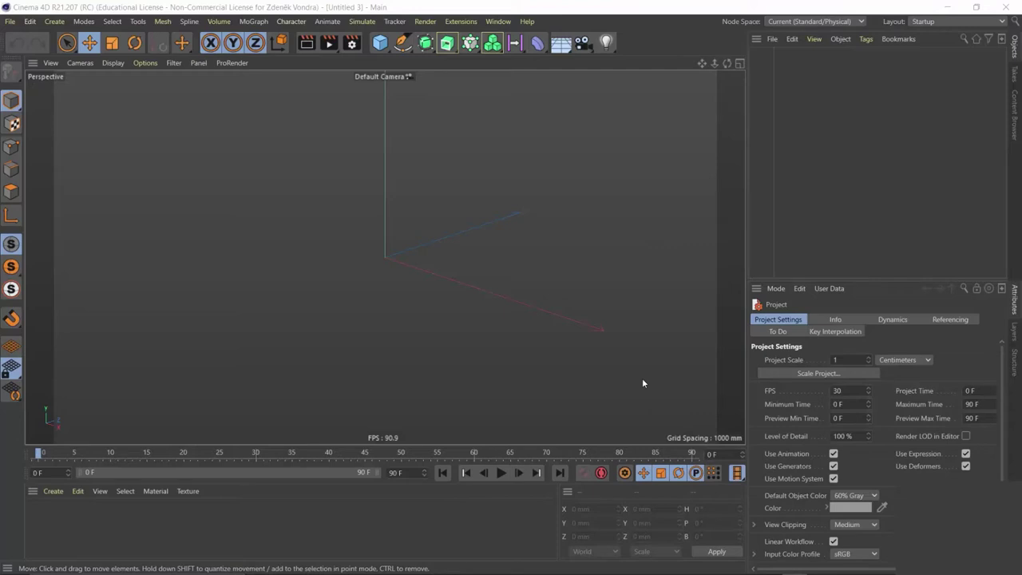
- Call up the Windows task switcher over the empty Untitled 3 Cinema 4D scene
key("alt+Tab")
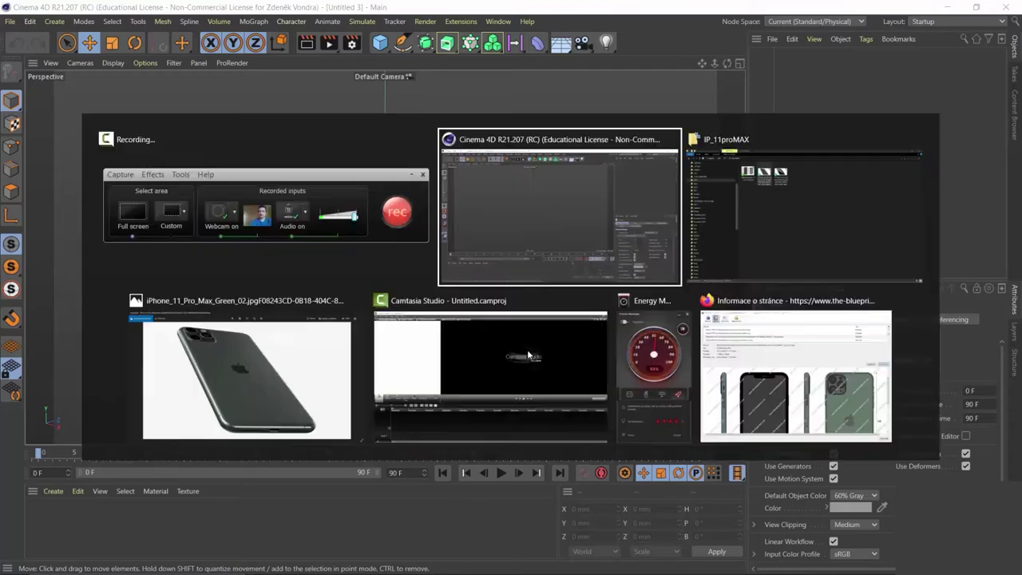
- Compare the back and front iPhone 11 Pro Max Green photos in Windows Photos, then return to Cinema 4D
left_click(312, 392)
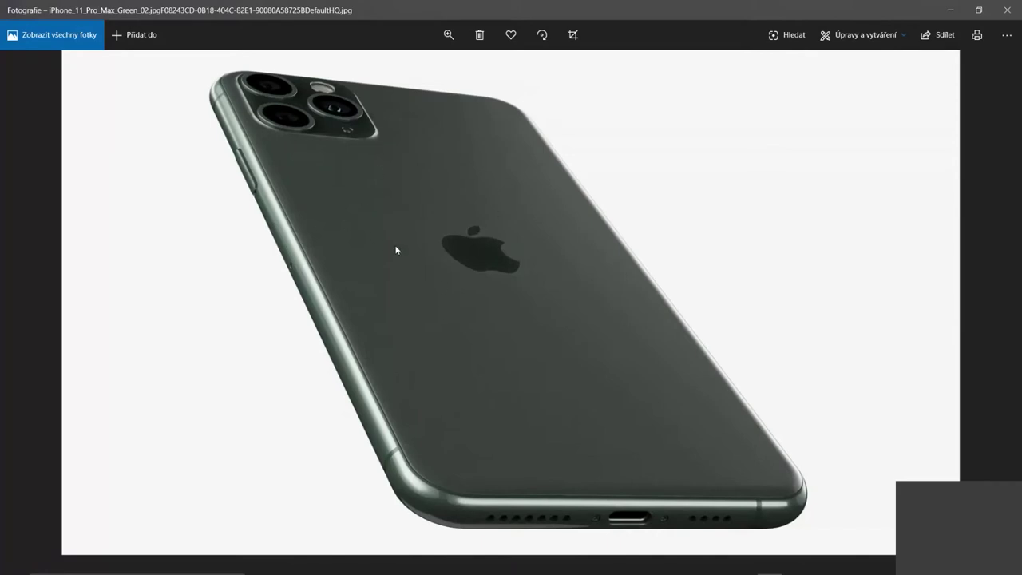
key("Right")
key("Left")
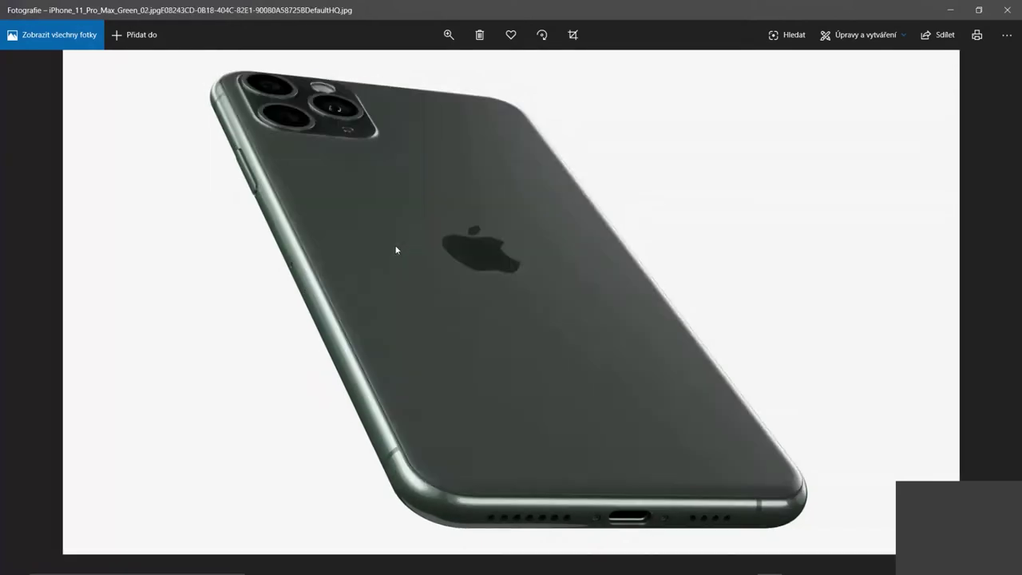
key("Right")
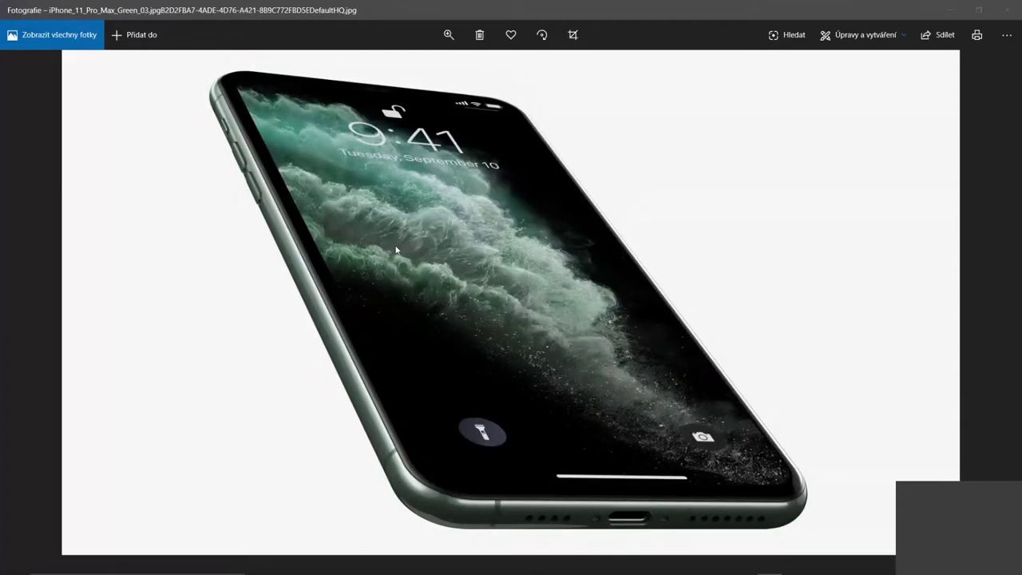
key("alt+Tab")
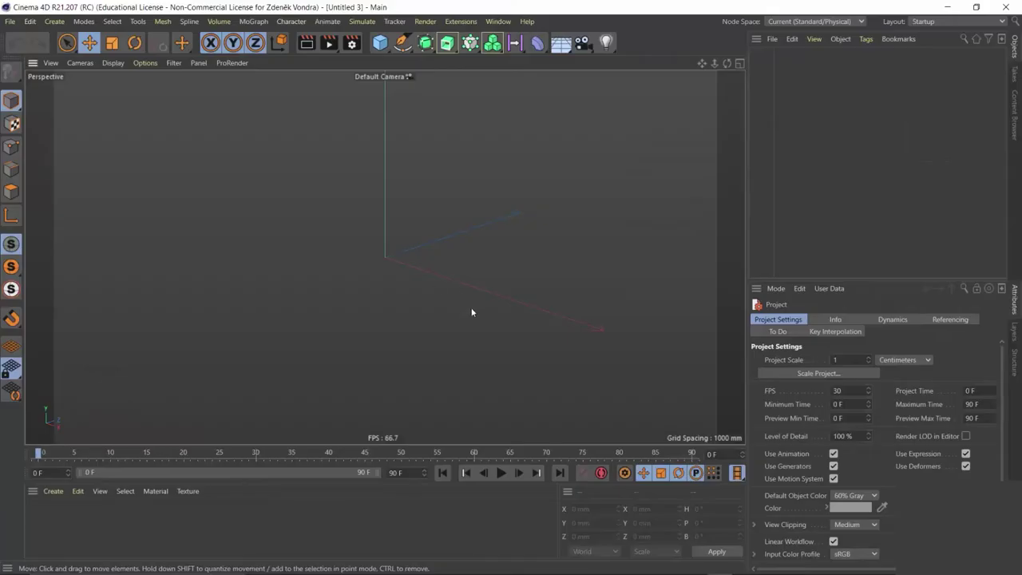
- Switch to the four-view layout and bring up the Front viewport's configuration settings
middle_click(395, 245)
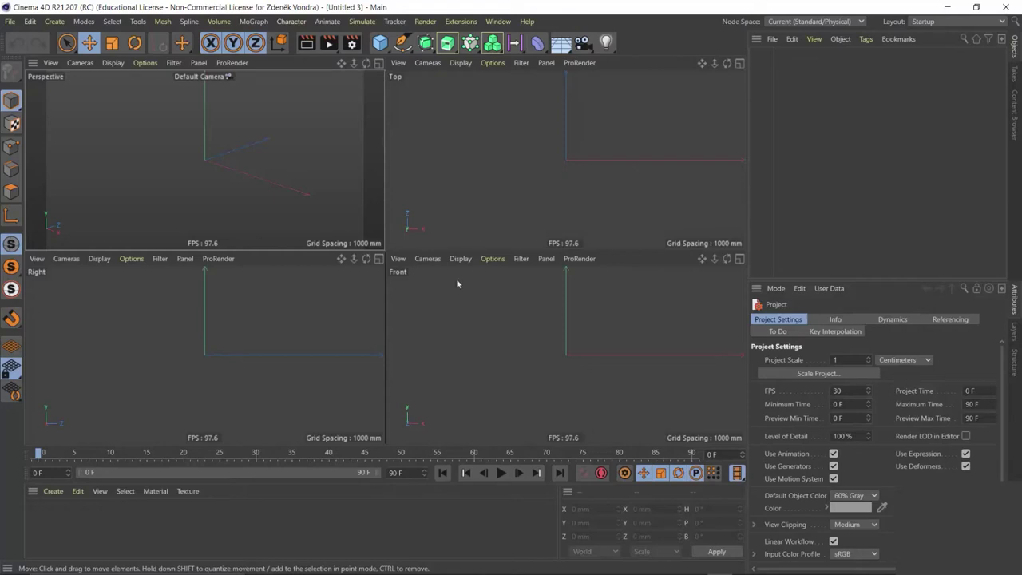
left_click(504, 263)
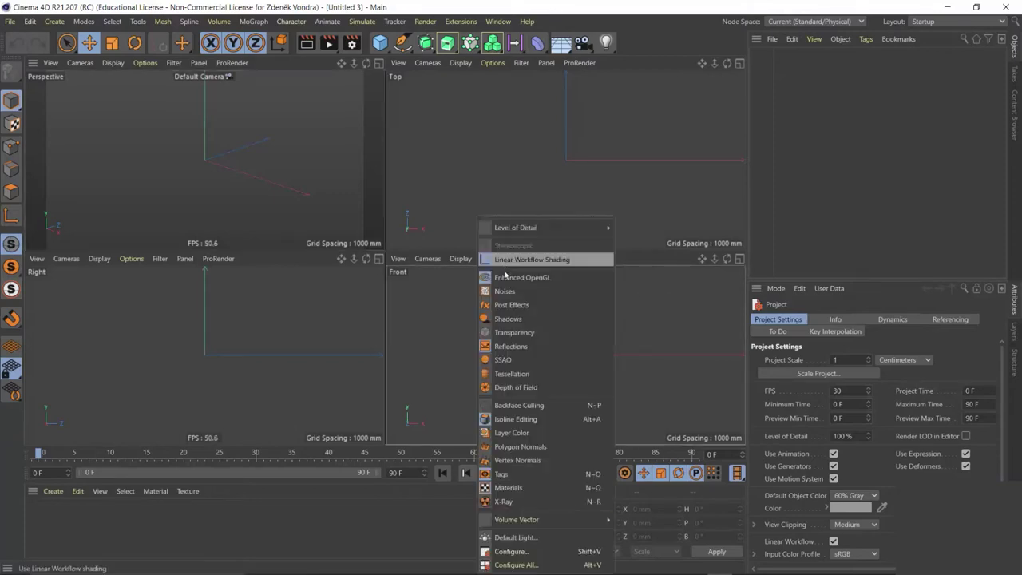
left_click(555, 554)
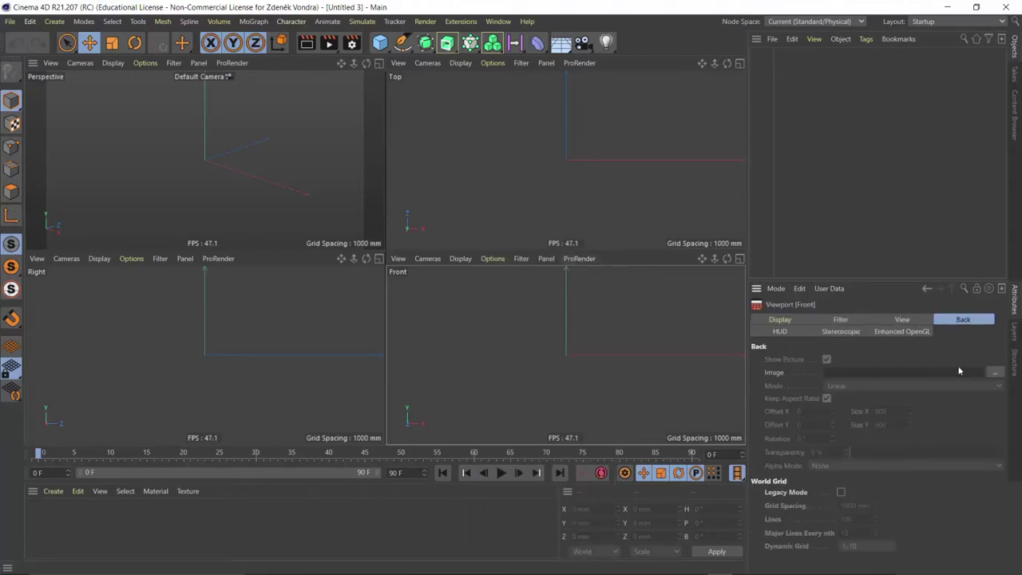
- Load apple_iphone_11_pro_max.jpg as the Front background at about 69% transparency, then maximize the Front view
left_click(995, 373)
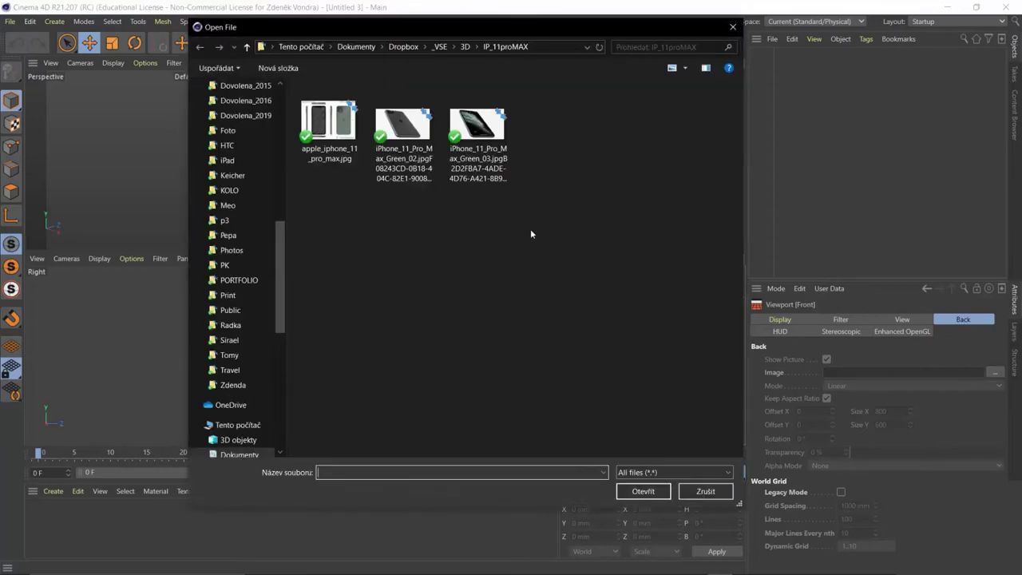
left_click(348, 121)
double_click(348, 121)
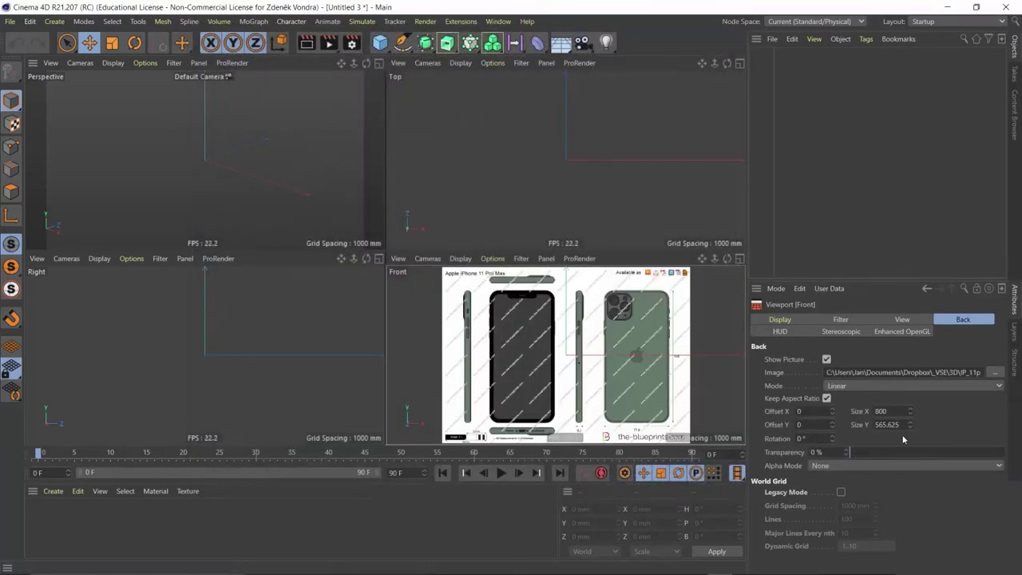
left_click_drag(893, 453, 953, 457)
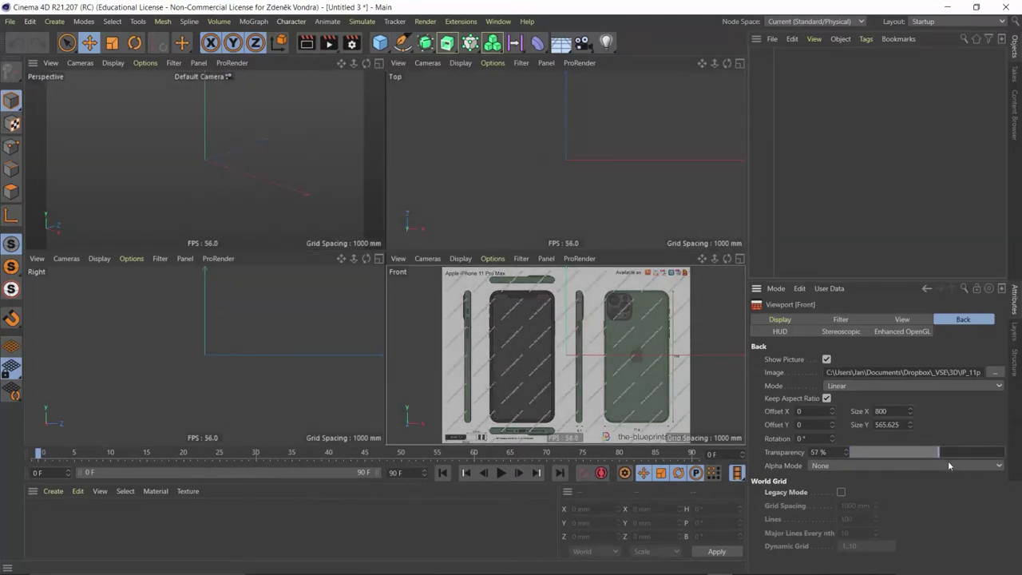
left_click_drag(948, 460, 959, 453)
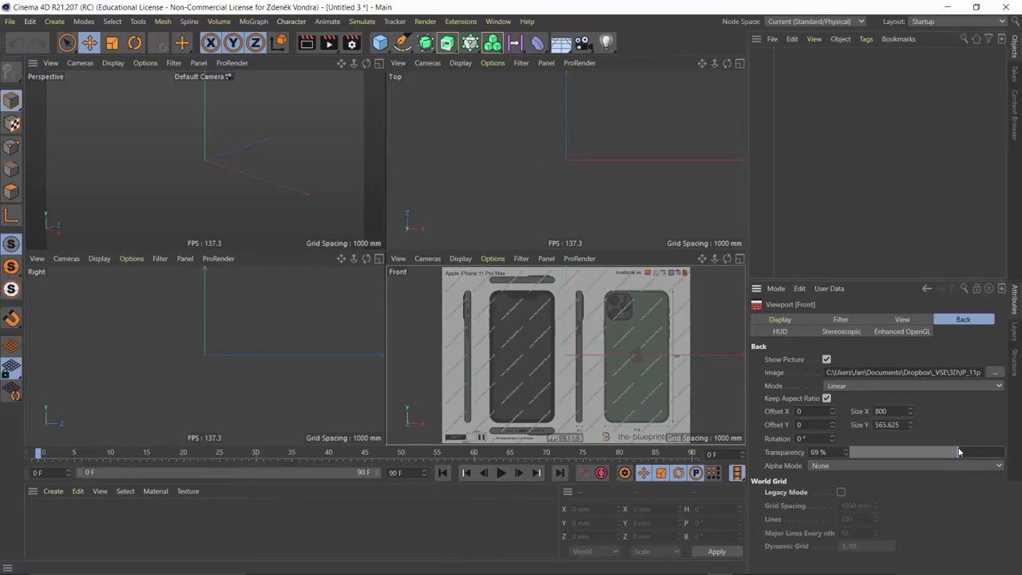
middle_click(606, 342)
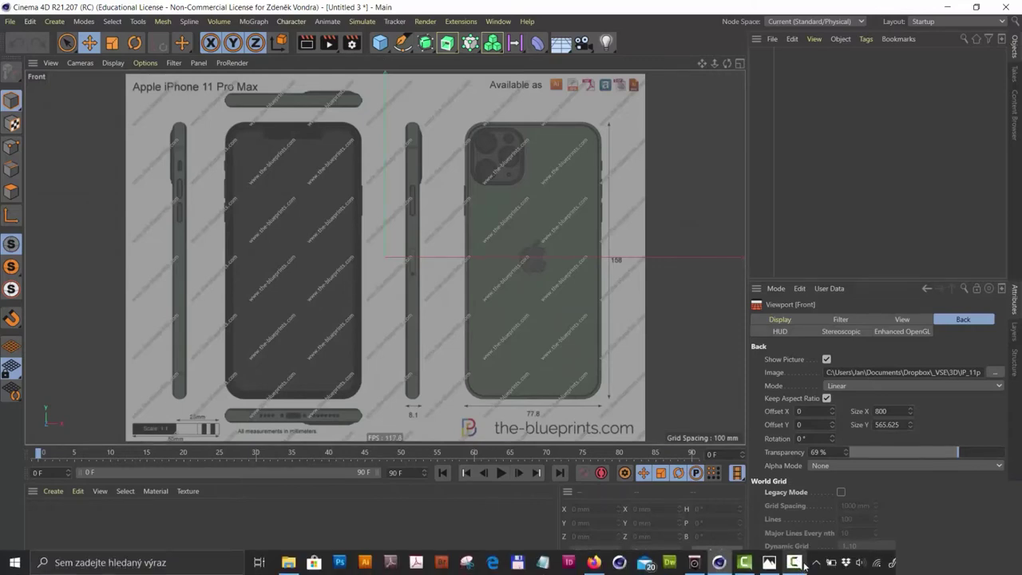
- Create a default 2000 mm Cube primitive over the iPhone blueprint
left_click(802, 565)
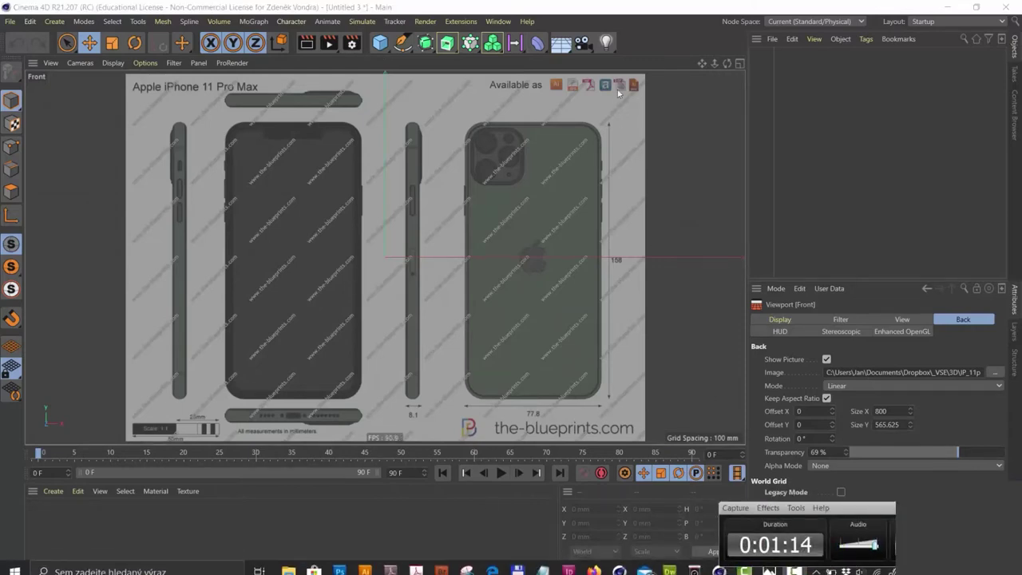
left_click(651, 50)
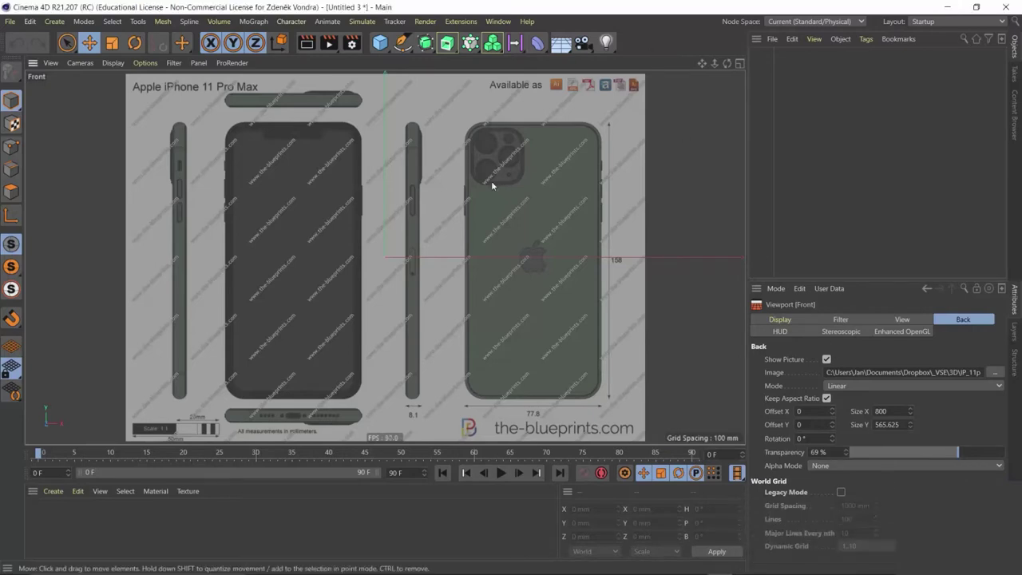
left_click(383, 42)
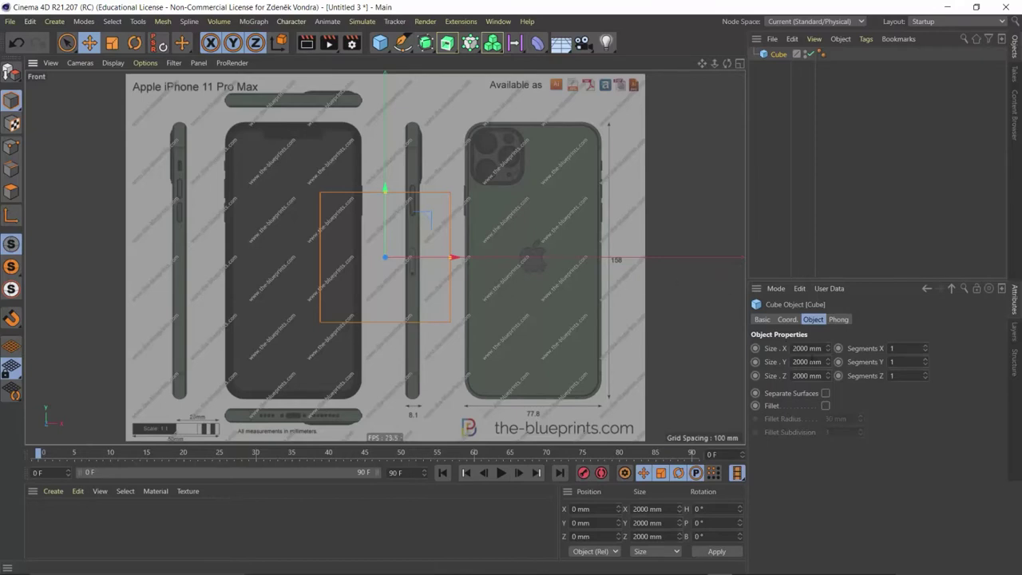
- Set the Cube's Size X, Y and Z to 77.8, 158 and 8.1 mm
left_click(807, 348)
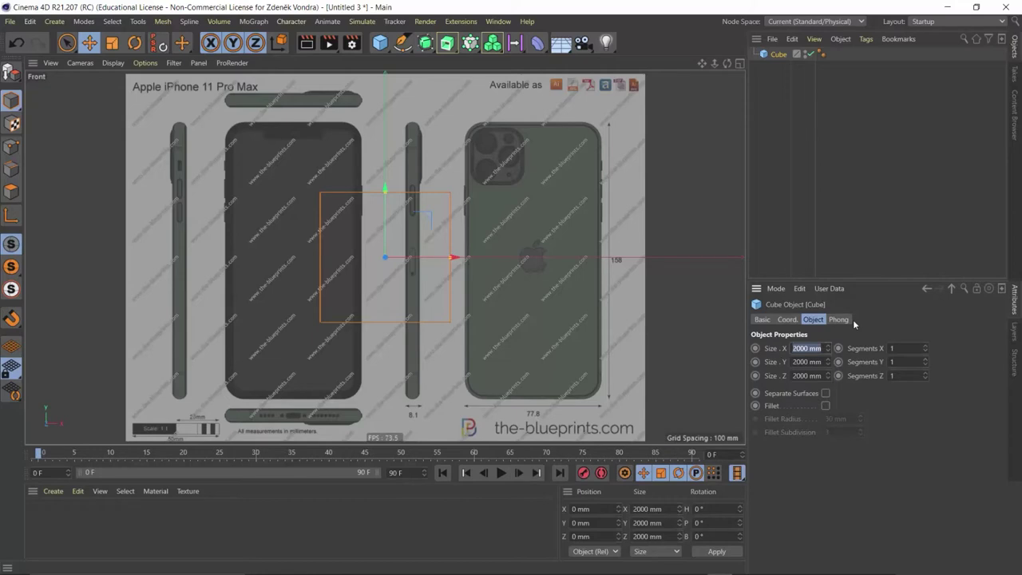
key("BackSpace")
type("77.8")
key("Tab")
type("15")
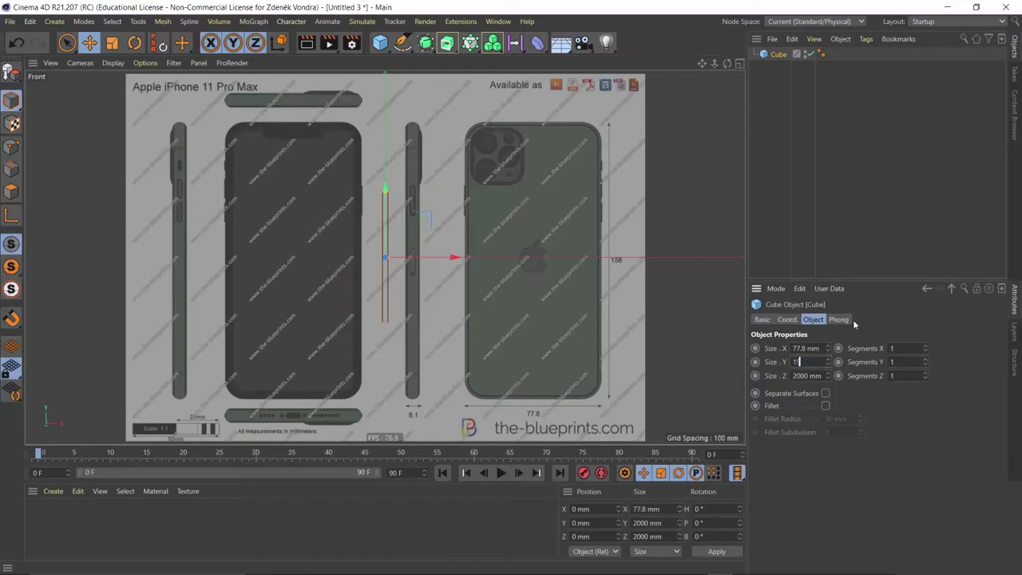
type("8")
key("Tab")
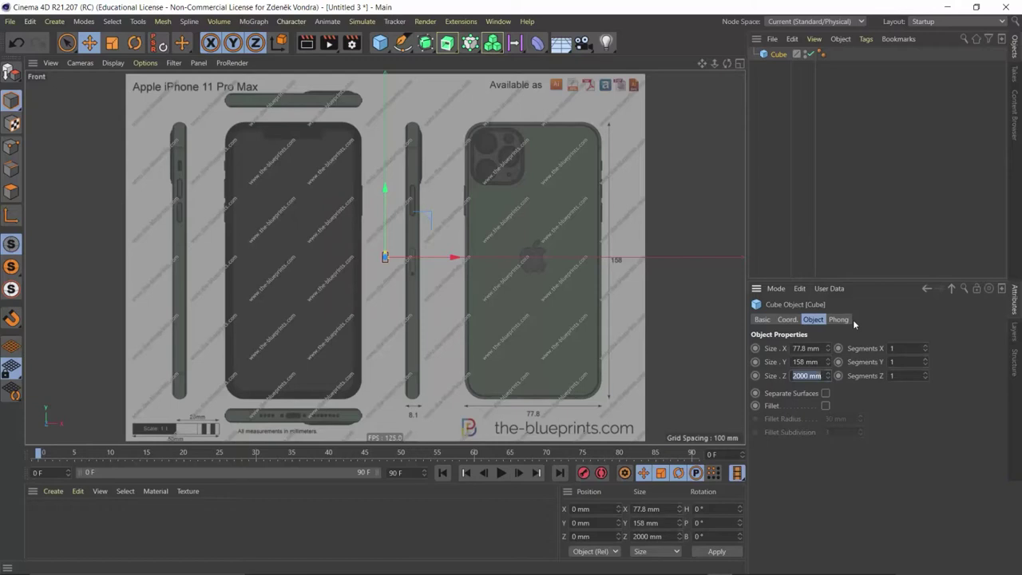
type("8")
type(",1")
key("Return")
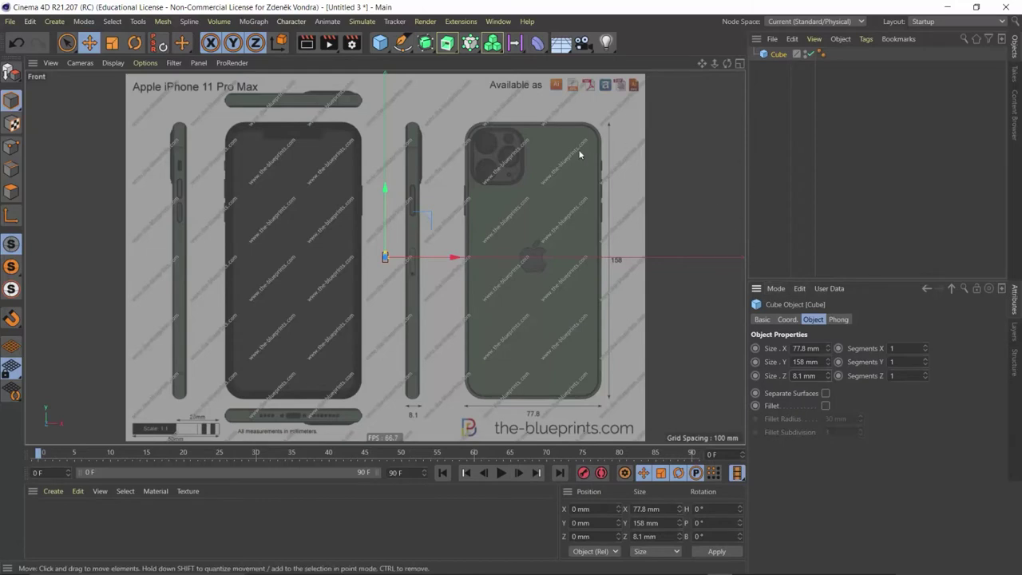
left_click(776, 289)
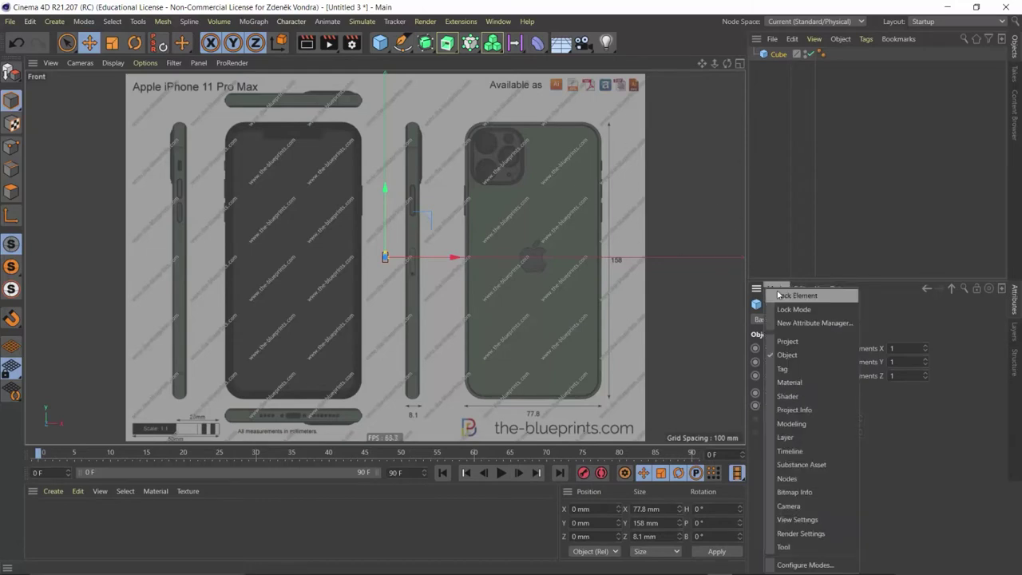
- Shrink the Front background blueprint to size 32 and shift its X offset to 6 to meet the cube
left_click(809, 519)
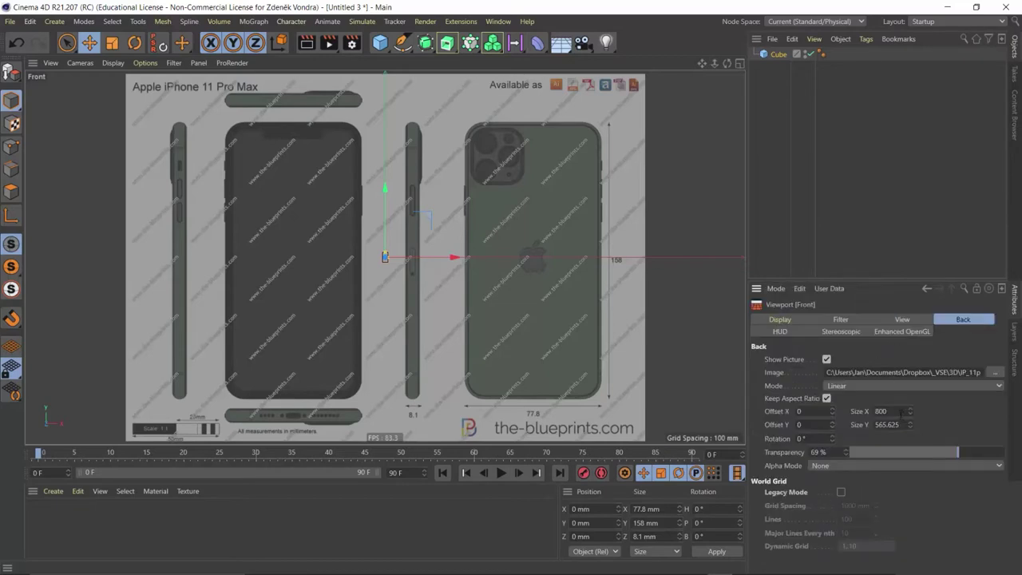
mouse_move(910, 411)
left_mouse_down()
mouse_move(878, 415)
mouse_move(912, 410)
mouse_move(894, 412)
left_mouse_up()
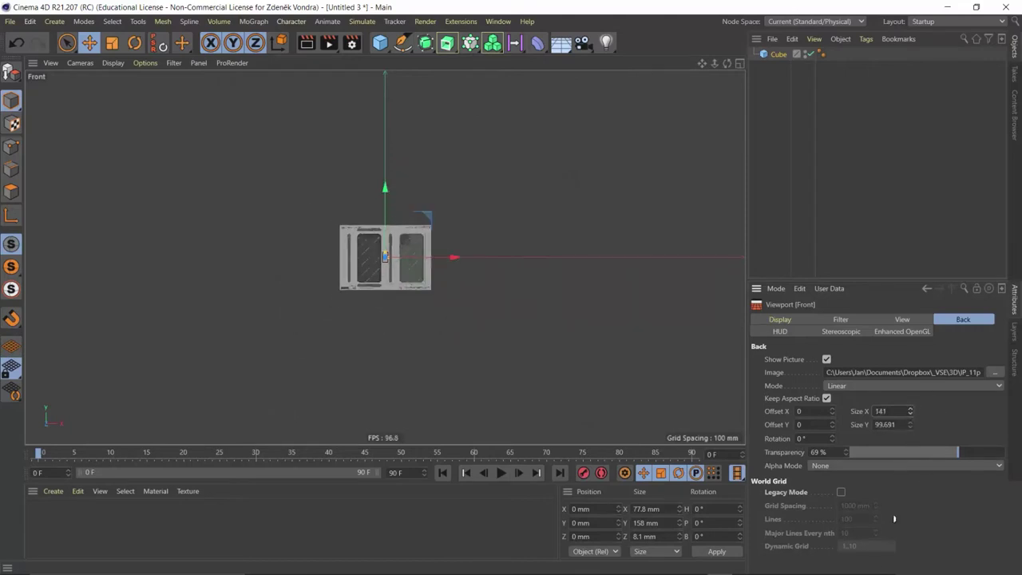
scroll(382, 263, "up", 2)
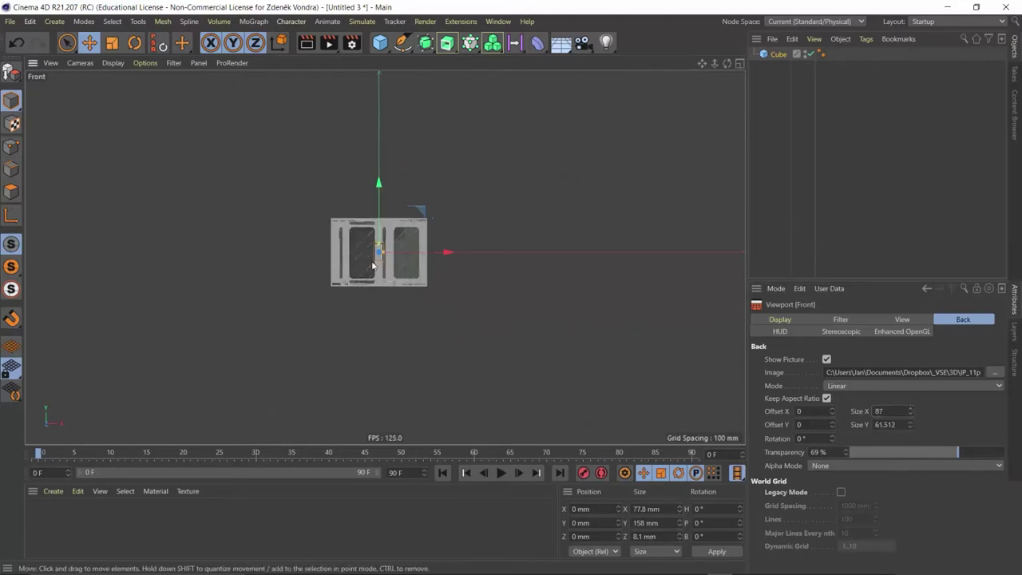
scroll(376, 264, "up", 3)
scroll(399, 271, "up", 3)
middle_click_drag(459, 212, 389, 146, "alt")
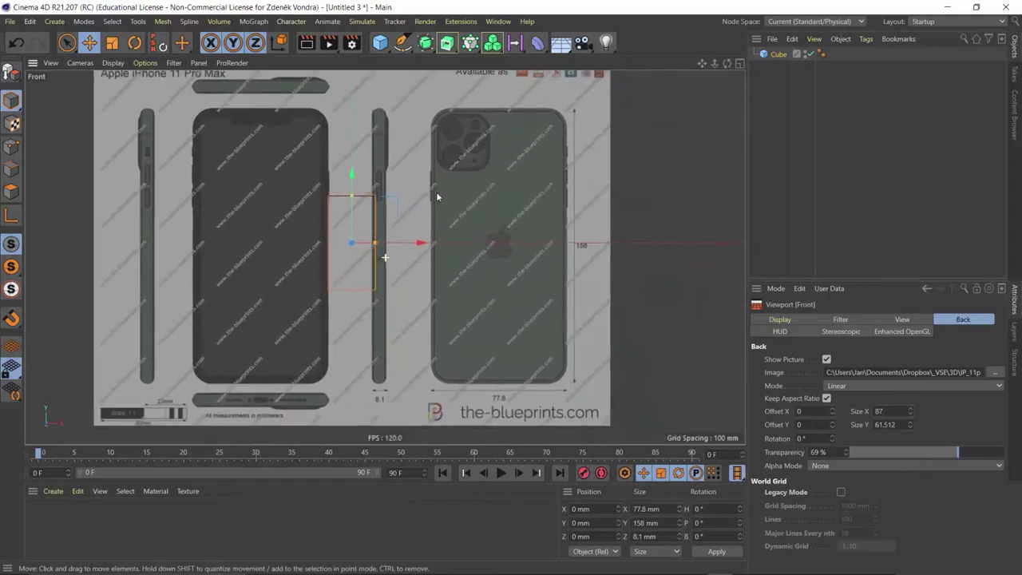
left_click_drag(914, 421, 905, 444)
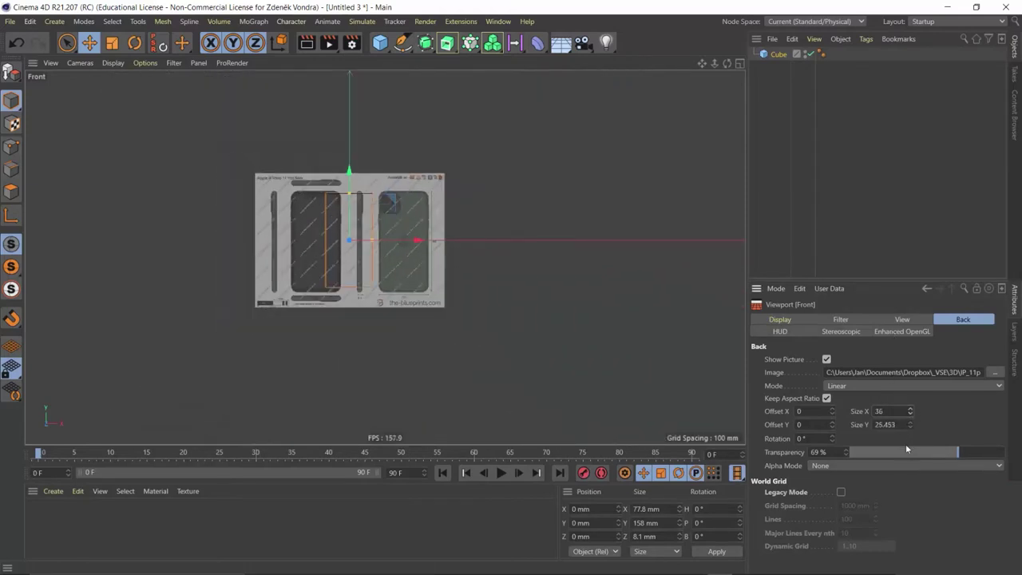
scroll(367, 226, "up", 3)
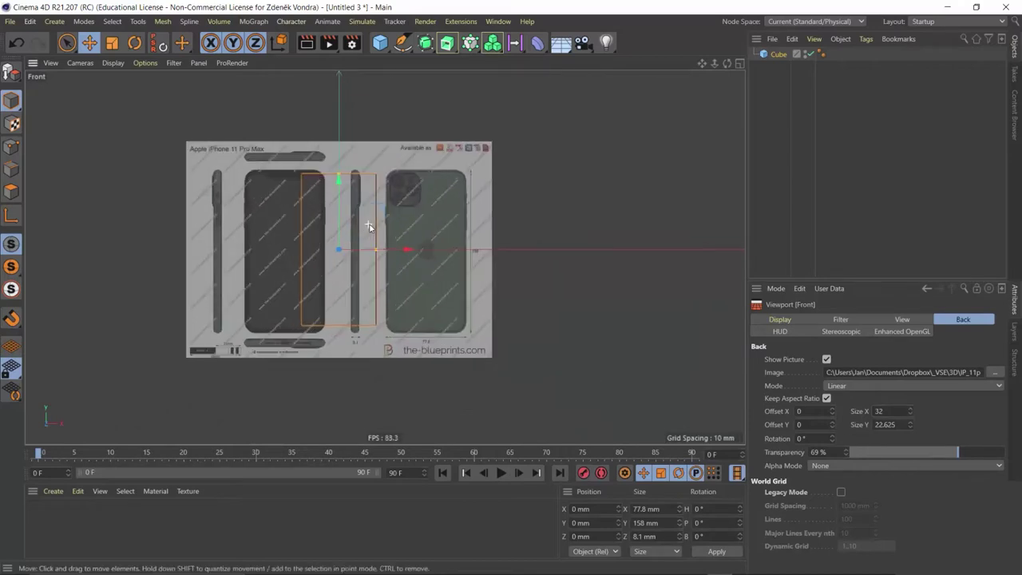
scroll(367, 226, "up", 3)
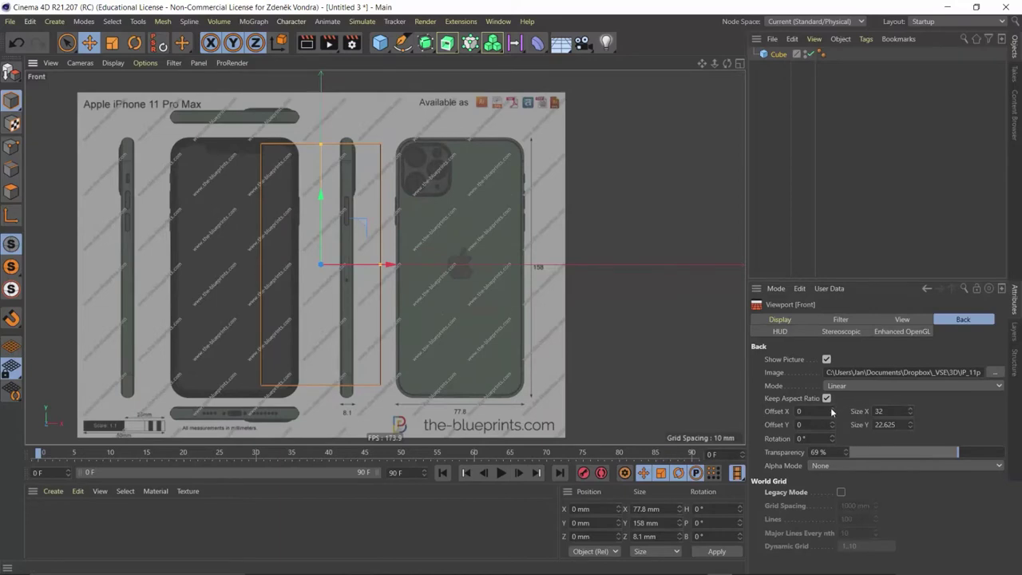
left_click_drag(832, 414, 833, 414)
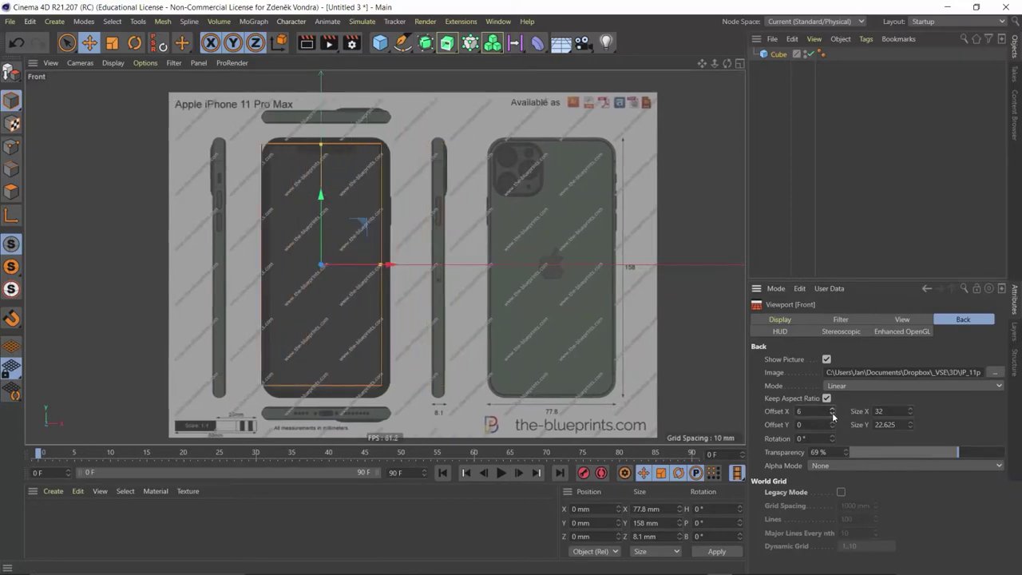
- Nudge the blueprint's offset and bring the background size down to 30
left_click(832, 416)
scroll(316, 283, "up", 2)
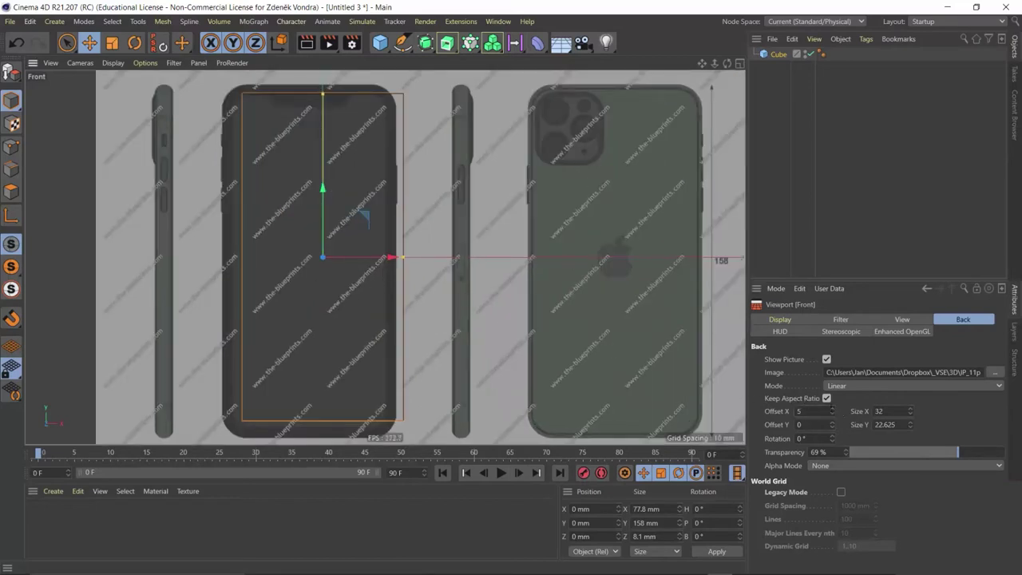
left_click(832, 410)
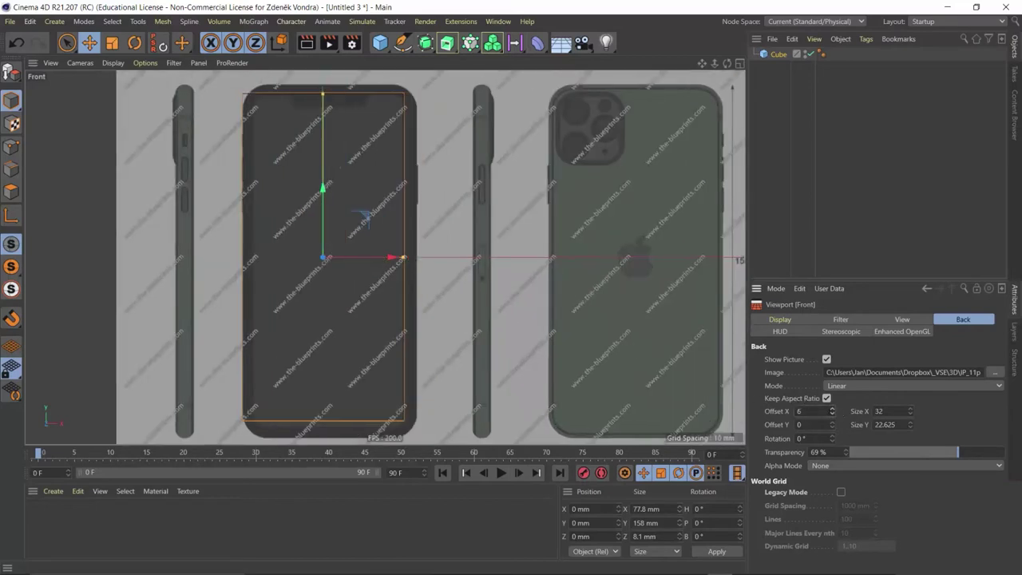
left_click(910, 410)
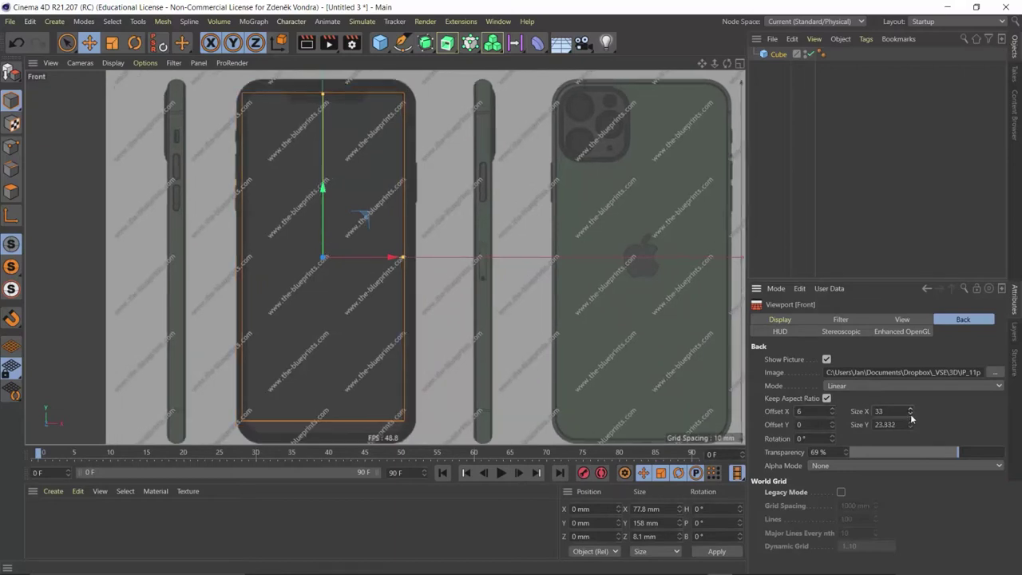
left_click(911, 416)
left_click(911, 416)
left_click(911, 416)
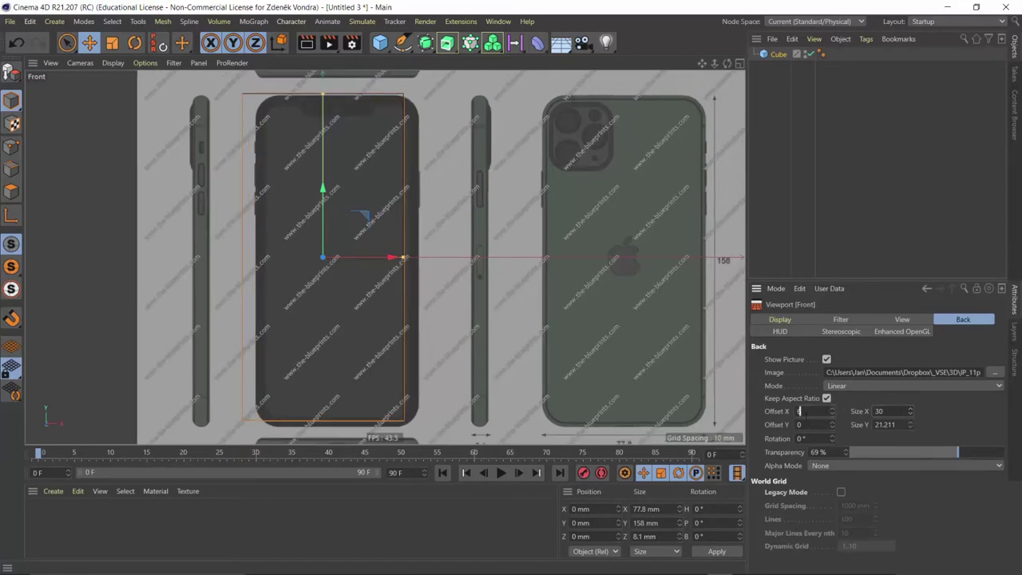
- Set the blueprint's horizontal offset to 5.35
left_click(800, 411)
type("5.5")
key("Return")
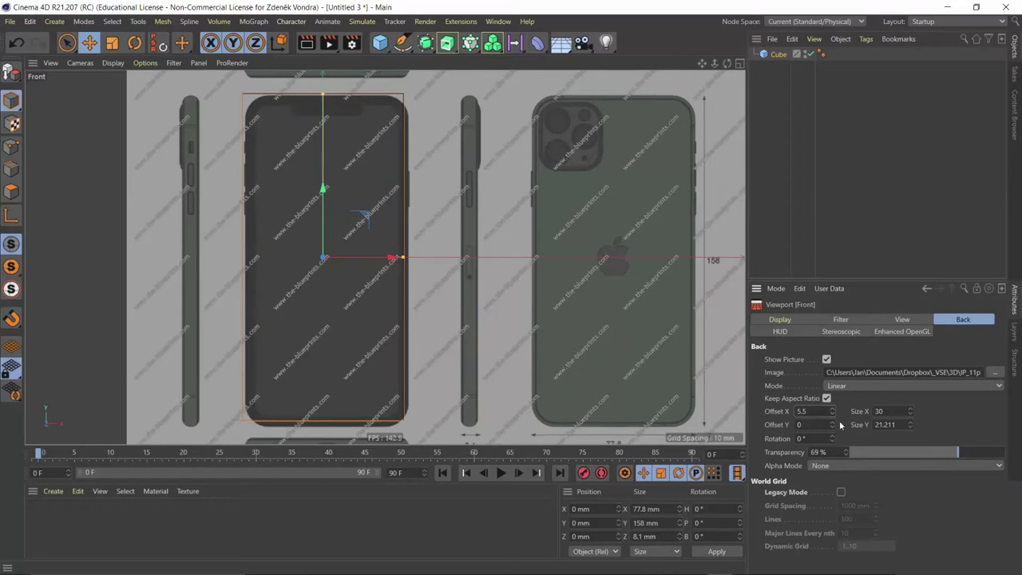
key("BackSpace")
type("4")
key("Return")
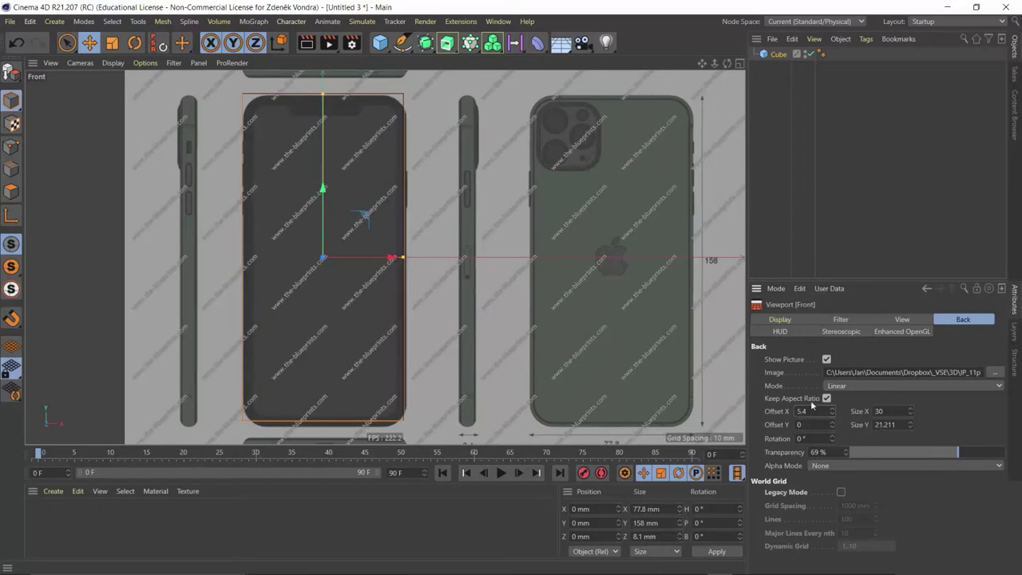
type("35")
key("Return")
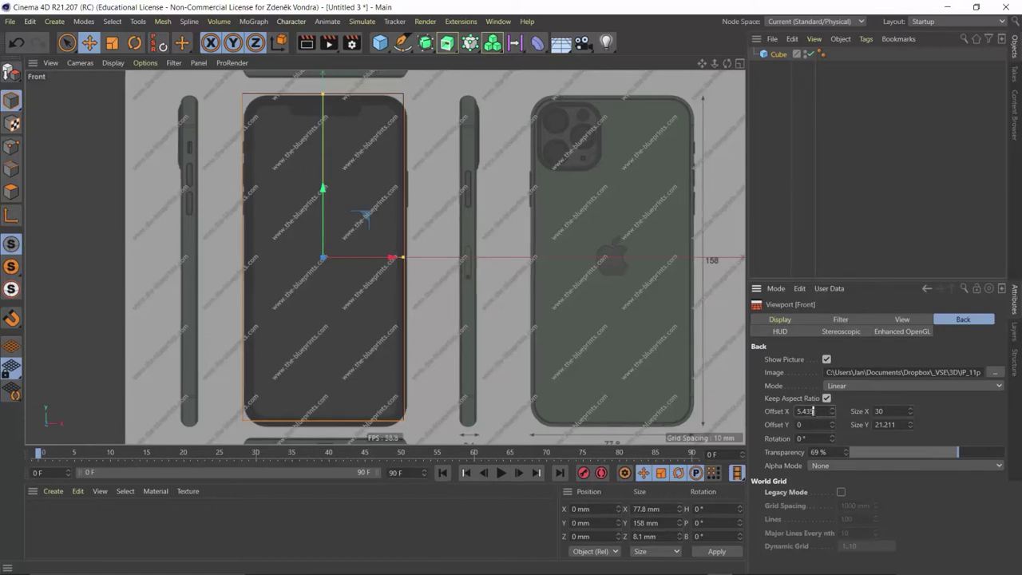
left_click_drag(815, 411, 802, 411)
type("35")
key("Return")
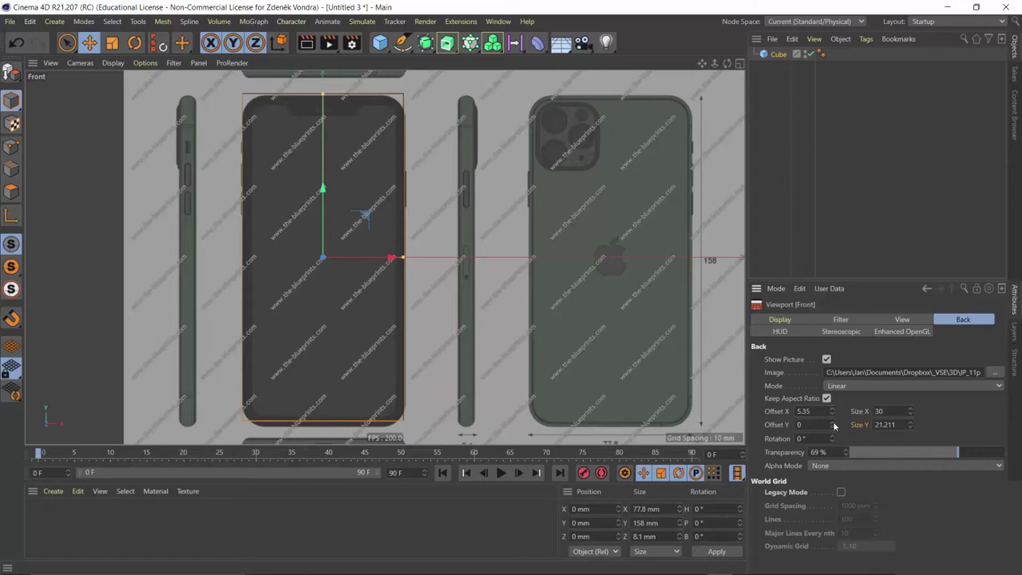
- Try vertical offsets 0.3, 0.4, 0.6, -2.6 and -0.5 for the blueprint
left_click(833, 423)
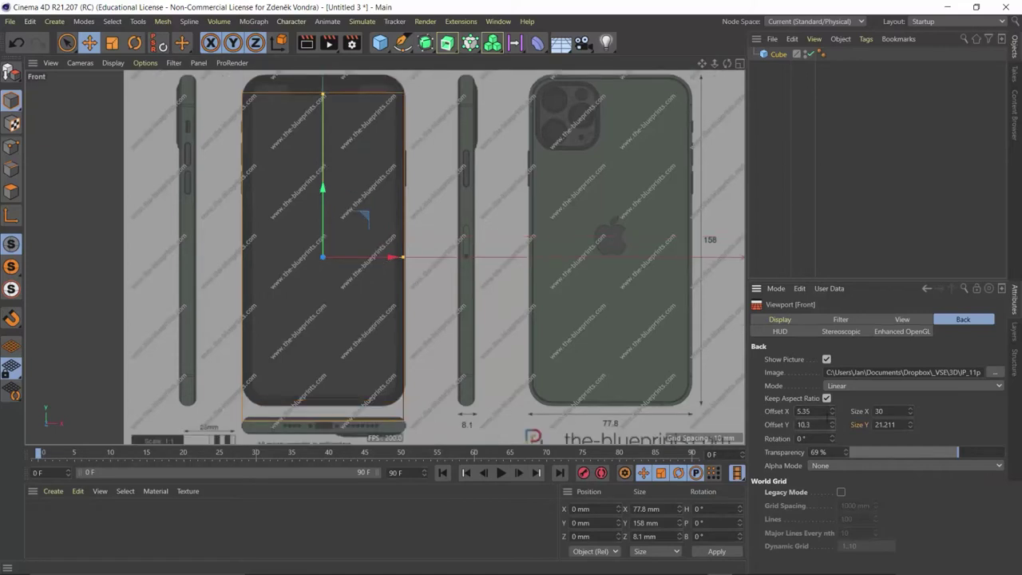
key("BackSpace")
key("BackSpace")
key("BackSpace")
key("BackSpace")
type("0.3")
key("Return")
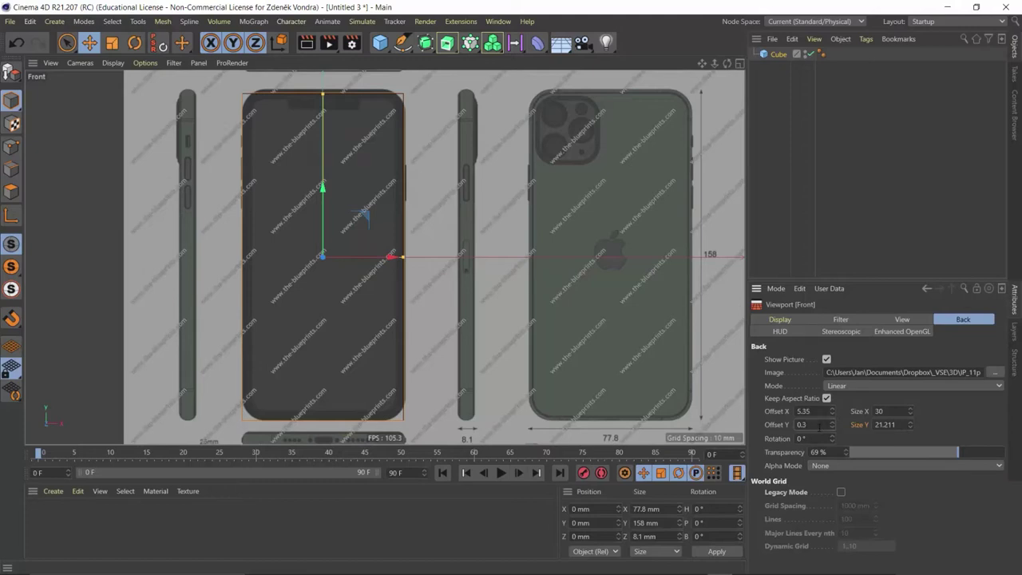
key("BackSpace")
type("4")
key("Return")
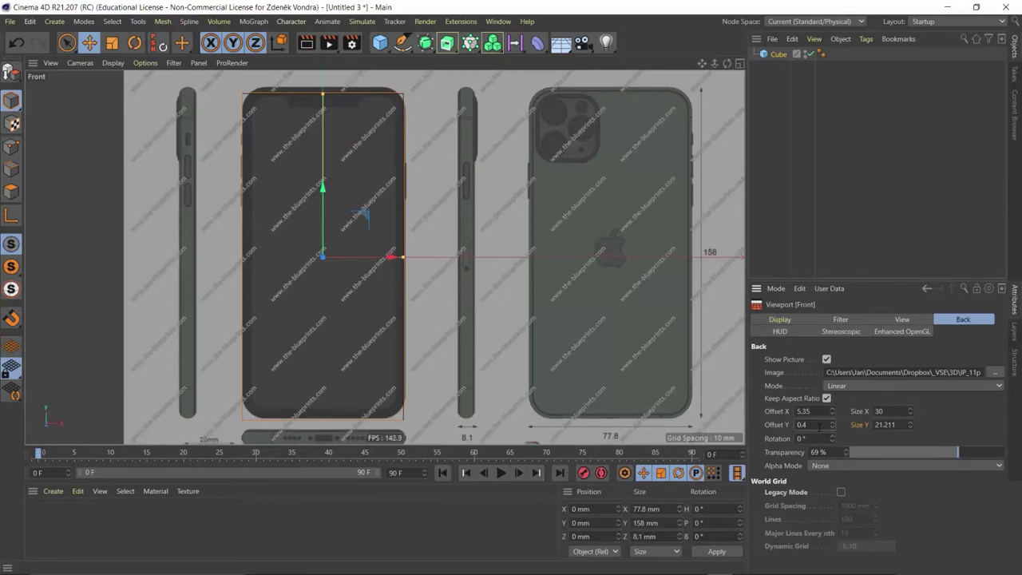
double_click(802, 424)
type("0.6")
key("Return")
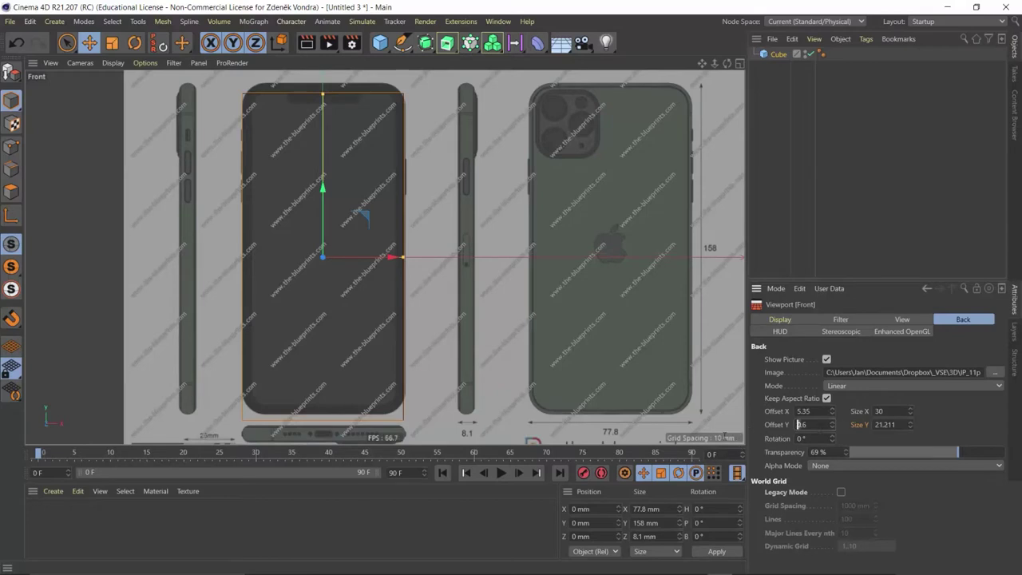
type("-2.6")
key("Return")
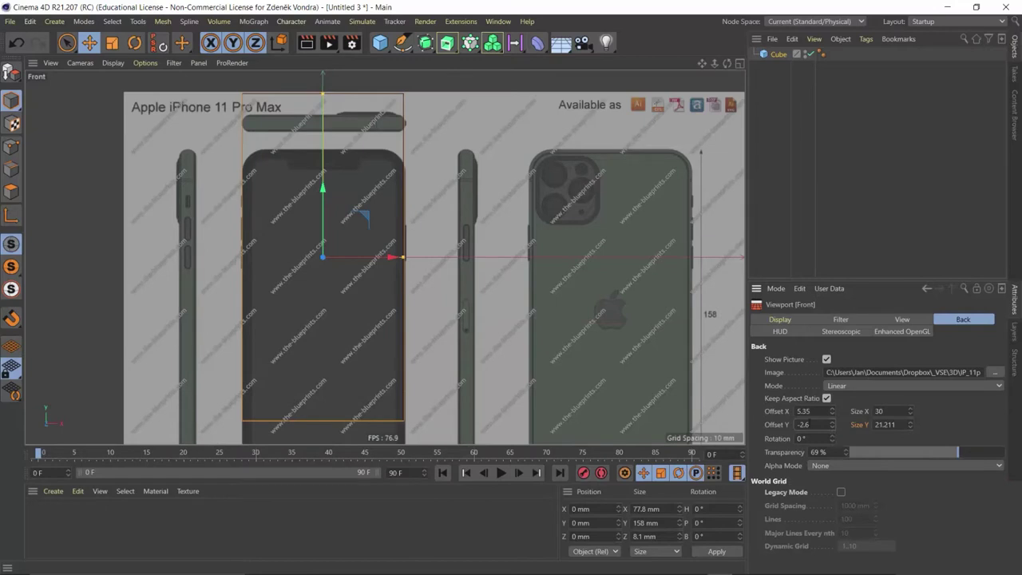
type("0.5")
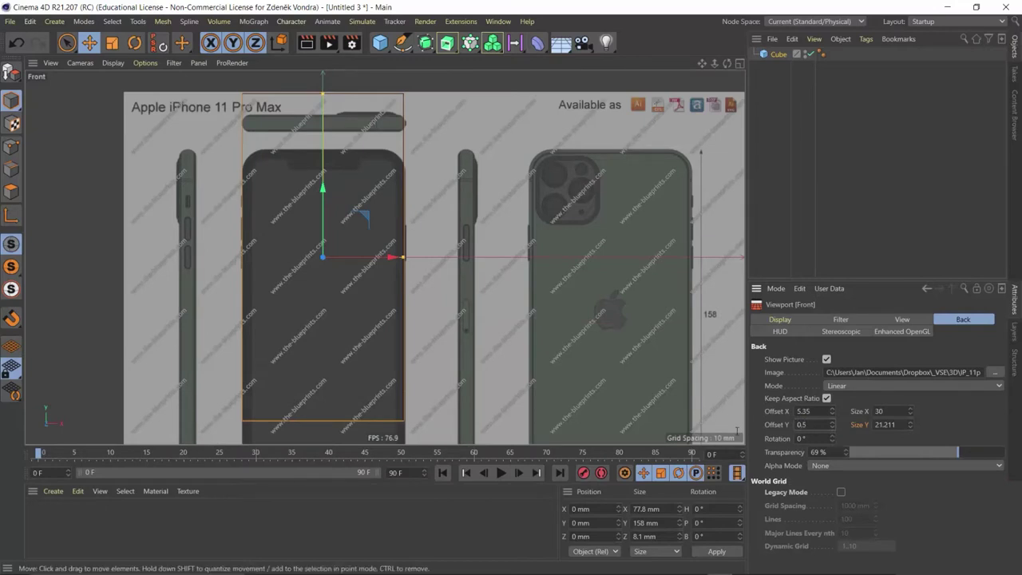
key("BackSpace")
key("BackSpace")
type("-")
key("Return")
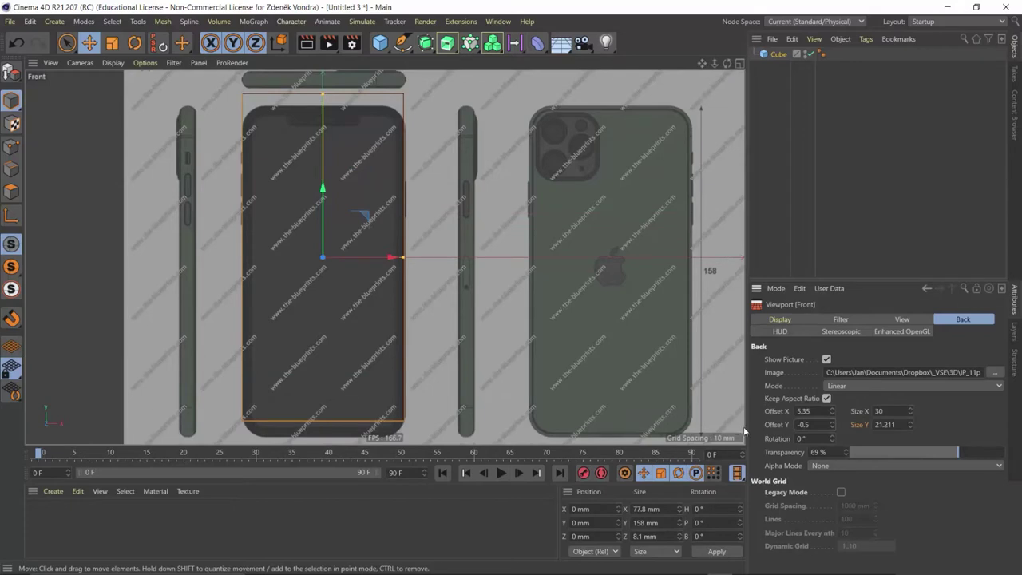
- Refine the blueprint's vertical offset through 0, -0.5 and 0.3, settling on 0.1
left_click(833, 428)
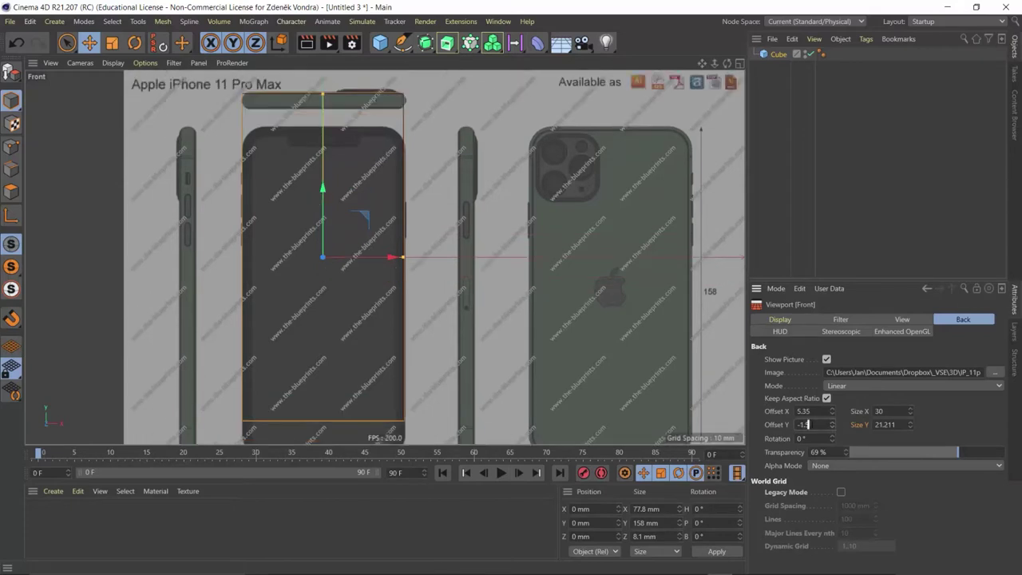
double_click(808, 424)
type("0")
key("Return")
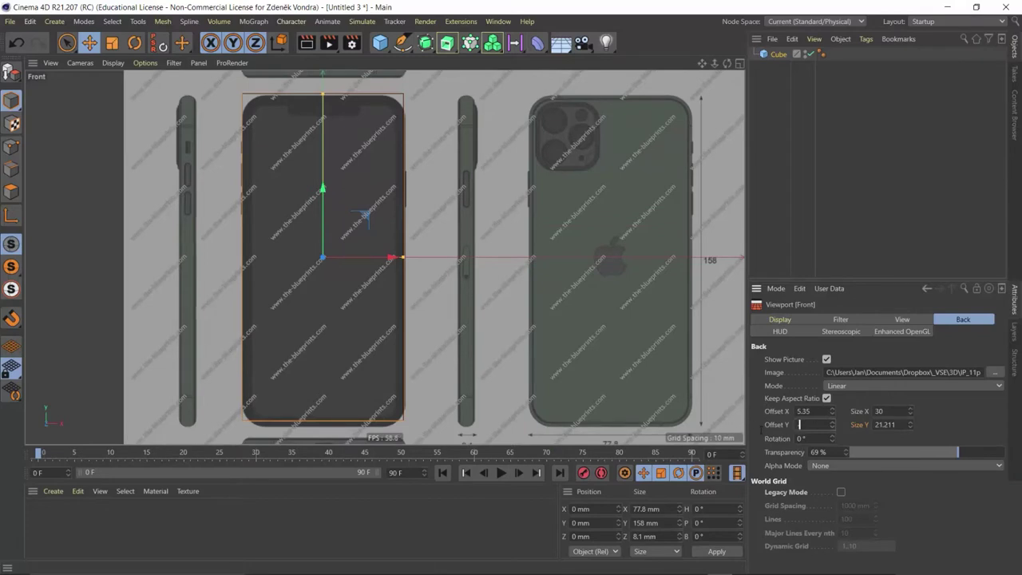
type("-0.5")
key("Return")
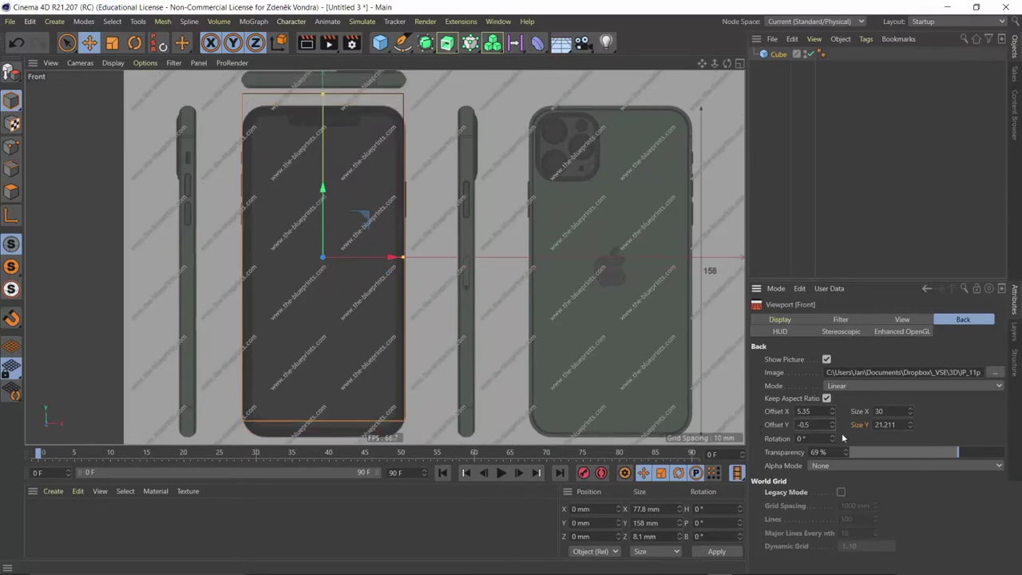
double_click(804, 424)
type("0.3")
key("Return")
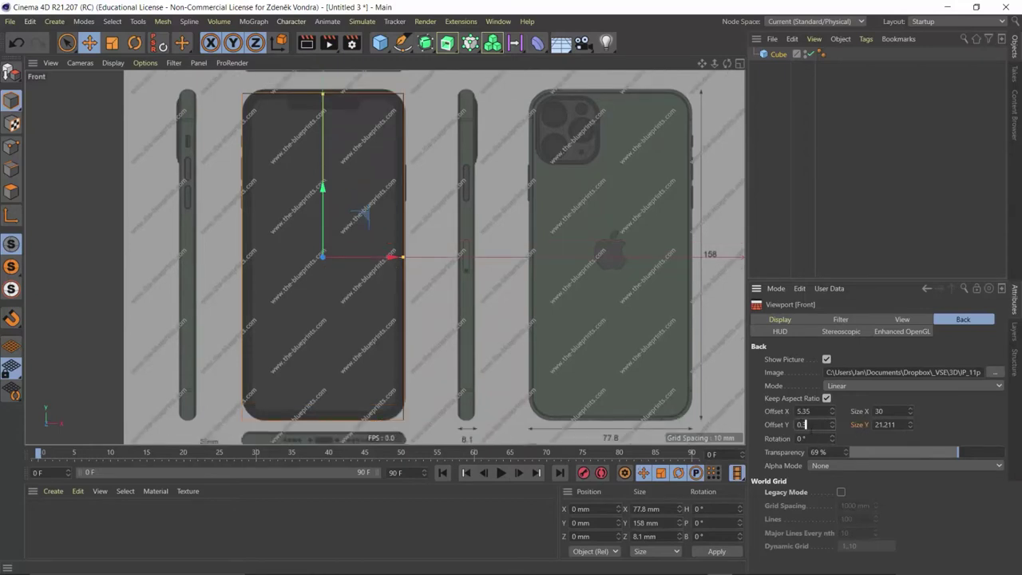
double_click(802, 424)
type("0.")
type("1")
key("Return")
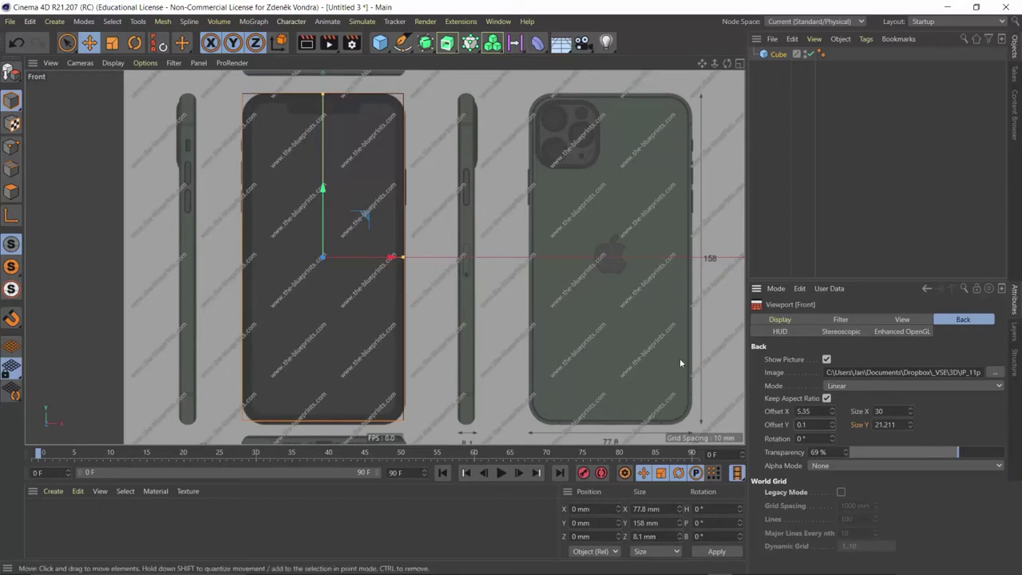
- Return to the Front background settings with Shift+V and set the vertical offset to 0.2
left_click(780, 54)
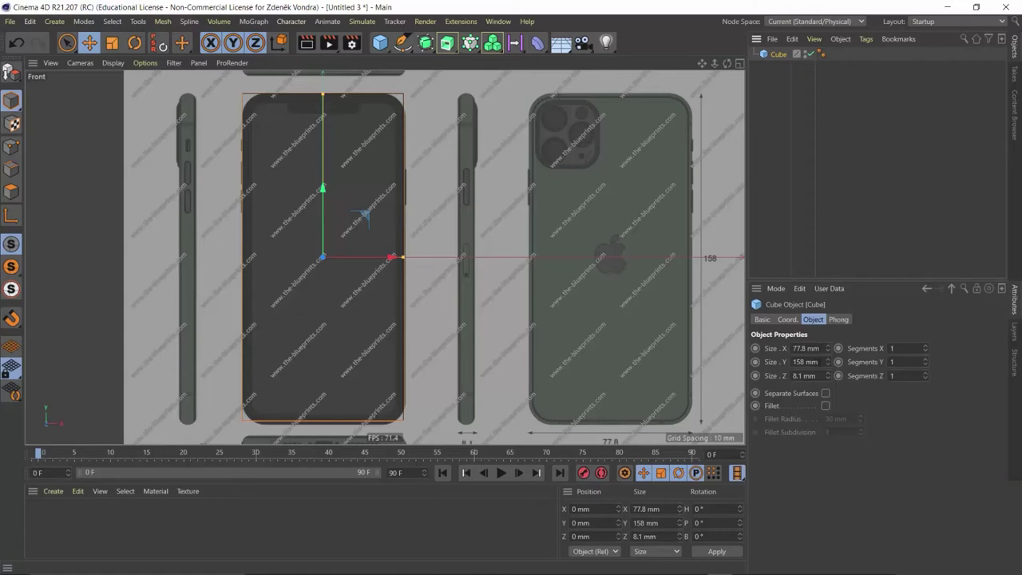
left_click(757, 288)
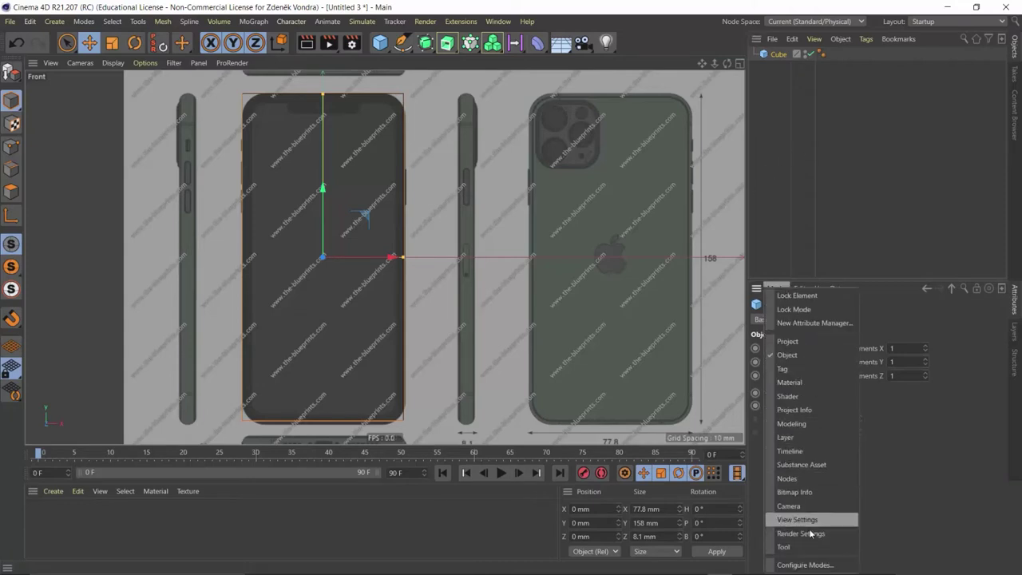
key("Escape")
key("shift+v")
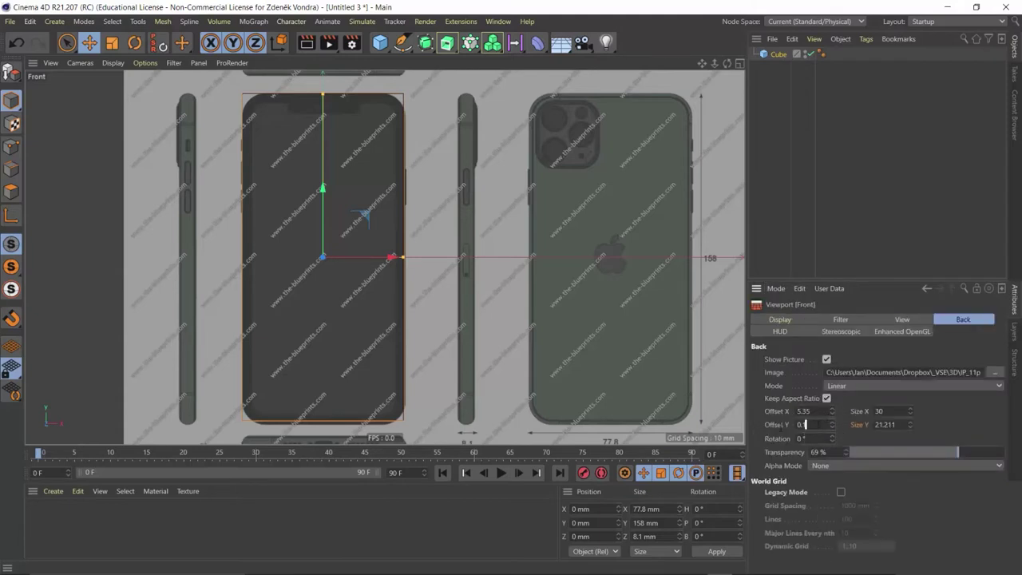
left_click(802, 425)
type("0.2")
key("Return")
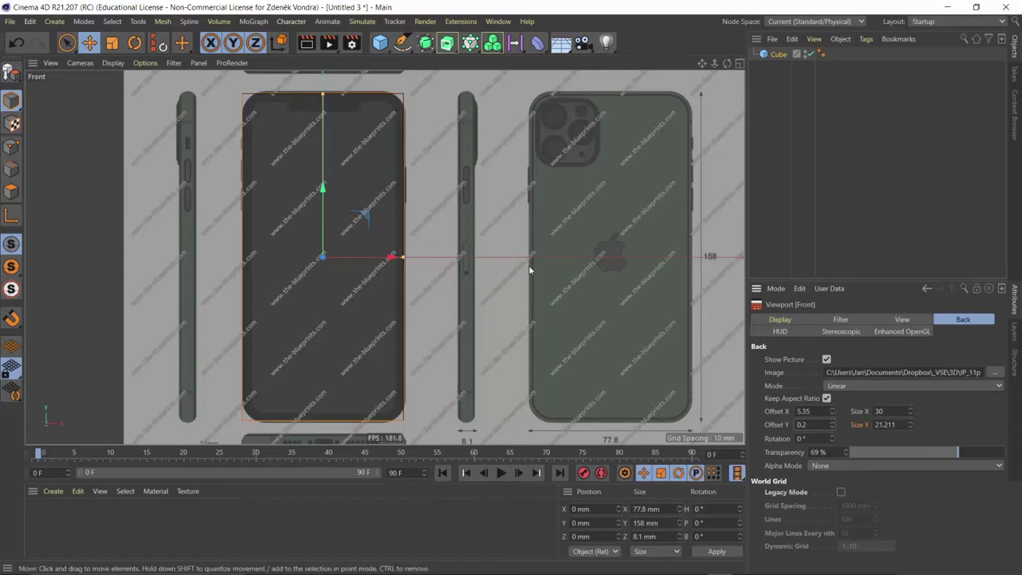
- Switch to four views and load apple_iphone_11_pro_max.jpg as the Right view's background
scroll(529, 268, "down", 3)
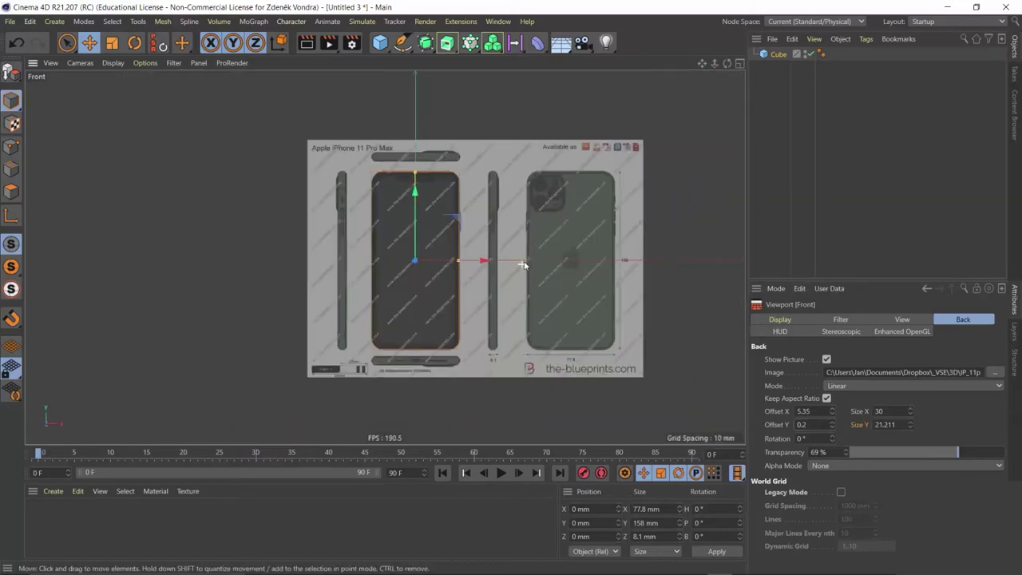
middle_click_drag(551, 200, 424, 219)
middle_click(425, 219)
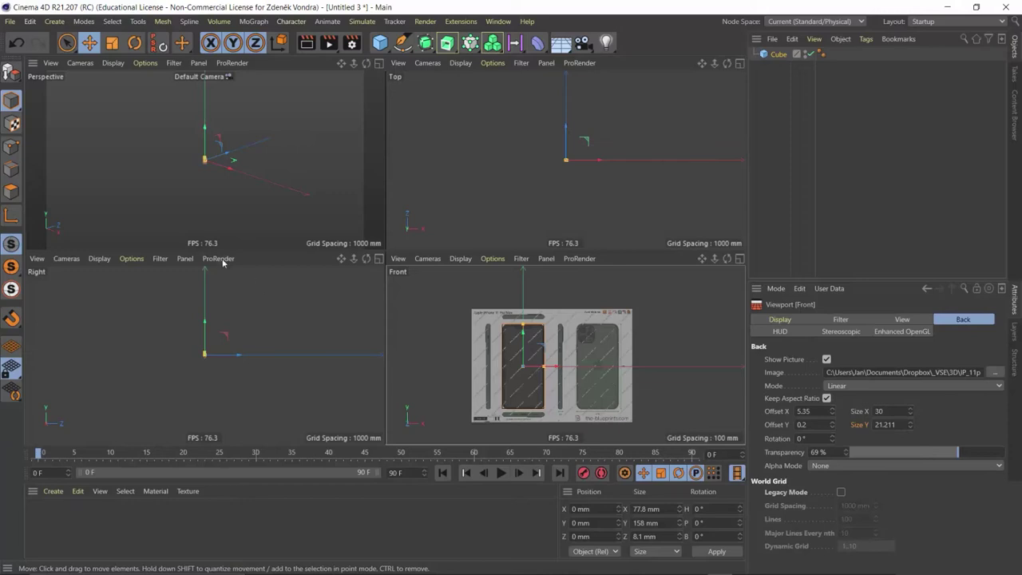
left_click(131, 257)
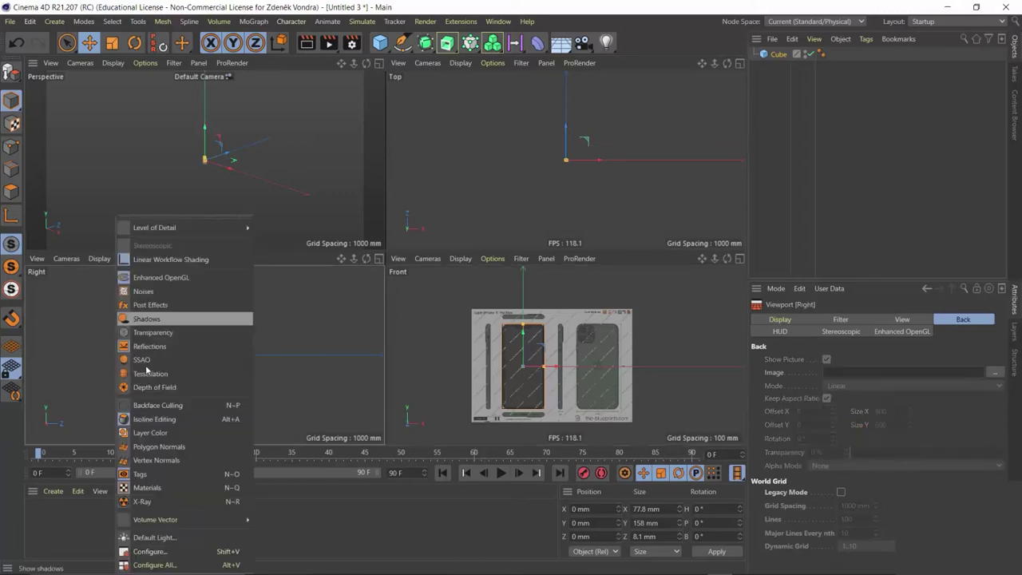
left_click(162, 552)
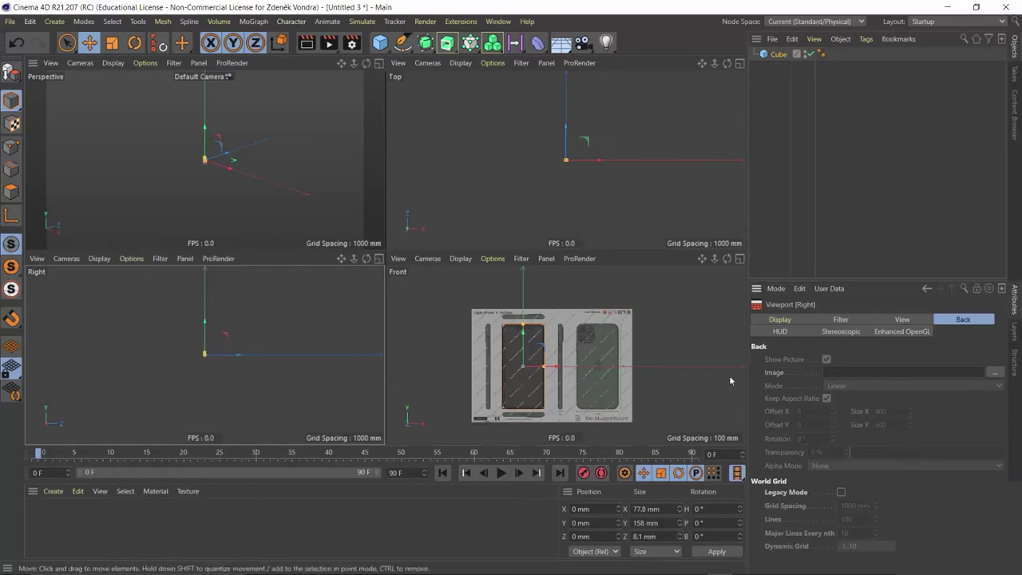
left_click(995, 372)
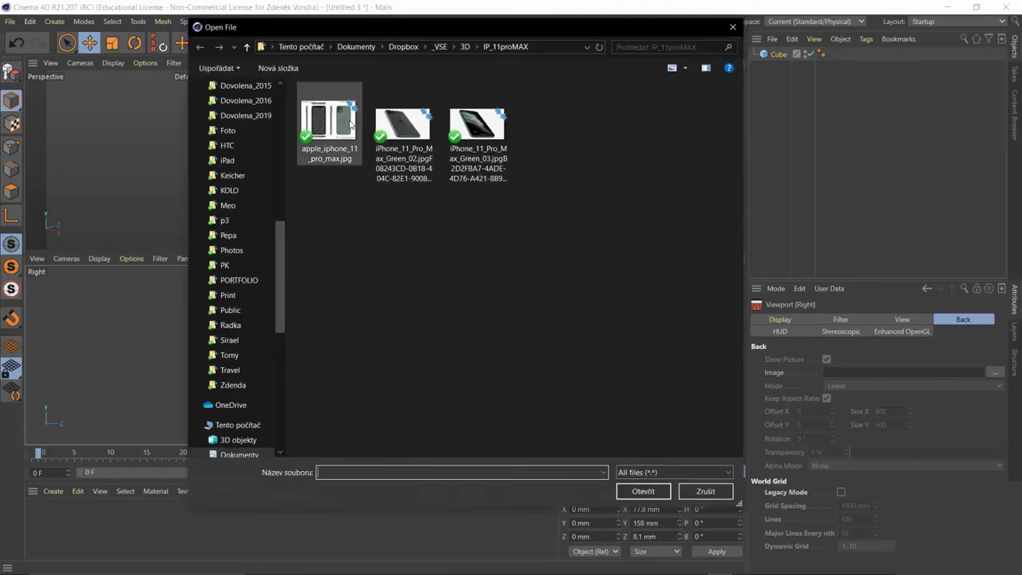
double_click(329, 127)
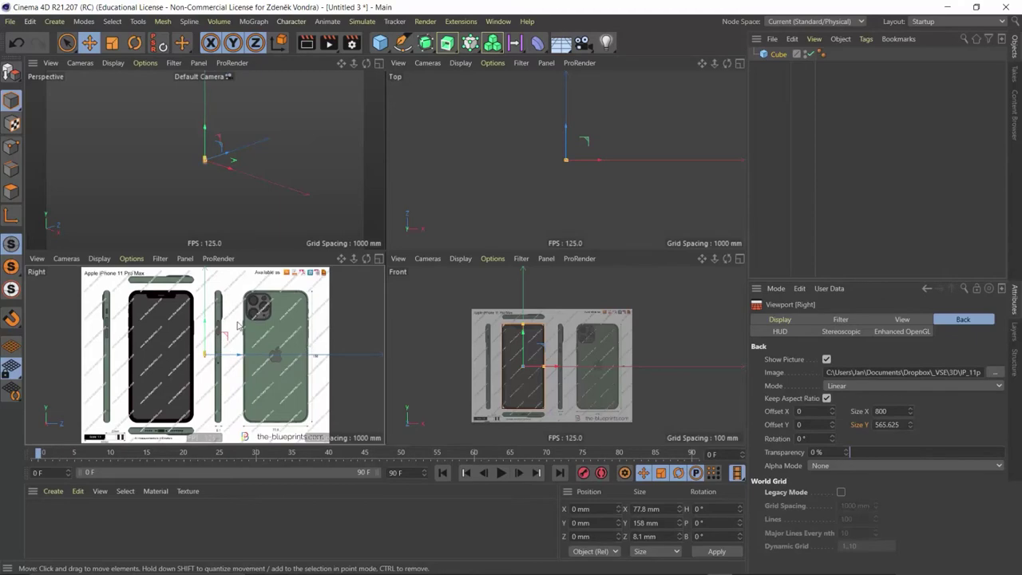
- Bring up the Right view's background settings and begin editing its width
middle_click(237, 325)
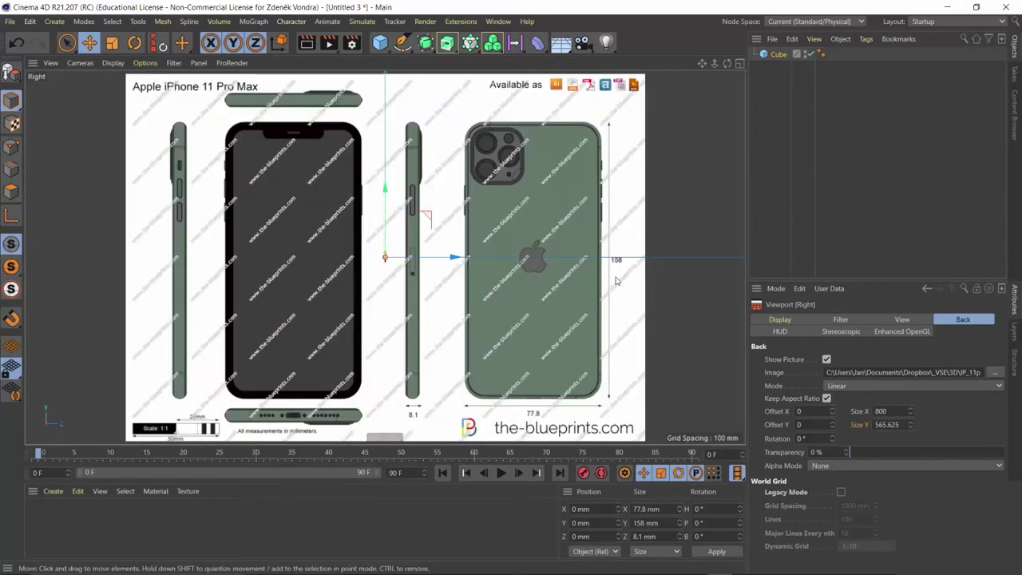
middle_click(550, 183)
left_click(632, 264)
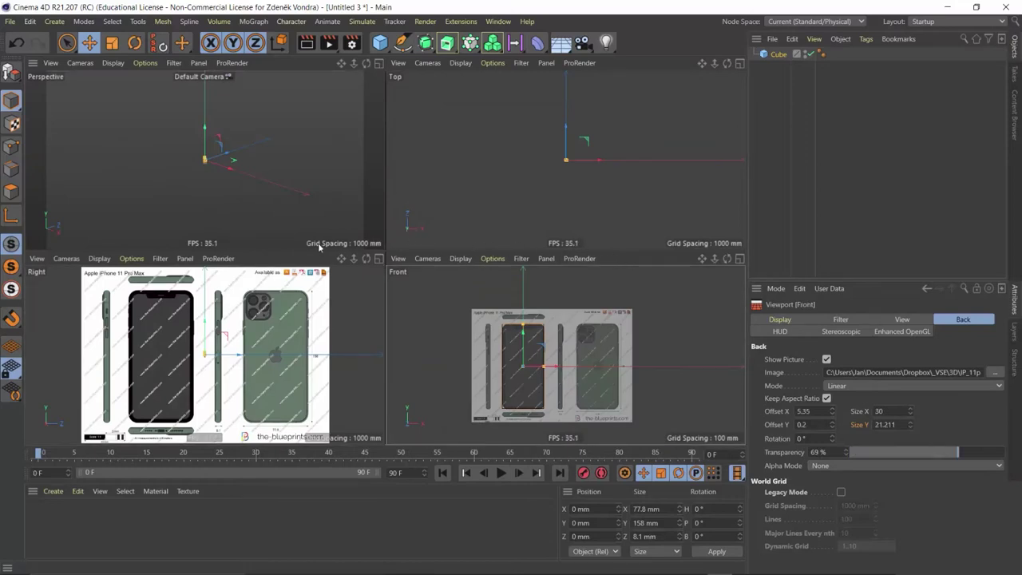
left_click(259, 264)
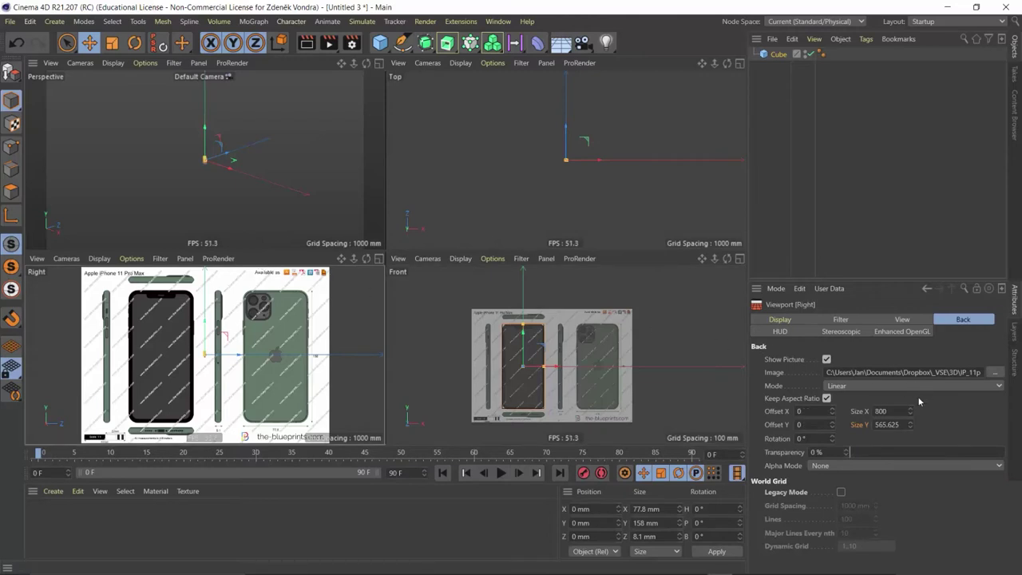
left_click(883, 410)
- Set the Right blueprint's width to 30 and maximize the Right view
type("30")
key("Return")
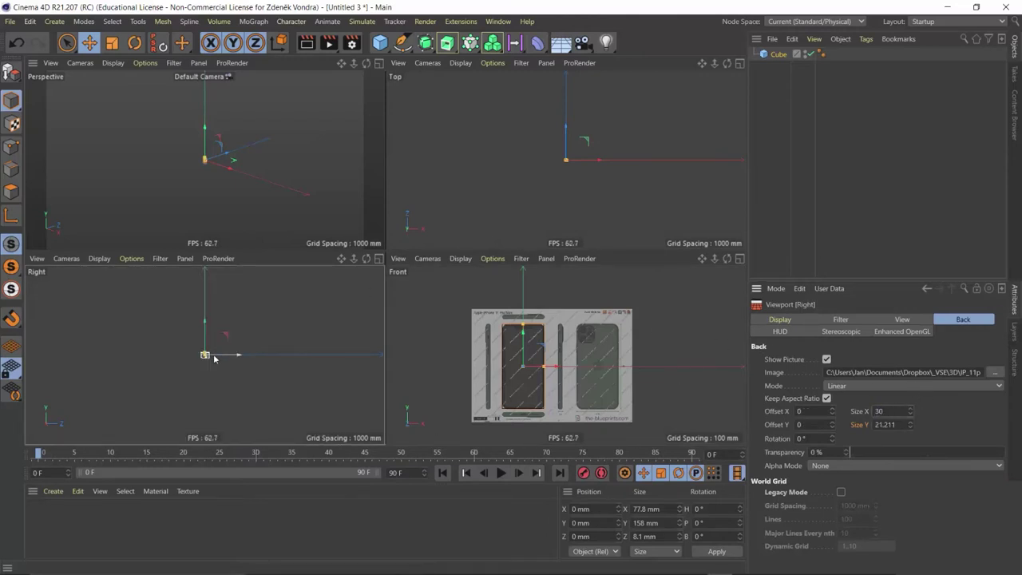
scroll(205, 351, "up", 3)
scroll(205, 351, "up", 1)
scroll(204, 351, "up", 1)
scroll(198, 351, "up", 2)
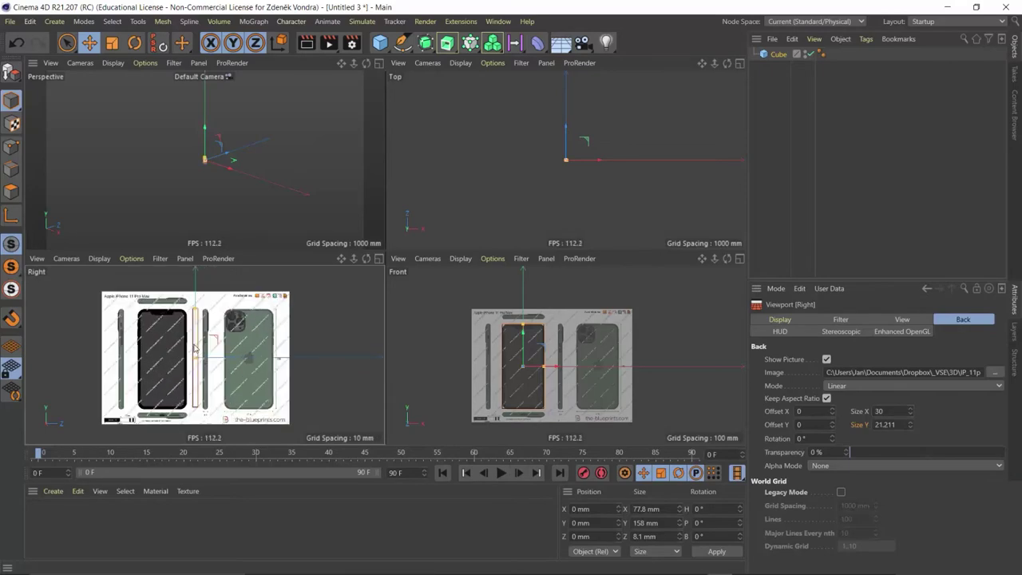
scroll(194, 349, "up", 2)
middle_click(194, 349)
scroll(383, 239, "up", 1)
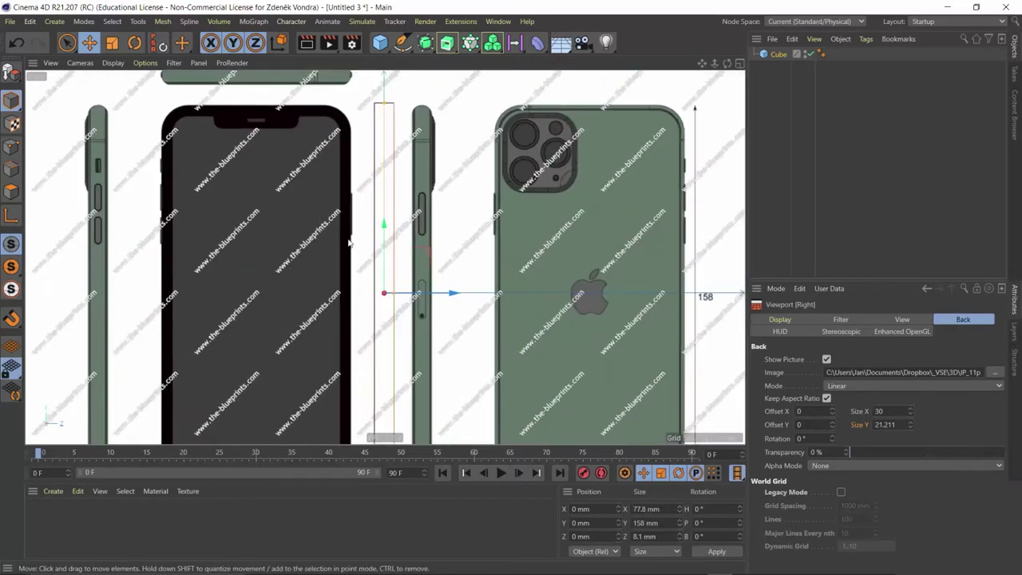
scroll(548, 281, "down", 1)
- Move the Right blueprint to horizontal offset -1.65 and vertical offset 0.2
left_click(799, 410)
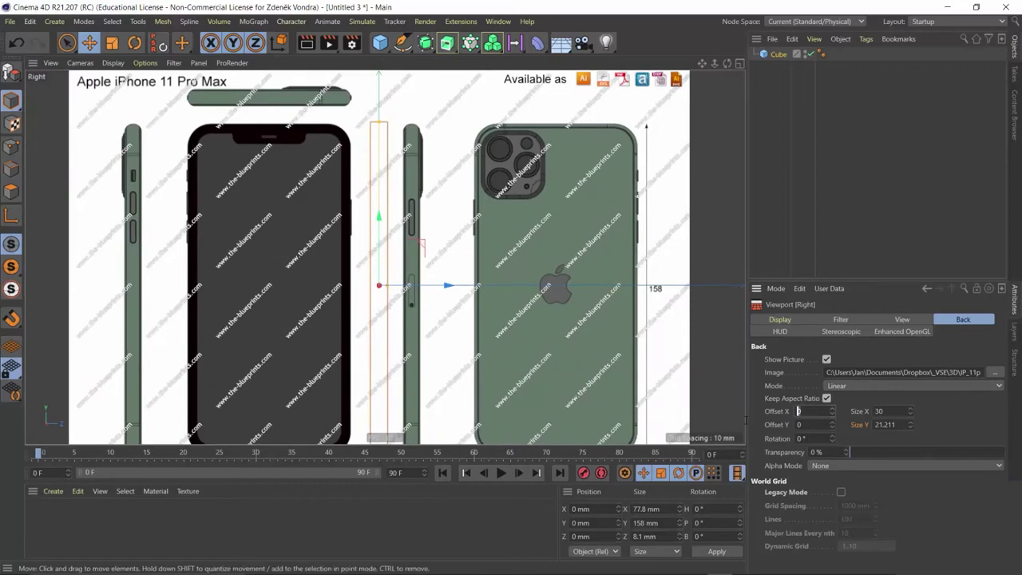
type("5.35")
key("Return")
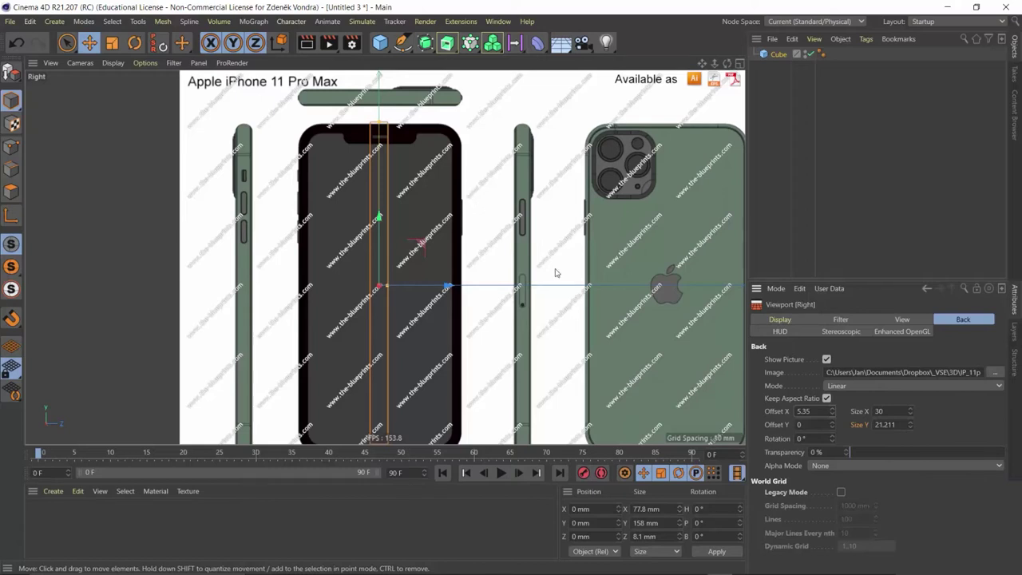
left_click(832, 410)
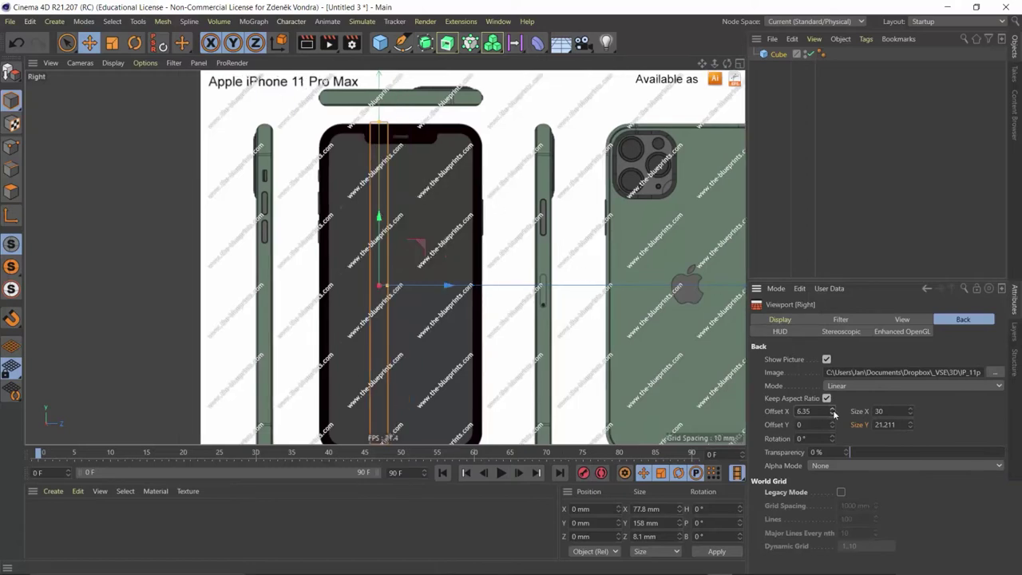
left_click(832, 409)
left_click(832, 408)
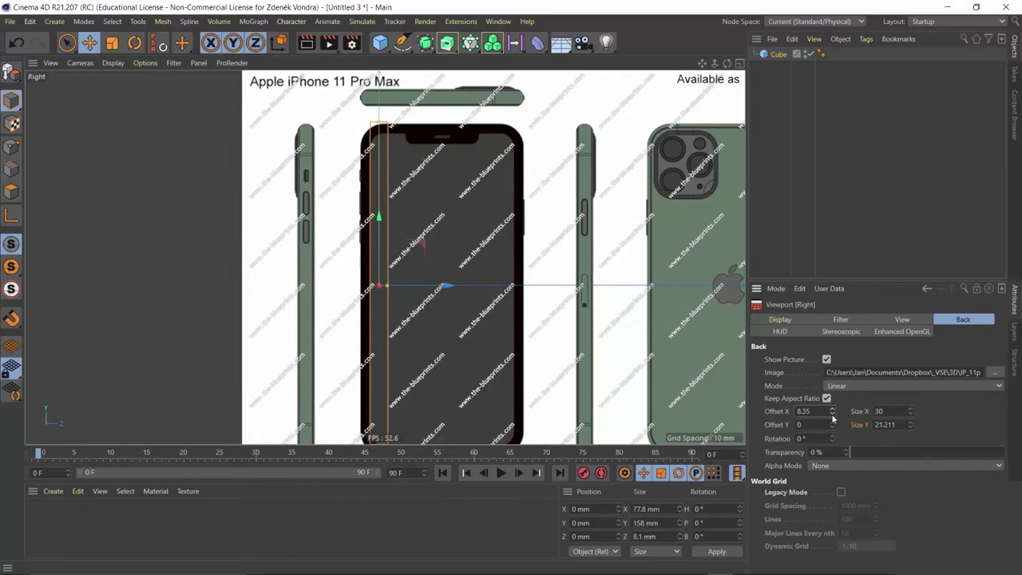
left_click(832, 414)
left_click(832, 415)
left_click(832, 415)
left_click_drag(832, 416, 582, 302)
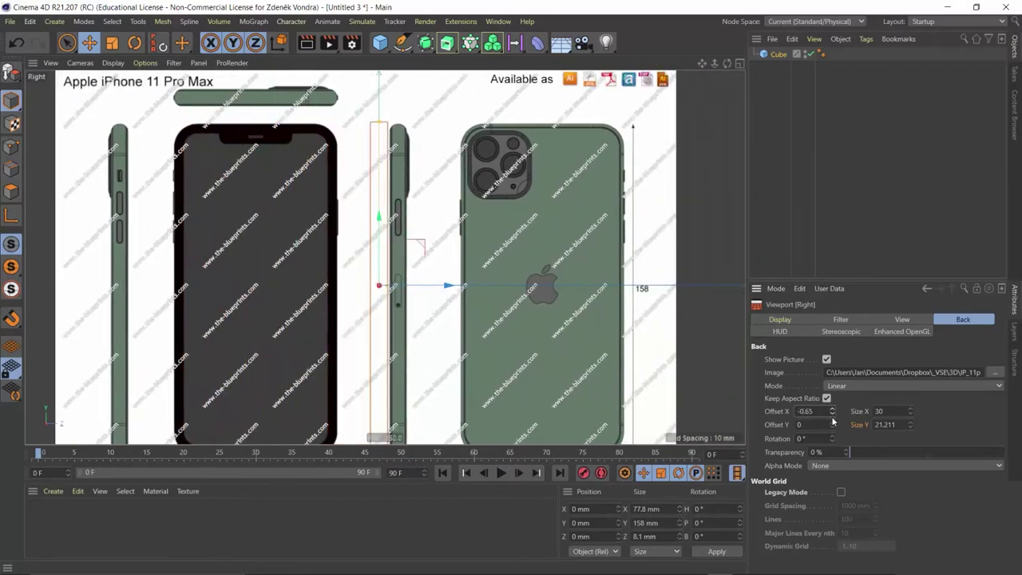
mouse_move(412, 313)
middle_mouse_down("alt")
mouse_move(471, 261)
mouse_move(471, 279)
middle_mouse_up("alt")
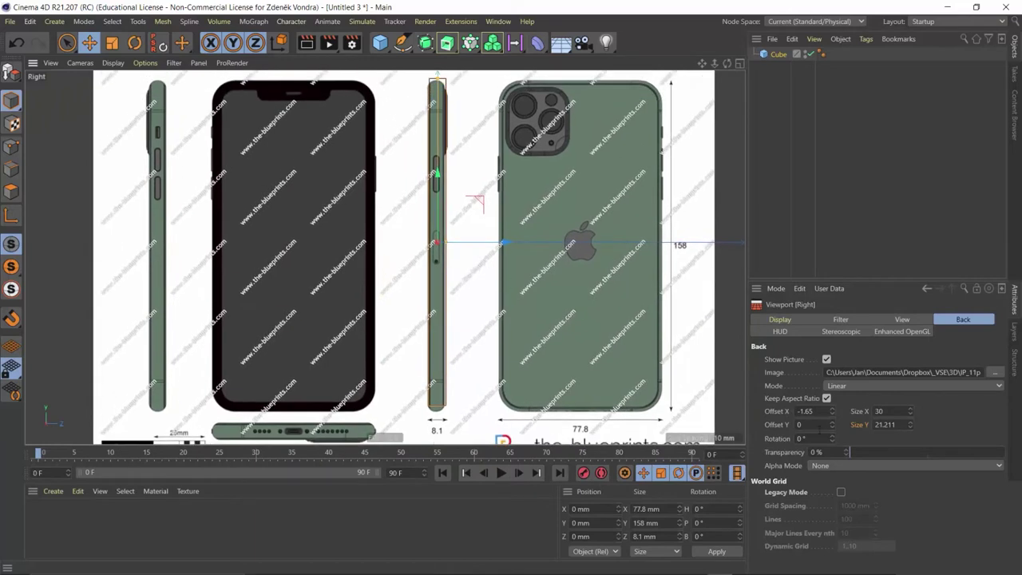
left_click(798, 424)
type("0.2")
key("Return")
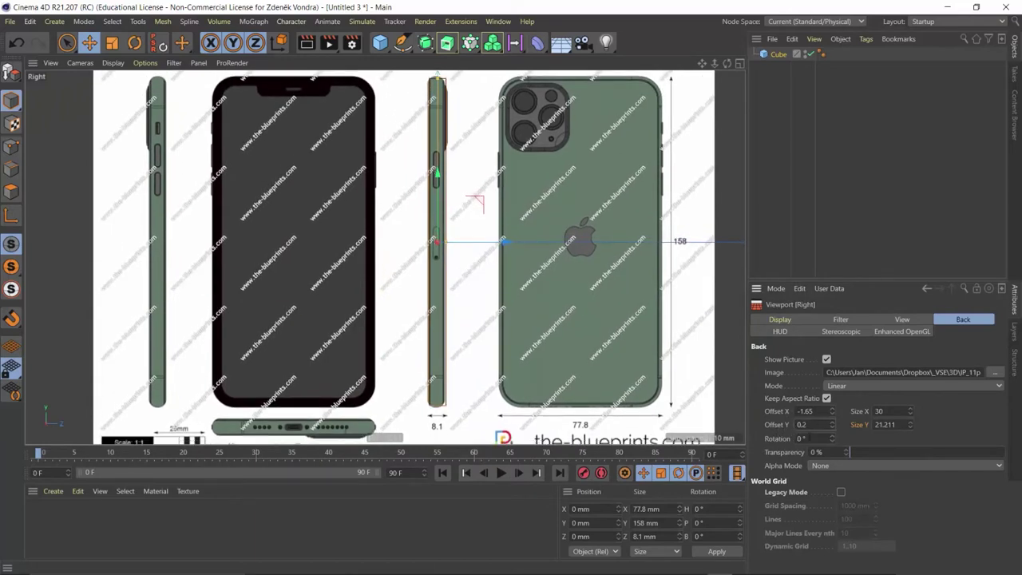
- Zoom into the side view and set the Right-view blueprint's Offset X to -1
scroll(411, 231, "up", 2)
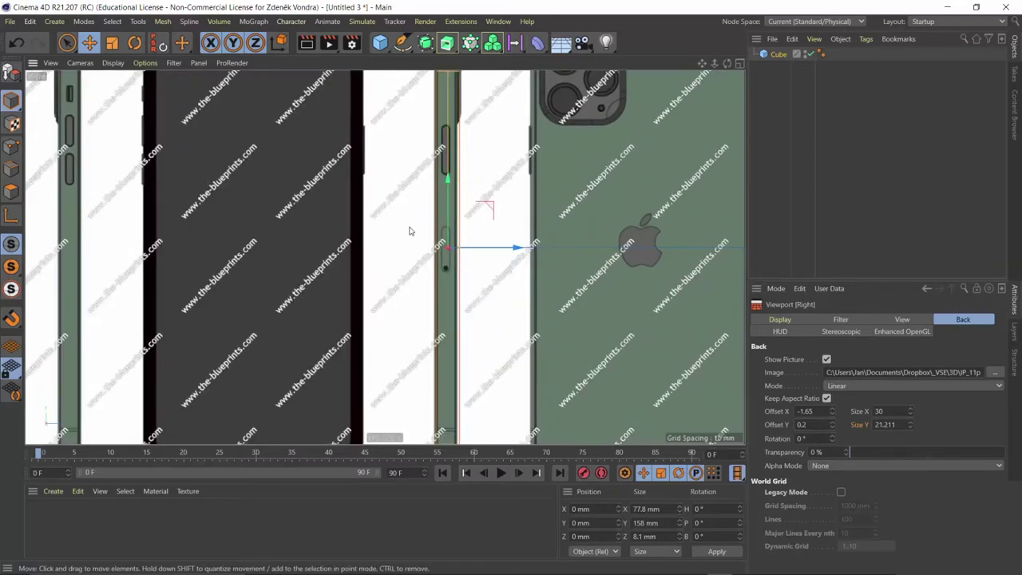
scroll(356, 241, "up", 2)
scroll(355, 241, "up", 2)
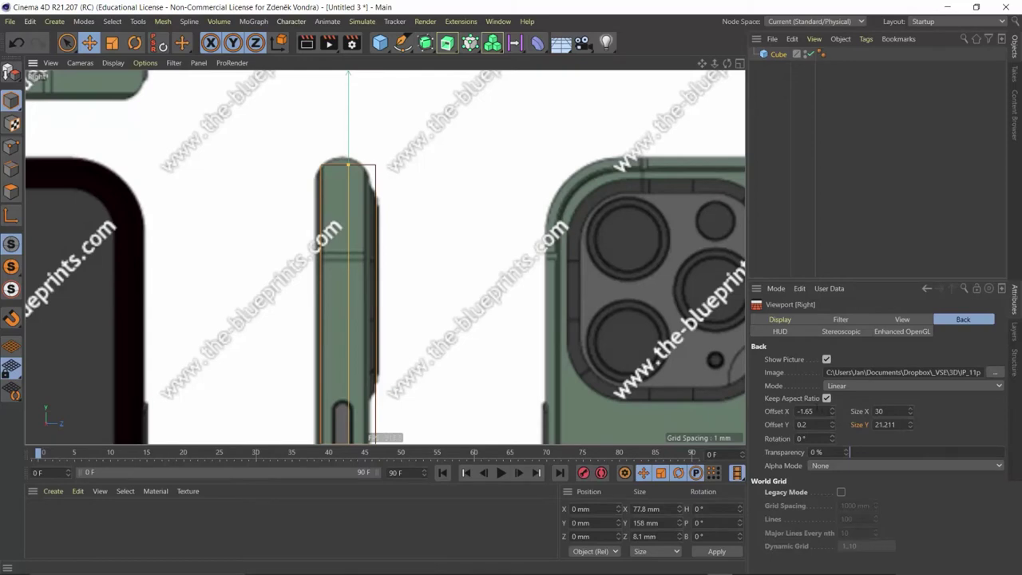
double_click(811, 410)
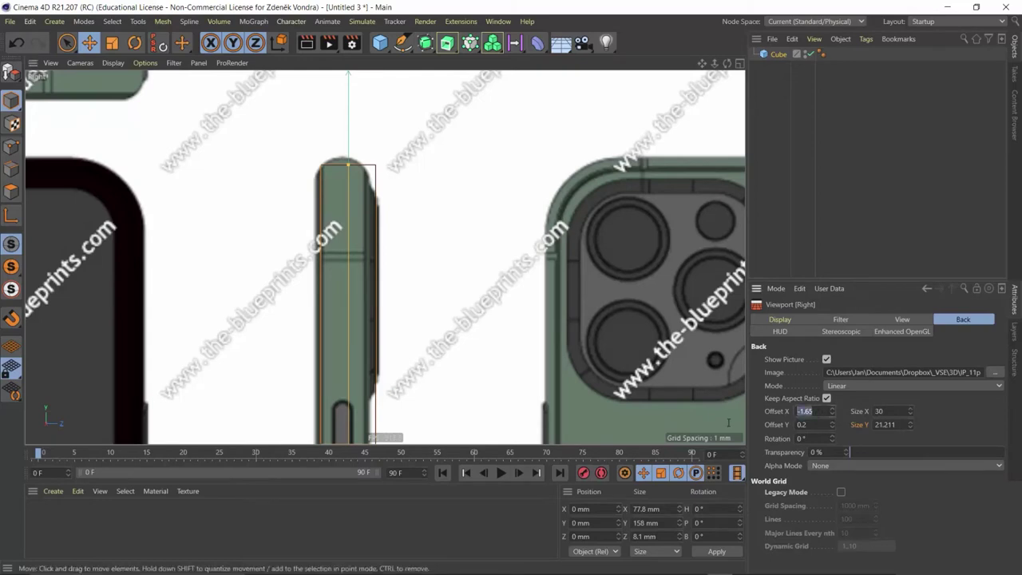
key("BackSpace")
type("-1")
key("Return")
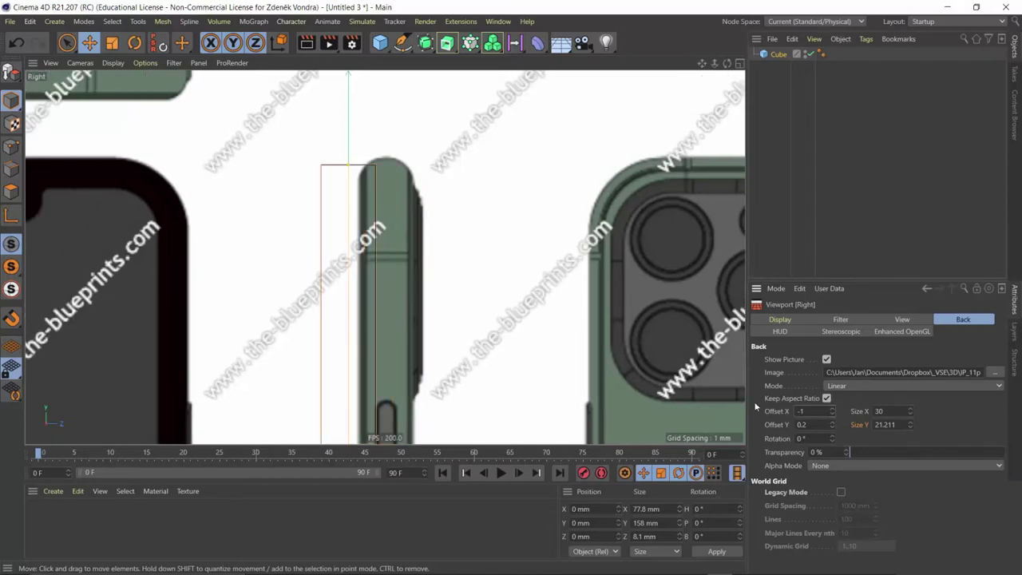
- Refine the blueprint's Offset X to -1.55 and restore the four-view layout
double_click(800, 411)
type("-0.")
key("Return")
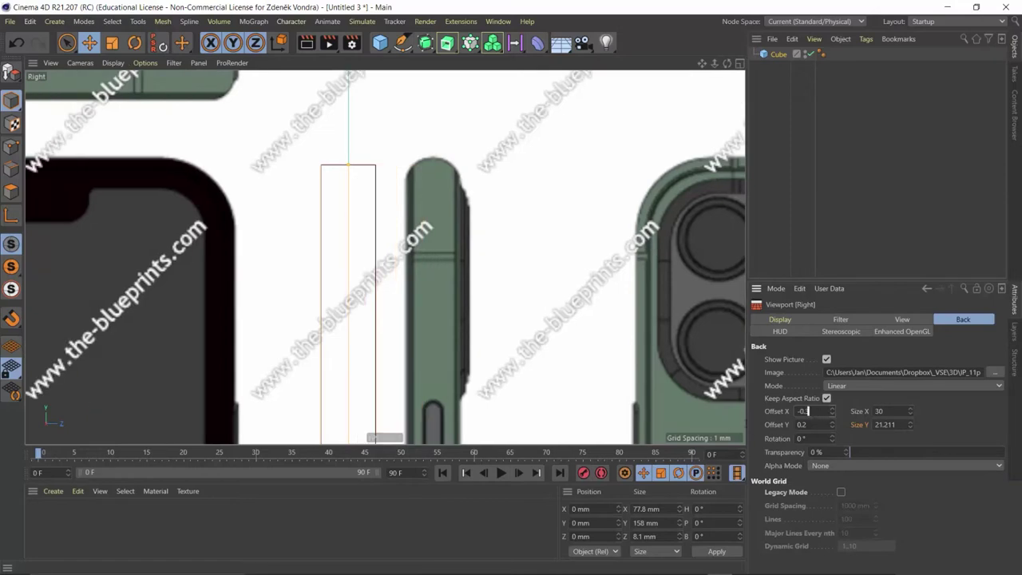
left_click(806, 410)
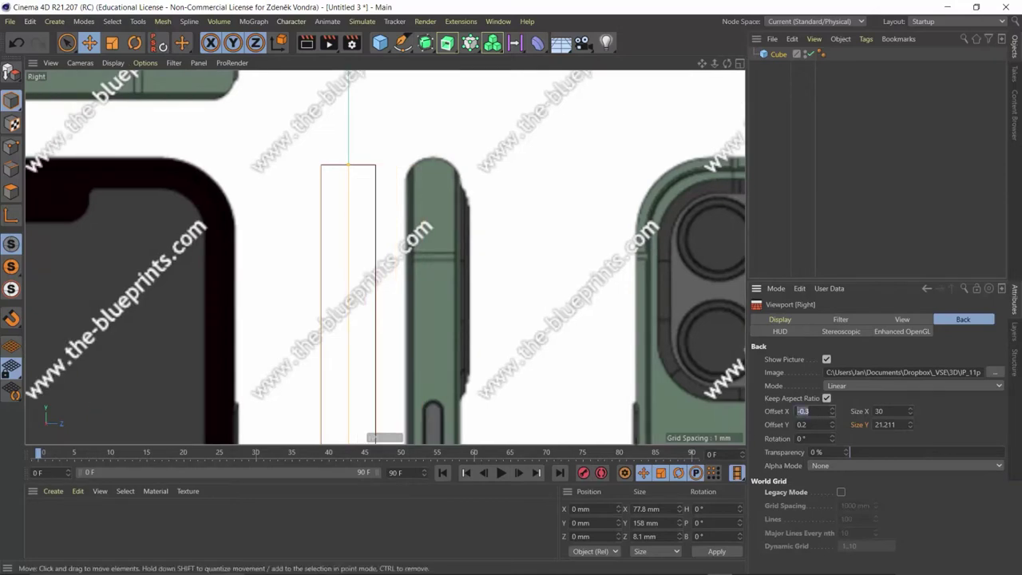
type("1")
key("Return")
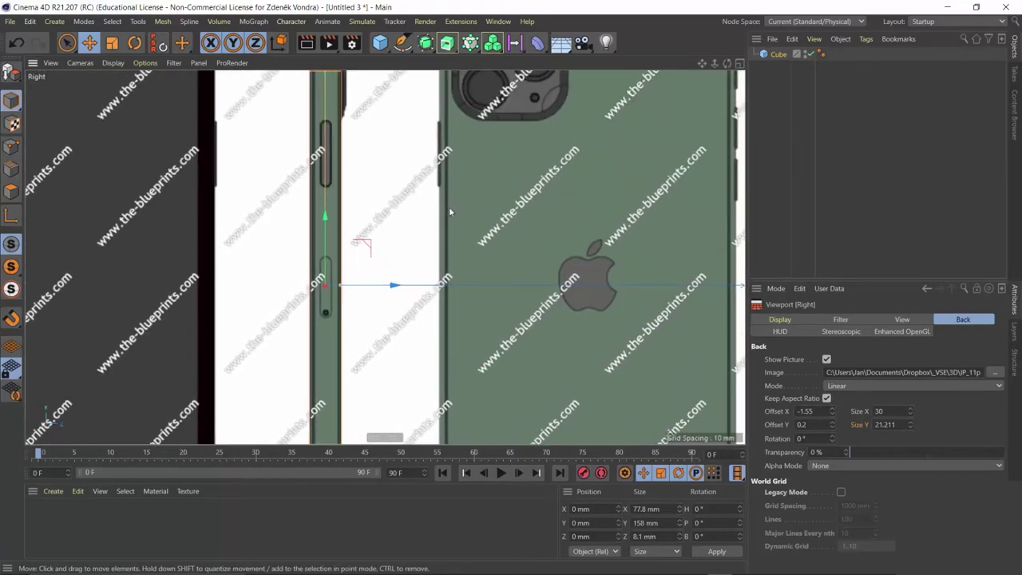
middle_click(357, 226)
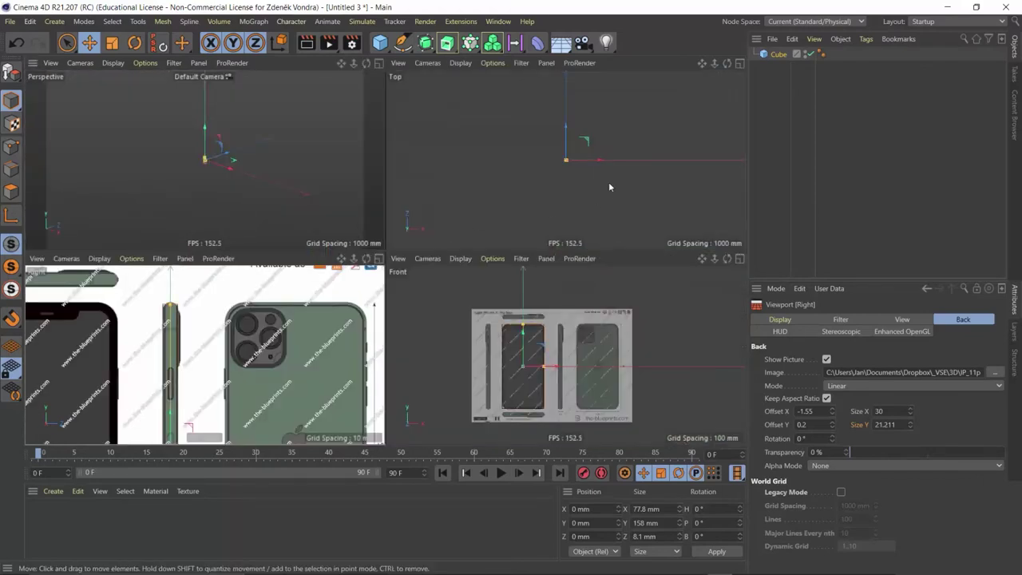
- Load apple_iphone_11_pro_max.jpg as the maximized Top view's background, then restore all four views
left_click(544, 153)
middle_click(585, 154)
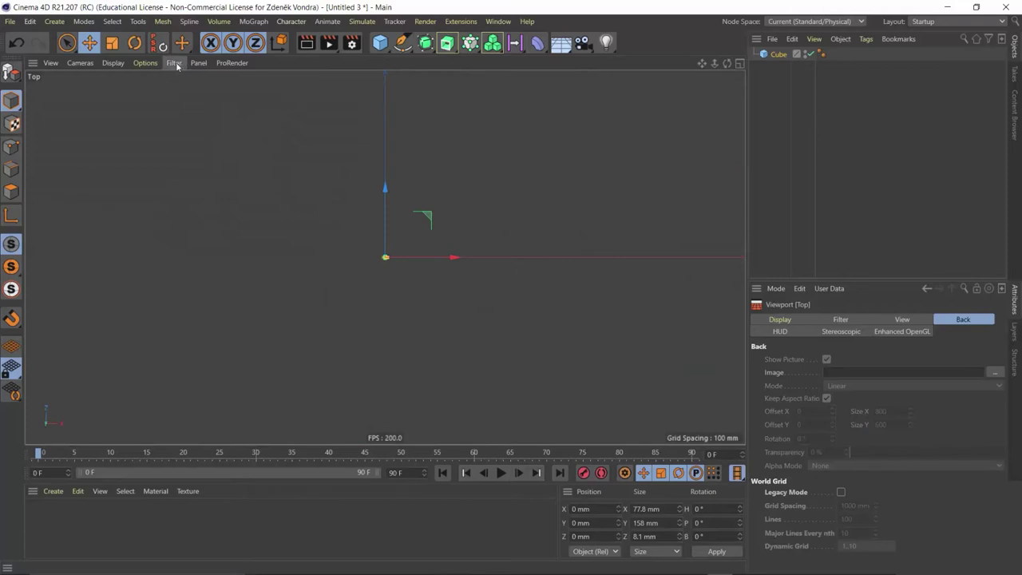
left_click(998, 373)
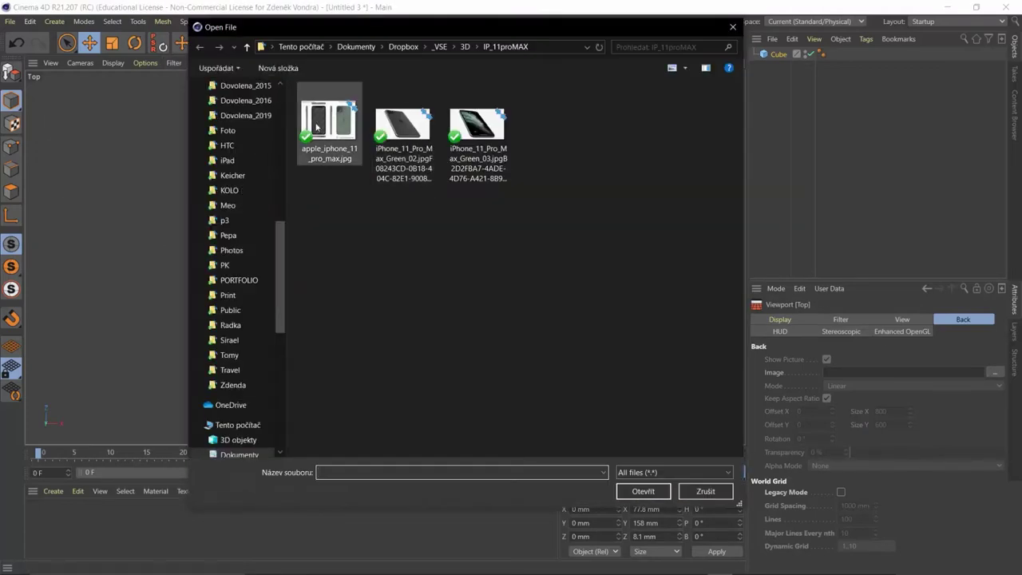
double_click(345, 156)
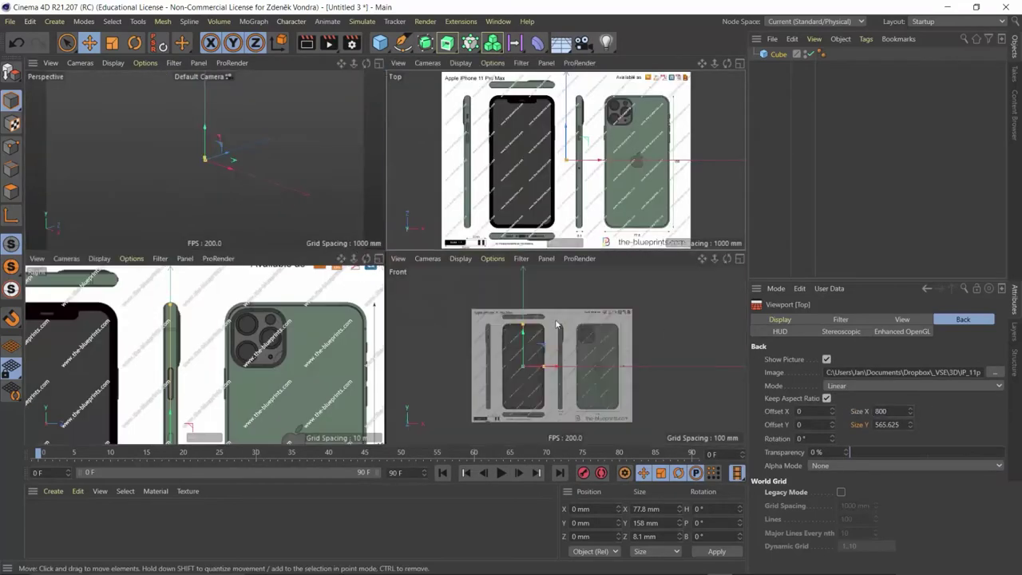
middle_click(602, 270)
- Set the Top-view blueprint's Size X to 30
left_click(626, 254)
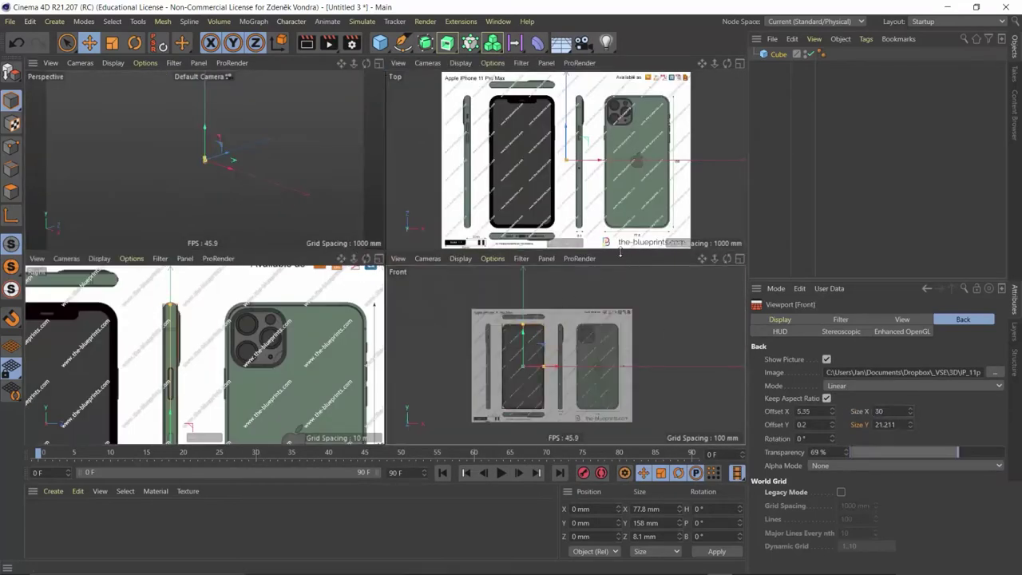
left_click(628, 74)
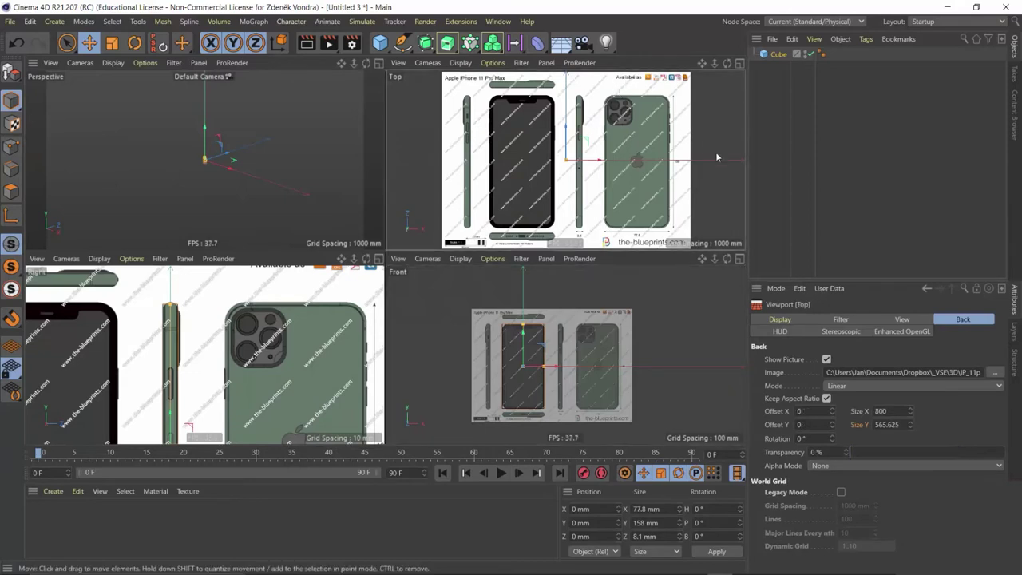
double_click(882, 412)
type("30")
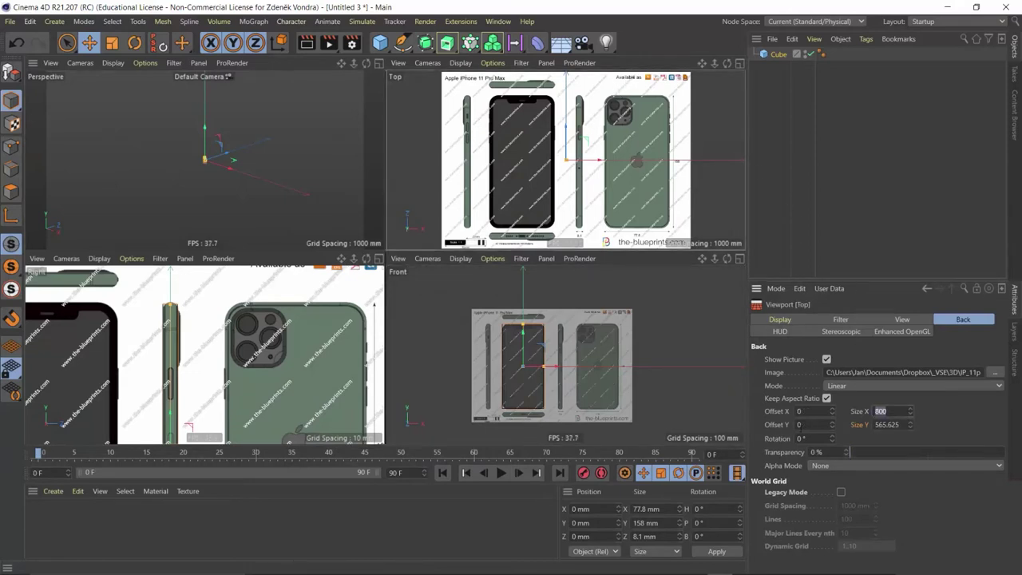
key("Return")
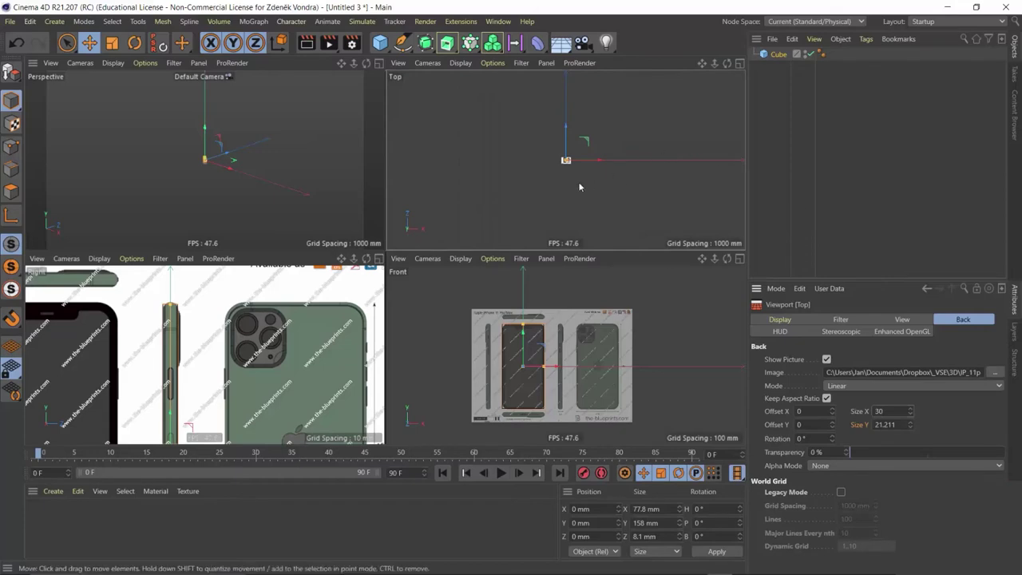
- Maximize the Top view and offset the blueprint to X 5, Y -9 over the cube
scroll(578, 160, "up", 3)
scroll(583, 153, "up", 2)
middle_click(584, 152)
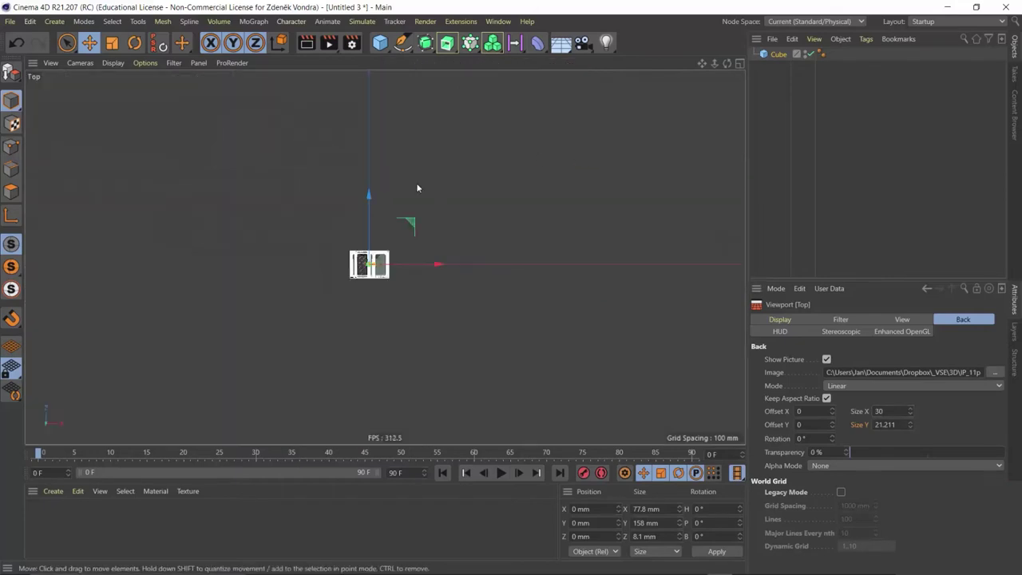
scroll(403, 207, "up", 1)
scroll(391, 223, "up", 2)
scroll(374, 256, "up", 2)
scroll(374, 256, "up", 2)
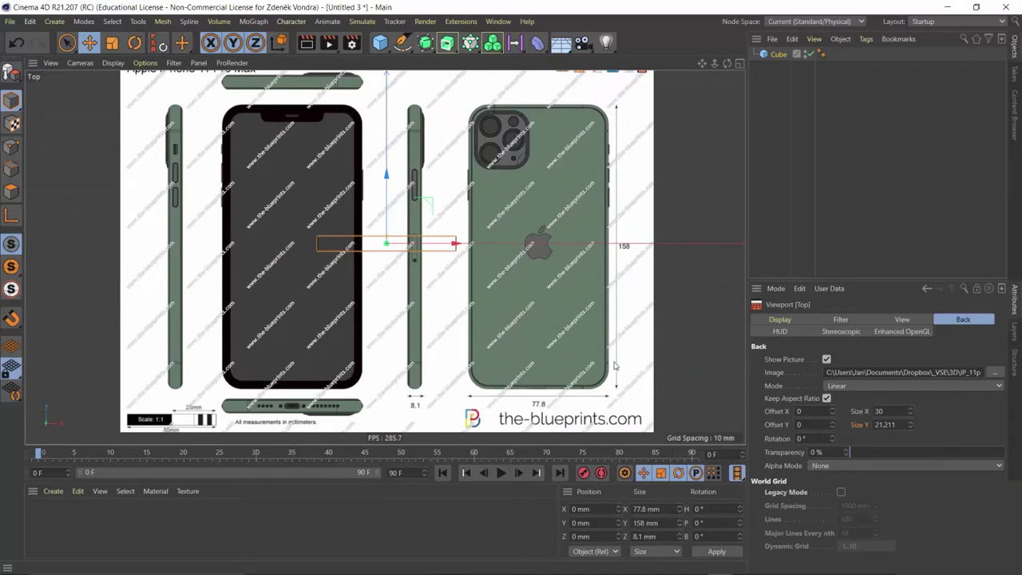
scroll(615, 367, "down", 1)
middle_click_drag(609, 331, 609, 385, "alt")
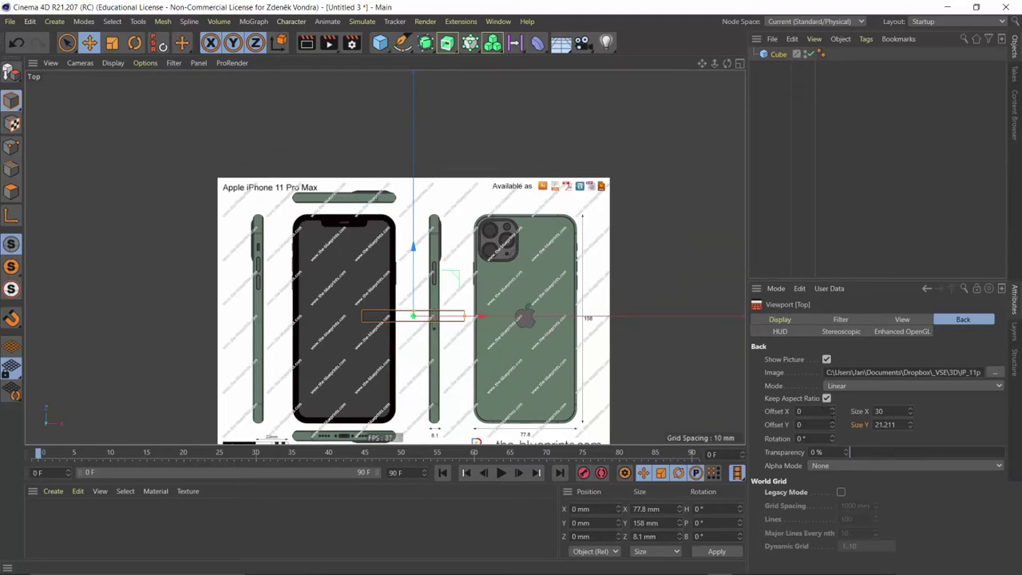
left_click_drag(832, 411, 832, 413)
left_click(832, 412)
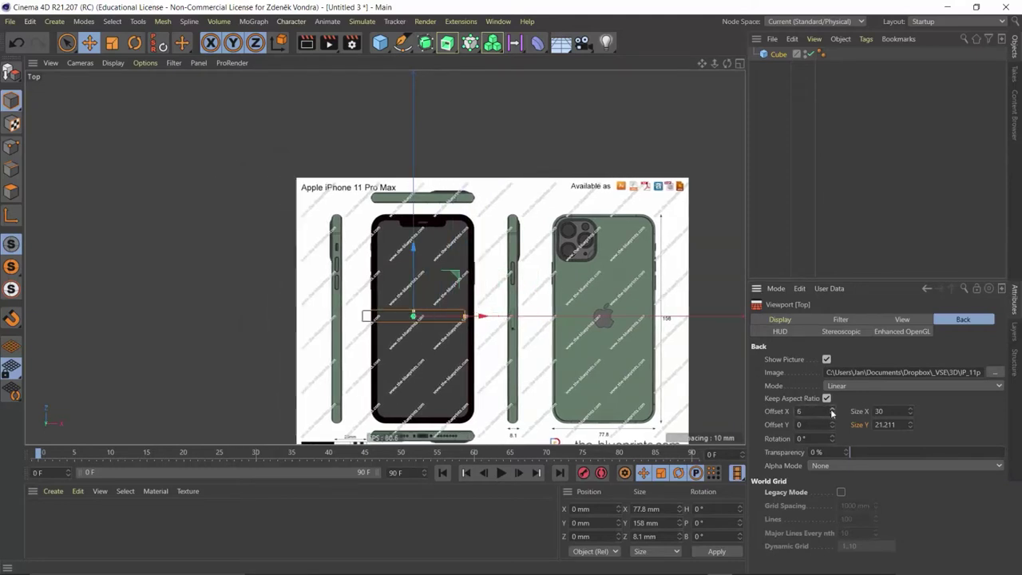
left_click(832, 415)
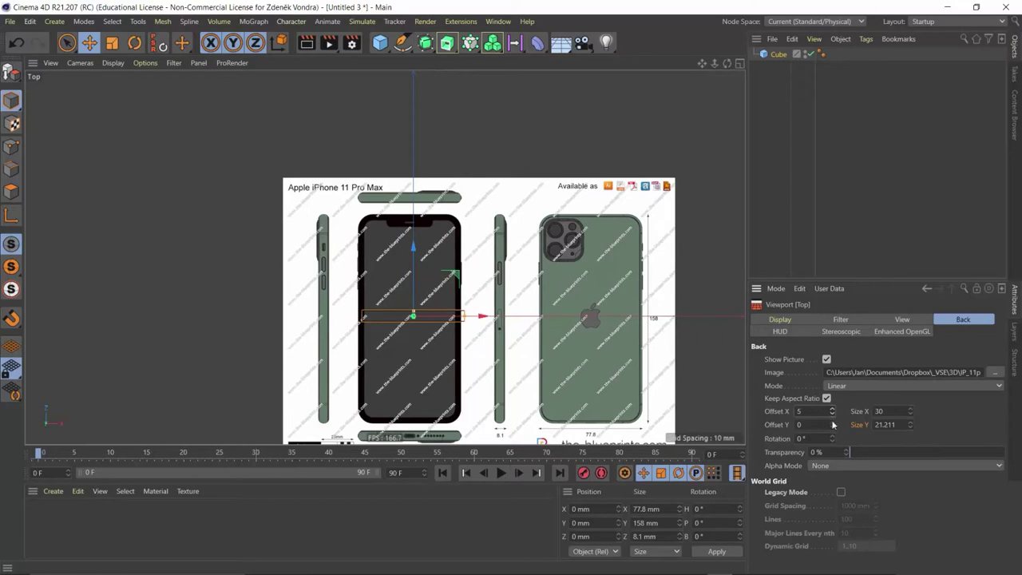
left_click_drag(832, 426, 832, 438)
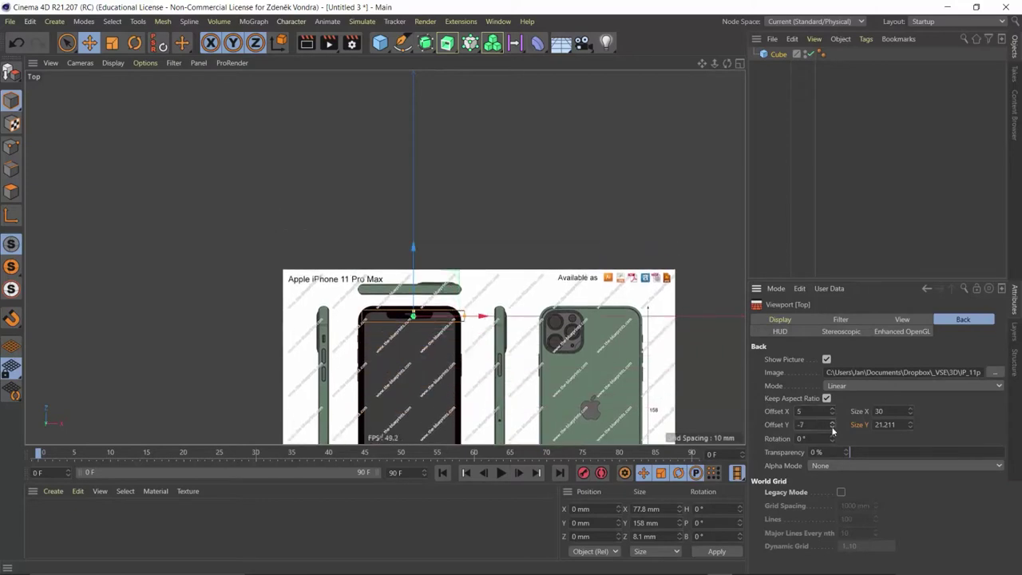
scroll(419, 371, "up", 2)
- Refine the Top blueprint's Offset X from 5 to 5.3
scroll(420, 371, "up", 3)
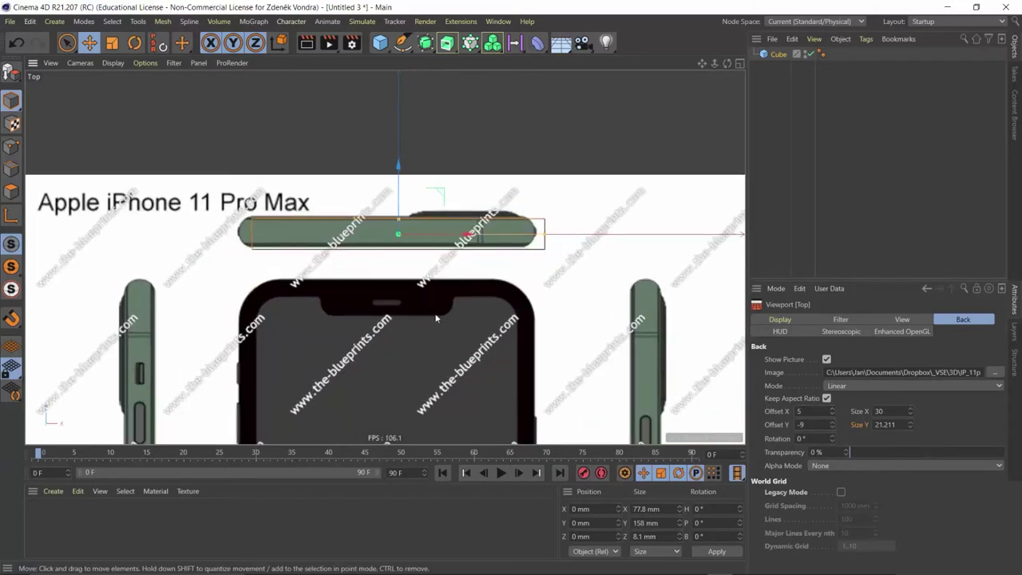
scroll(419, 372, "up", 1)
left_click(801, 410)
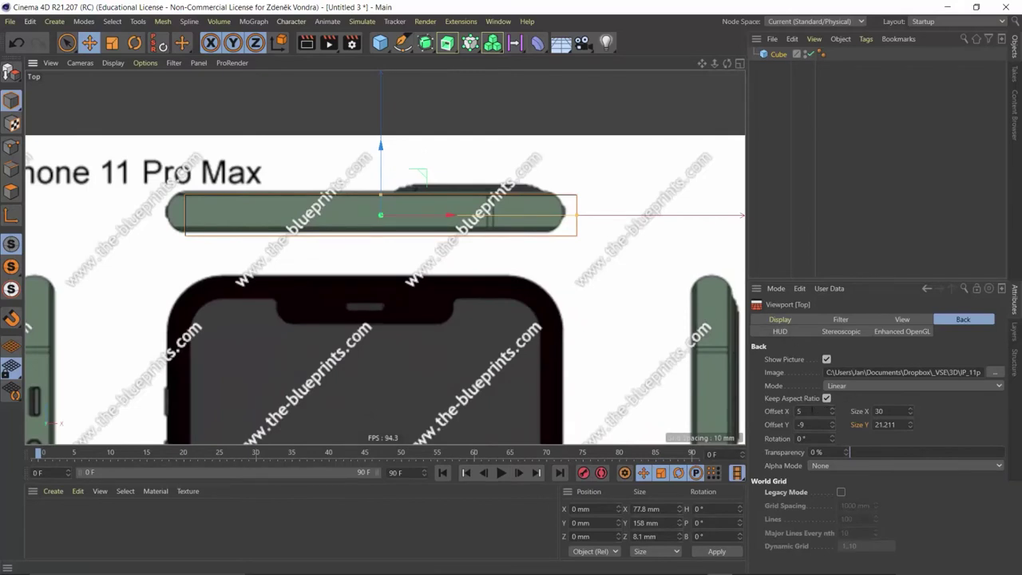
type("5.2")
key("Return")
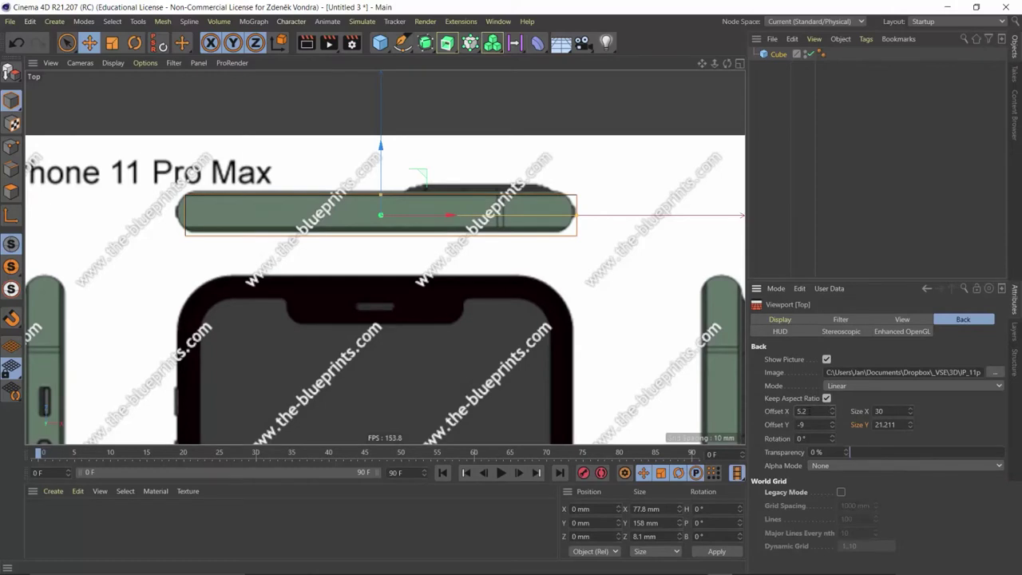
left_click(807, 410)
type("5")
key("Return")
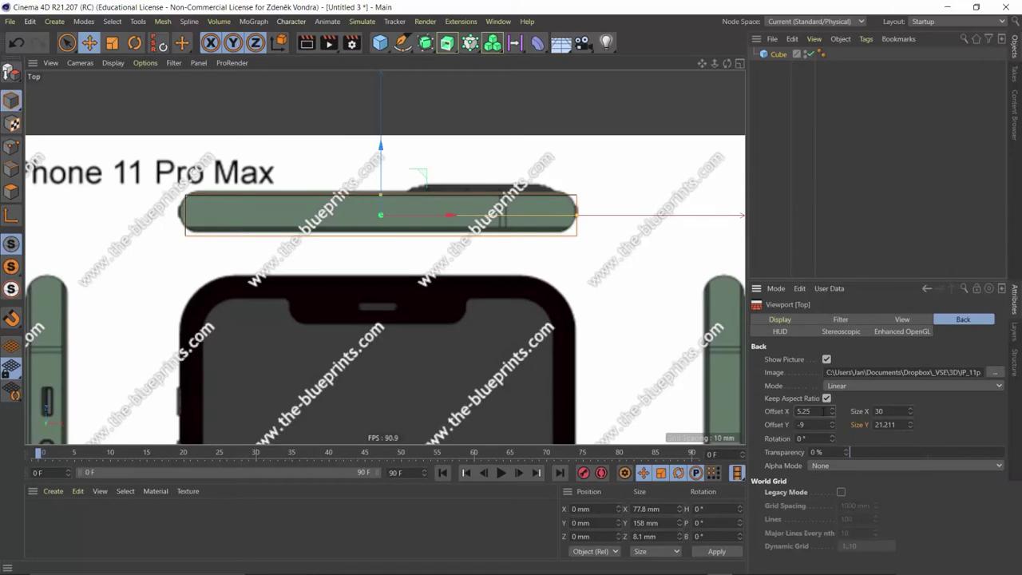
key("BackSpace")
type("3")
key("Return")
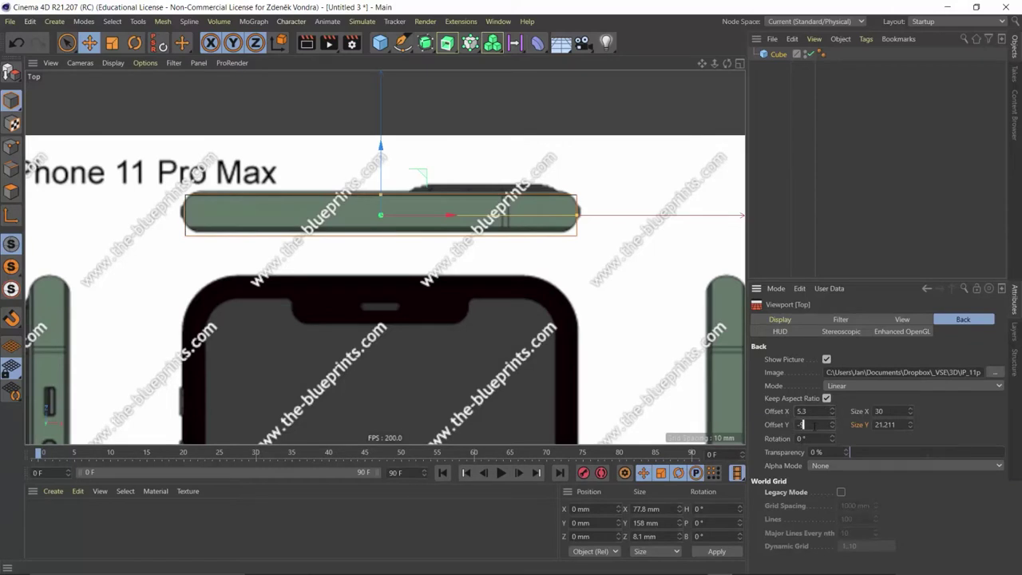
- Set the blueprint's Offset Y to -9.1 and fade it to 81% transparency
type("9.")
type("5")
key("Return")
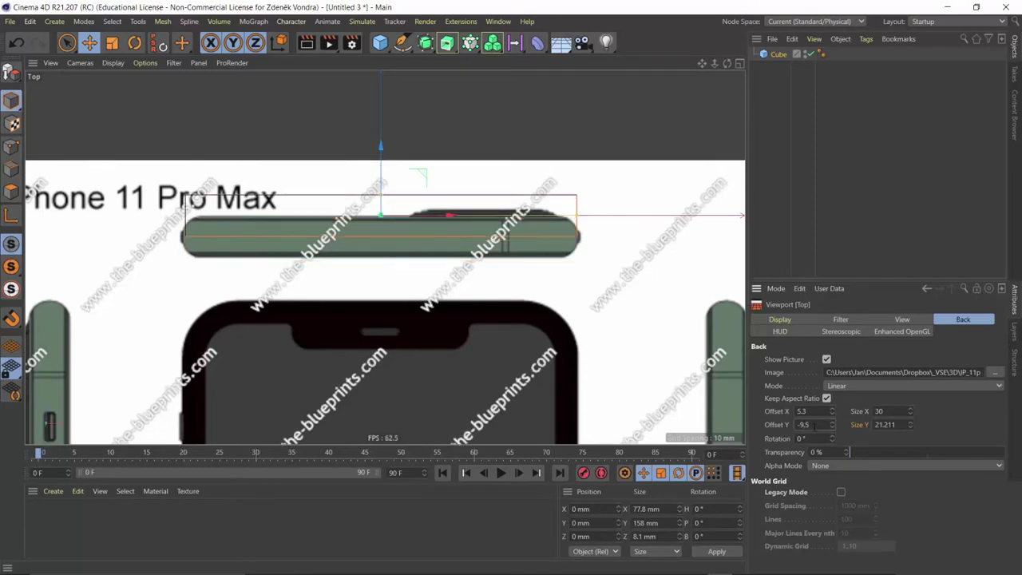
key("BackSpace")
key("BackSpace")
type(".2")
key("Return")
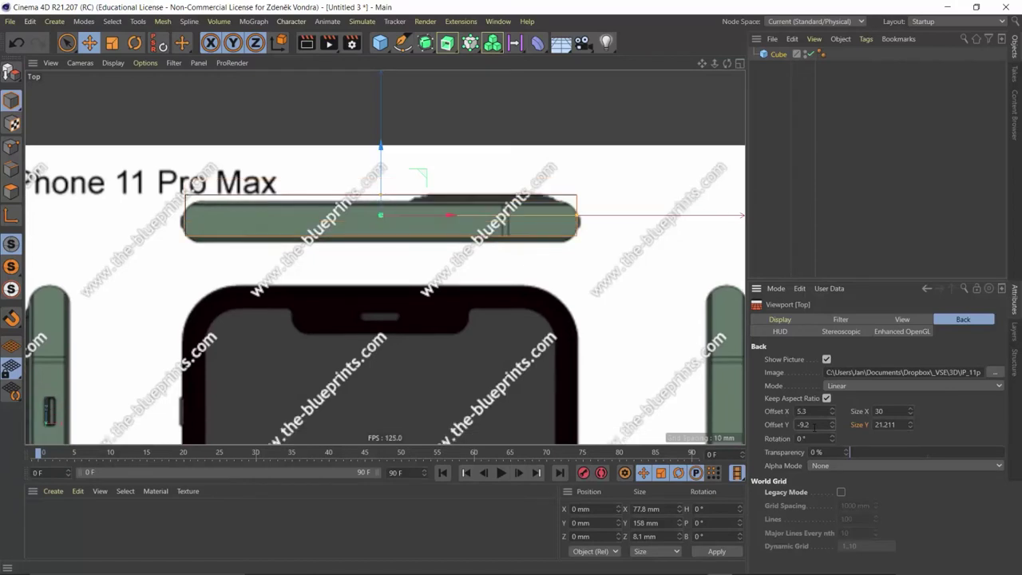
key("BackSpace")
type("1")
key("Return")
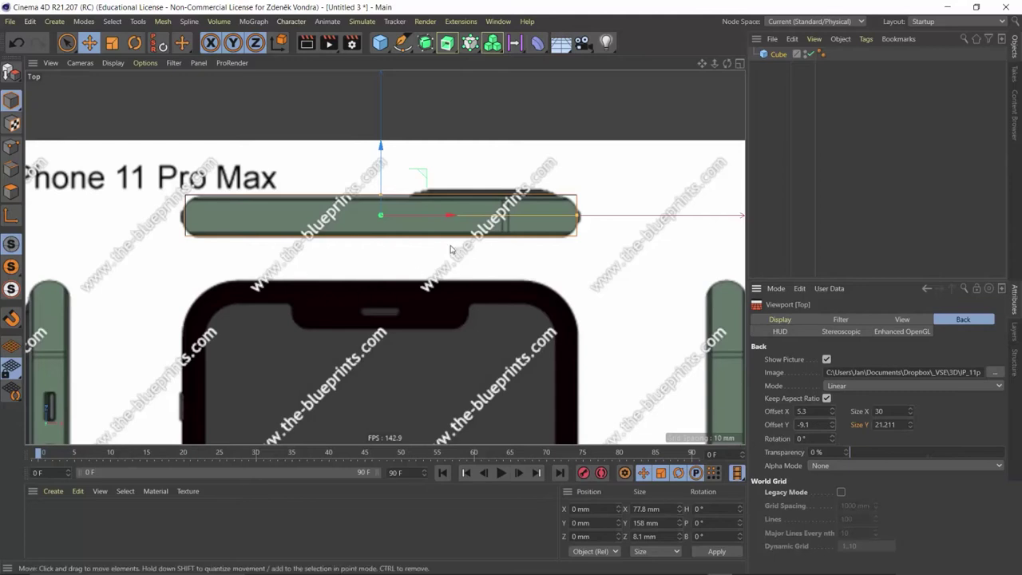
left_click_drag(947, 449, 976, 459)
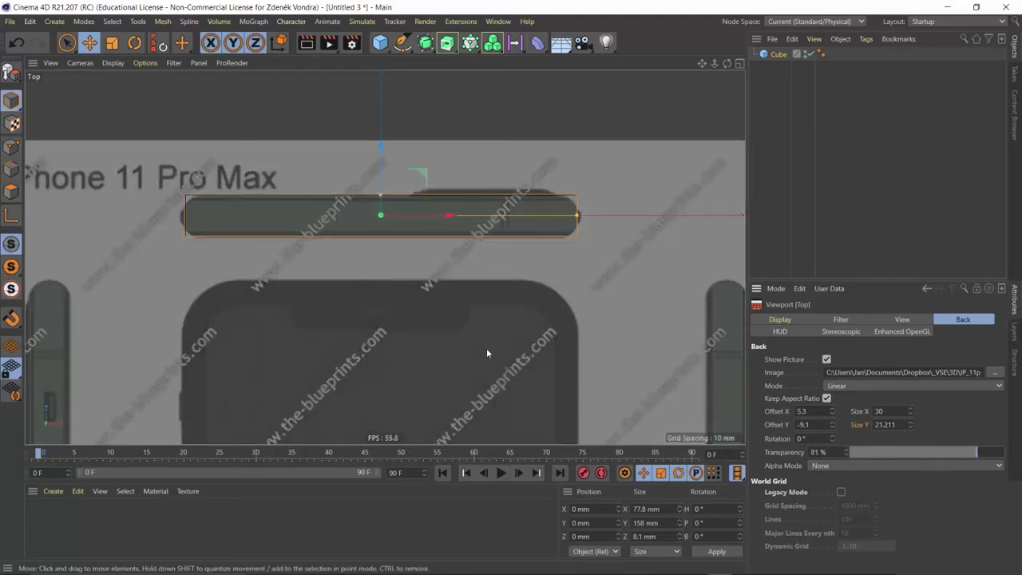
- Maximize and zoom into the Front view, then hide the Cube in the viewport
middle_click(404, 293)
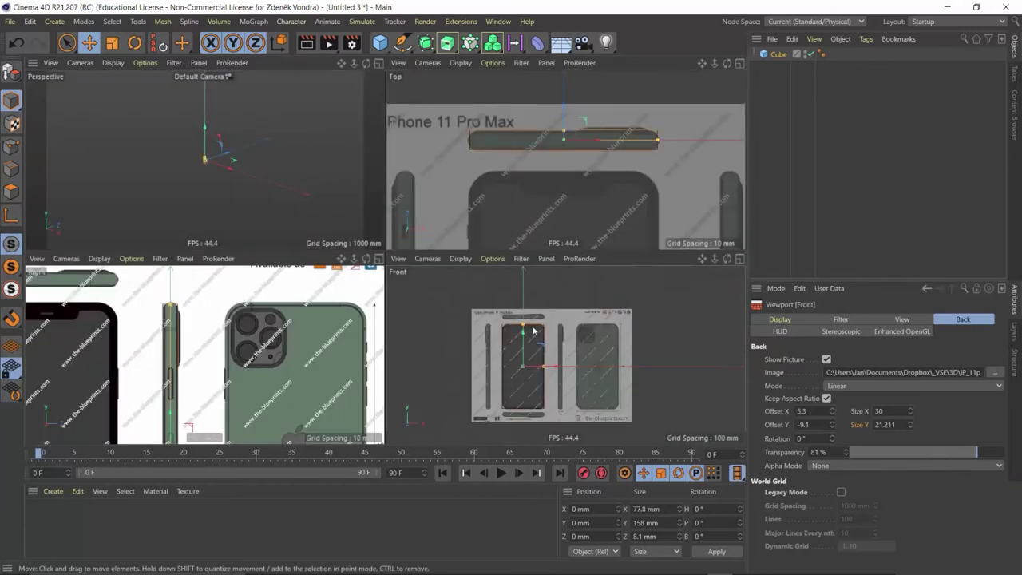
middle_click(534, 331)
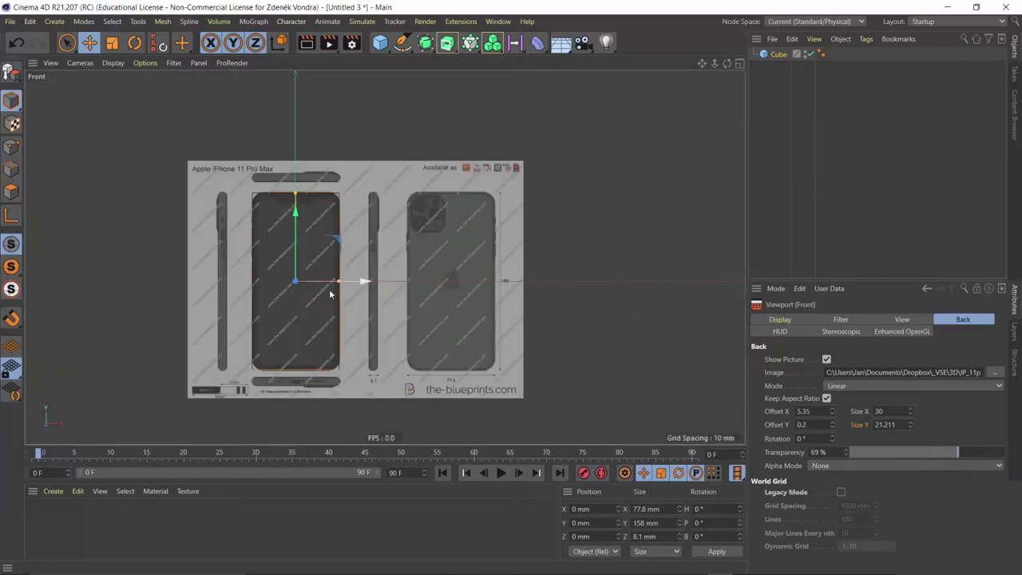
scroll(330, 293, "up", 2)
scroll(329, 294, "up", 2)
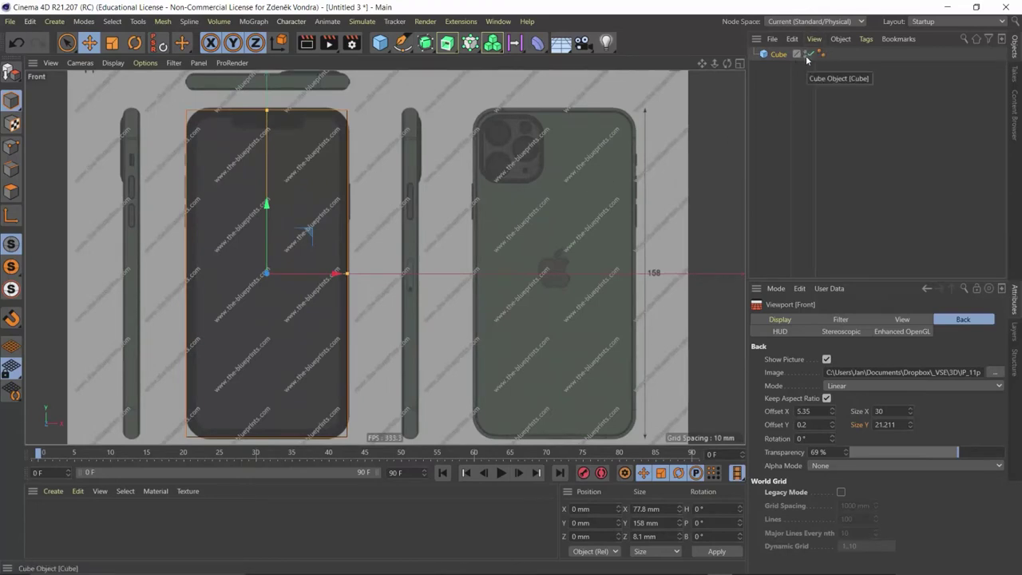
left_click(779, 54)
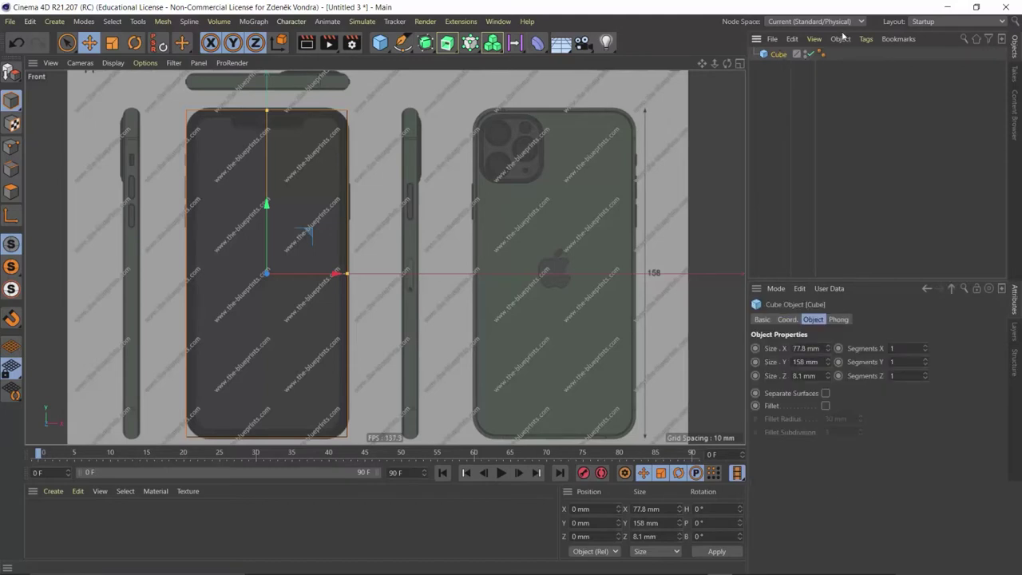
left_click(803, 54)
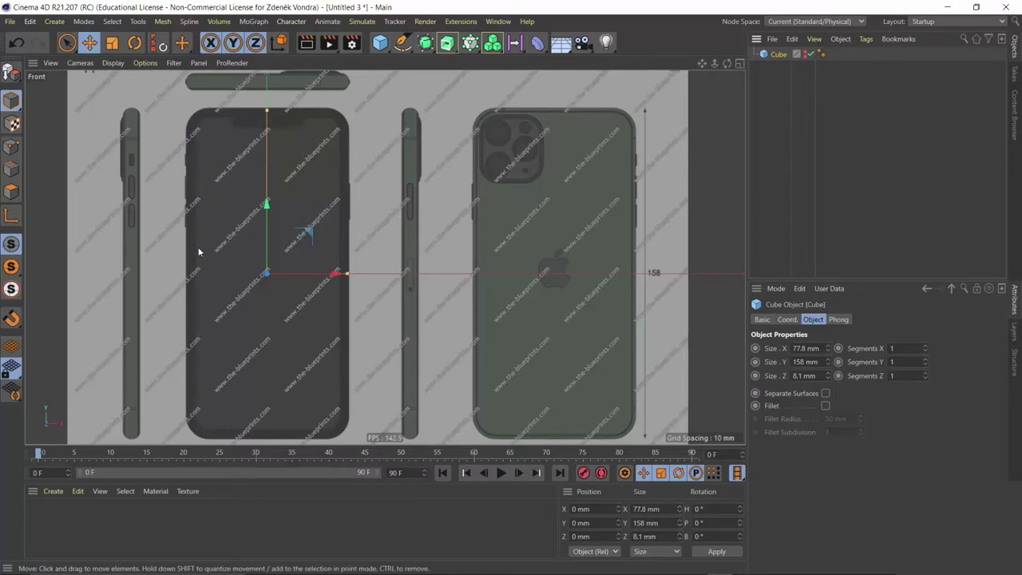
- Add a Rectangle spline sized 77.8 mm wide by 158 mm high
left_click(405, 47)
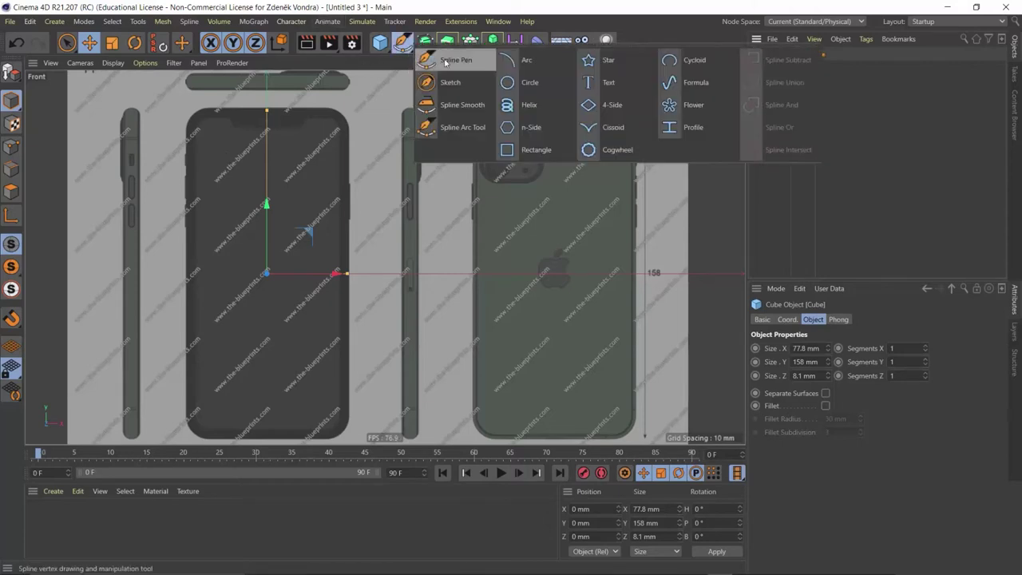
left_click(535, 150)
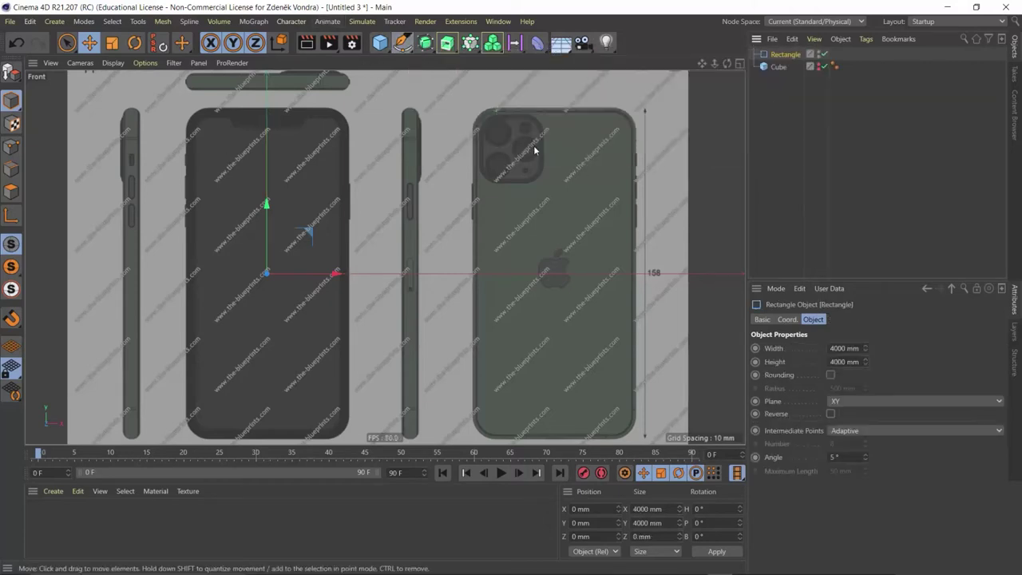
left_click(844, 348)
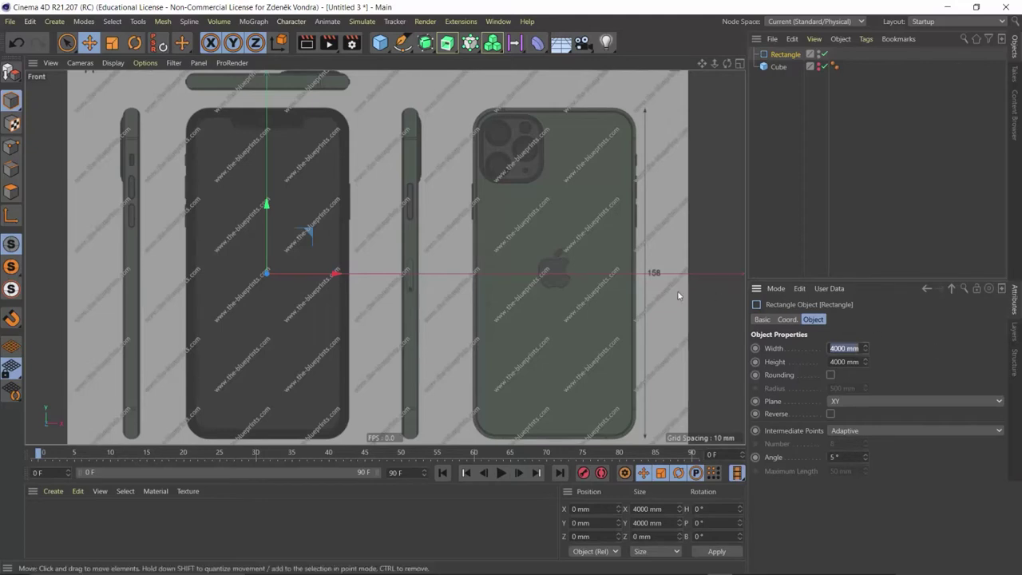
middle_click_drag(688, 291, 695, 212, "alt")
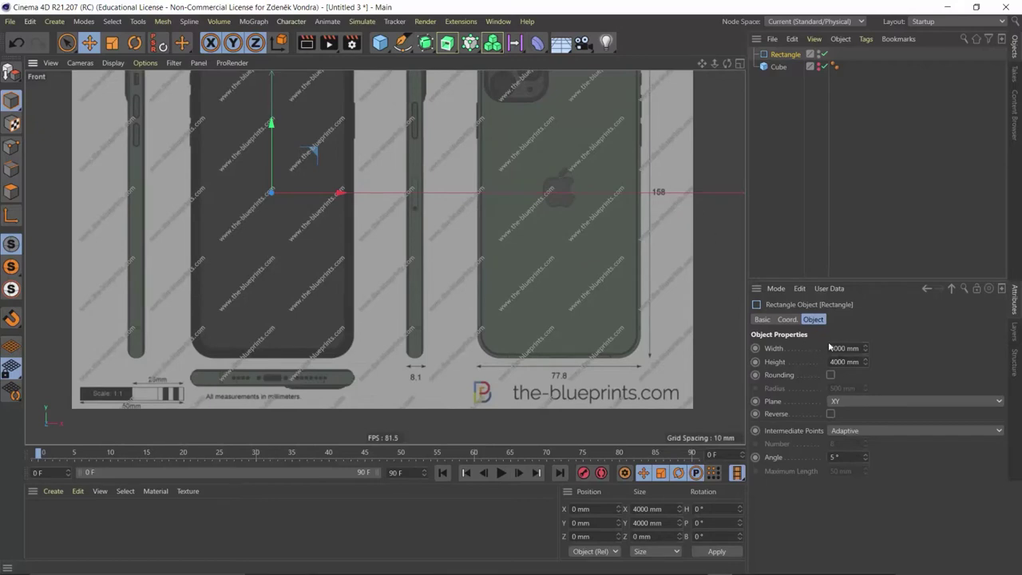
double_click(833, 348)
type("777.8")
key("Tab")
type("158")
key("Return")
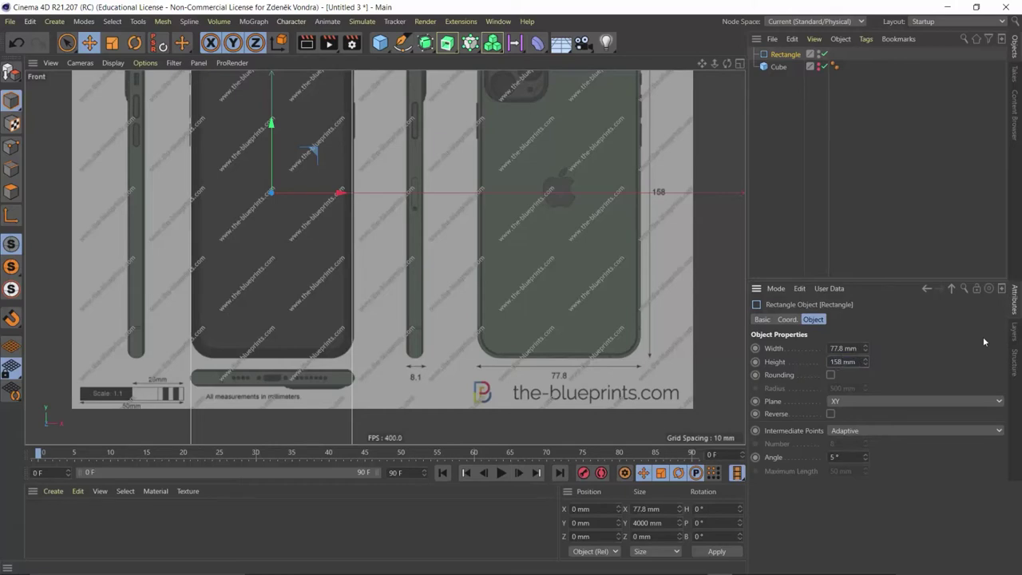
- Maximize the Front view and zoom in on the rectangle over the phone blueprint
middle_click(345, 218)
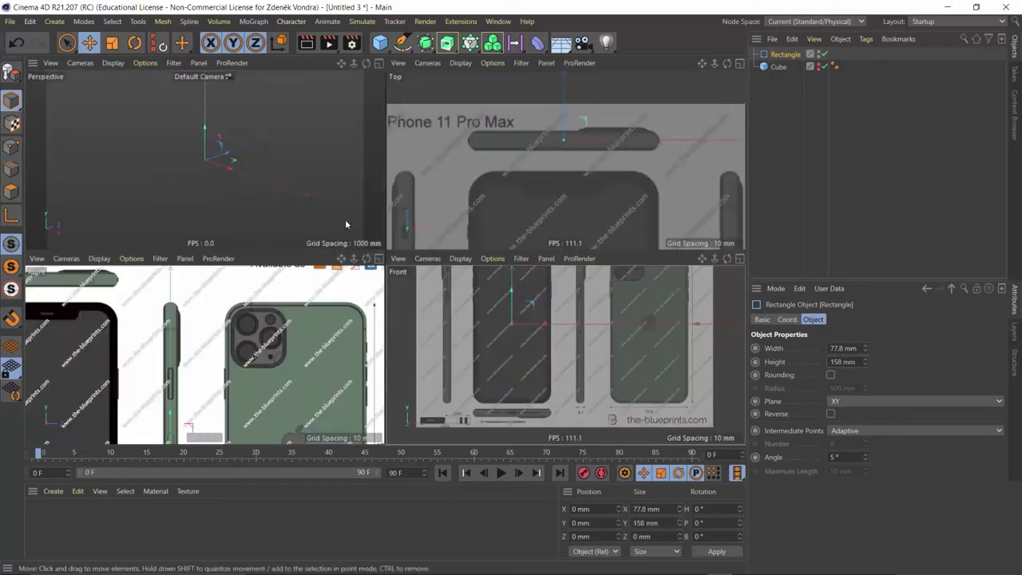
middle_click(504, 356)
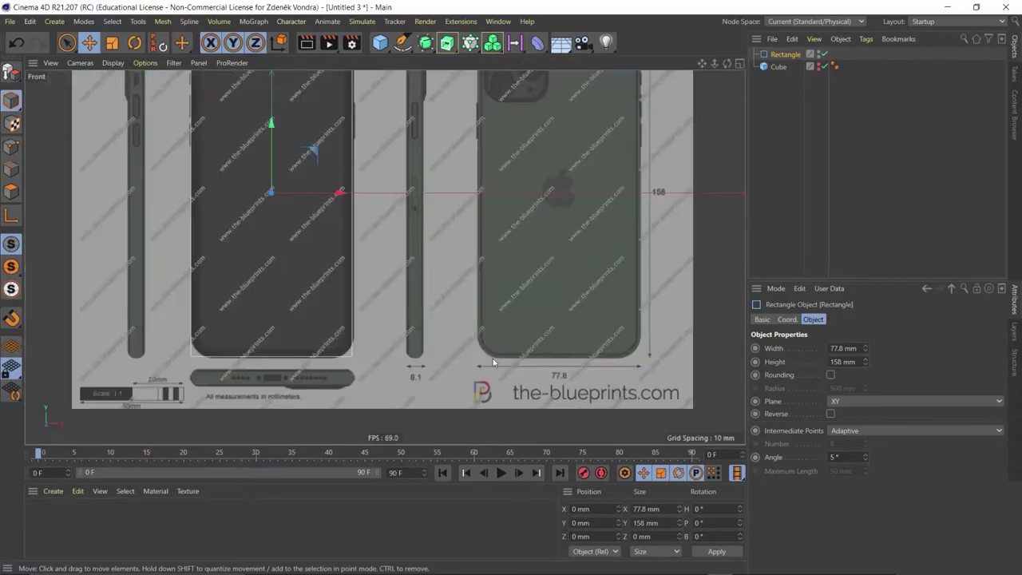
scroll(381, 277, "down", 2)
scroll(382, 277, "down", 1)
scroll(354, 171, "up", 3)
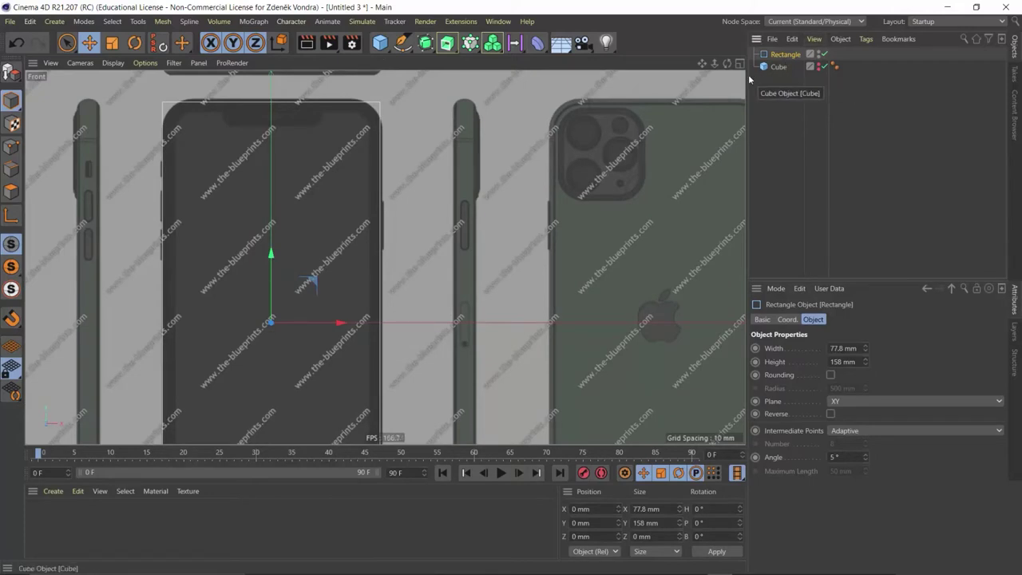
- In the Front viewport's background settings, refine the blueprint Offset X to 5.31
left_click(774, 288)
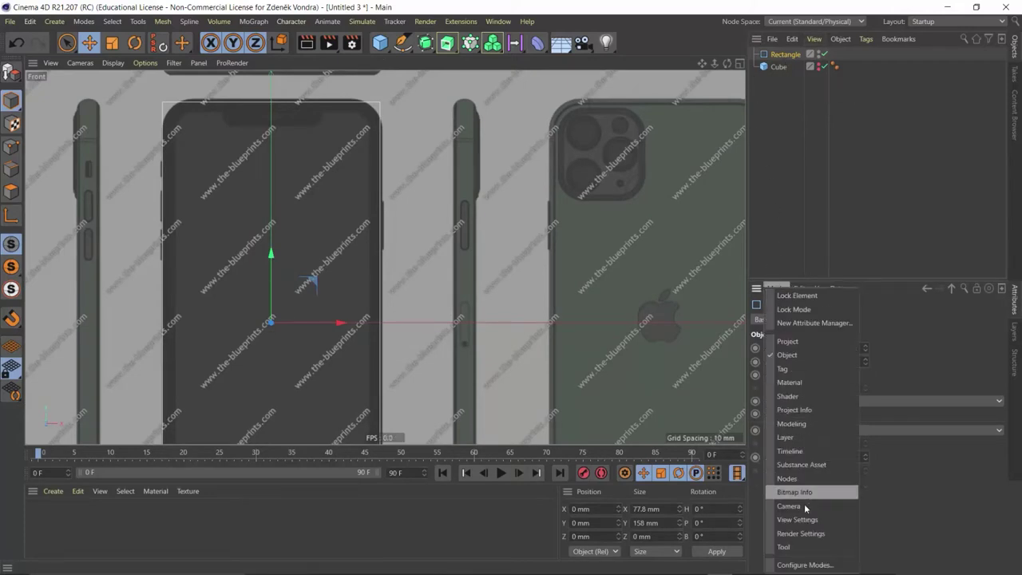
left_click(815, 520)
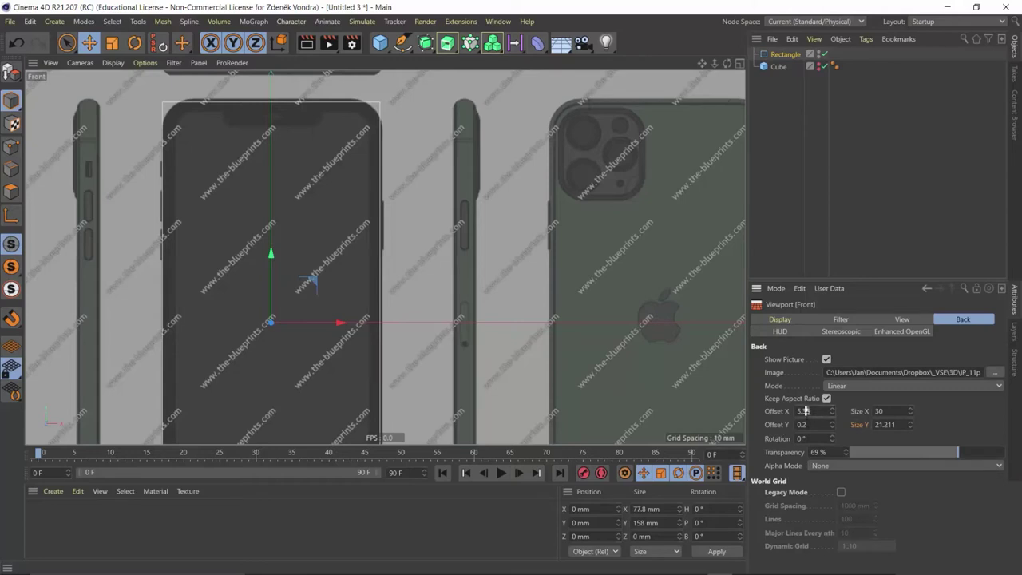
key("BackSpace")
type("4")
key("Return")
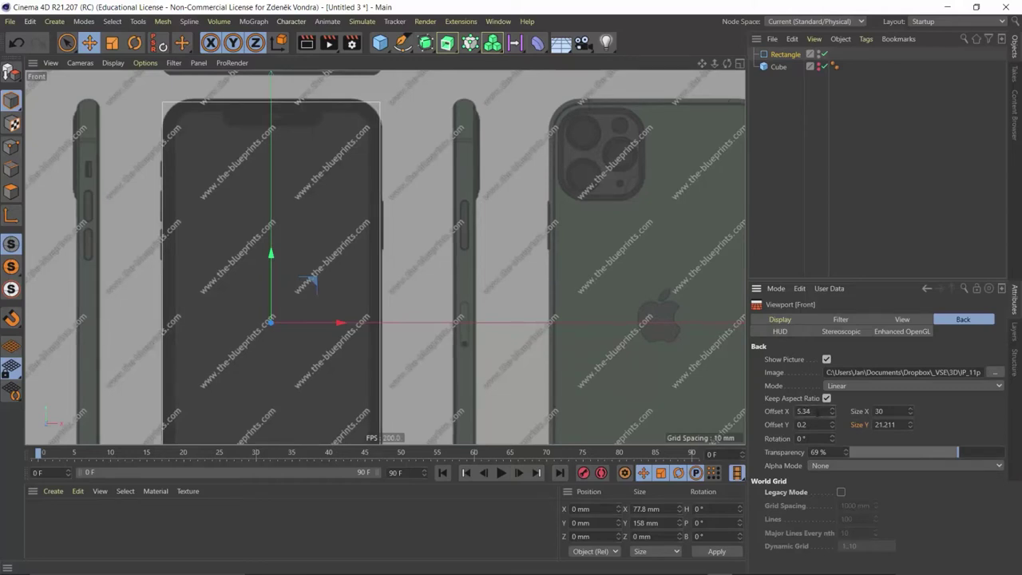
key("BackSpace")
key("BackSpace")
key("Return")
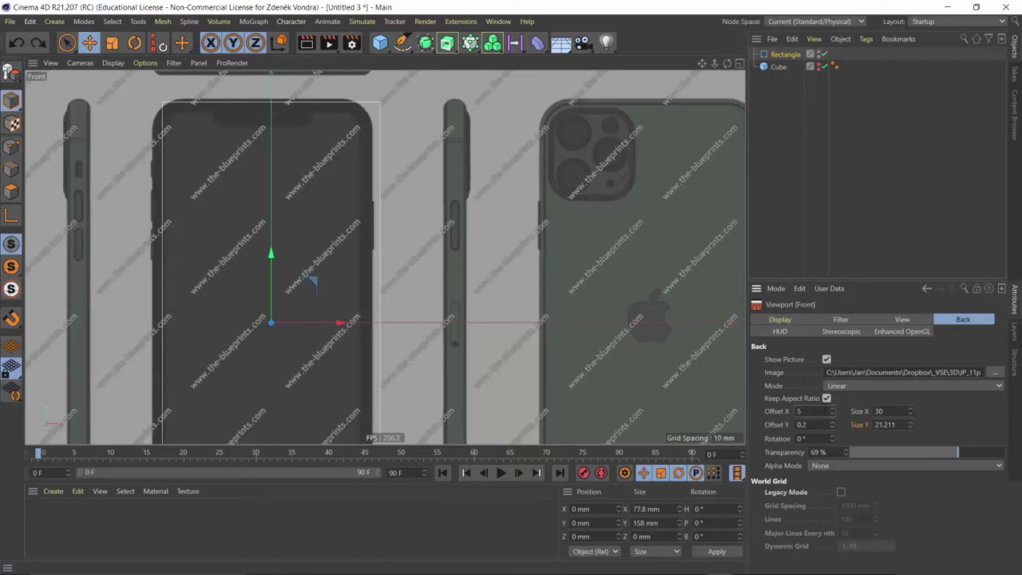
type(".3")
key("Return")
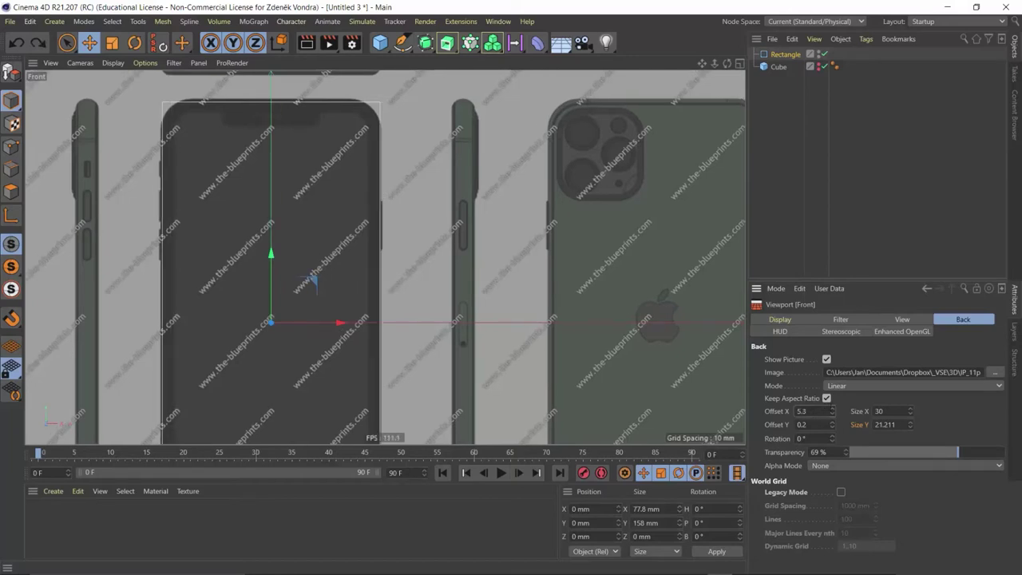
type("1")
key("Return")
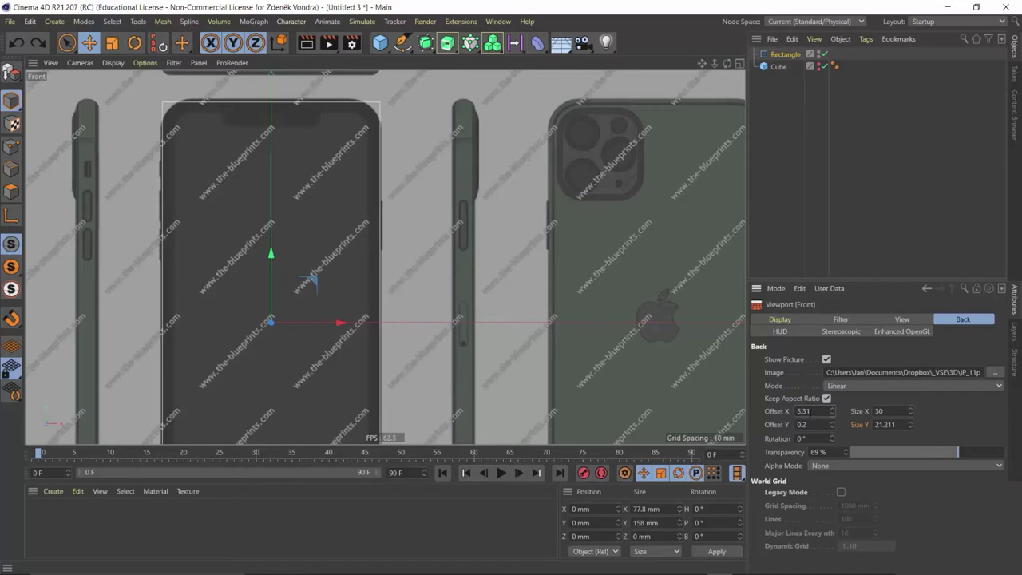
mouse_move(365, 204)
middle_mouse_down()
mouse_move(367, 234)
mouse_move(408, 231)
middle_mouse_up()
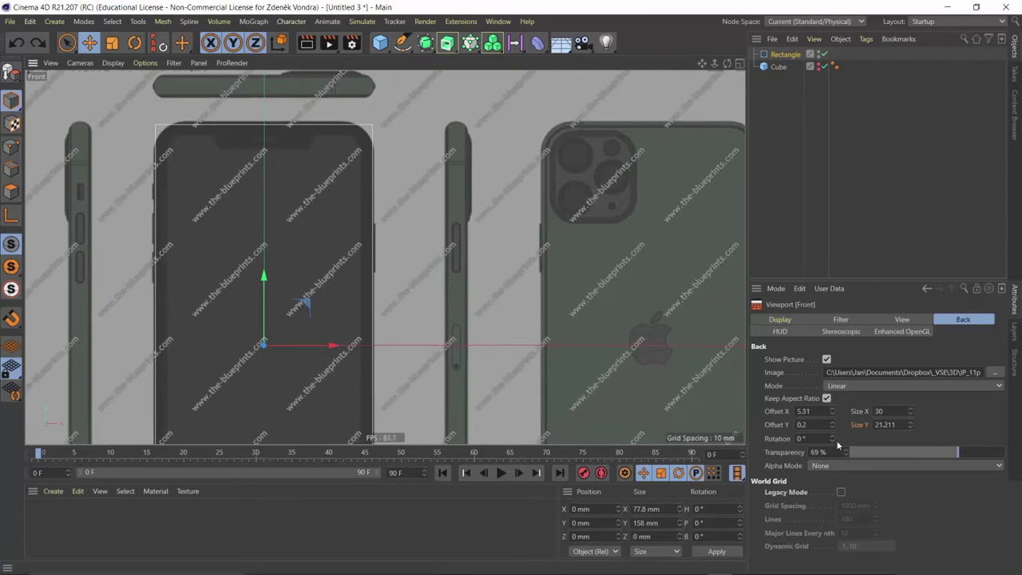
- Round the Rectangle's corners and tune the corner radius to 10.9 mm
left_click(783, 56)
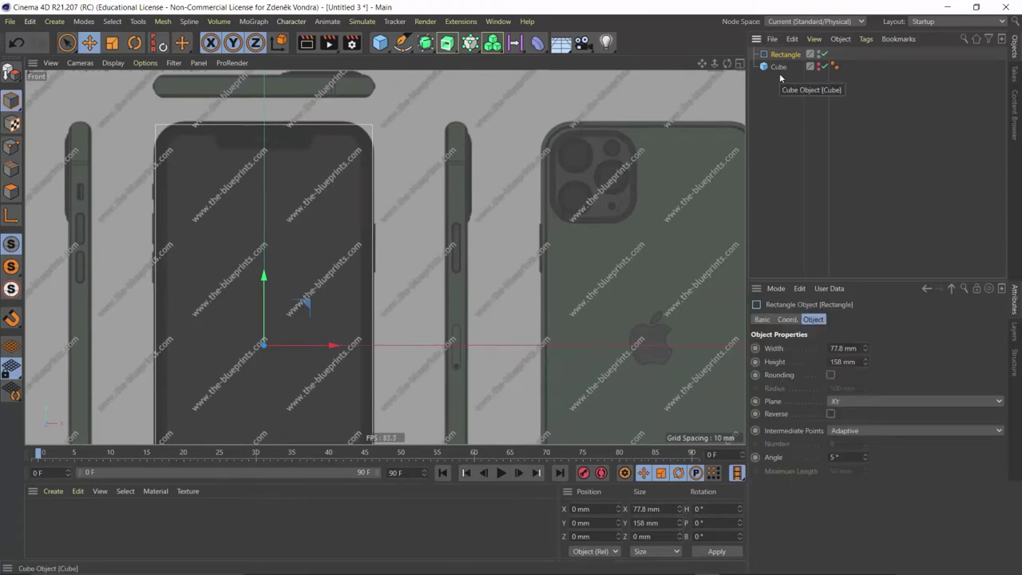
left_click(831, 374)
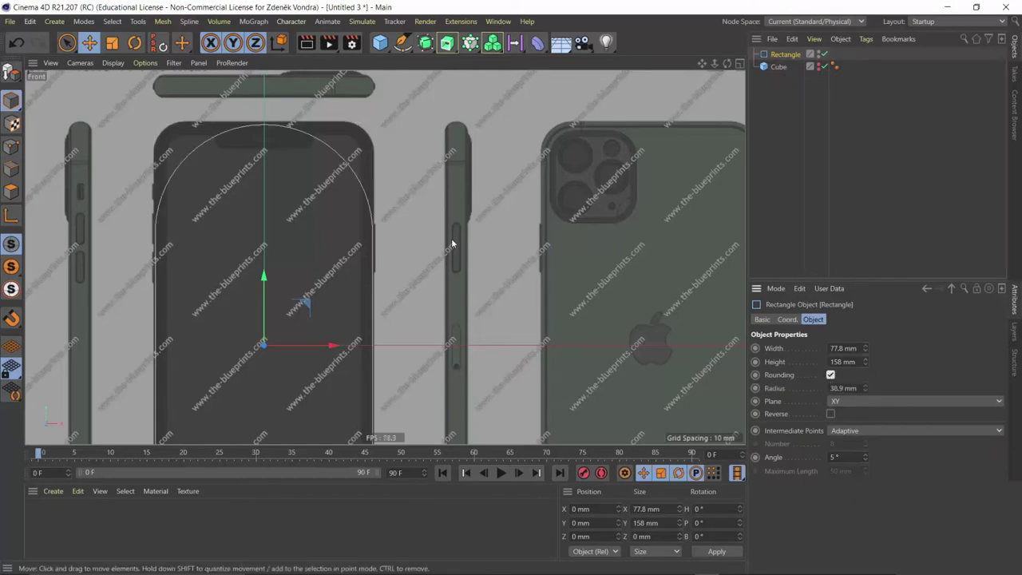
scroll(279, 153, "up", 2)
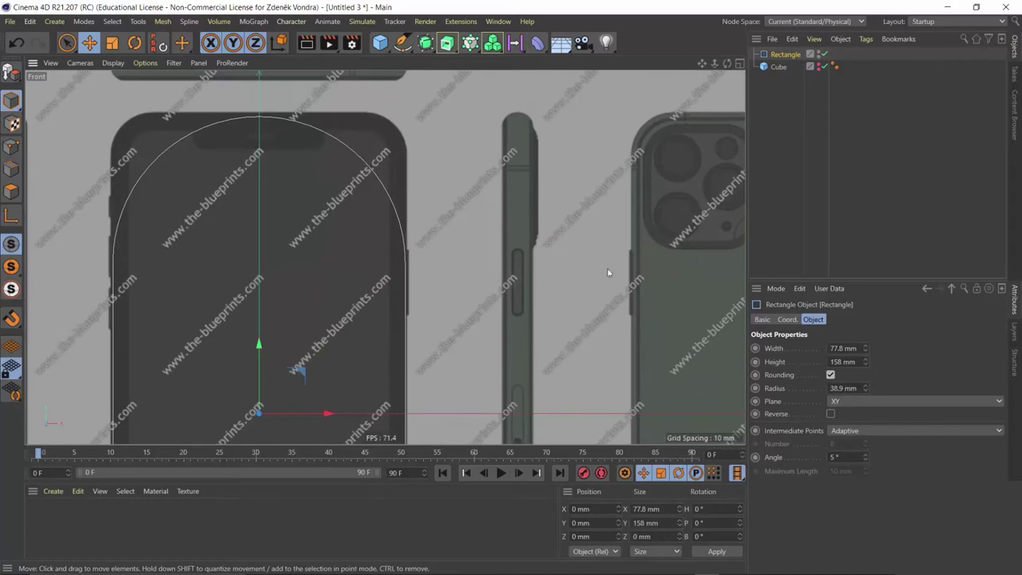
left_click_drag(864, 388, 864, 400)
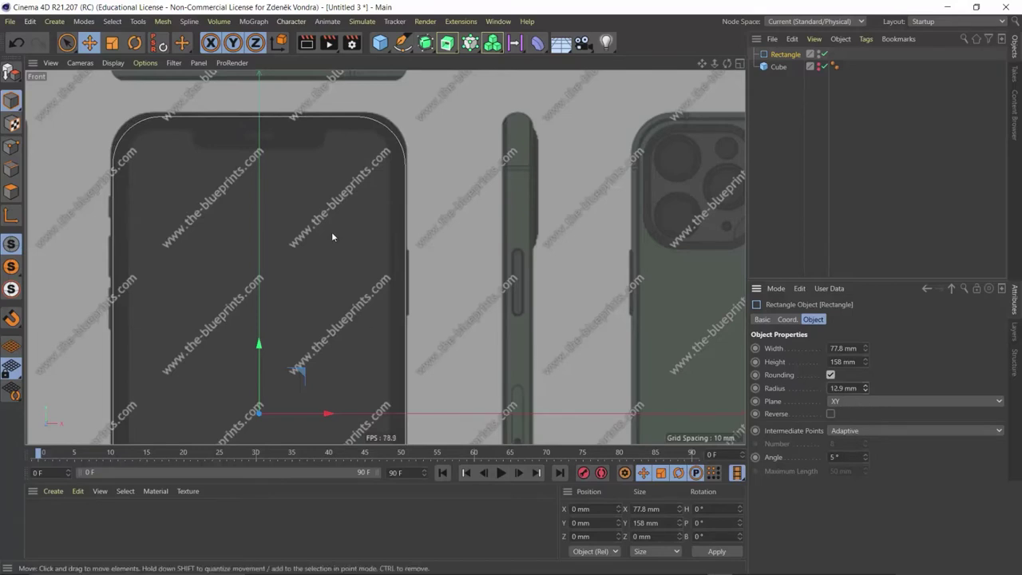
scroll(335, 233, "up", 2)
middle_click_drag(354, 178, 376, 216)
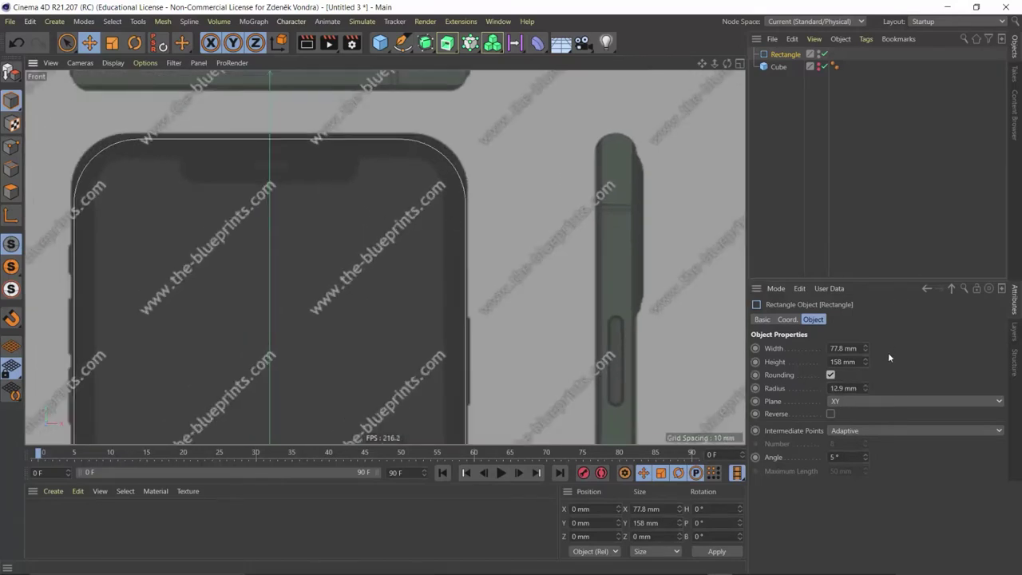
left_click_drag(866, 360, 866, 359)
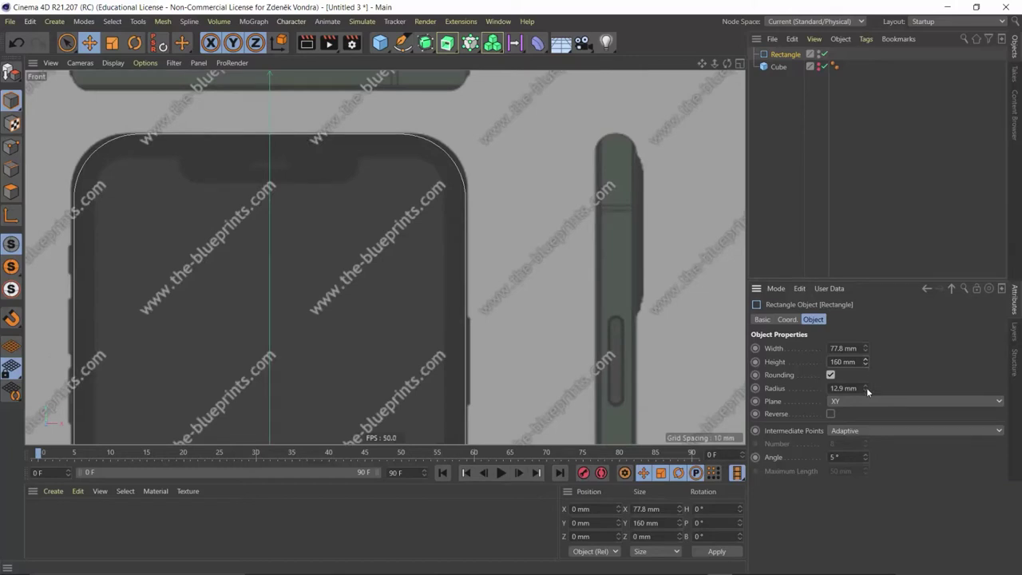
left_click_drag(867, 389, 866, 391)
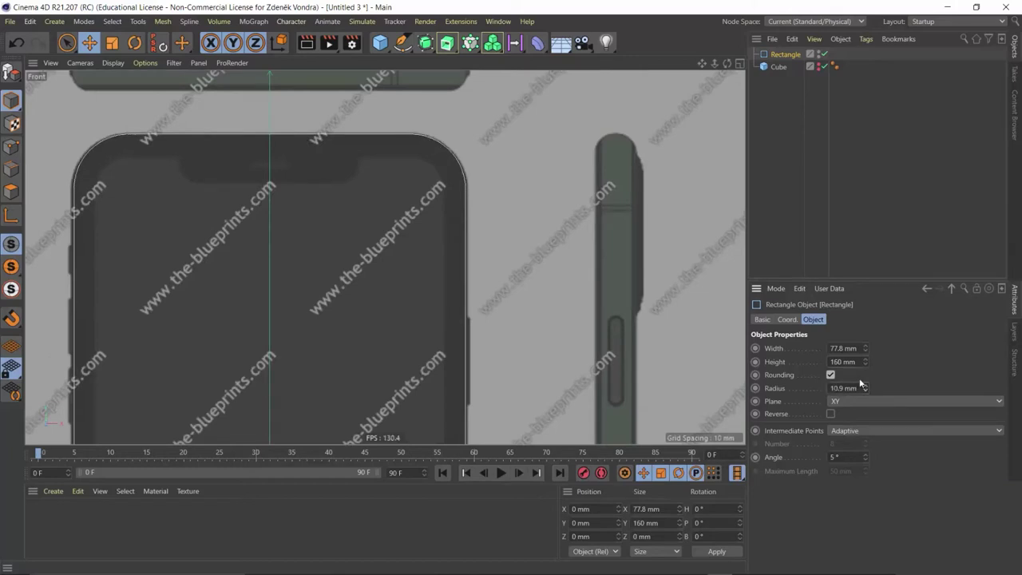
- Set the Rectangle's width to 78 mm and zoom the Front view out
left_click(840, 348)
key("BackSpace")
type("9")
key("Return")
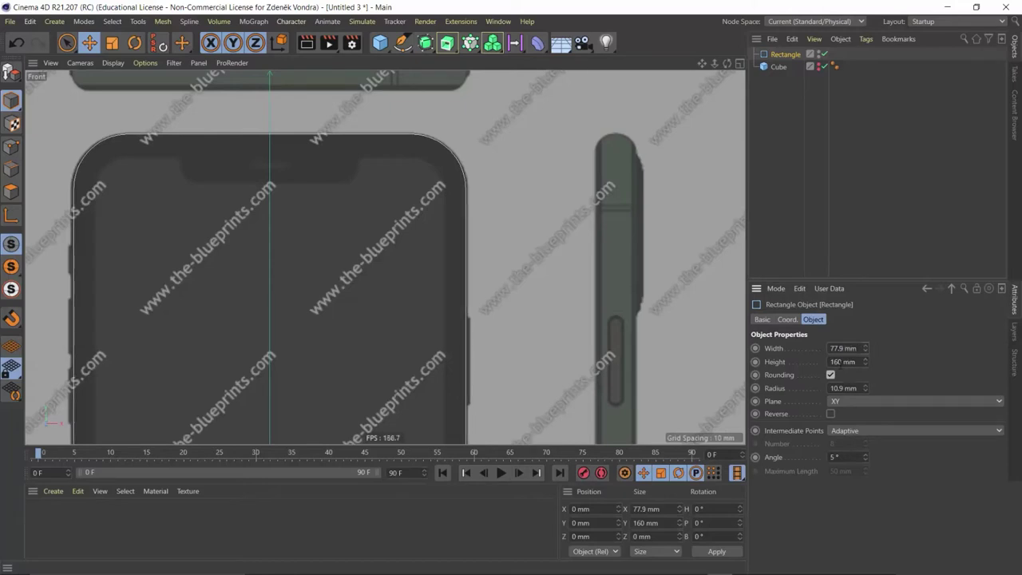
mouse_move(365, 309)
middle_mouse_down()
mouse_move(422, 165)
mouse_move(383, 258)
mouse_move(464, 194)
mouse_move(443, 261)
middle_mouse_up()
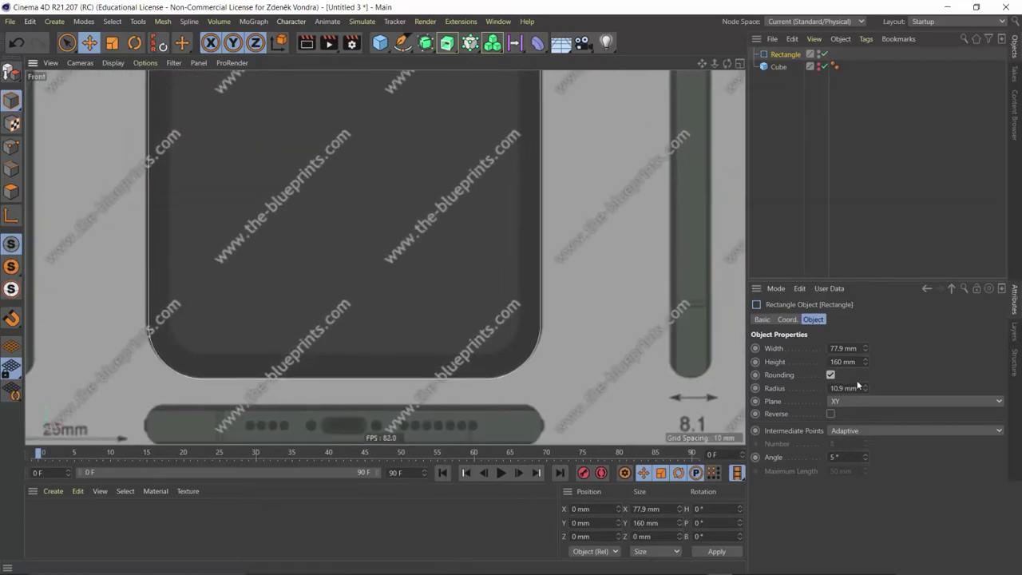
left_click_drag(858, 348, 734, 370)
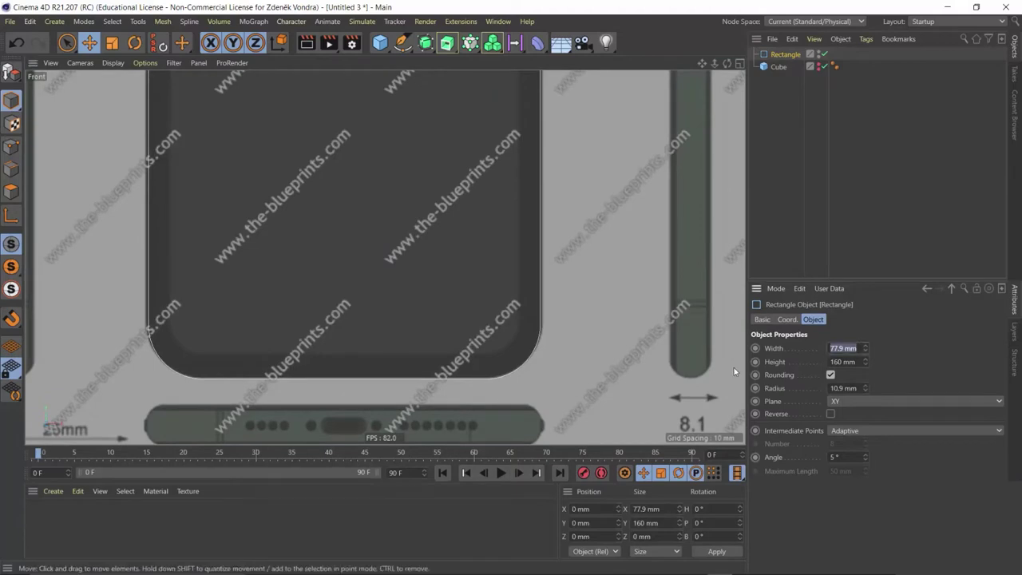
type("78")
key("Return")
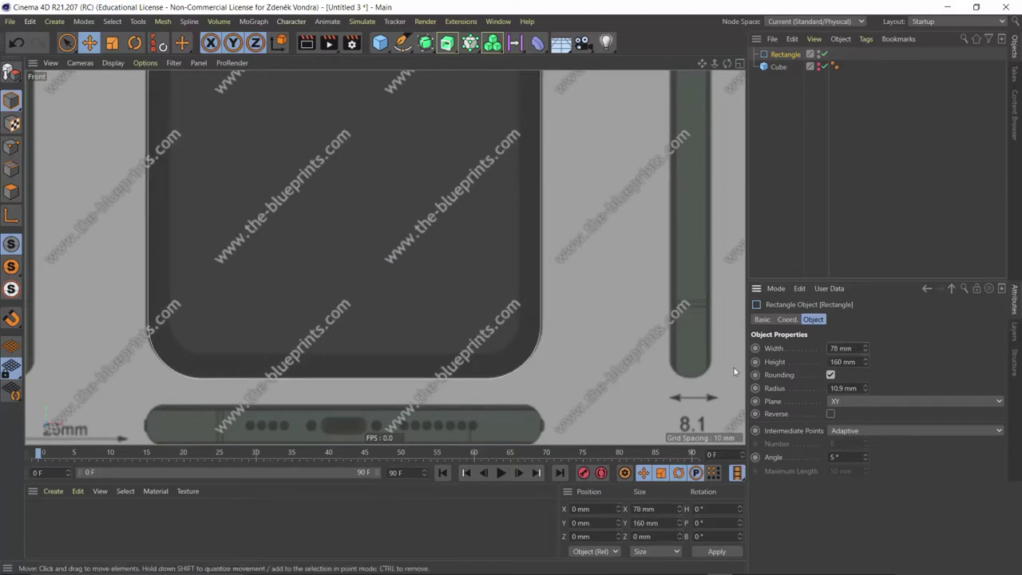
scroll(527, 260, "down", 2)
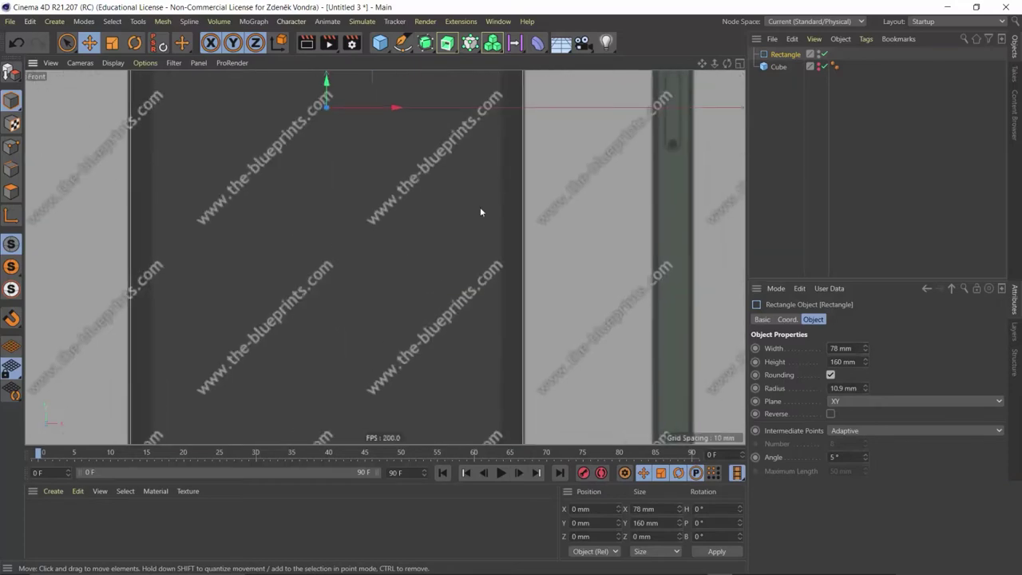
scroll(480, 209, "down", 3)
scroll(479, 153, "down", 3)
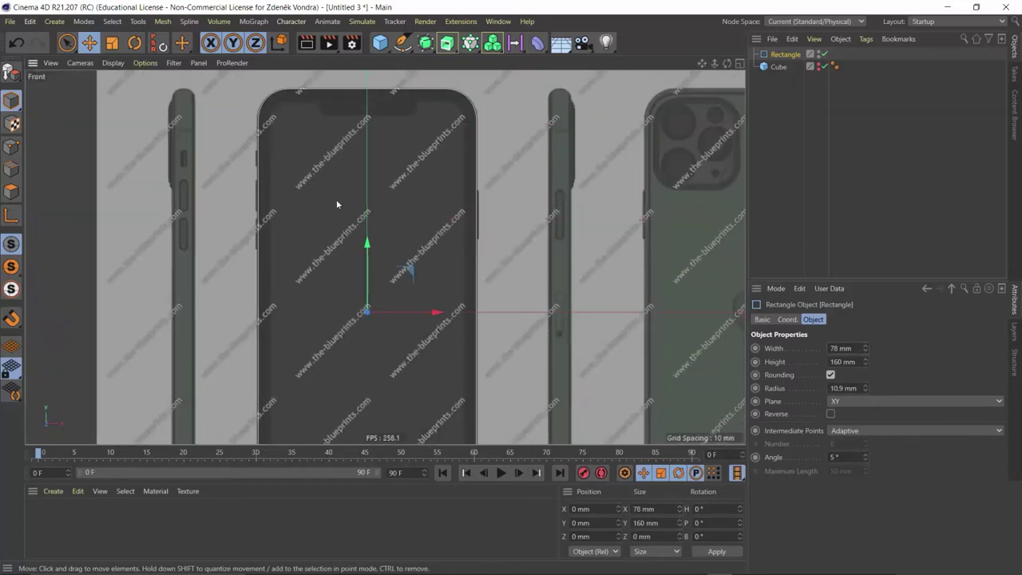
- Maximize the Perspective view, orbit around the rounded rectangle, and bring up the spline generators
middle_click(372, 143)
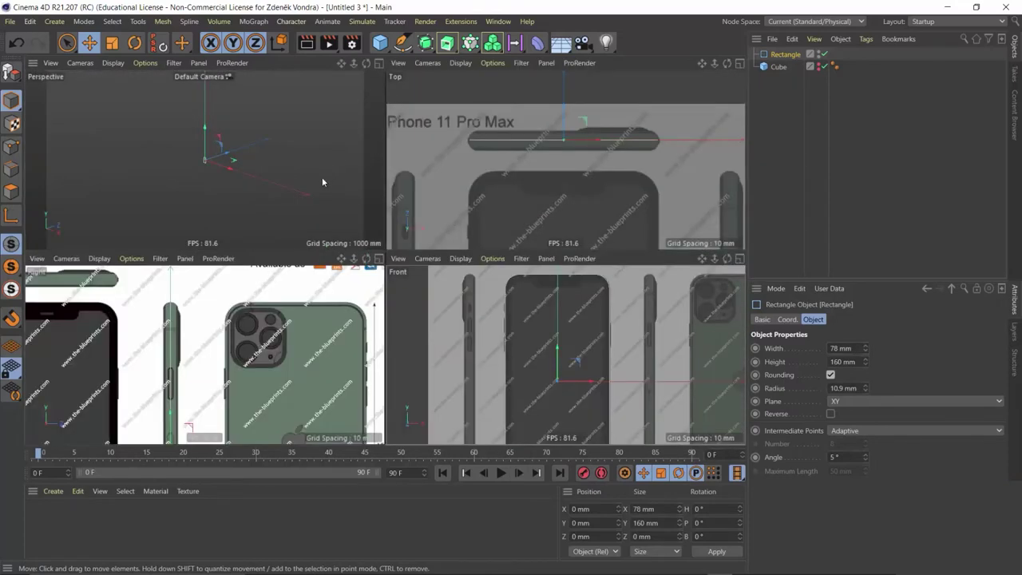
middle_click(246, 178)
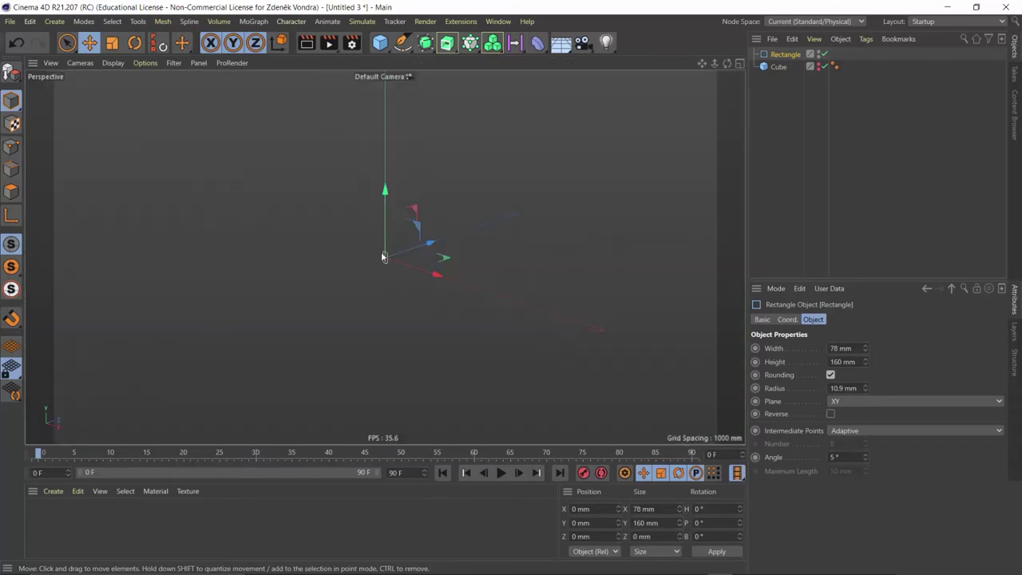
left_click_drag(383, 257, 380, 214, "alt")
mouse_move(372, 282)
left_mouse_down("alt")
mouse_move(498, 256)
mouse_move(303, 345)
mouse_move(367, 282)
mouse_move(411, 199)
mouse_move(498, 104)
mouse_move(456, 161)
mouse_move(495, 132)
mouse_move(470, 143)
left_mouse_up("alt")
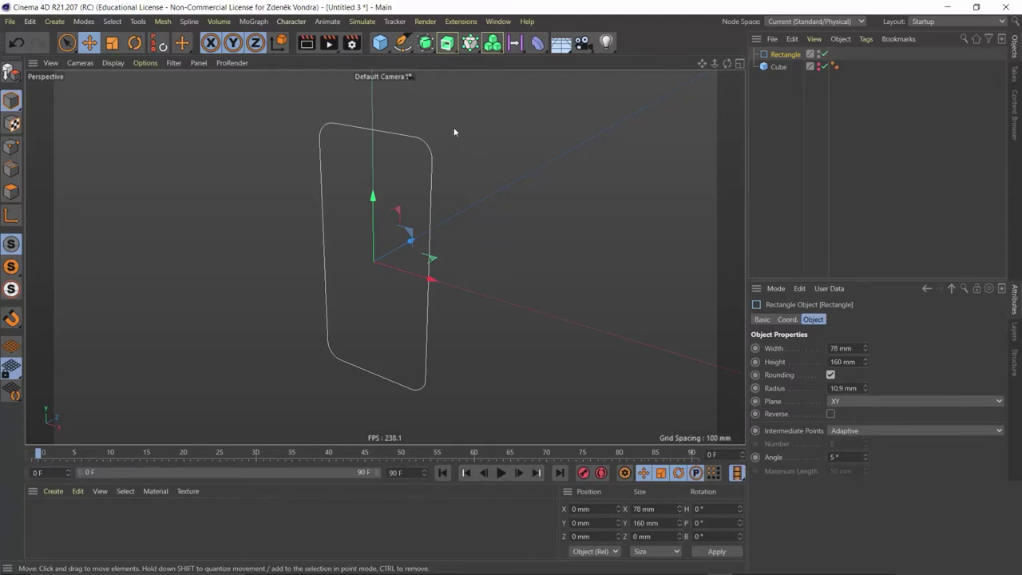
left_click(447, 42)
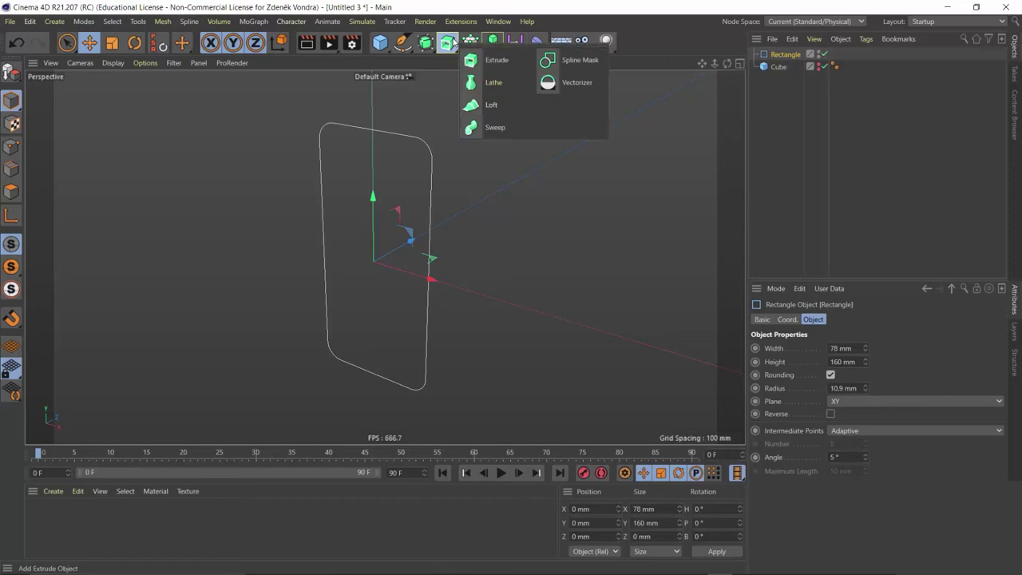
- Add an Extrude generator and nest the Rectangle spline inside it
left_click(490, 61)
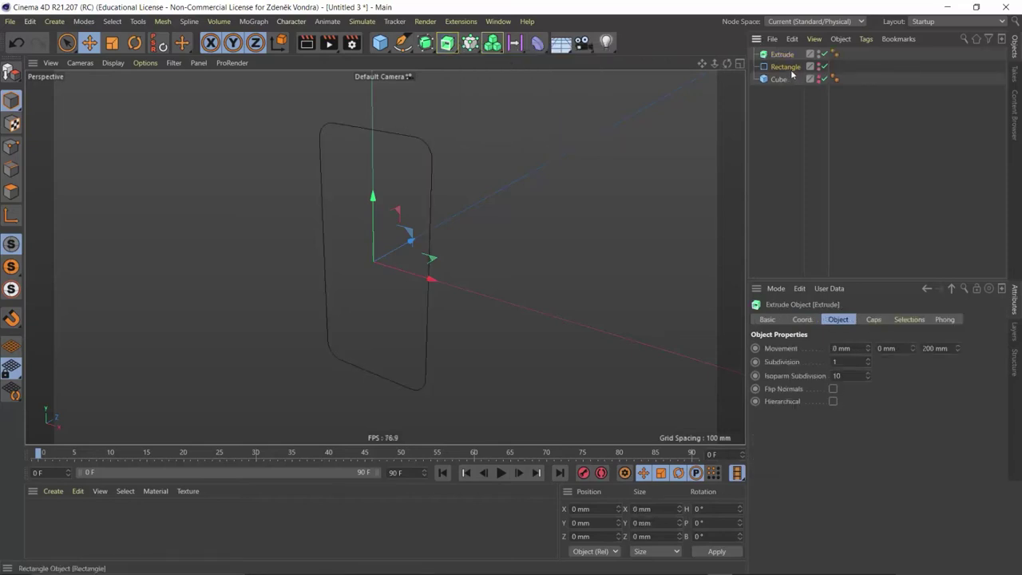
left_click_drag(786, 67, 791, 56)
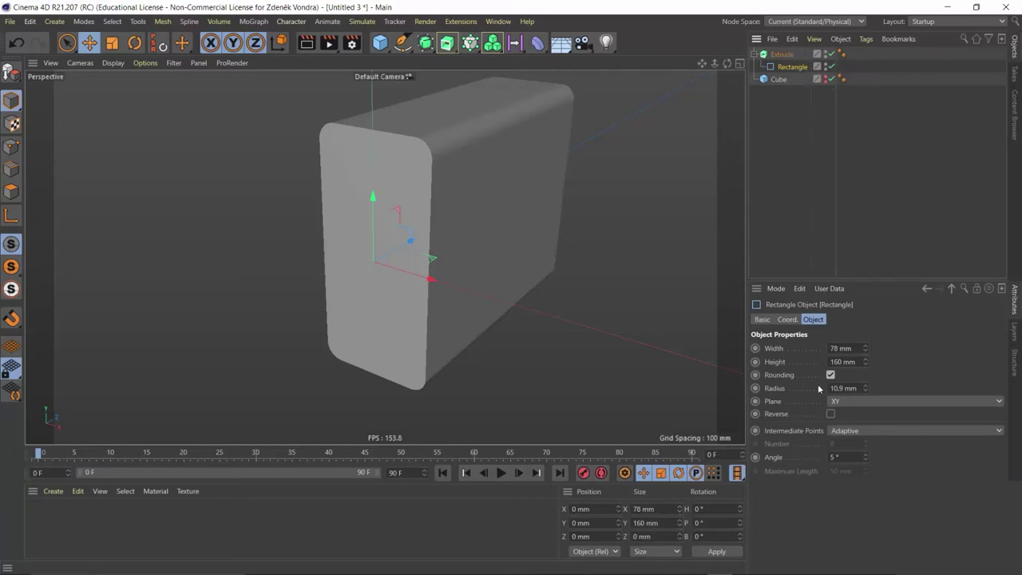
left_click(781, 55)
left_click_drag(467, 231, 354, 201, "alt")
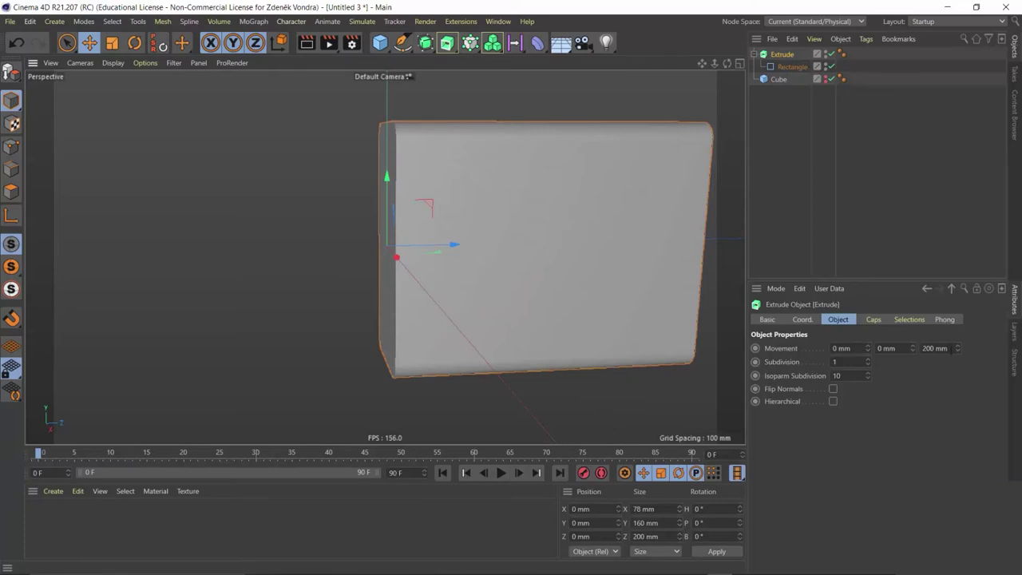
- Set the Extrude's Movement Z depth to 0 mm and show its Caps settings
left_click(948, 349)
type("0")
key("Return")
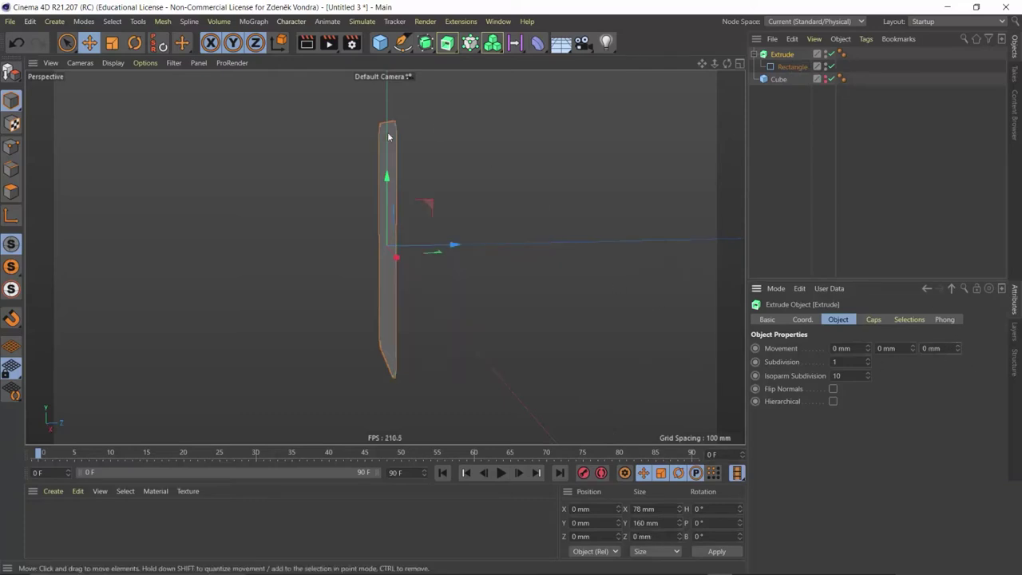
mouse_move(393, 118)
left_mouse_down("alt")
mouse_move(422, 187)
mouse_move(388, 174)
mouse_move(386, 193)
mouse_move(448, 160)
left_mouse_up("alt")
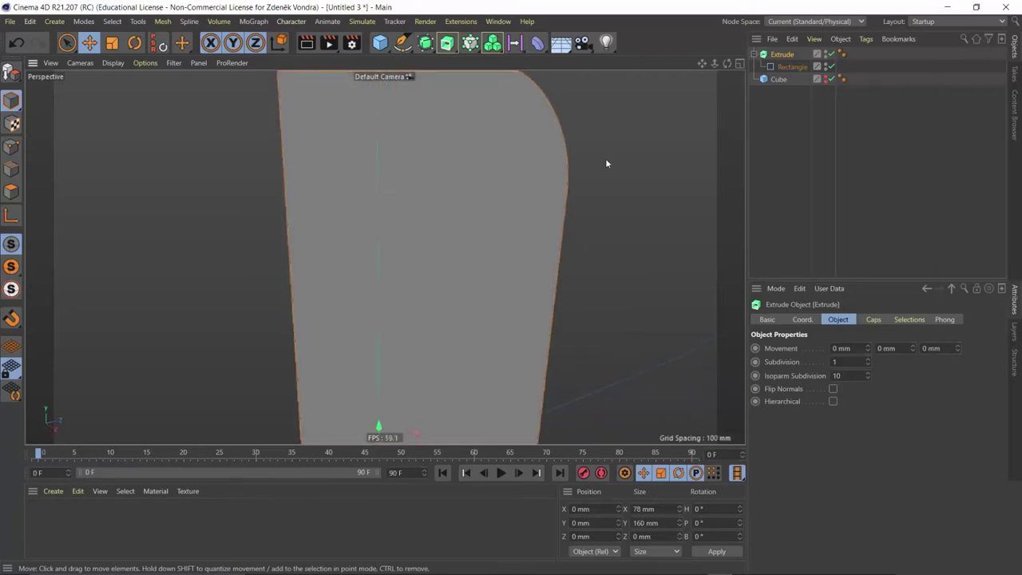
left_click(874, 319)
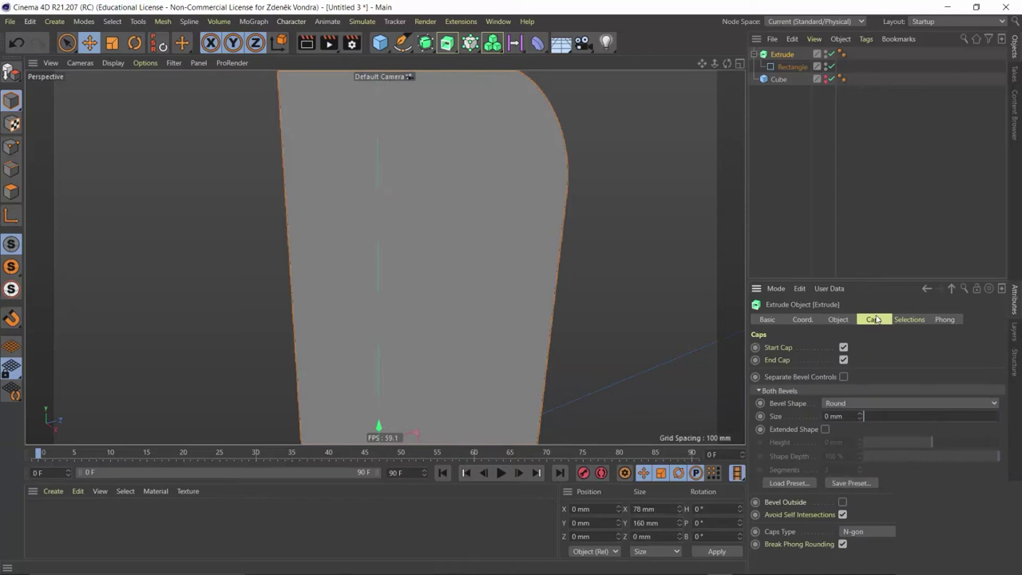
- Give the Extrude a round cap bevel with 96 segments, leaving Bevel Size at 258 mm
mouse_move(543, 290)
left_mouse_down("alt")
mouse_move(513, 352)
mouse_move(473, 300)
mouse_move(515, 188)
left_mouse_up("alt")
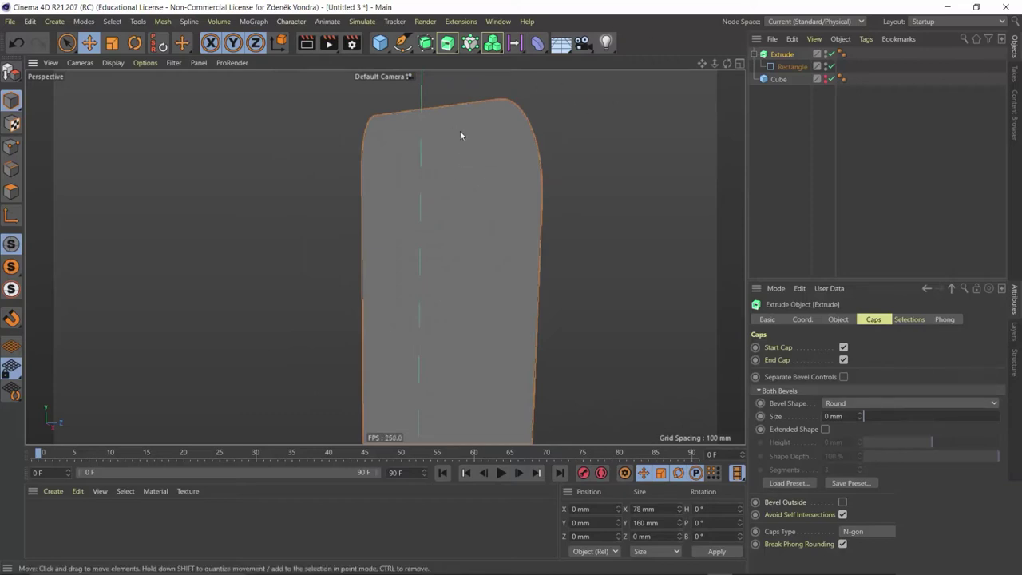
left_click(861, 417)
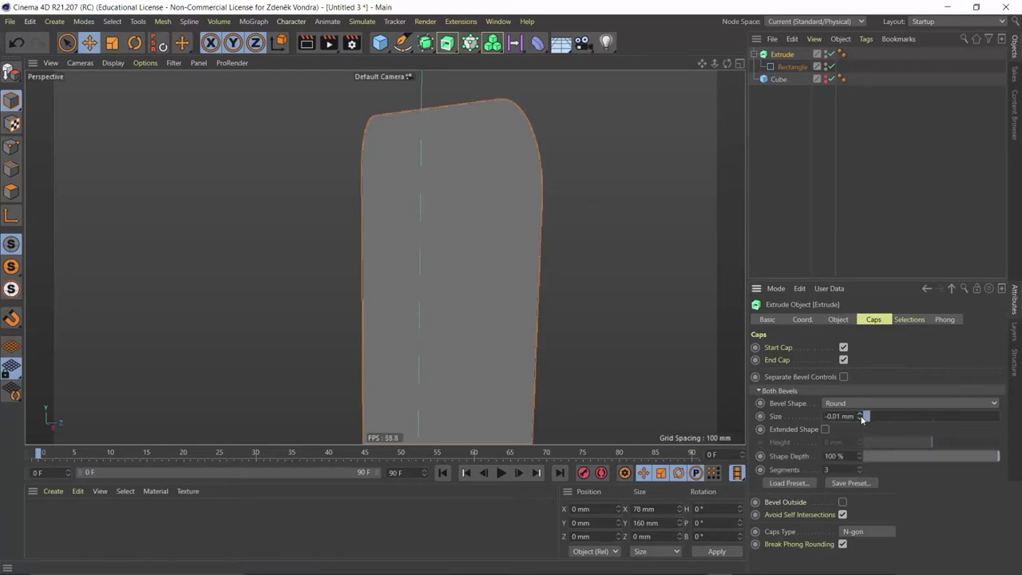
left_click_drag(862, 418, 841, 191)
left_click_drag(861, 473, 865, 415)
left_click_drag(451, 99, 563, 125, "alt")
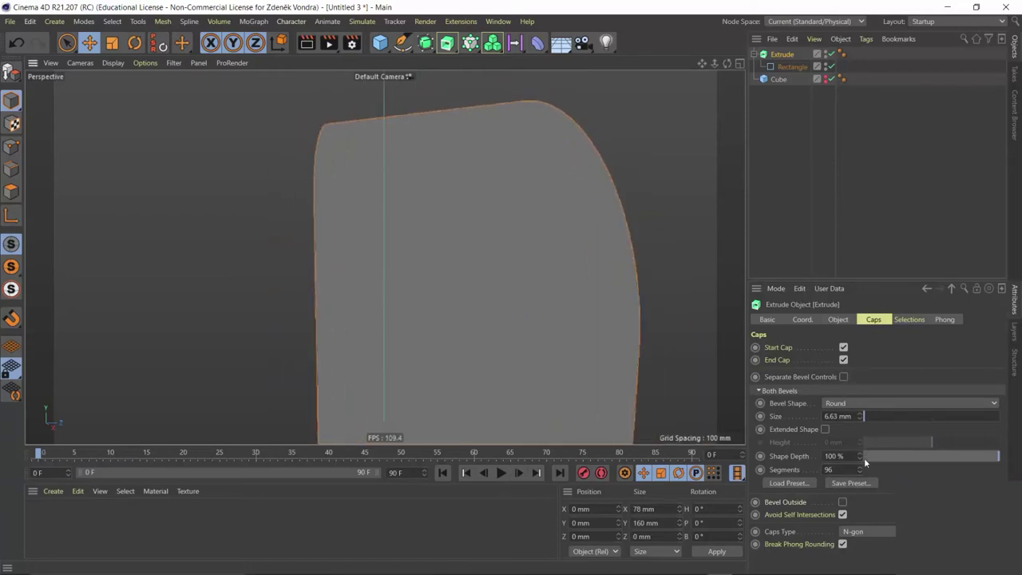
left_click_drag(881, 420, 962, 416)
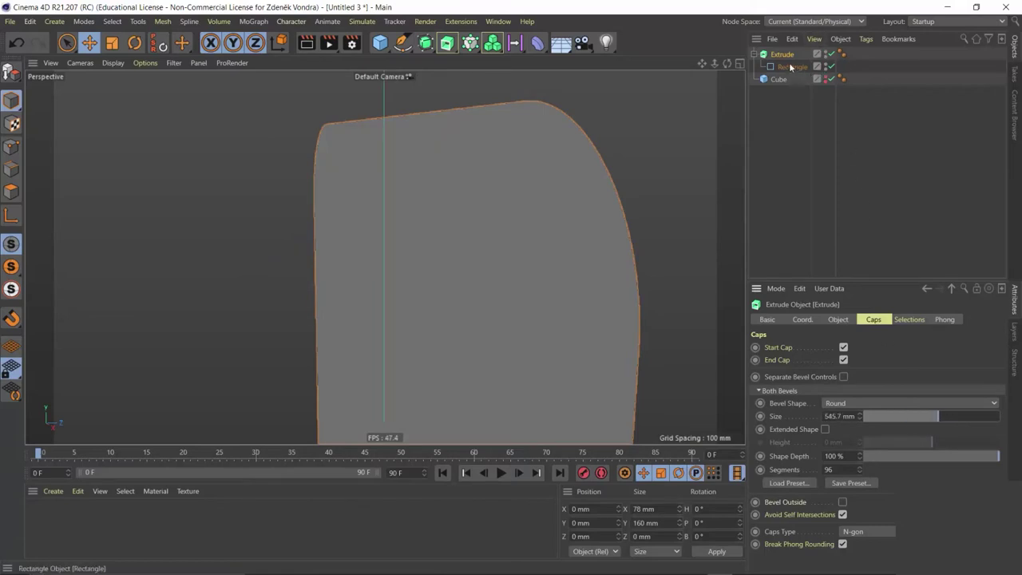
left_click_drag(888, 418, 900, 417)
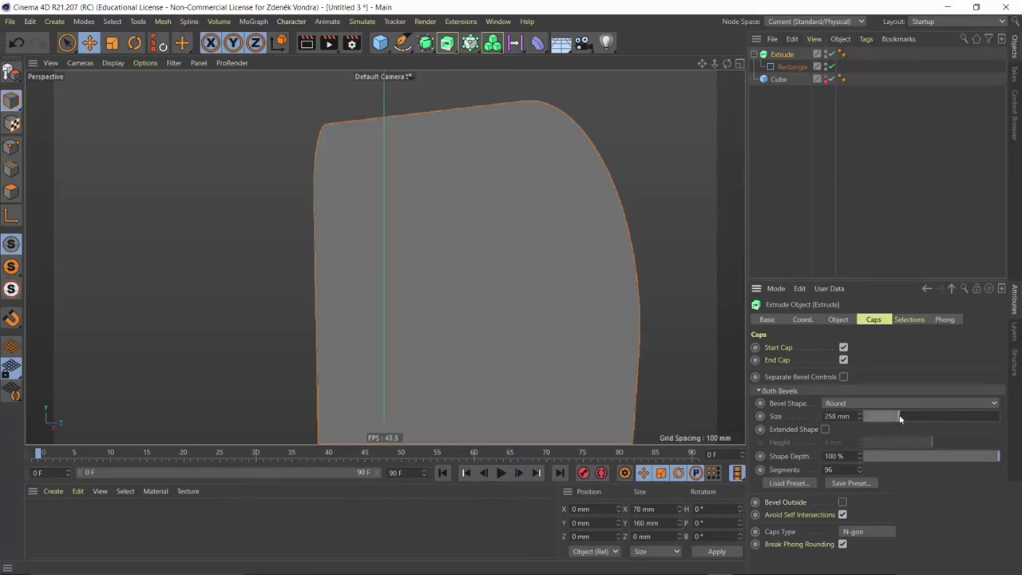
- Set the Extrude's Movement Z depth to 13 mm
left_click(838, 320)
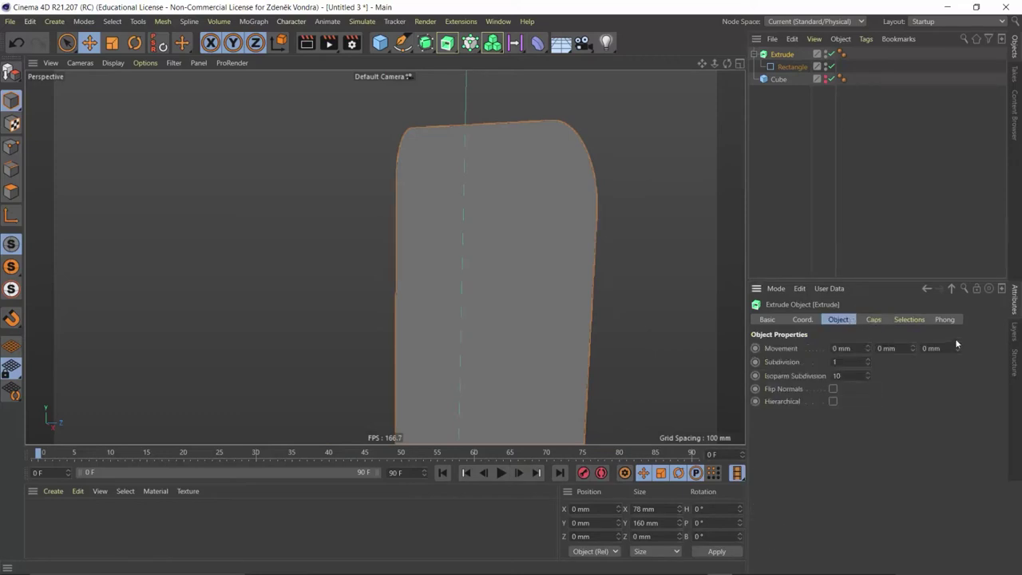
left_click_drag(957, 351, 958, 343)
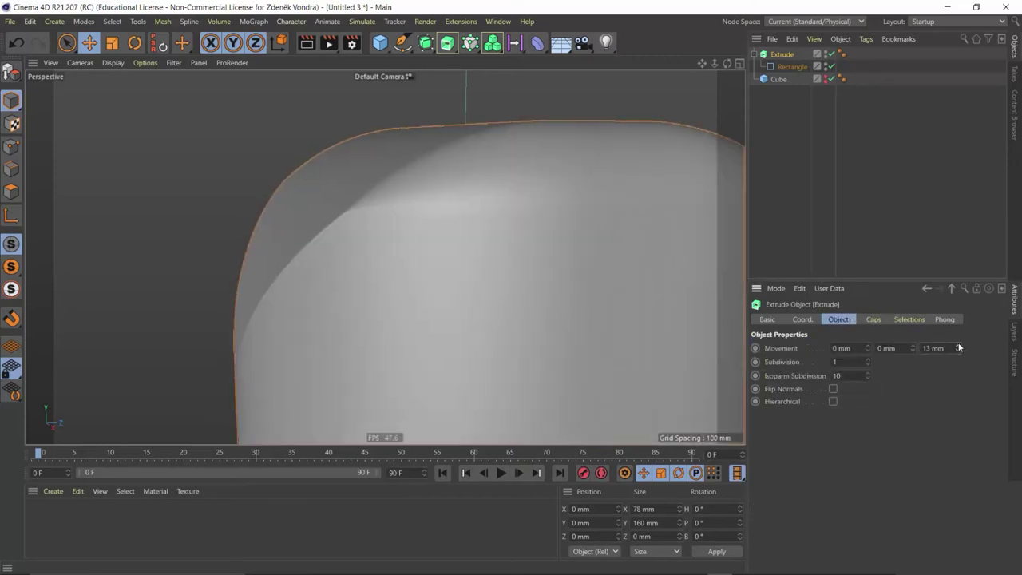
scroll(593, 328, "down", 5)
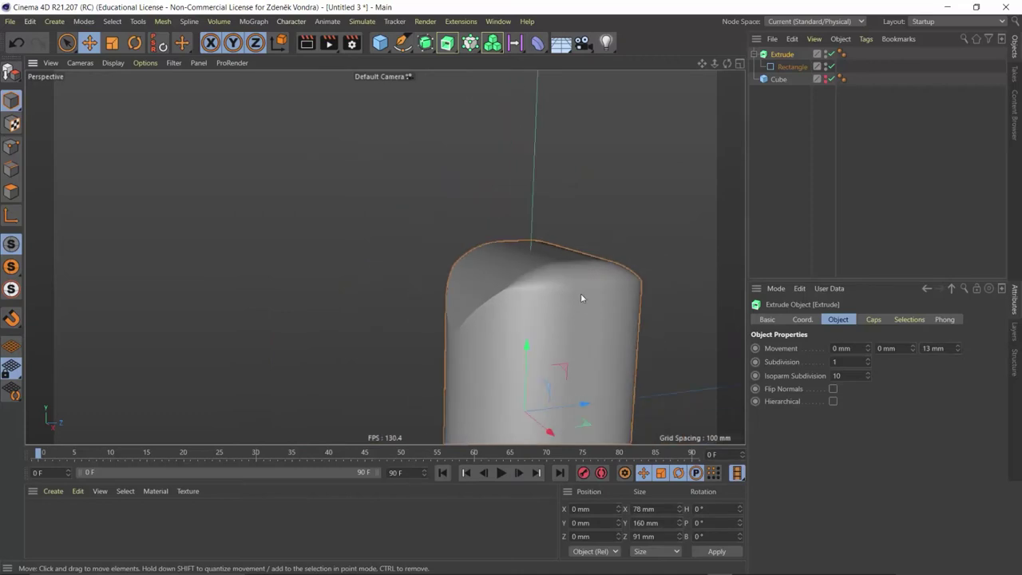
left_click_drag(547, 281, 579, 331, "alt")
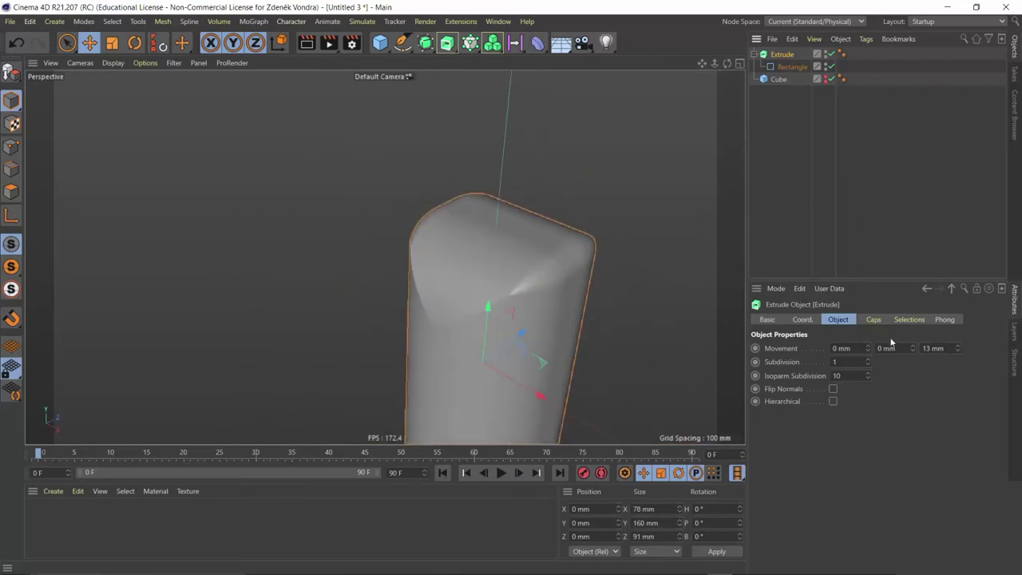
- Set the round cap Bevel Size to 10 mm and return to four views
left_click(874, 319)
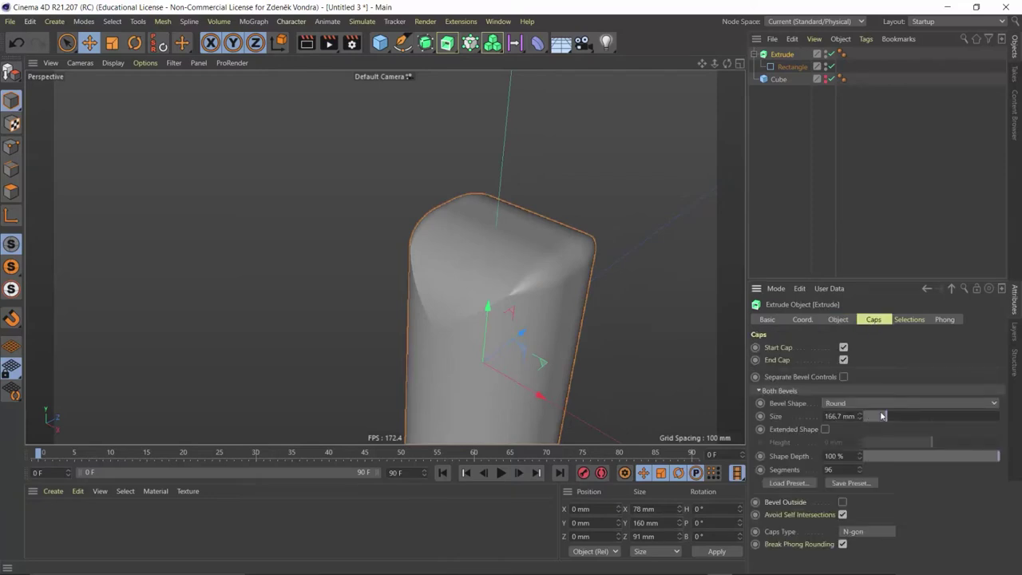
left_click_drag(884, 416, 862, 422)
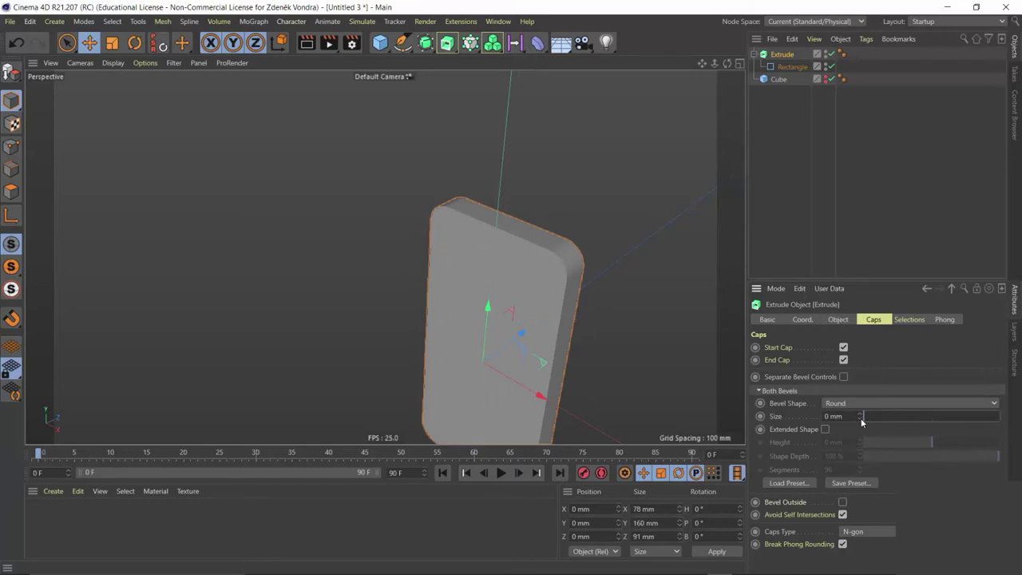
left_click_drag(861, 418, 871, 417)
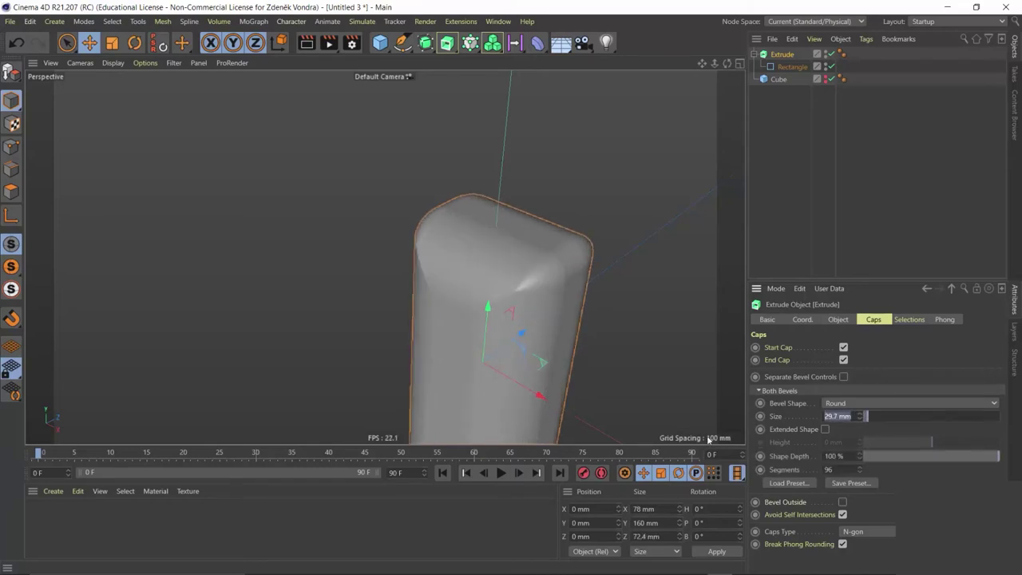
type("10")
key("Return")
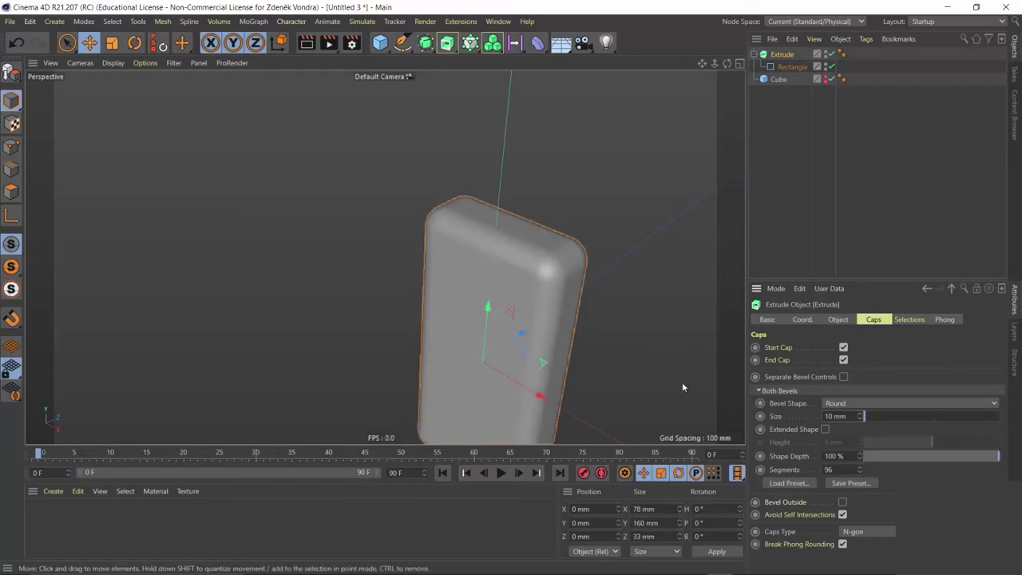
middle_click(515, 240)
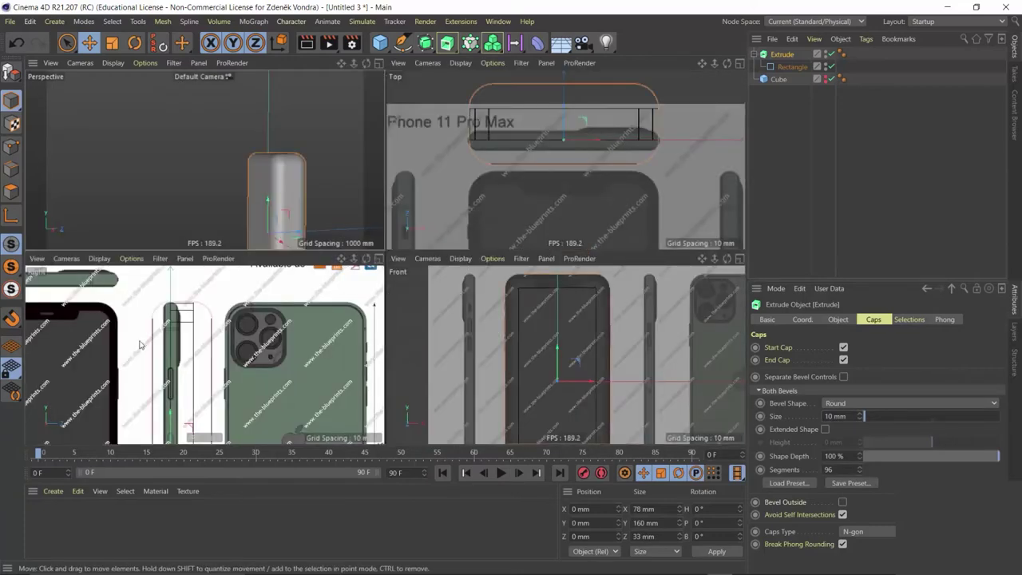
- Maximize the side blueprint view and set the extrusion depth to 0.1 mm
middle_click(203, 318)
scroll(324, 158, "up", 1)
scroll(323, 158, "up", 1)
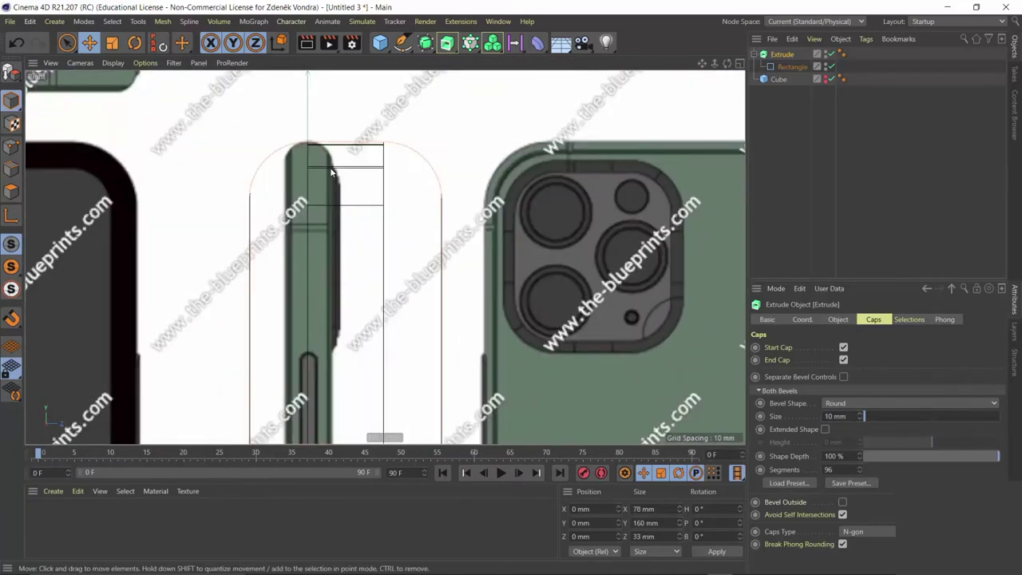
scroll(324, 158, "up", 1)
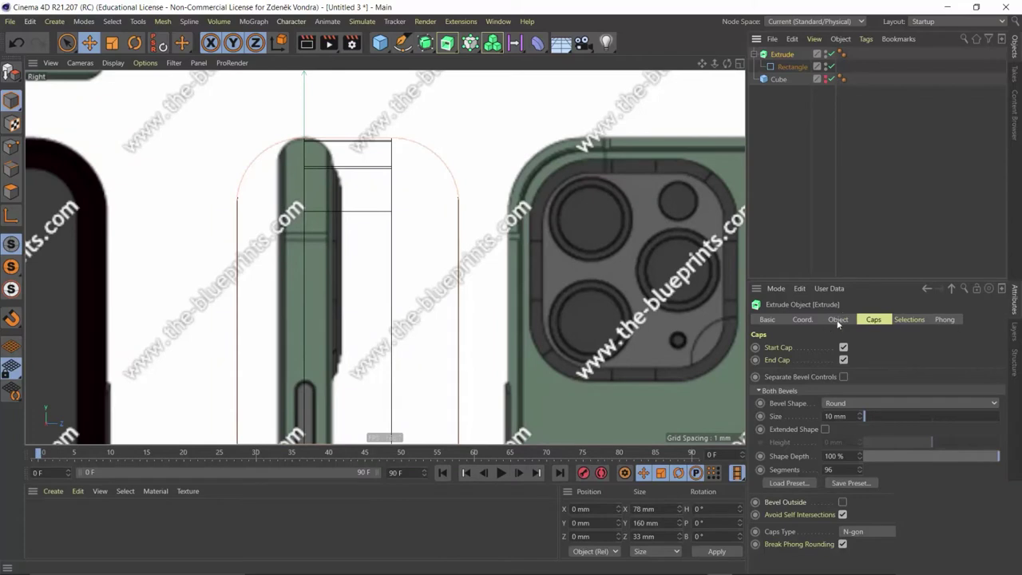
left_click(838, 319)
double_click(933, 348)
key("BackSpace")
type("0.1")
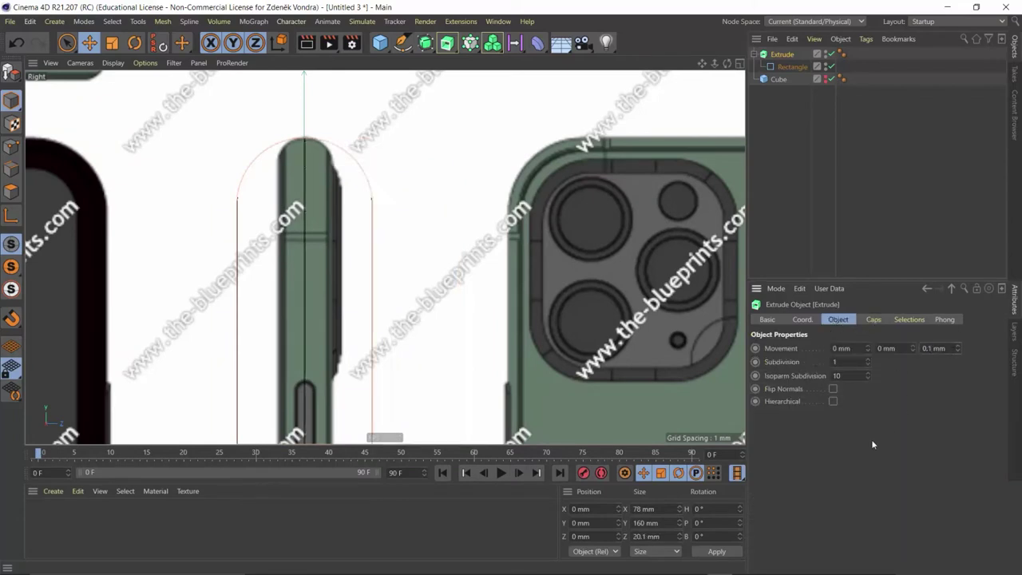
- Set the cap Bevel Size to 5 mm, then refine it to 4 mm
left_click(872, 319)
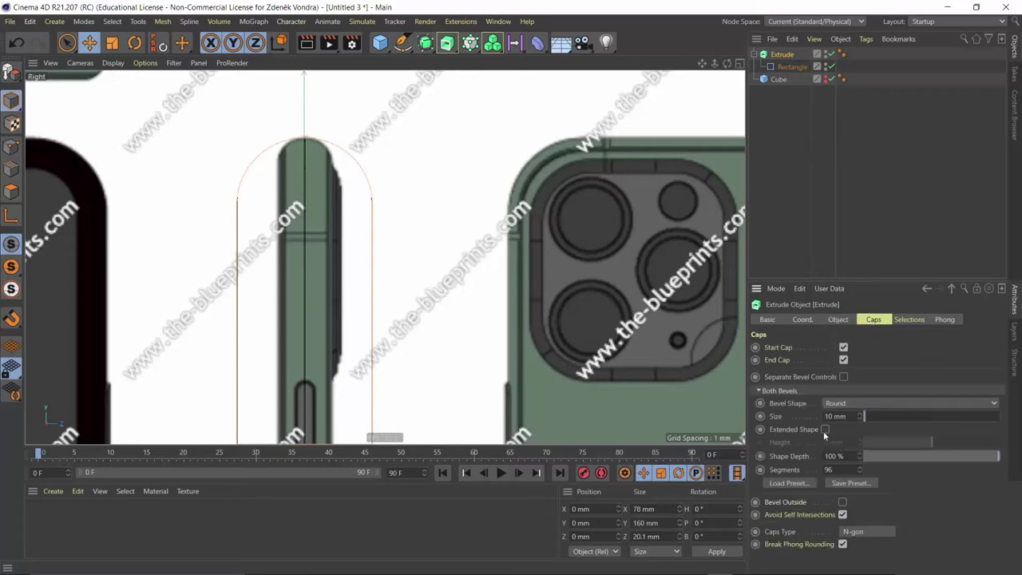
double_click(863, 416)
type("5")
key("Return")
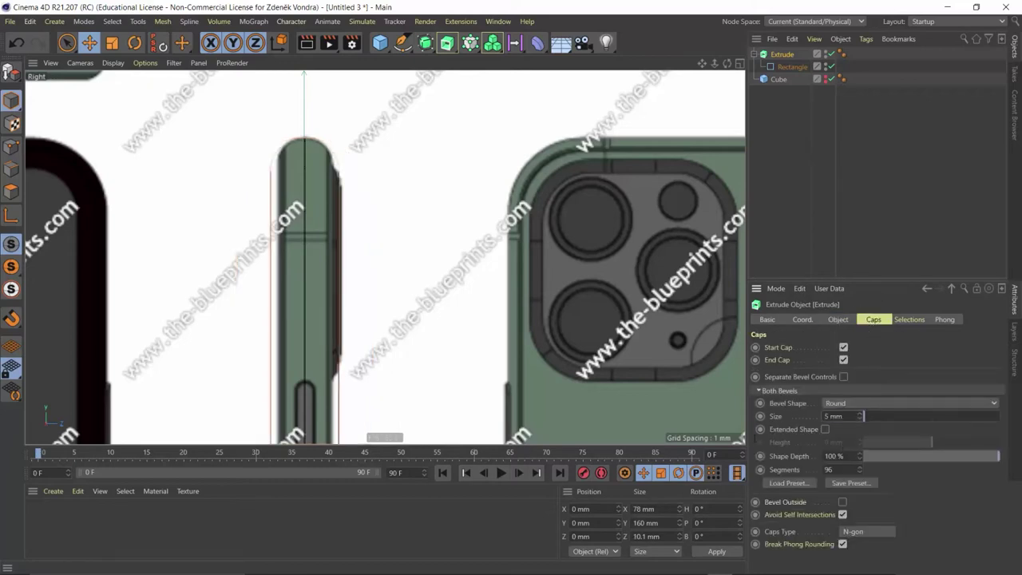
scroll(308, 176, "up", 2)
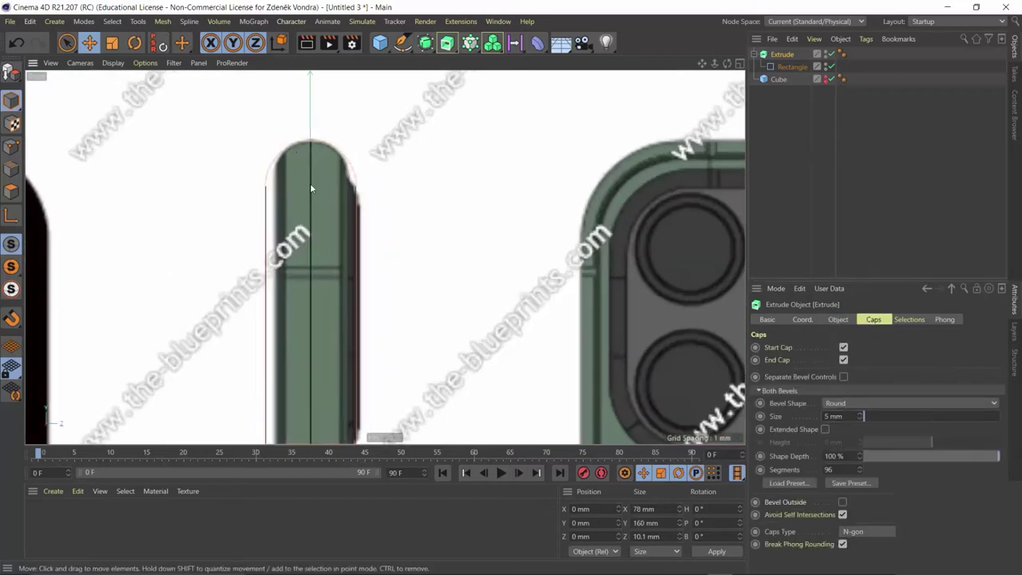
scroll(319, 192, "up", 2)
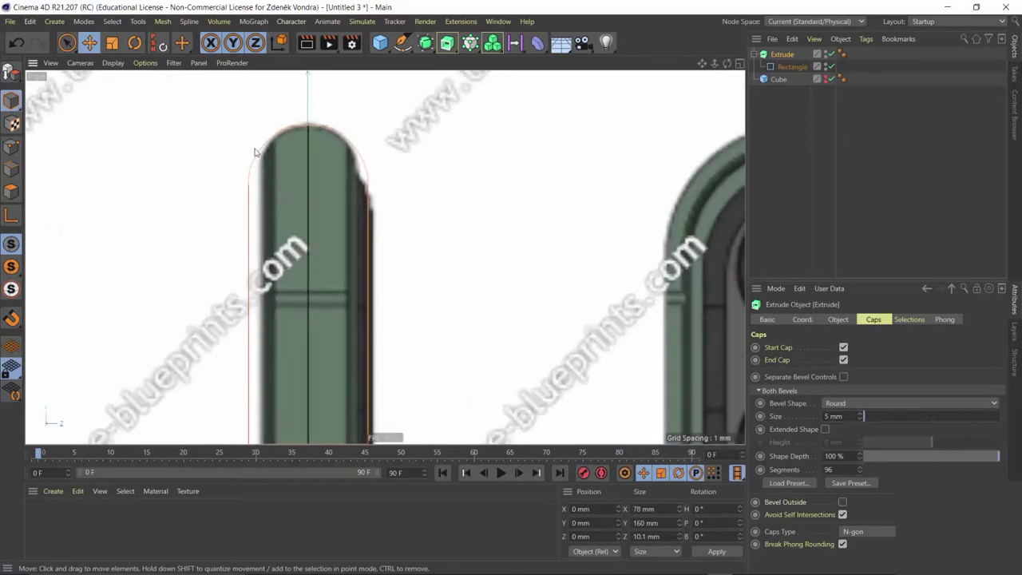
double_click(860, 416)
type("4")
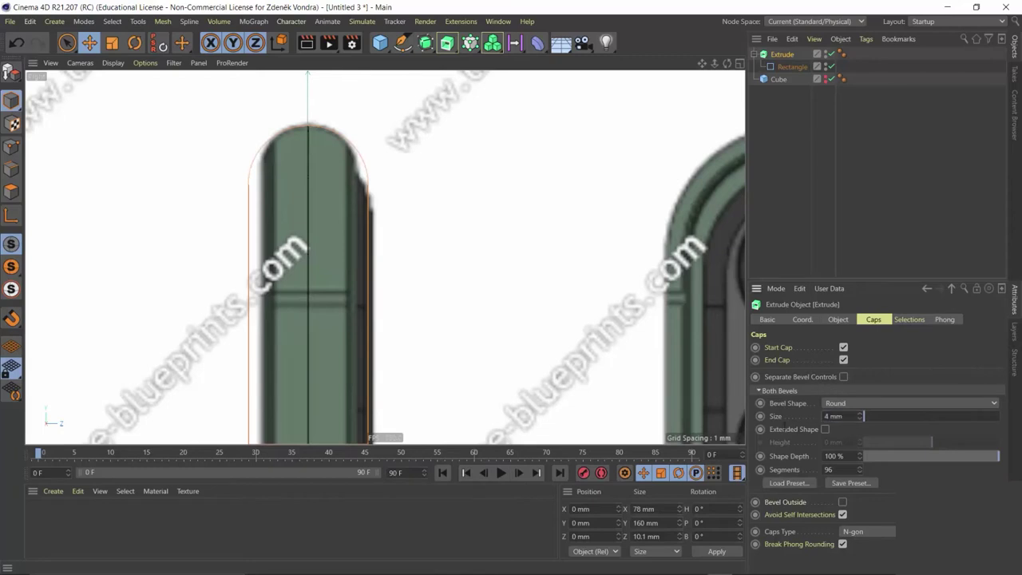
key("Return")
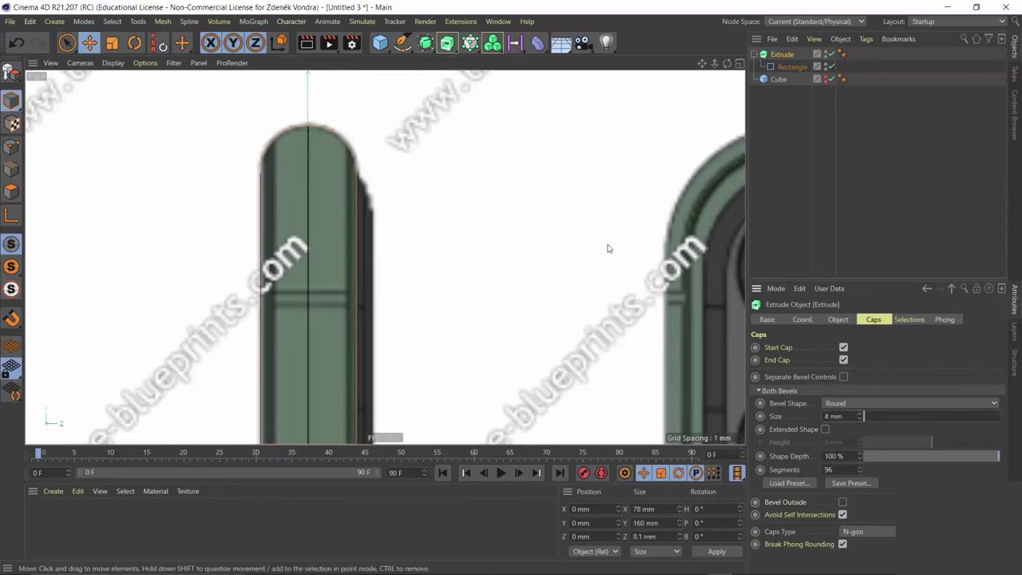
- Switch the maximized perspective view to Gouraud Shading (Lines)
middle_click(413, 149)
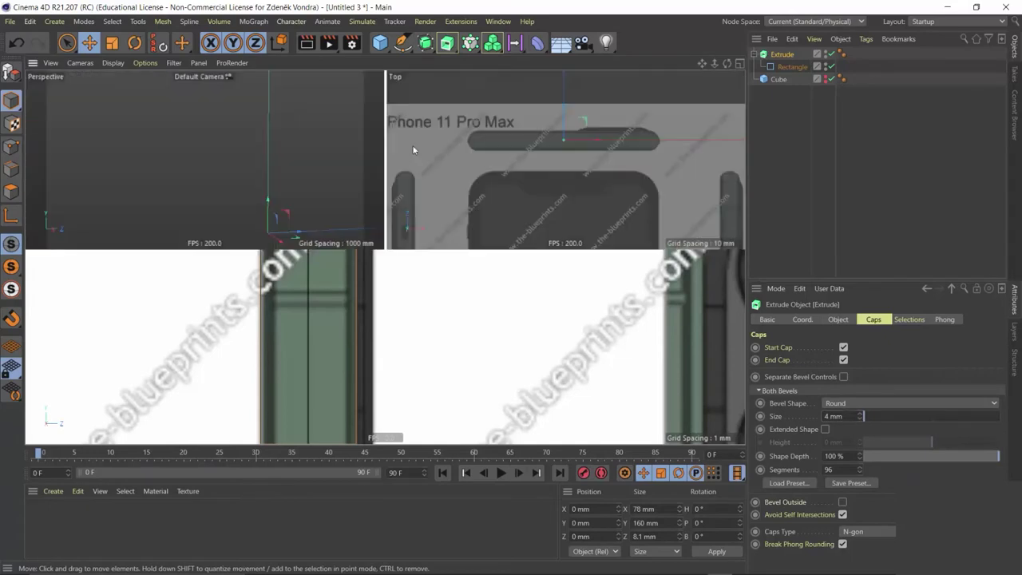
middle_click(267, 163)
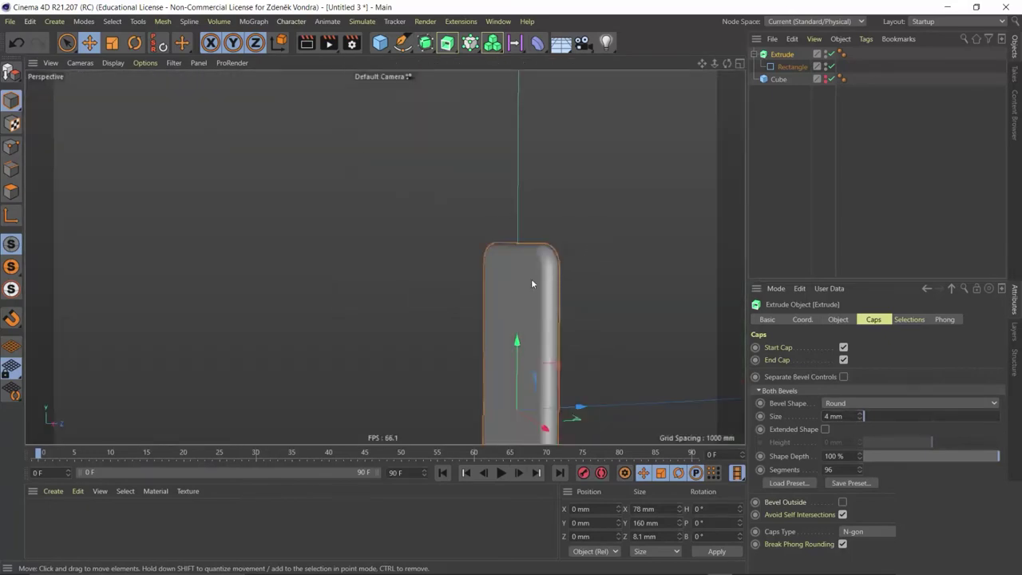
mouse_move(518, 270)
left_mouse_down("alt")
mouse_move(563, 279)
mouse_move(494, 251)
mouse_move(453, 198)
left_mouse_up("alt")
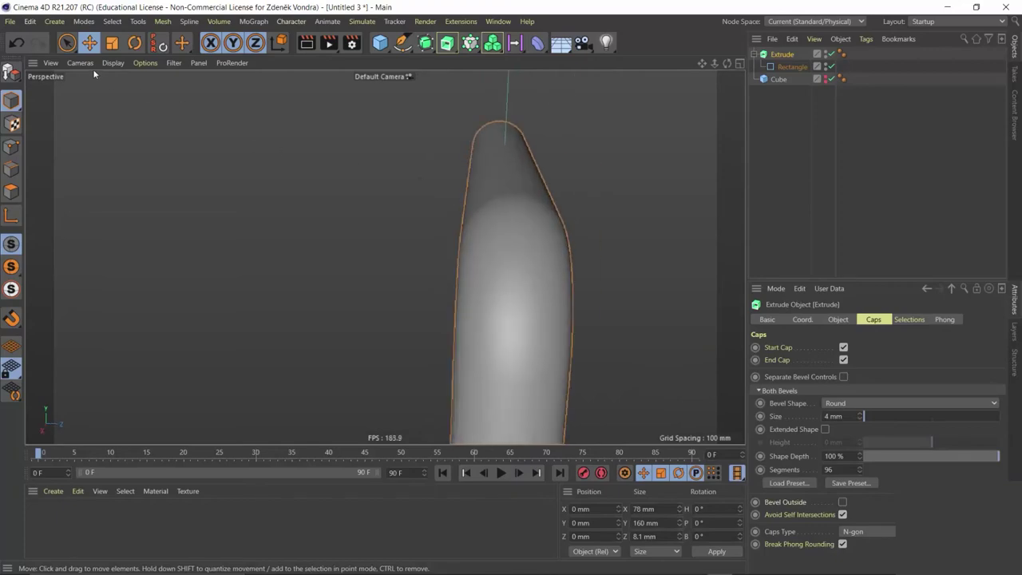
left_click(112, 62)
left_click(144, 93)
mouse_move(463, 199)
left_mouse_down("alt")
mouse_move(536, 239)
mouse_move(564, 235)
mouse_move(527, 289)
mouse_move(481, 243)
left_mouse_up("alt")
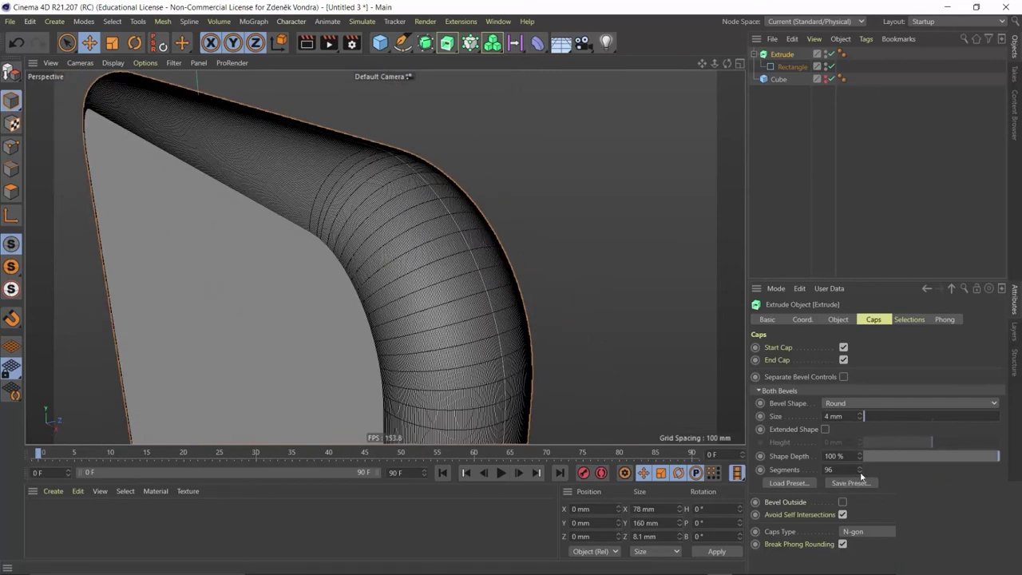
- Lower the cap bevel segments from 96 to 16 and render the body to the Picture Viewer
left_click_drag(860, 477, 862, 479)
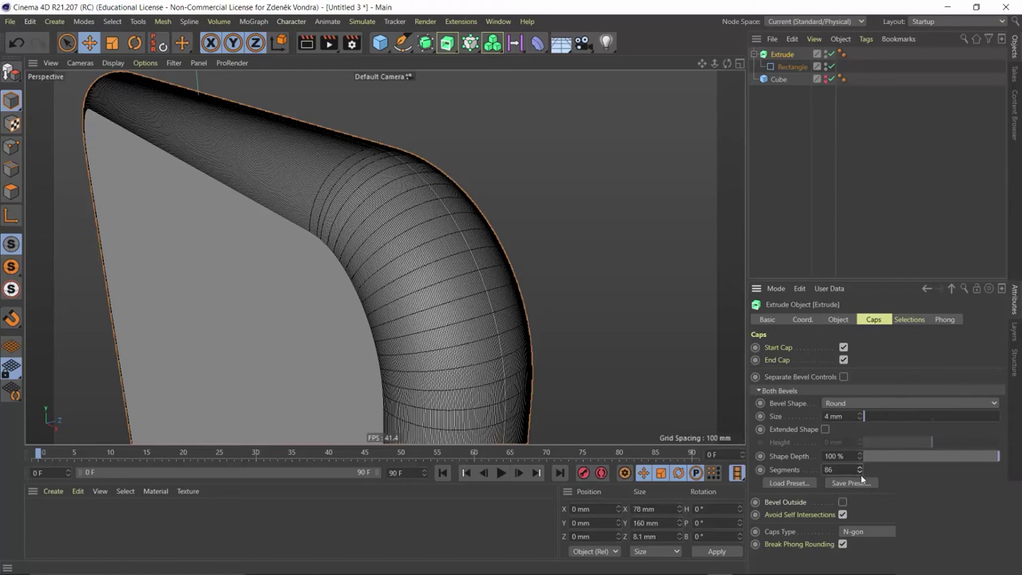
left_click(828, 469)
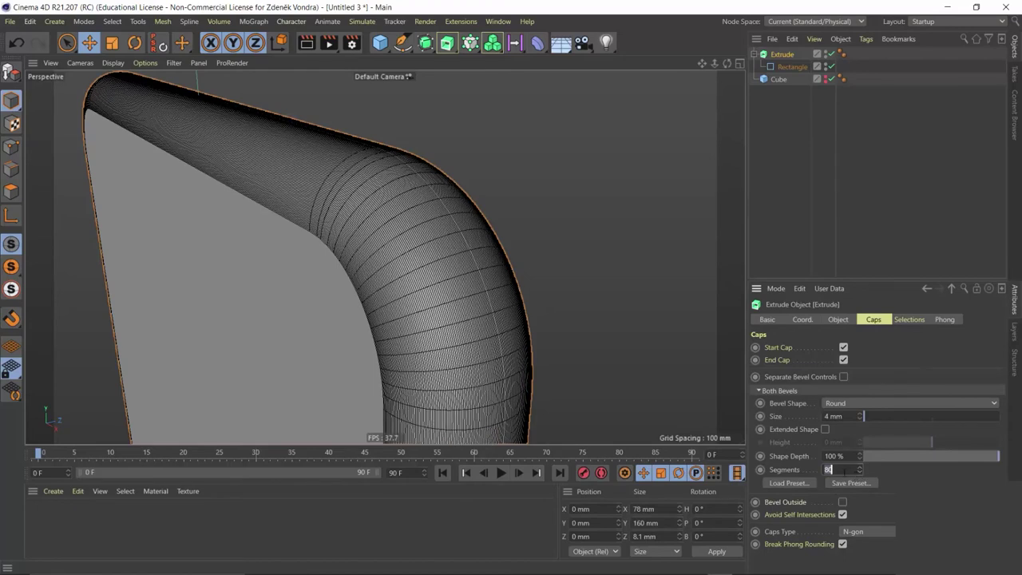
left_click_drag(830, 470, 773, 472)
type("2")
key("Return")
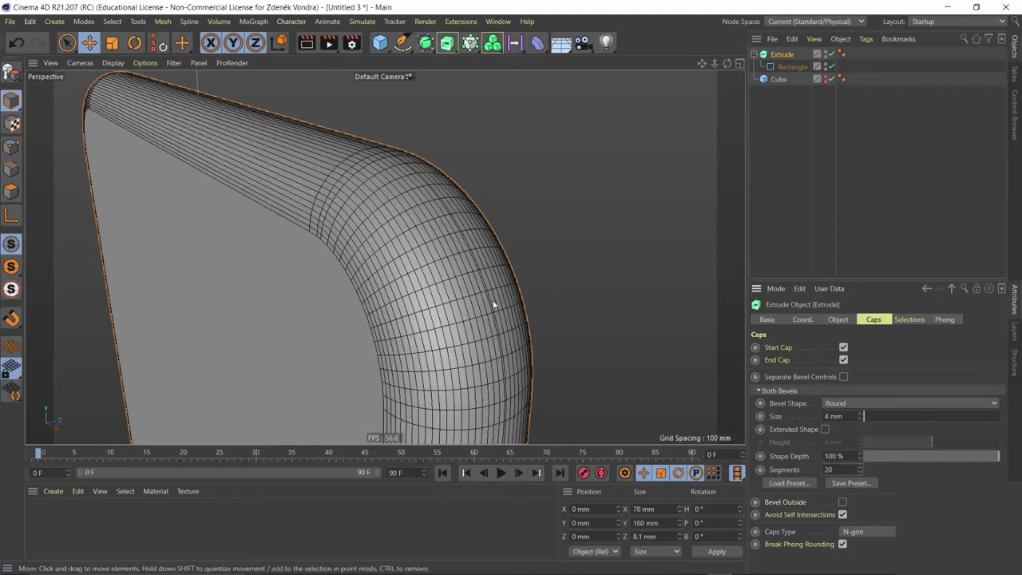
mouse_move(353, 233)
left_mouse_down("alt")
mouse_move(489, 221)
mouse_move(313, 182)
mouse_move(289, 167)
mouse_move(347, 171)
left_mouse_up("alt")
scroll(496, 229, "up", 3)
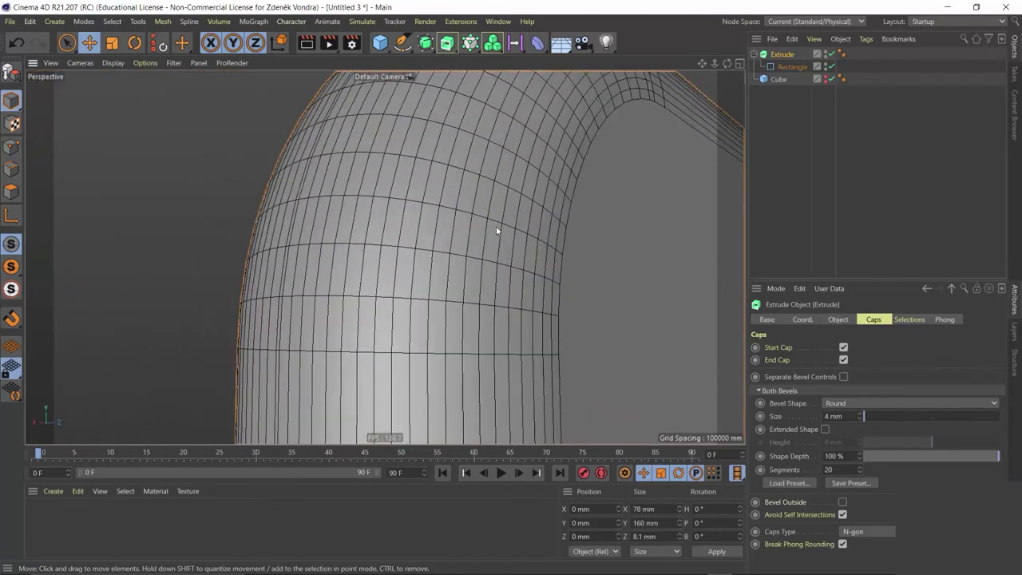
scroll(496, 230, "down", 2)
double_click(830, 470)
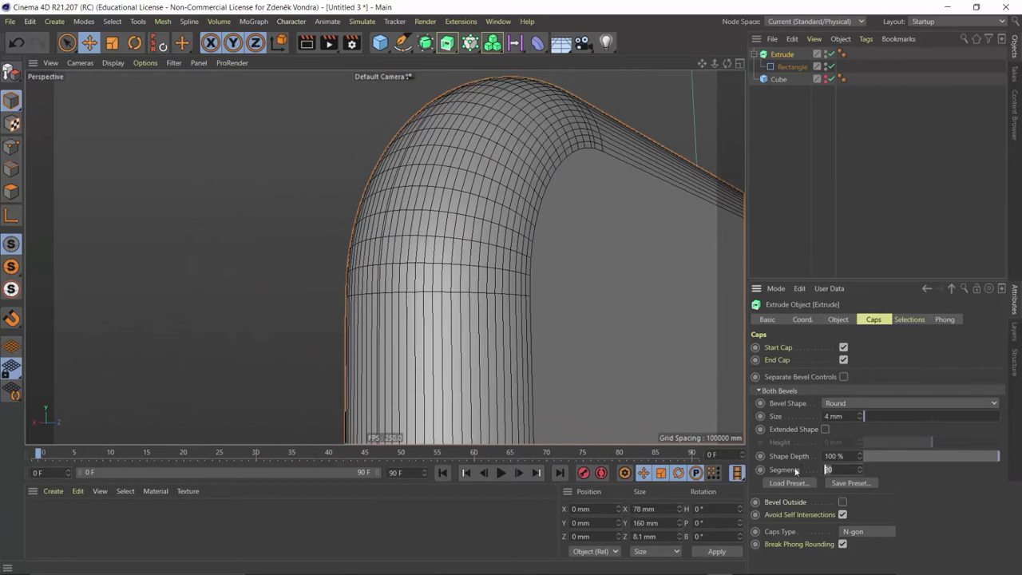
type("16")
key("Return")
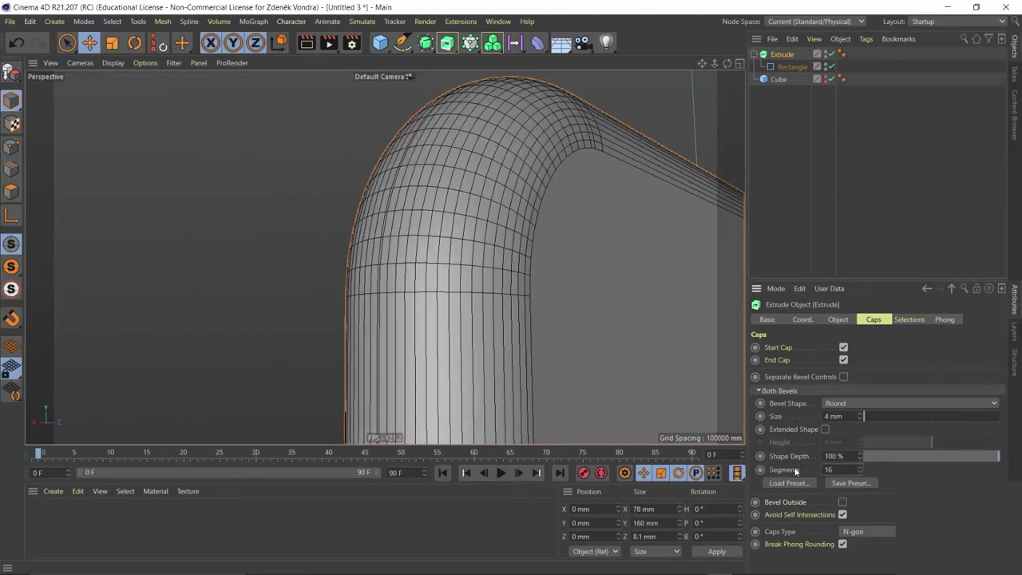
mouse_move(529, 384)
left_mouse_down("alt")
mouse_move(536, 269)
mouse_move(511, 179)
left_mouse_up("alt")
left_click(328, 42)
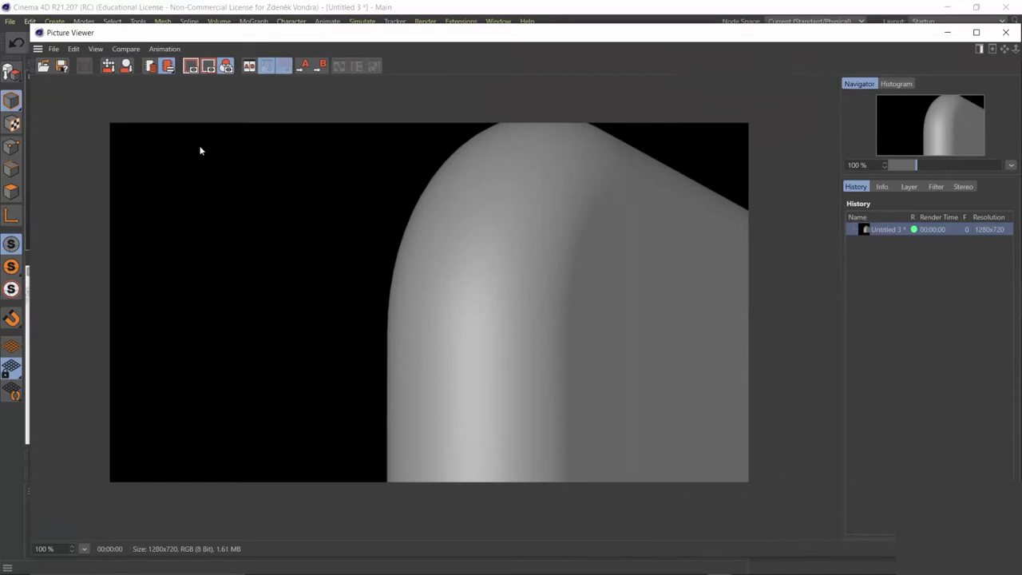
- Close the Picture Viewer and orbit to an angled look at the phone body
left_click(1011, 36)
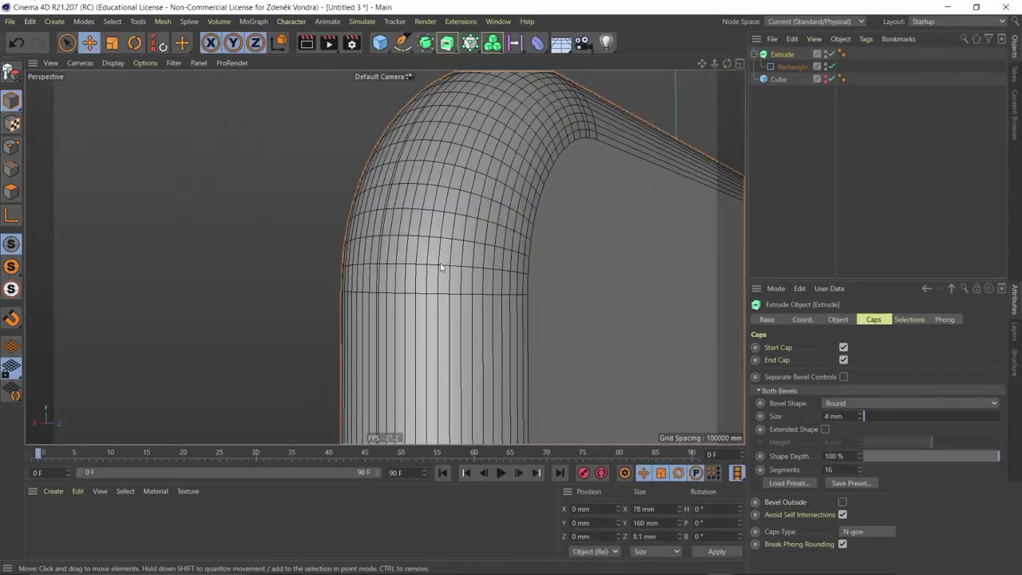
scroll(441, 267, "down", 3)
scroll(527, 290, "down", 3)
scroll(461, 251, "down", 2)
scroll(446, 245, "up", 10)
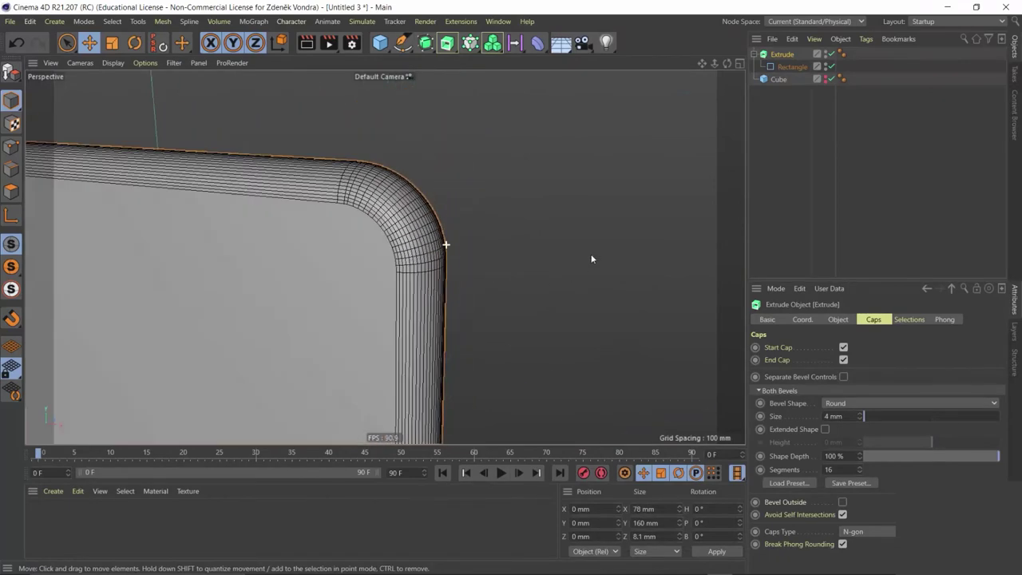
scroll(487, 255, "down", 2)
scroll(611, 165, "down", 3)
scroll(598, 205, "down", 2)
mouse_move(598, 205)
left_mouse_down("alt")
mouse_move(356, 196)
mouse_move(408, 189)
mouse_move(114, 192)
mouse_move(166, 206)
left_mouse_up("alt")
scroll(357, 197, "down", 2)
- Switch to the four-view layout and centre the body's outline in the top view
middle_click(343, 193)
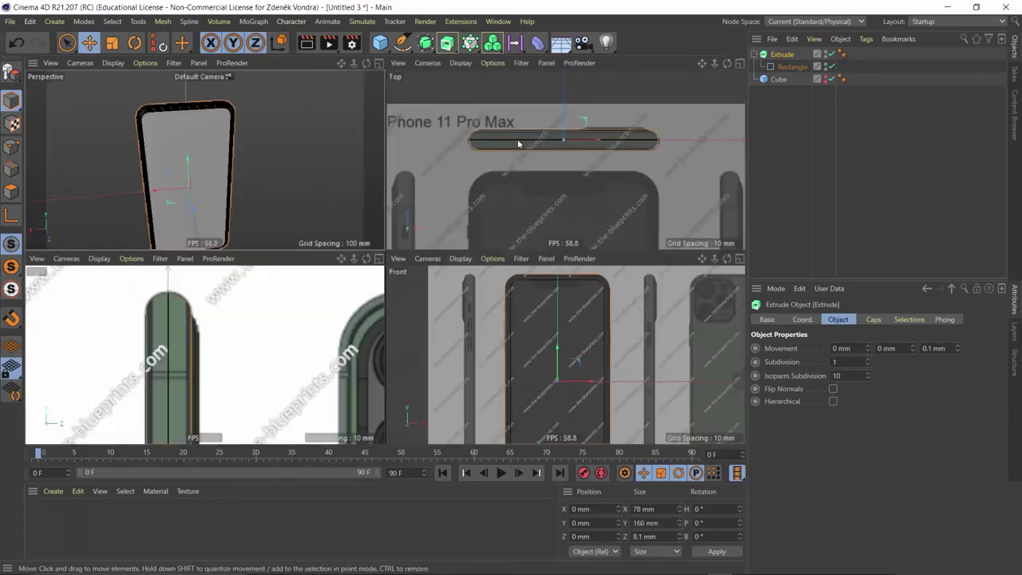
scroll(520, 137, "up", 3)
mouse_move(582, 133)
middle_mouse_down("alt")
mouse_move(413, 138)
mouse_move(550, 91)
middle_mouse_up("alt")
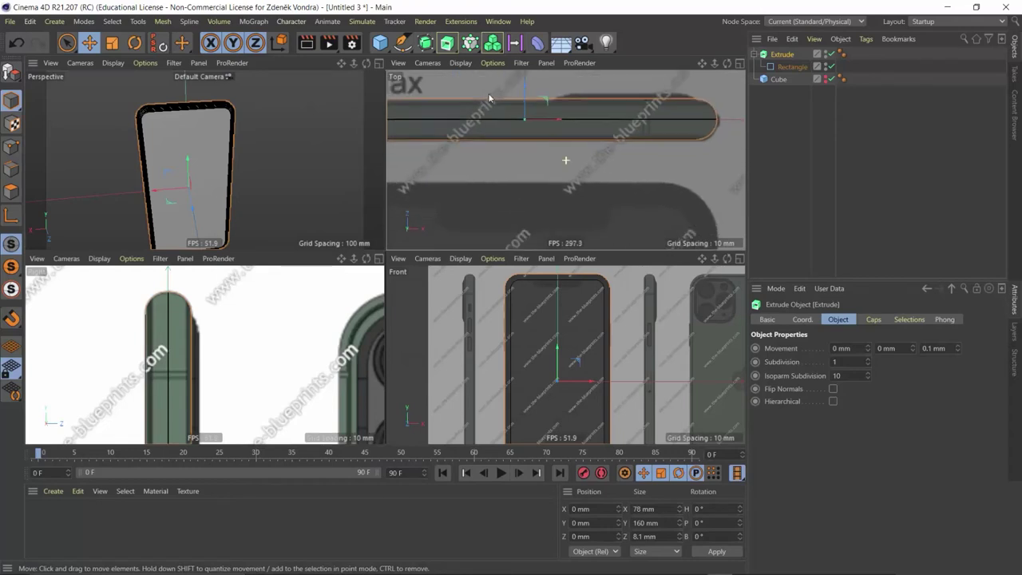
scroll(235, 356, "down", 2)
scroll(279, 382, "down", 1)
scroll(279, 382, "down", 2)
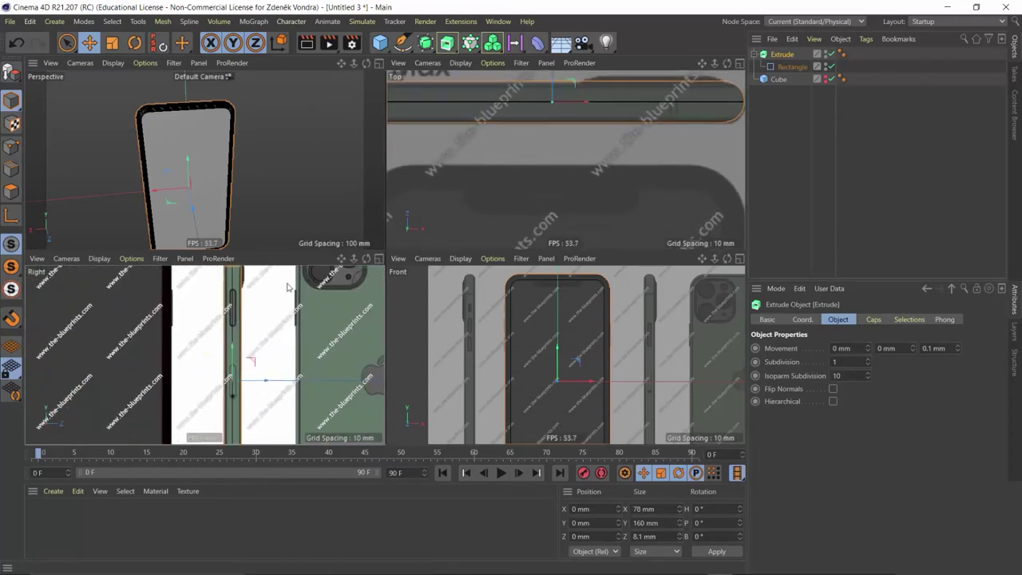
scroll(283, 335, "down", 1)
scroll(286, 307, "down", 1)
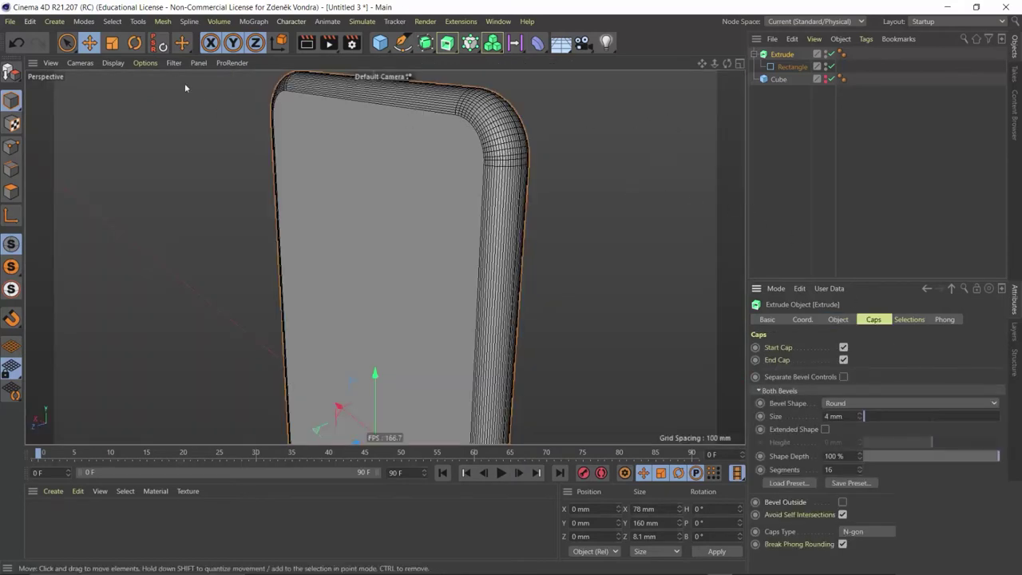
- Start Save As and navigate to the _VSE/3D/IP_11proMAX folder
left_click(10, 21)
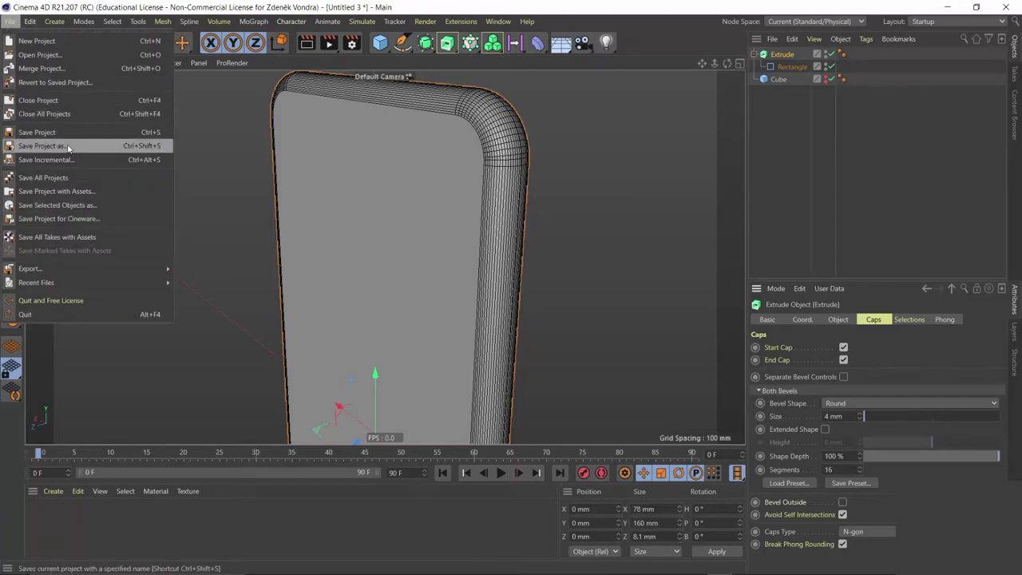
left_click(69, 146)
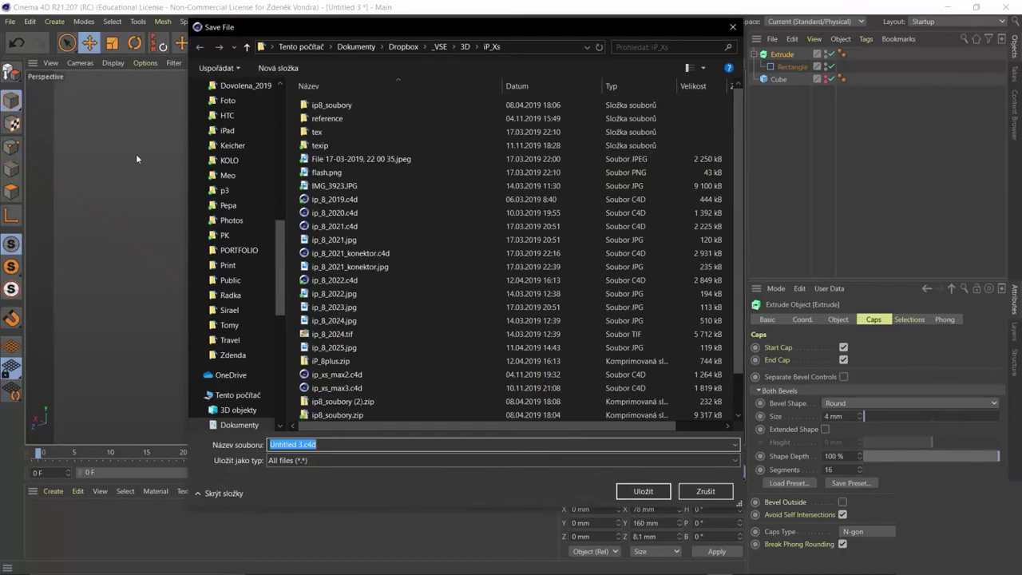
left_click(439, 47)
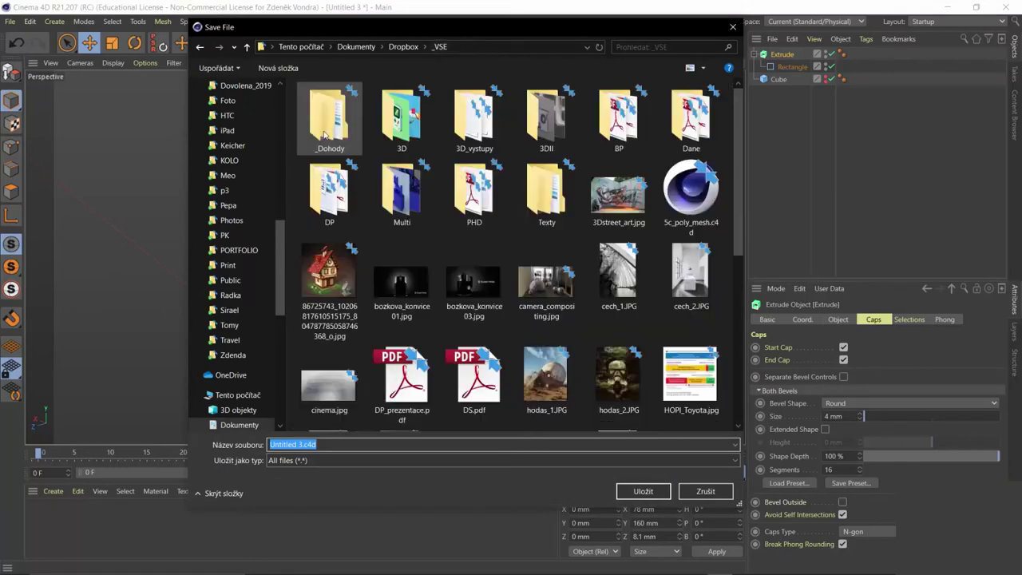
left_click(396, 118)
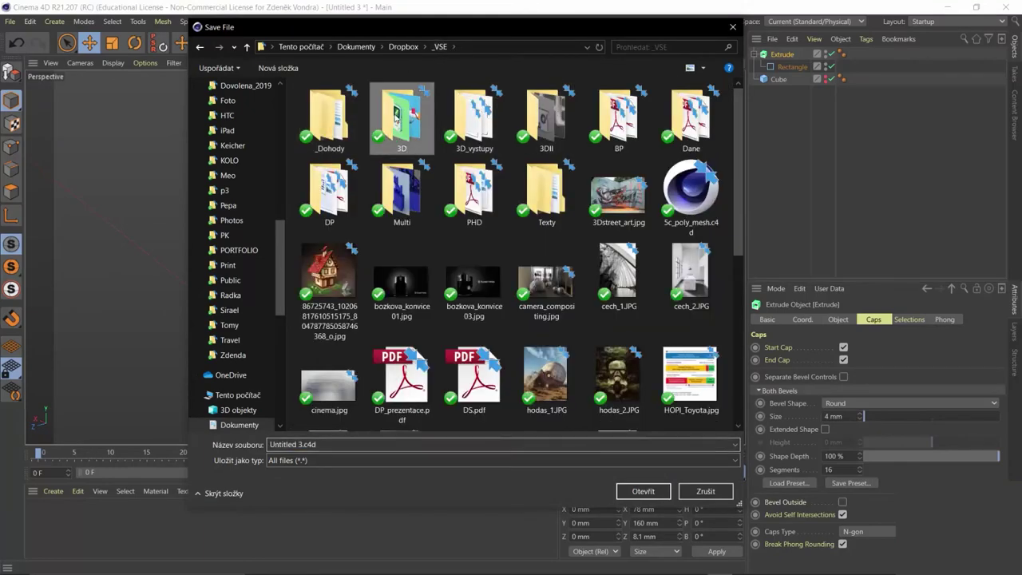
double_click(387, 120)
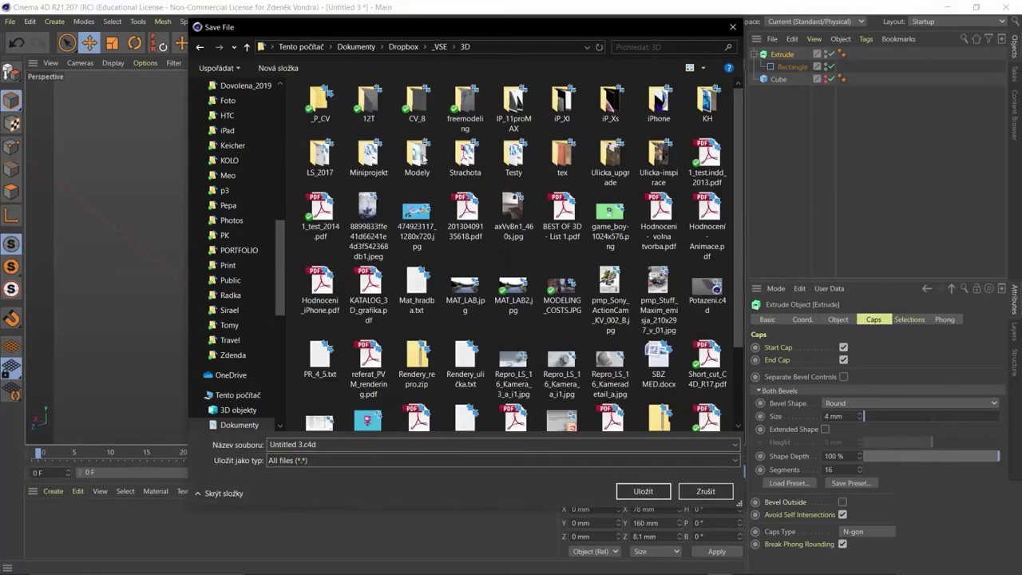
double_click(512, 98)
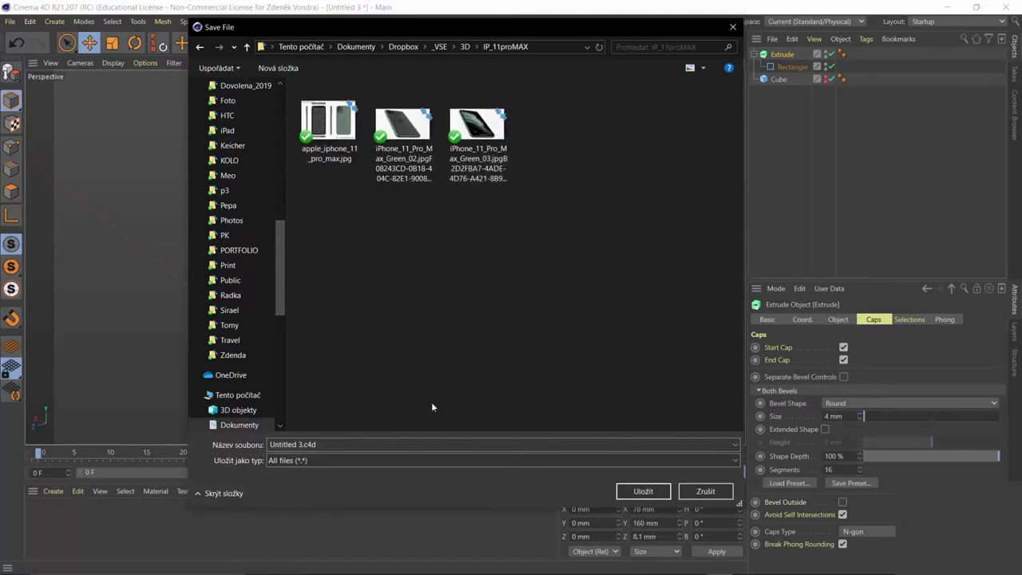
- Name the file iP11_01 and save the scene
left_click(416, 447)
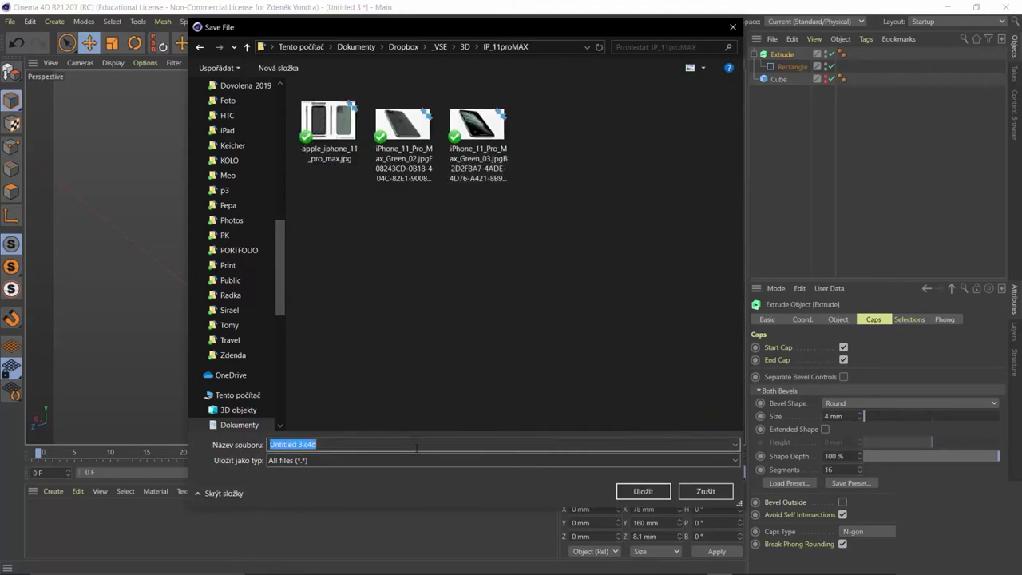
type("iP")
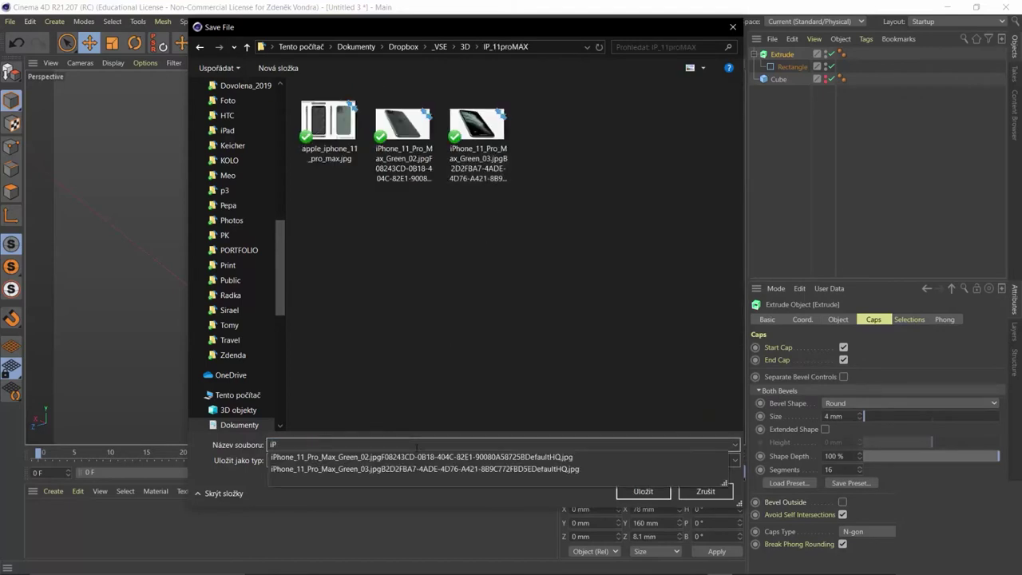
left_click(416, 447)
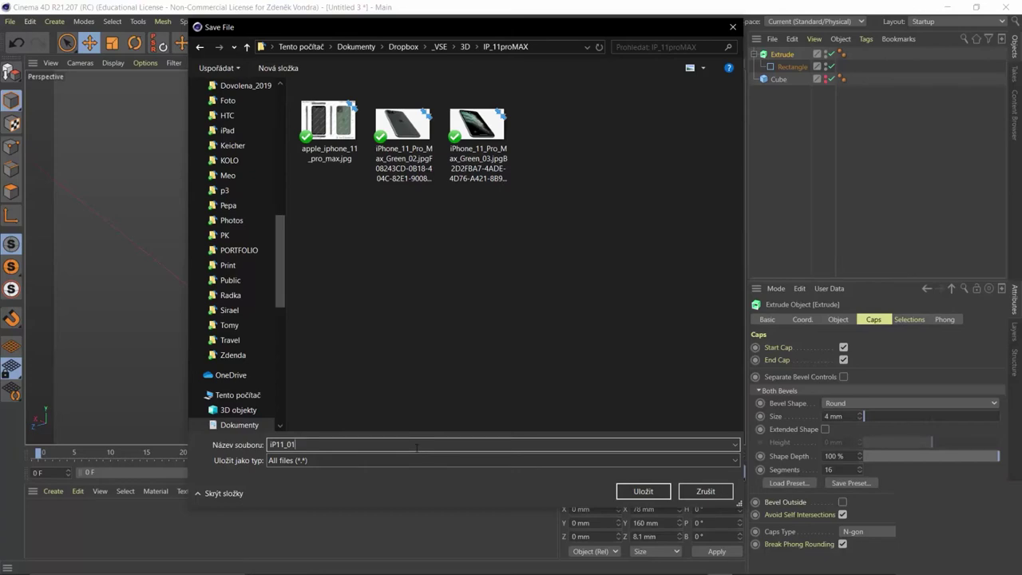
key("Return")
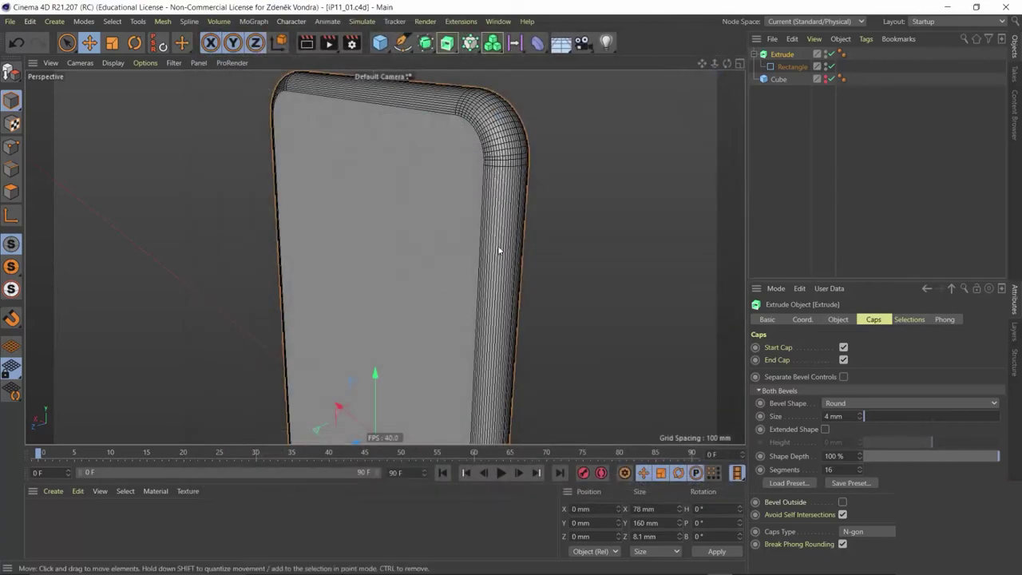
- Orbit toward the body's rounded corner and rename the Extrude object to telo_zaklad
left_click(794, 563)
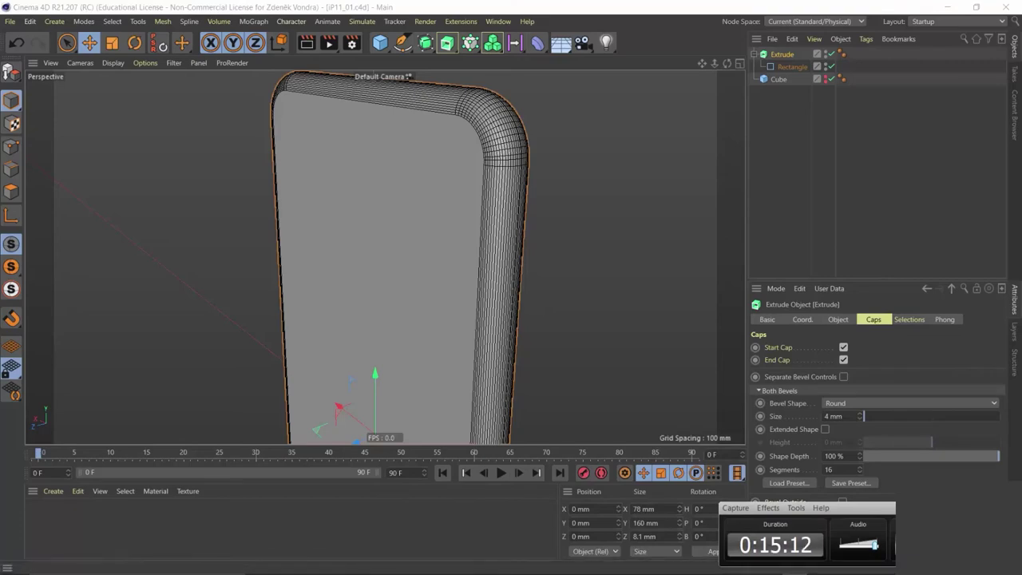
mouse_move(501, 161)
left_mouse_down("alt")
mouse_move(472, 164)
mouse_move(463, 221)
mouse_move(533, 183)
mouse_move(490, 238)
left_mouse_up("alt")
scroll(490, 239, "up", 2)
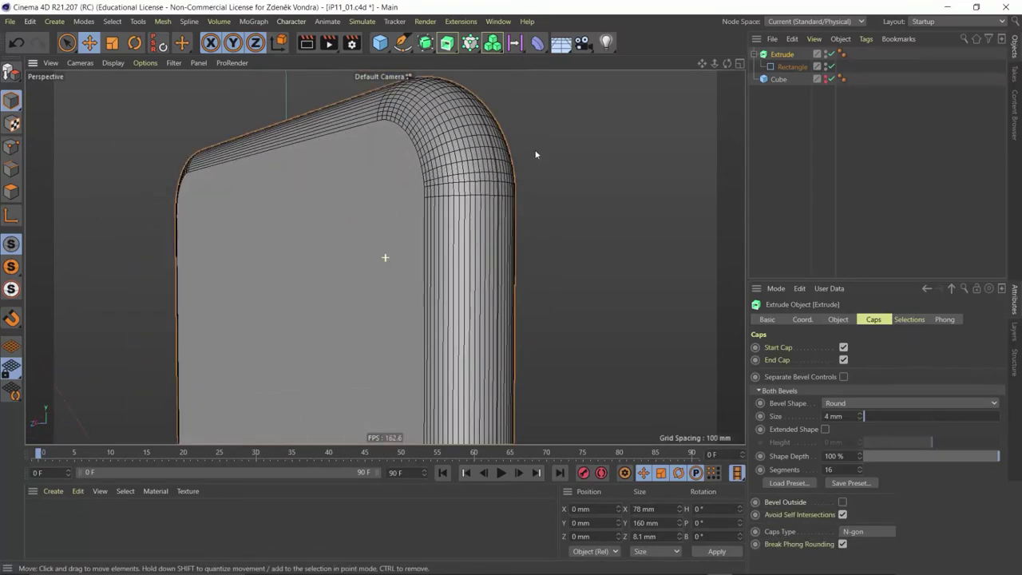
scroll(479, 250, "up", 2)
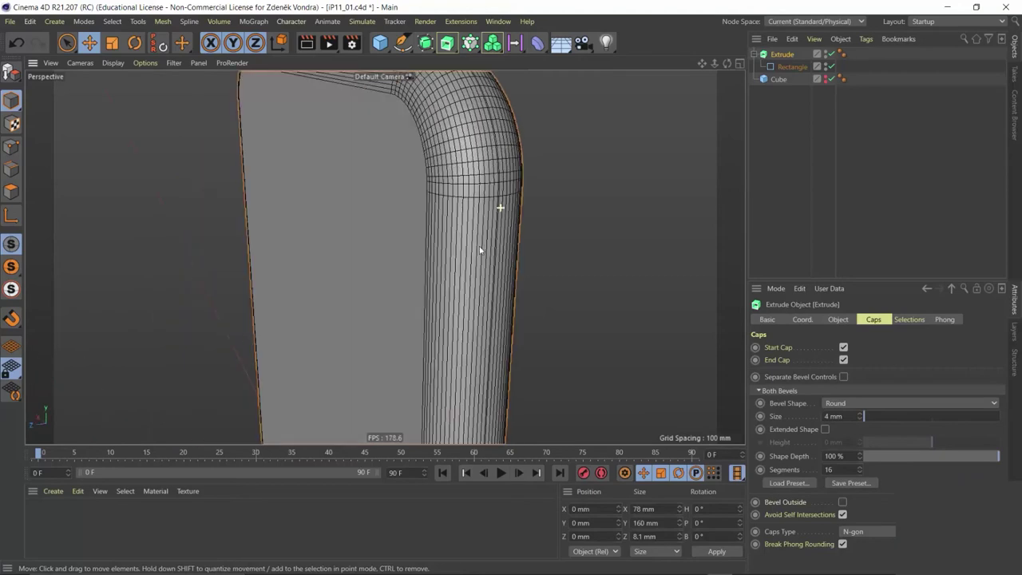
double_click(785, 55)
type("telo_zaklad")
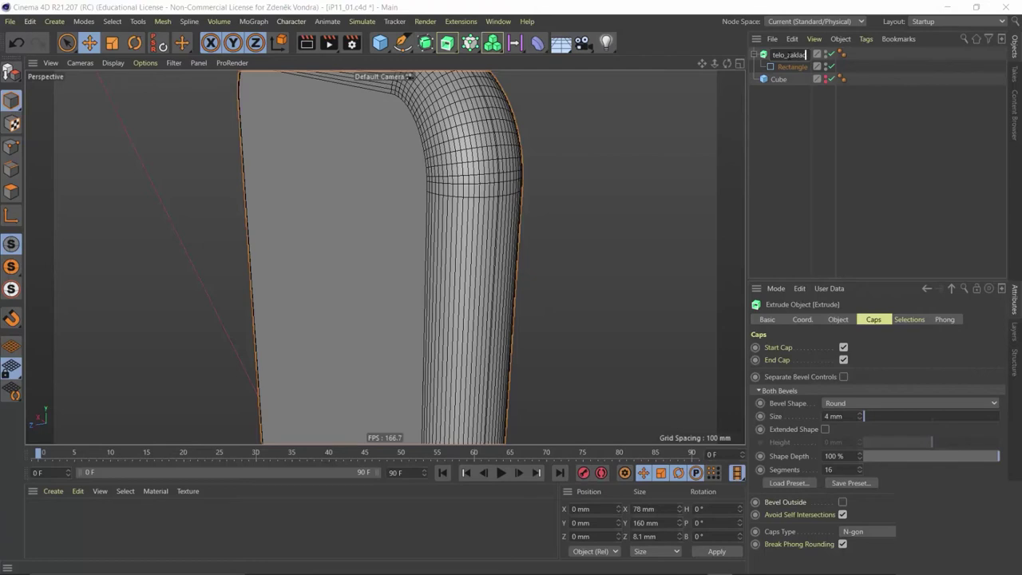
key("Return")
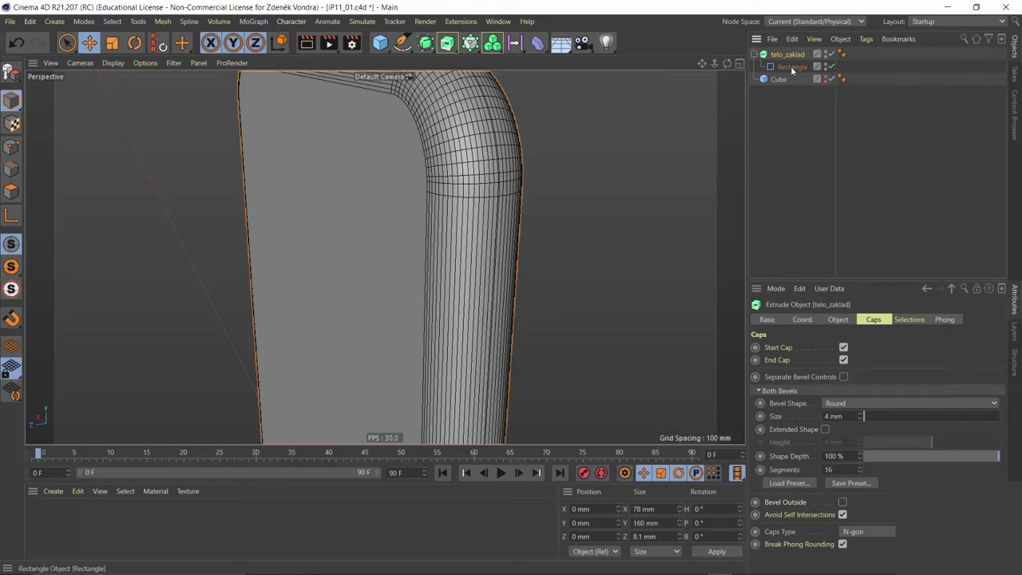
left_click(792, 67)
- Connect telo_zaklad and its Rectangle into a new polygon object, telo_zaklad.1
left_click(787, 54, "ctrl")
right_click(789, 54)
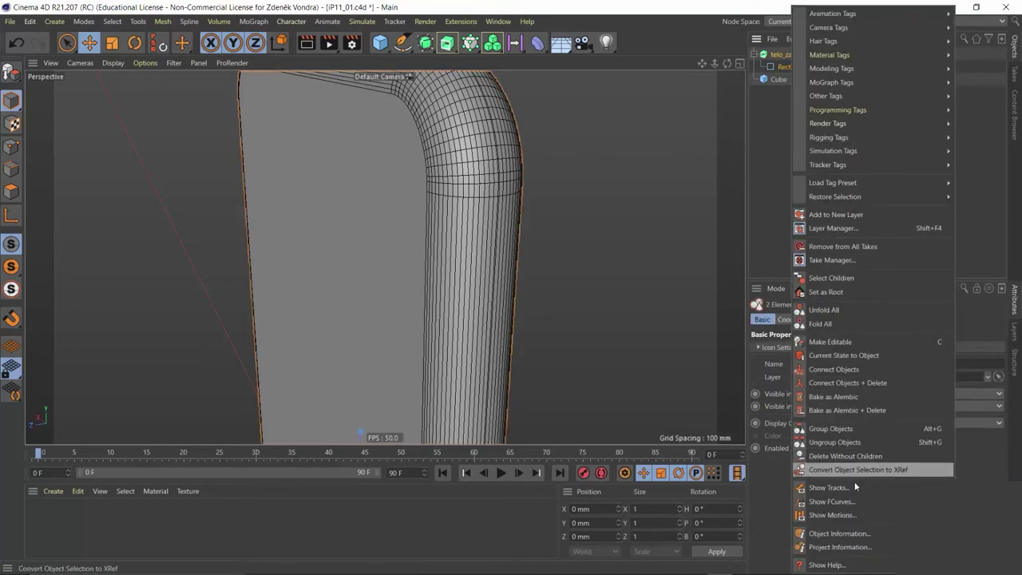
left_click(877, 373)
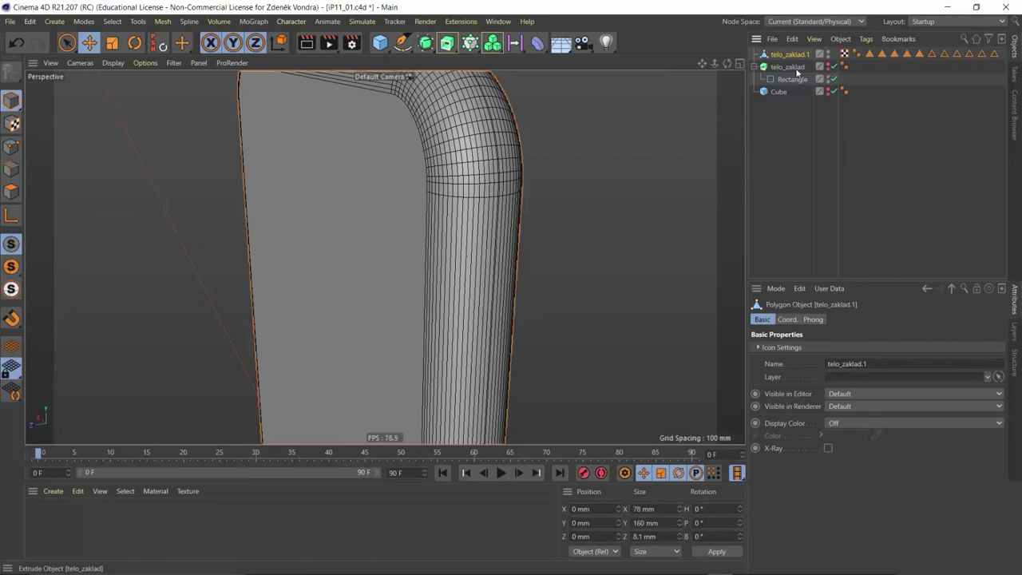
left_click(754, 67)
- Switch to Polygon mode, select all polygons and frame the phone body
key("h")
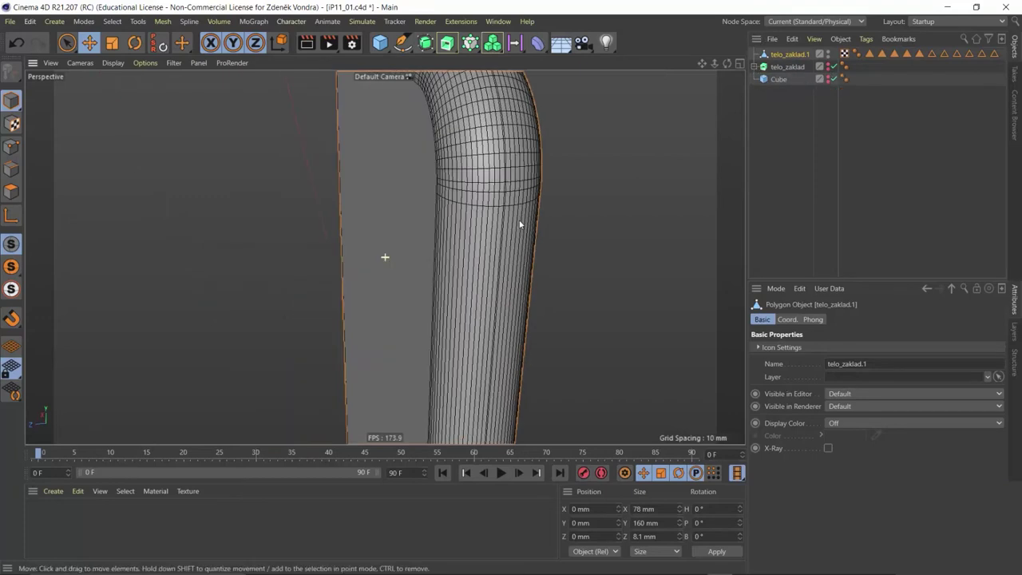
left_click(12, 192)
key("ctrl+a")
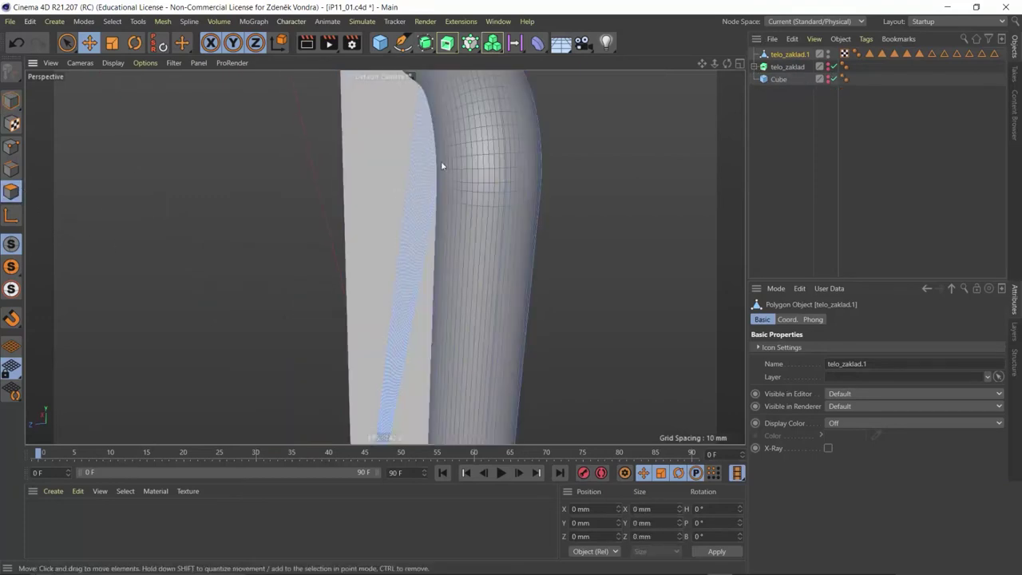
key("s")
left_click_drag(471, 339, 432, 222, "alt")
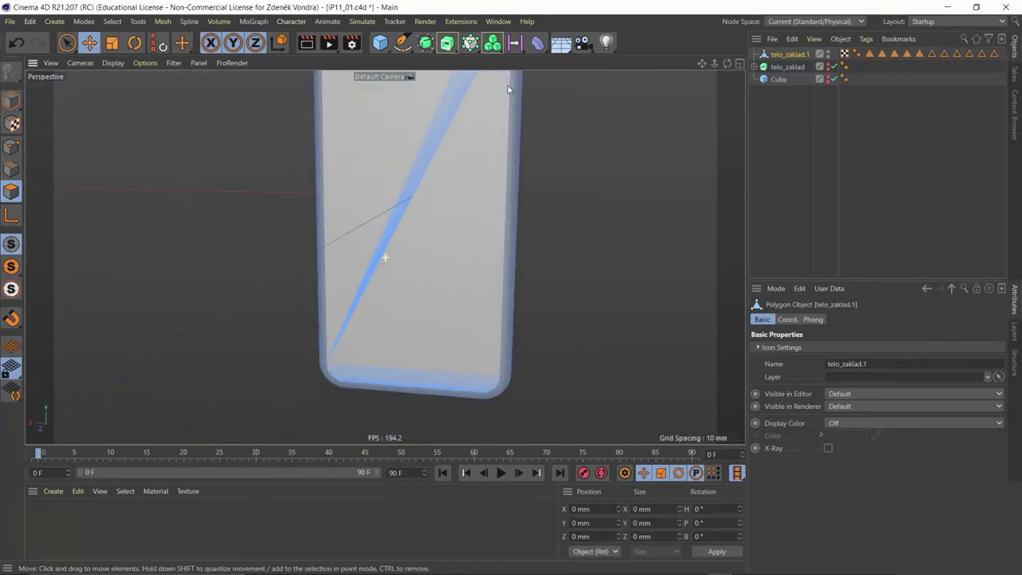
scroll(364, 341, "up", 3)
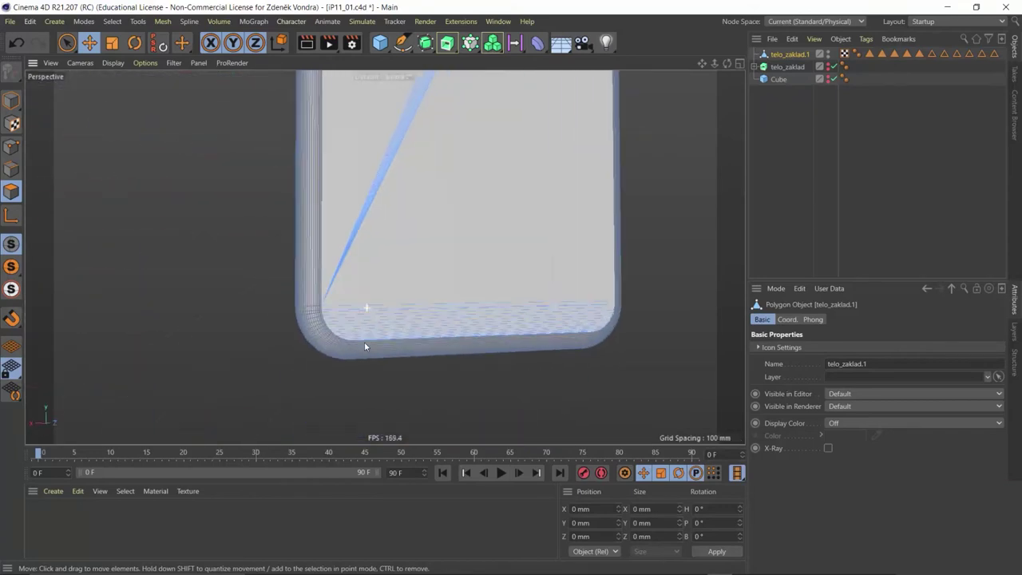
scroll(326, 346, "up", 3)
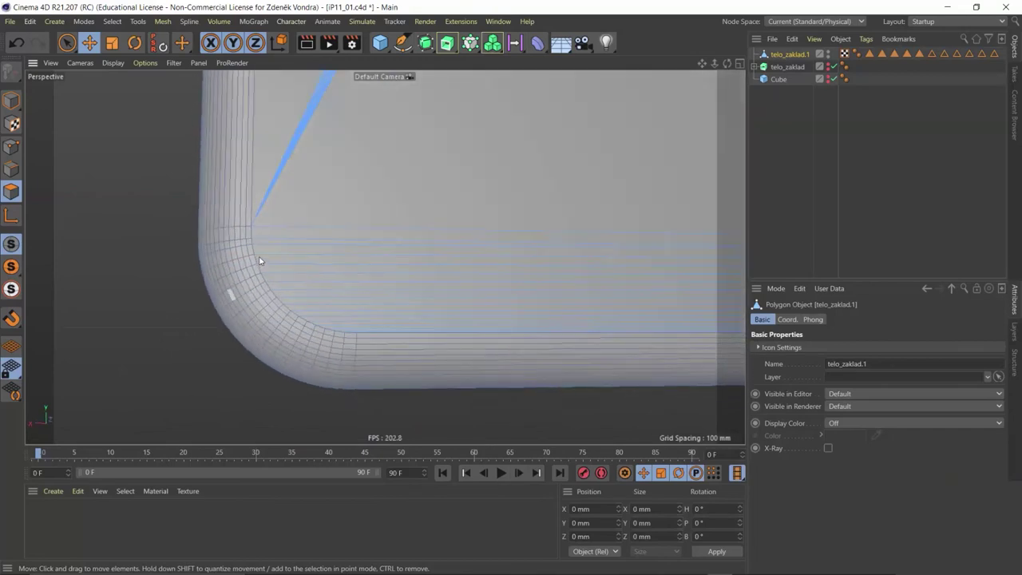
scroll(258, 258, "down", 5)
mouse_move(388, 152)
left_mouse_down("alt")
mouse_move(440, 303)
mouse_move(462, 257)
mouse_move(438, 246)
mouse_move(474, 278)
mouse_move(390, 247)
mouse_move(599, 178)
mouse_move(447, 200)
mouse_move(398, 269)
mouse_move(345, 190)
mouse_move(77, 258)
mouse_move(269, 212)
mouse_move(244, 147)
left_mouse_up("alt")
scroll(403, 213, "up", 3)
- Check the viewport display filters and view the body in the four-view layout
left_click(174, 64)
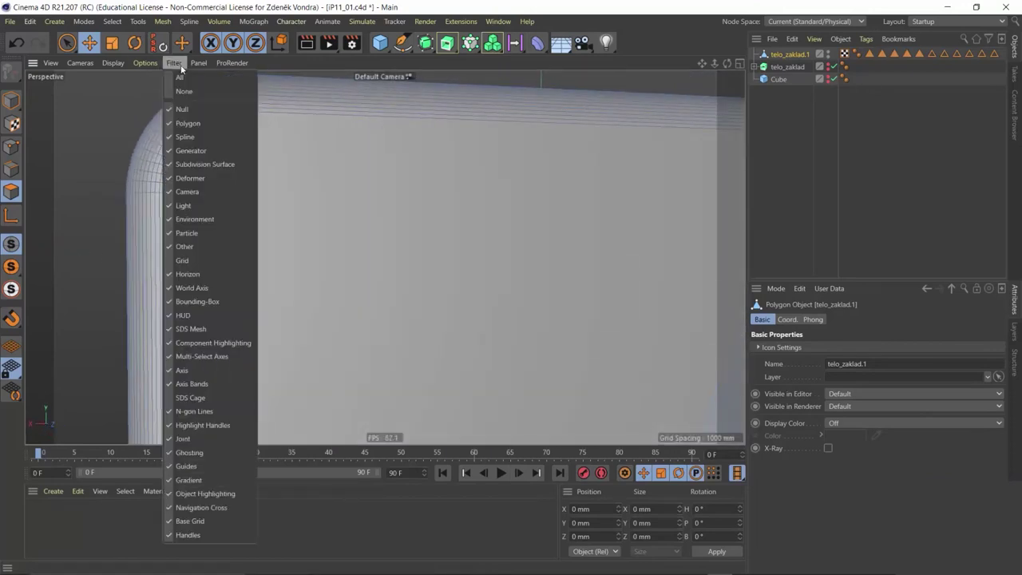
left_click(149, 87)
scroll(187, 206, "down", 5)
left_click_drag(186, 206, 390, 265, "alt")
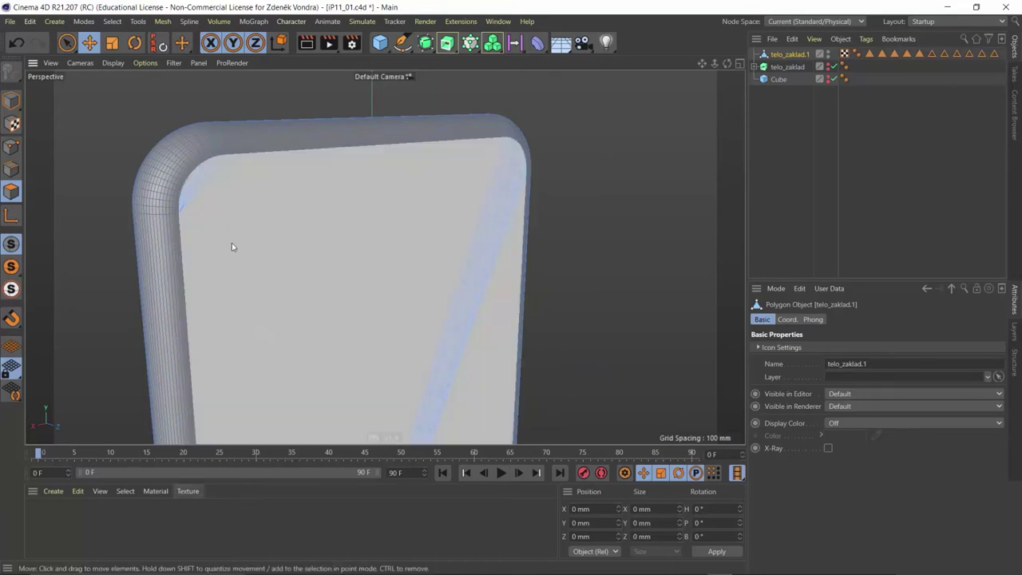
middle_click(231, 243)
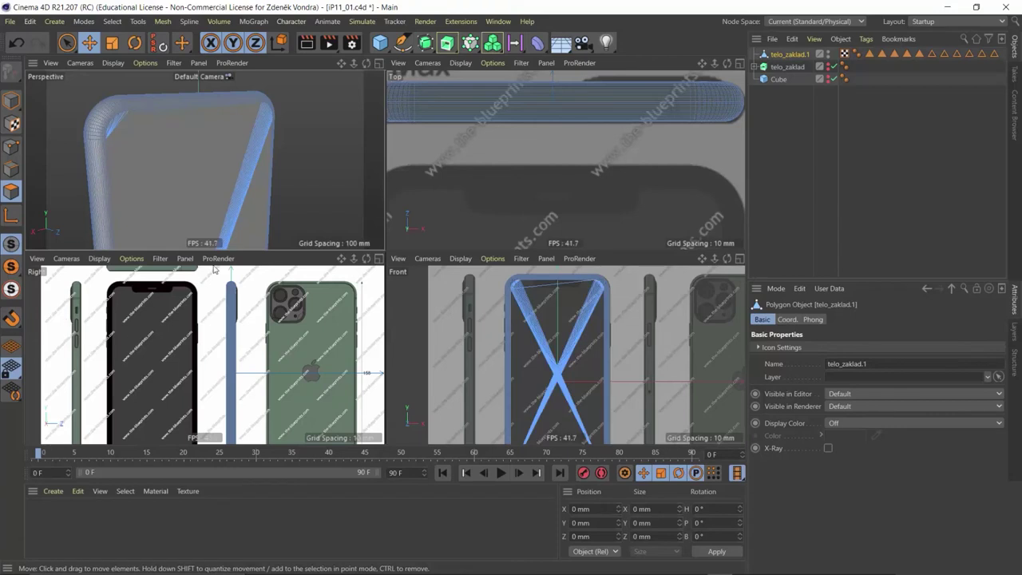
mouse_move(94, 204)
left_mouse_down("alt")
mouse_move(138, 169)
mouse_move(165, 338)
left_mouse_up("alt")
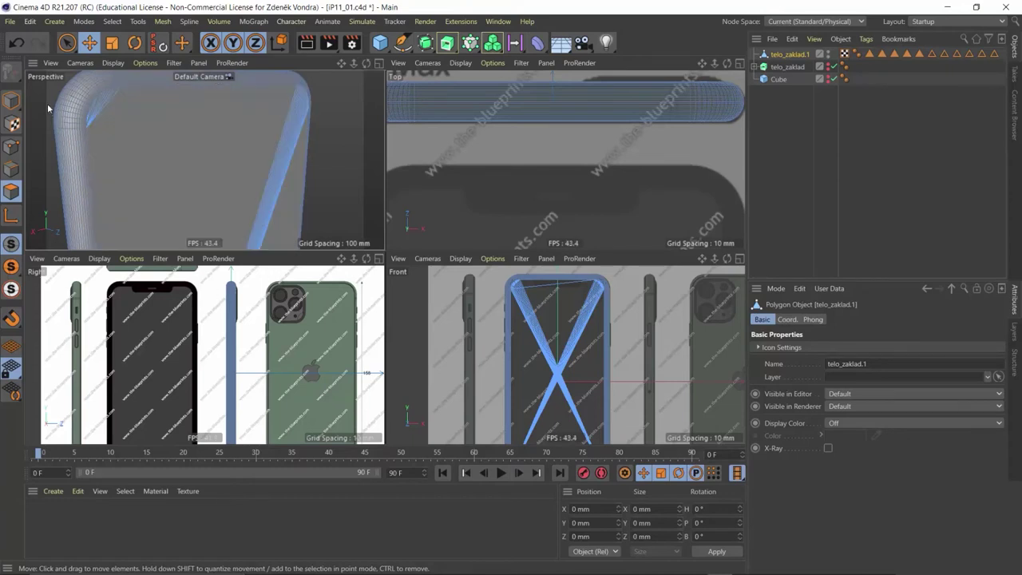
- Maximize the perspective view and zoom toward telo_zaklad.1's rounded corner
middle_click(115, 118)
scroll(241, 207, "down", 3)
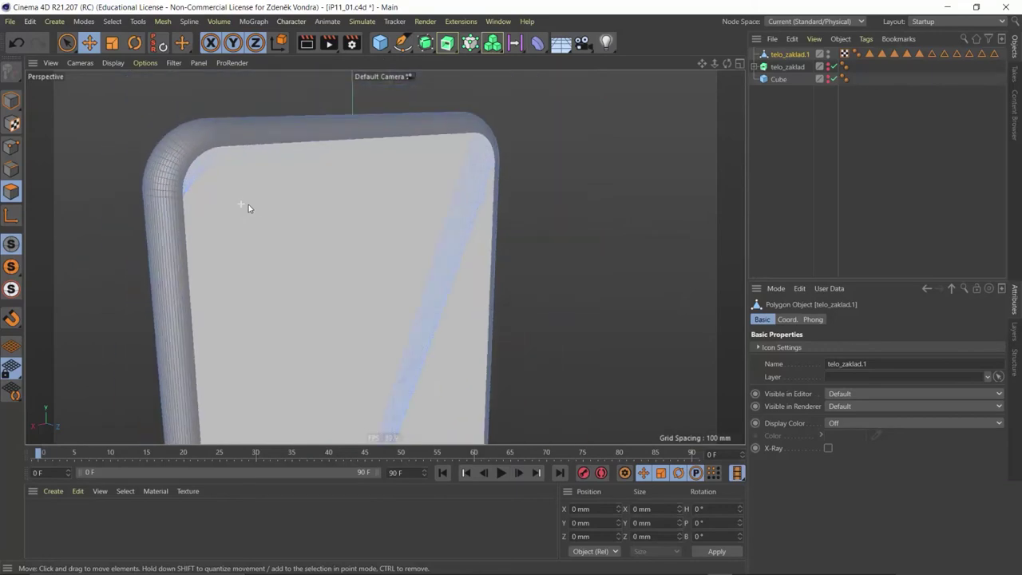
middle_click(245, 205)
middle_click(264, 181)
mouse_move(312, 230)
left_mouse_down("alt")
mouse_move(479, 289)
mouse_move(458, 178)
mouse_move(527, 271)
mouse_move(647, 232)
mouse_move(493, 263)
left_mouse_up("alt")
scroll(479, 240, "up", 3)
scroll(338, 174, "up", 3)
scroll(341, 347, "down", 2)
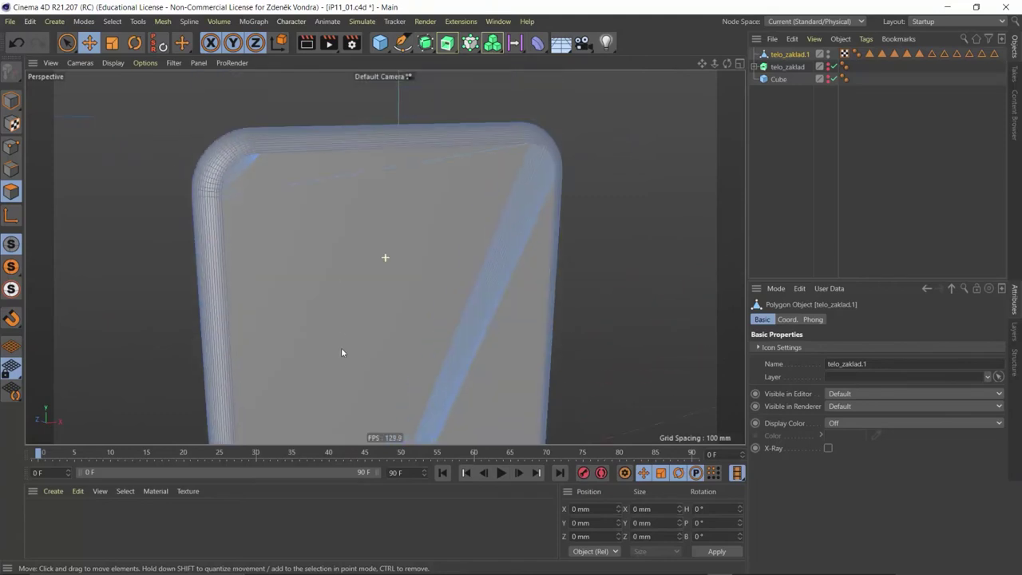
left_click_drag(268, 220, 267, 214, "alt")
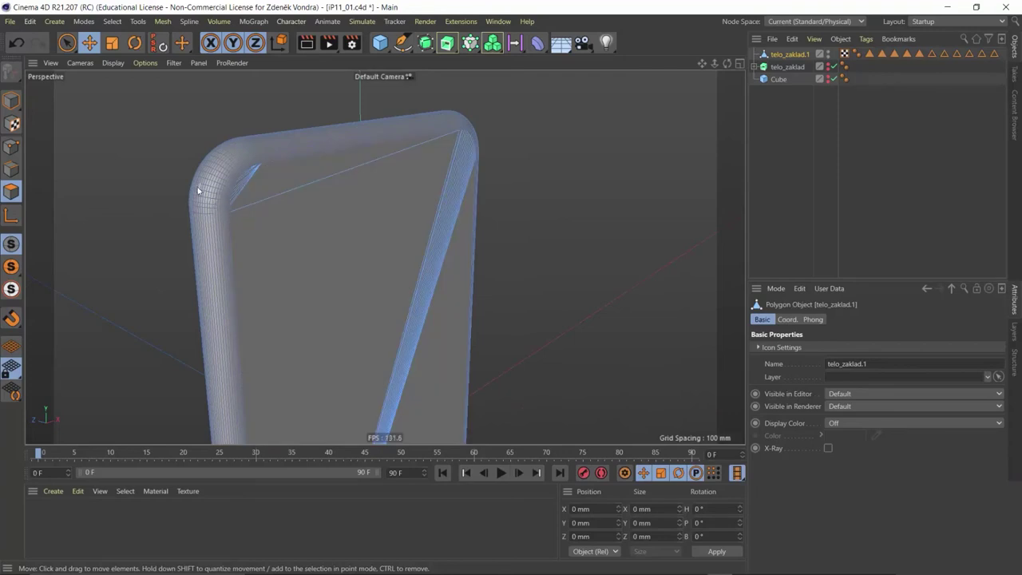
scroll(229, 199, "up", 1)
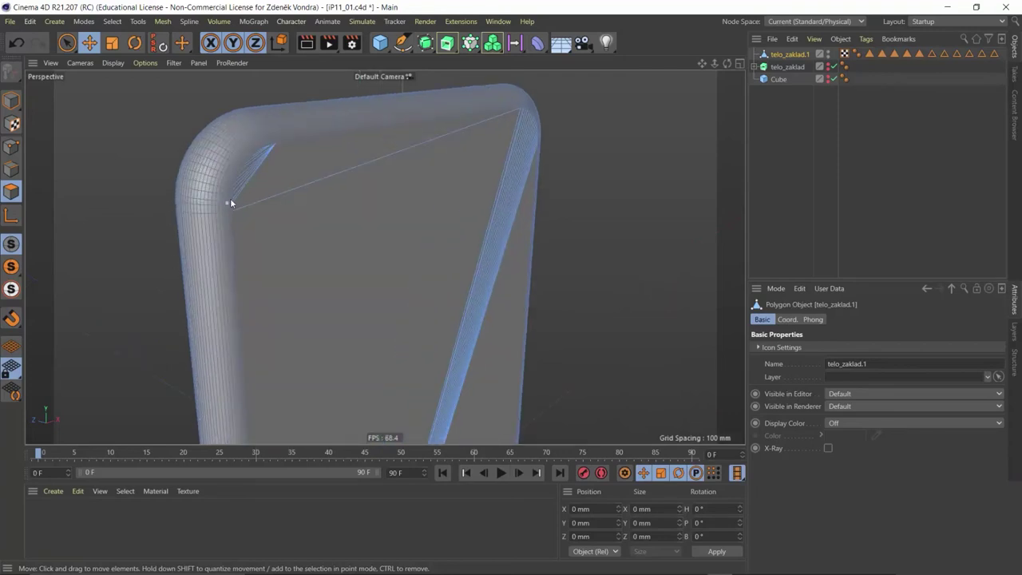
scroll(228, 200, "up", 1)
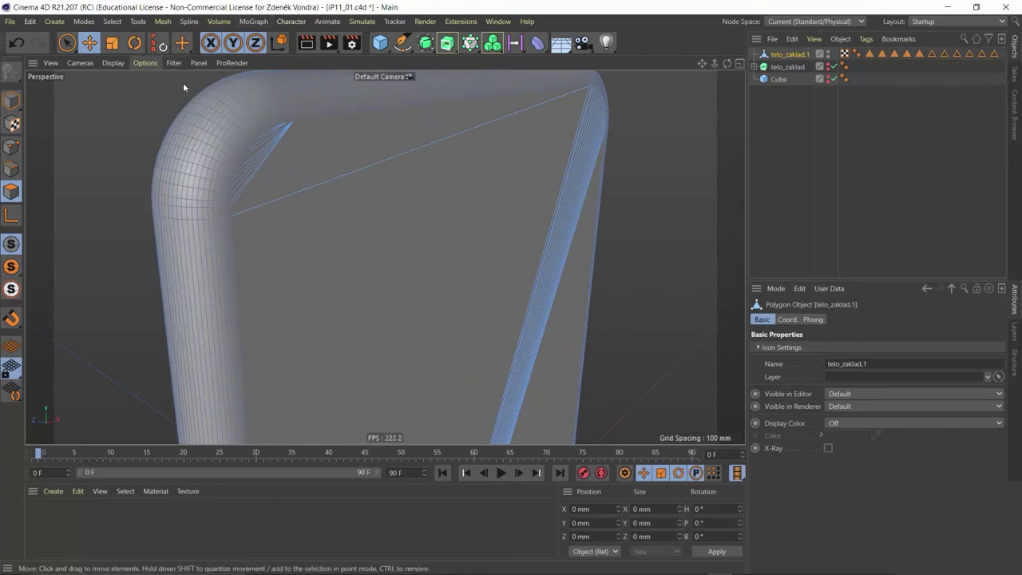
- Use Ring Selection to select the ring of 72 side polygons around the phone body
left_click(67, 43)
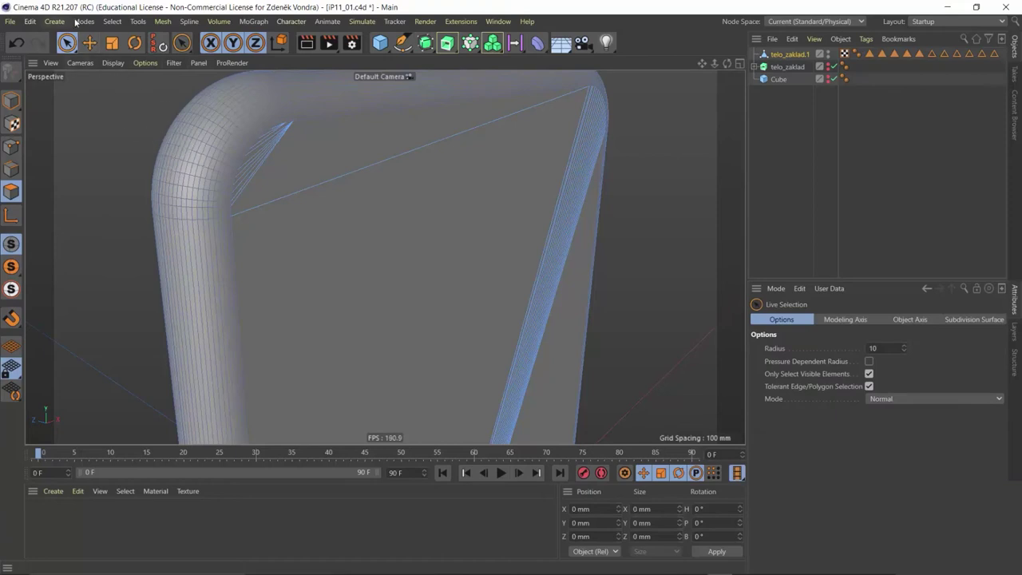
left_click(112, 21)
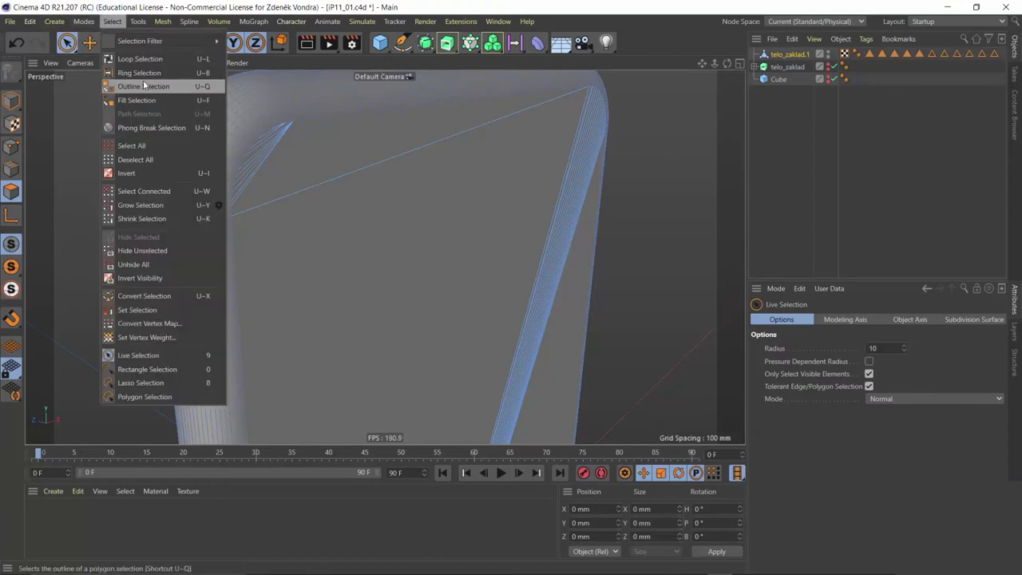
left_click(132, 72)
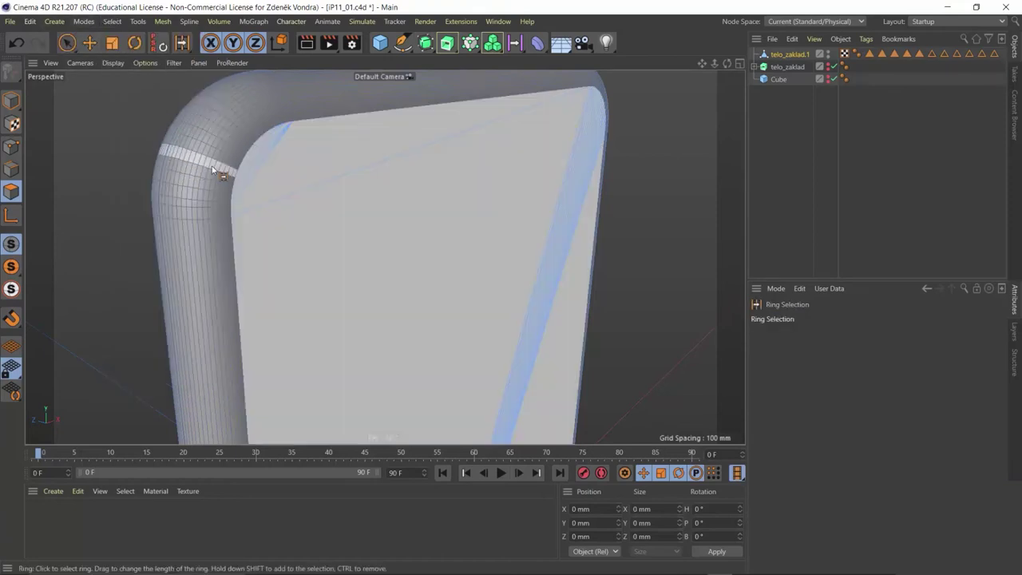
scroll(212, 170, "up", 2)
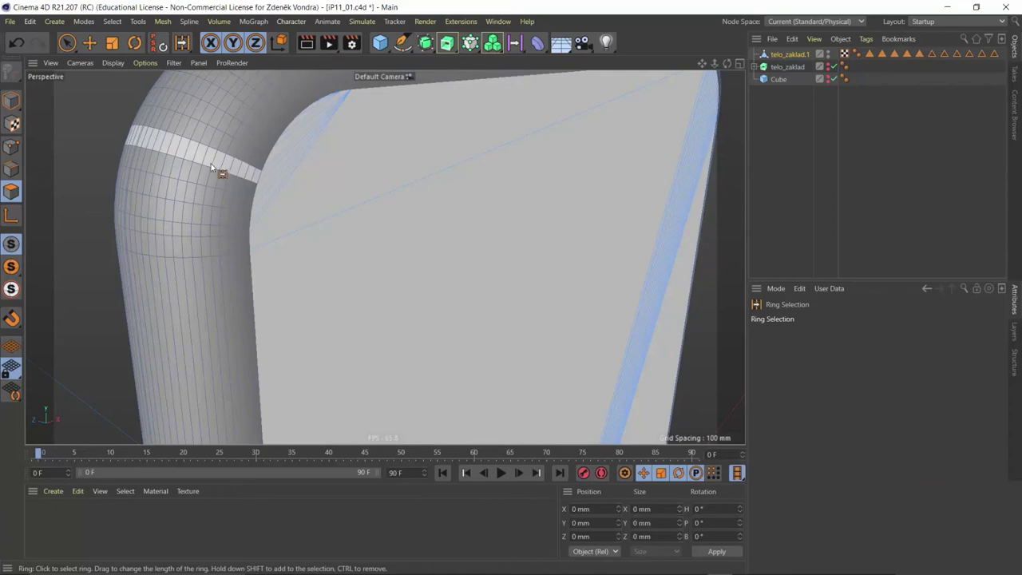
left_click(207, 169)
mouse_move(207, 169)
left_mouse_down("alt")
mouse_move(318, 248)
mouse_move(335, 232)
mouse_move(236, 193)
mouse_move(436, 178)
mouse_move(372, 183)
mouse_move(251, 216)
mouse_move(273, 177)
mouse_move(336, 154)
mouse_move(402, 214)
mouse_move(493, 235)
mouse_move(448, 230)
left_mouse_up("alt")
- Check the selection in the four-view layout and maximized front view, then return to four views
middle_click(448, 230)
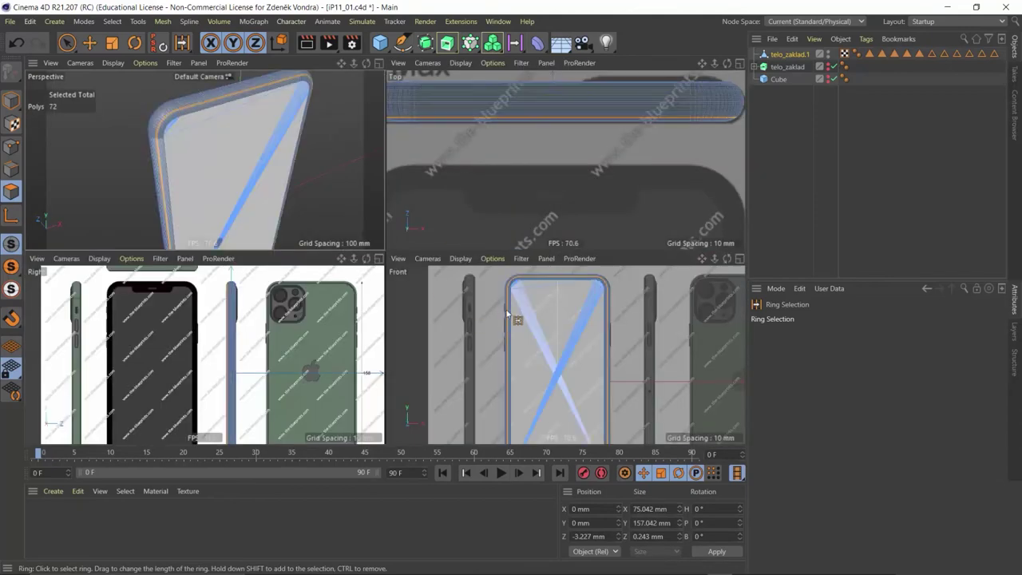
scroll(507, 313, "up", 3)
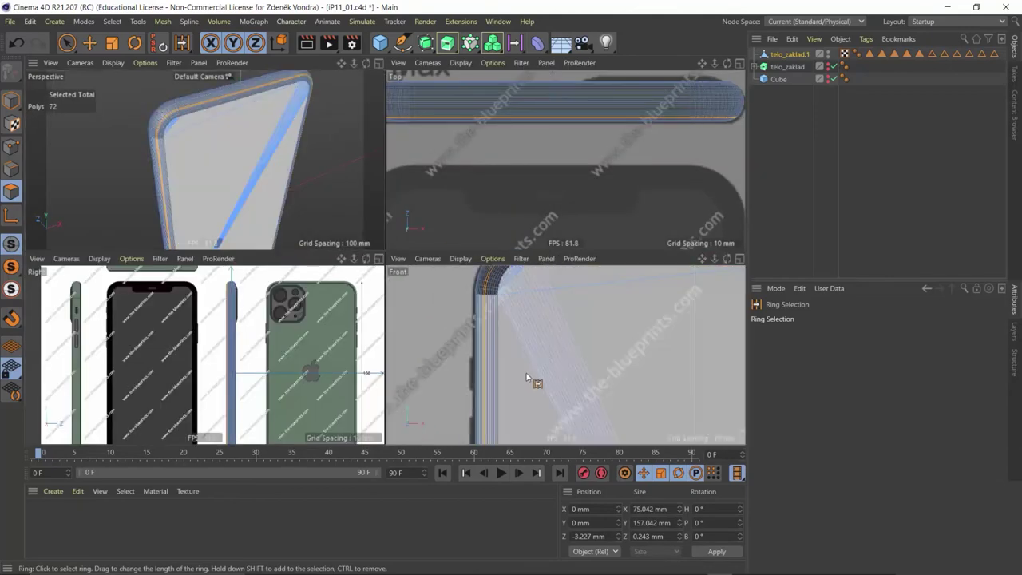
scroll(526, 340, "up", 1)
middle_click(543, 327)
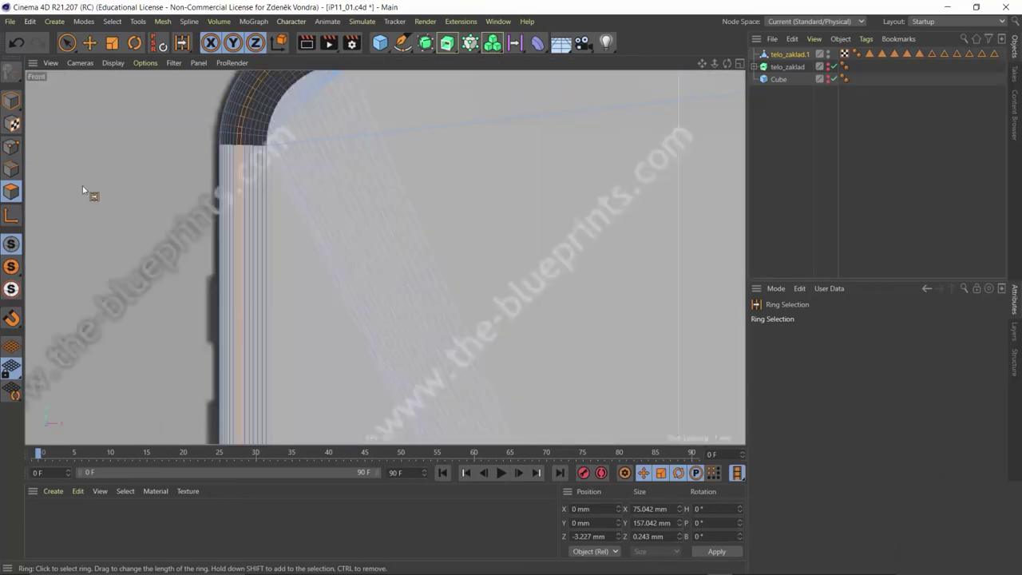
scroll(82, 187, "down", 5)
scroll(82, 187, "down", 2)
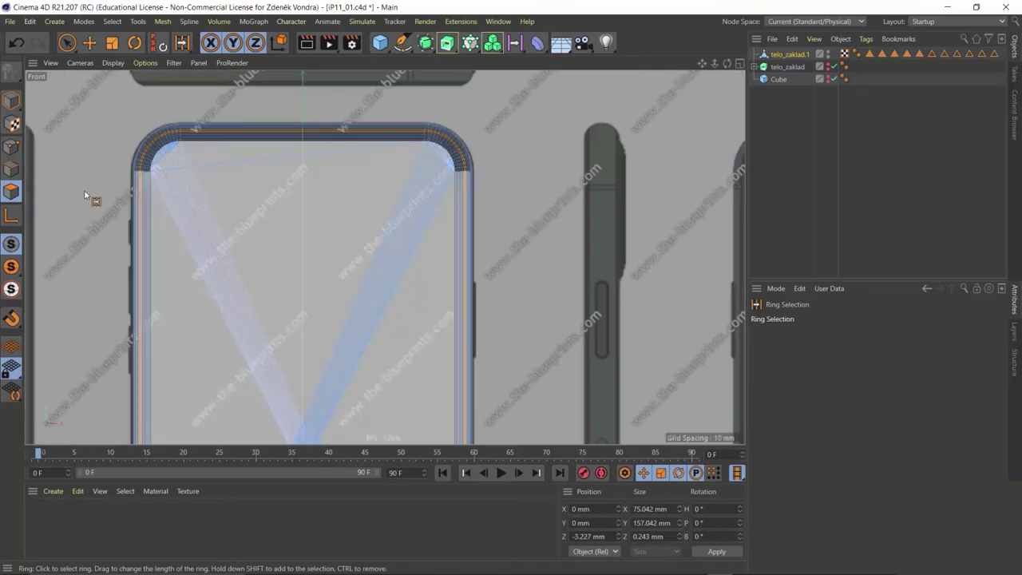
middle_click(114, 176)
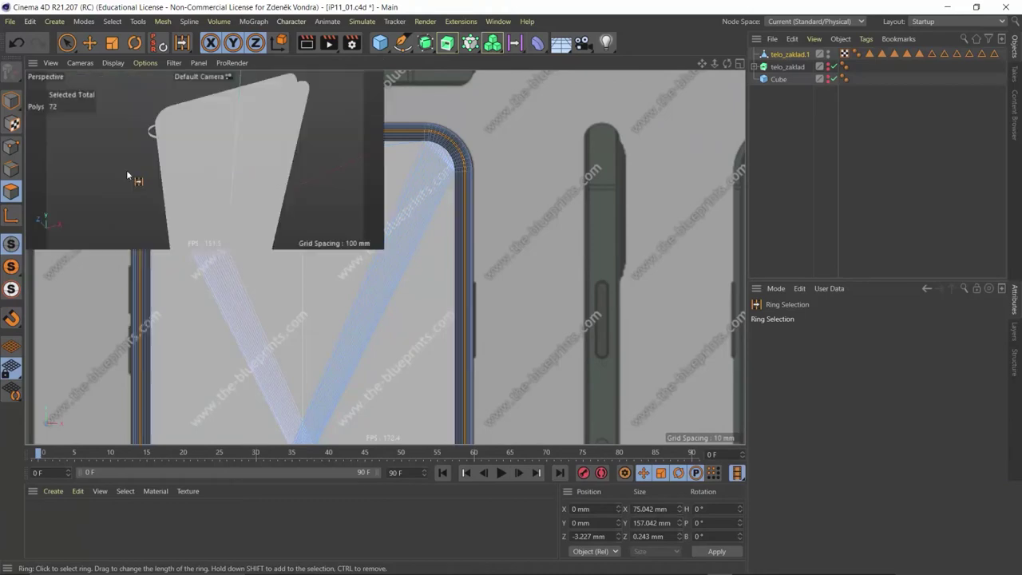
- In the maximized perspective view, add a second side polygon ring to the selection
middle_click(129, 166)
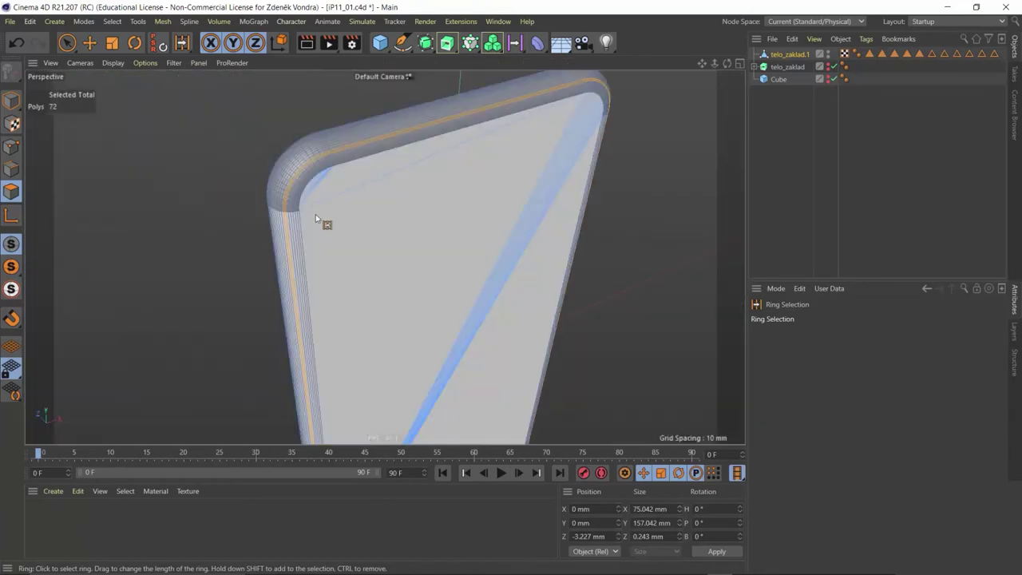
mouse_move(319, 215)
left_mouse_down("alt")
mouse_move(434, 181)
mouse_move(485, 181)
mouse_move(312, 210)
mouse_move(349, 184)
mouse_move(411, 210)
mouse_move(320, 187)
mouse_move(298, 169)
left_mouse_up("alt")
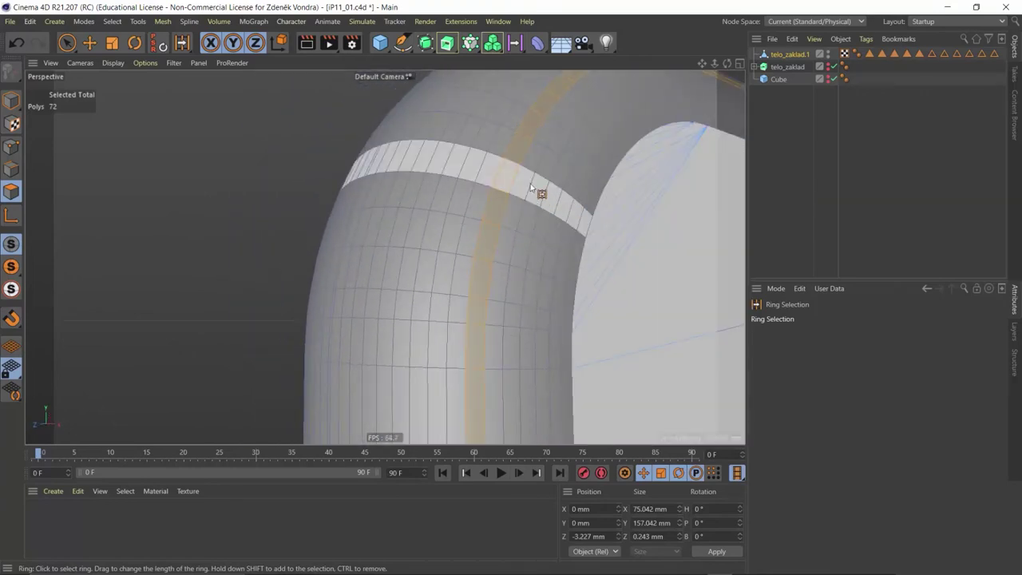
mouse_move(506, 190)
left_mouse_down("alt")
mouse_move(632, 229)
mouse_move(647, 219)
mouse_move(595, 210)
mouse_move(472, 243)
mouse_move(506, 218)
mouse_move(493, 215)
left_mouse_up("alt")
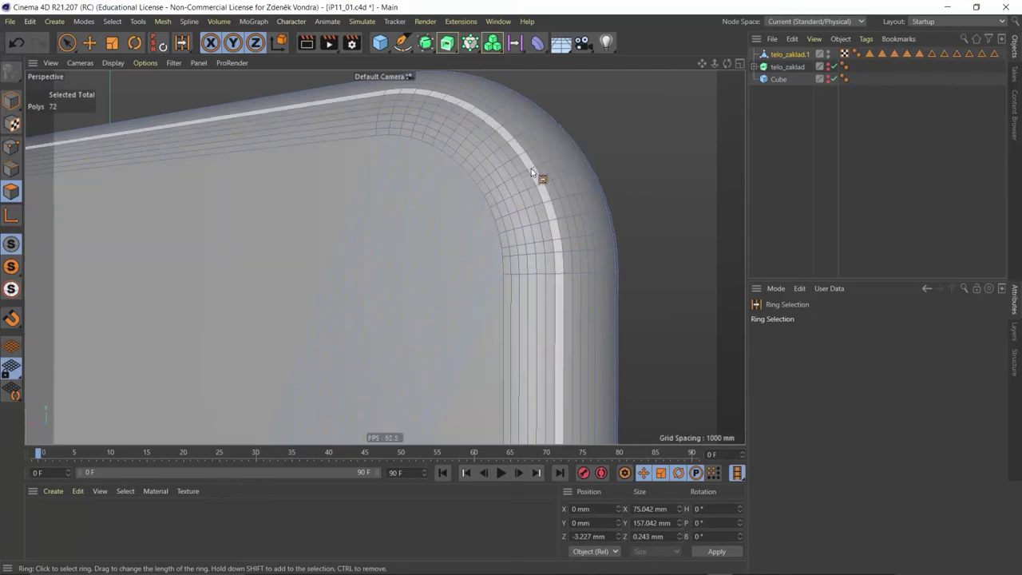
left_click(543, 182)
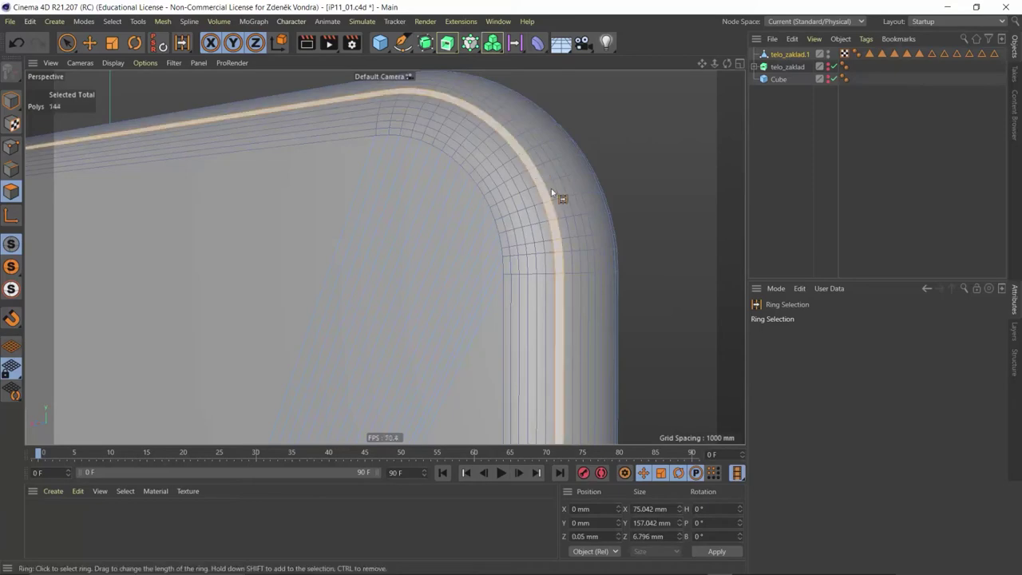
mouse_move(551, 188)
left_mouse_down("alt")
mouse_move(479, 251)
mouse_move(525, 256)
mouse_move(589, 238)
mouse_move(545, 221)
left_mouse_up("alt")
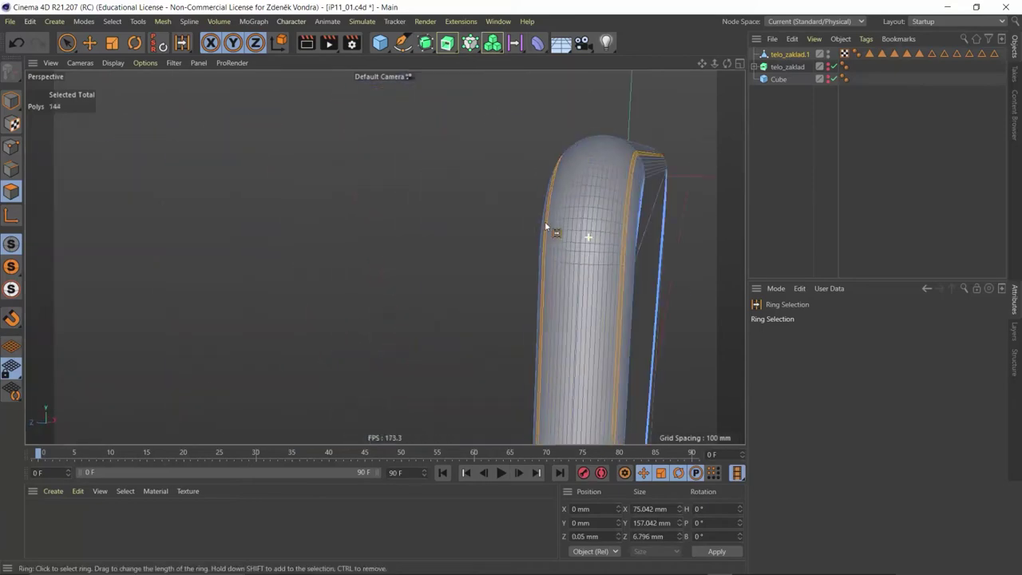
- Inspect both selected rings in the four-view layout and the maximized top view
middle_click(545, 221)
scroll(446, 302, "up", 2)
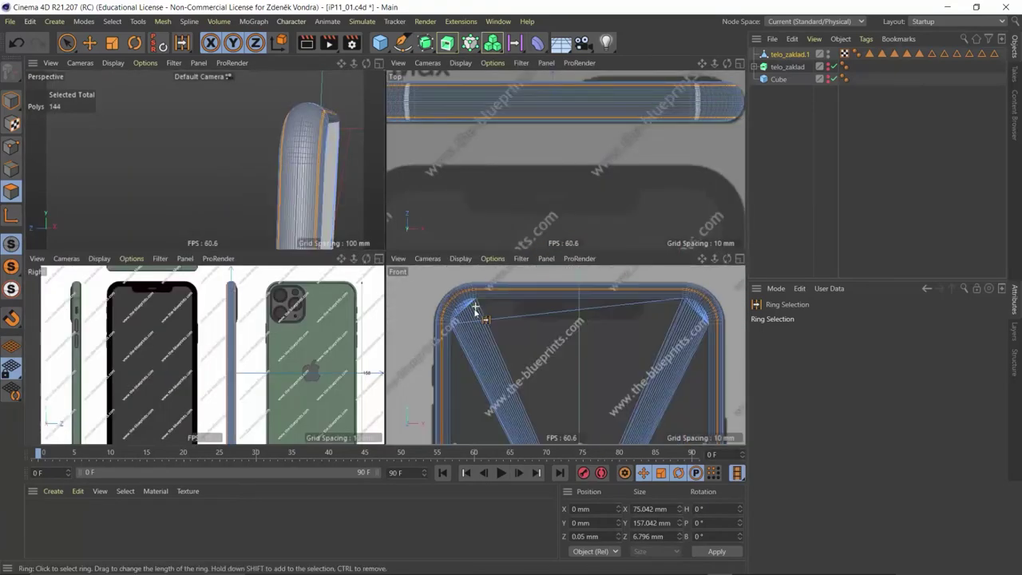
scroll(447, 304, "up", 2)
scroll(451, 305, "up", 2)
scroll(454, 307, "up", 2)
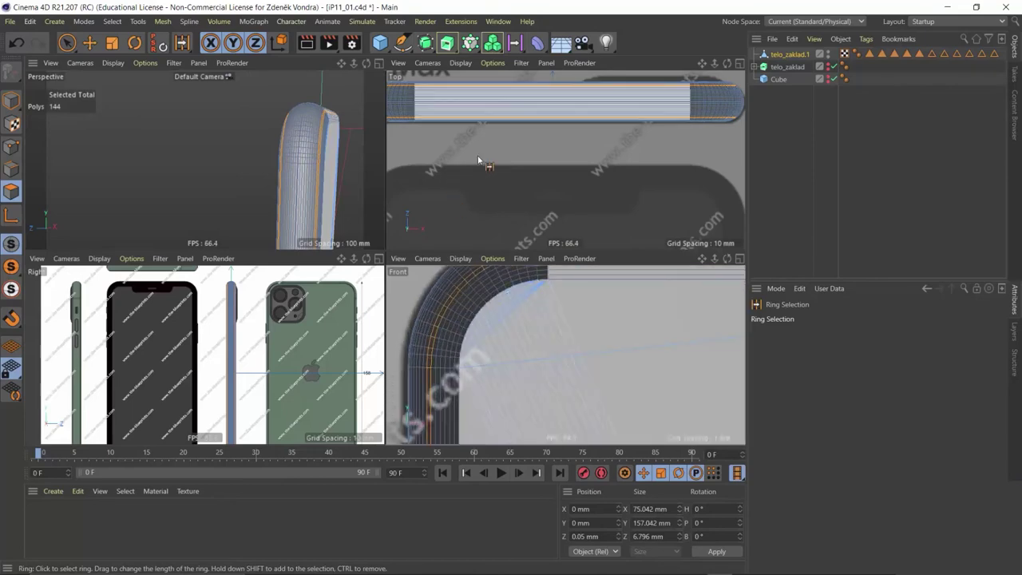
middle_click(589, 110)
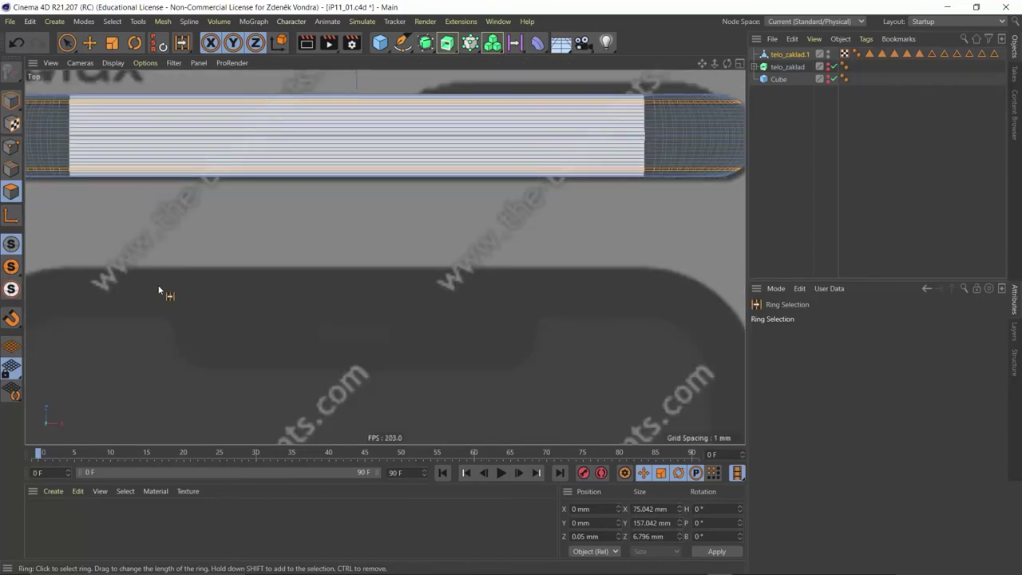
scroll(159, 291, "up", 2)
scroll(130, 228, "up", 2)
scroll(163, 251, "up", 2)
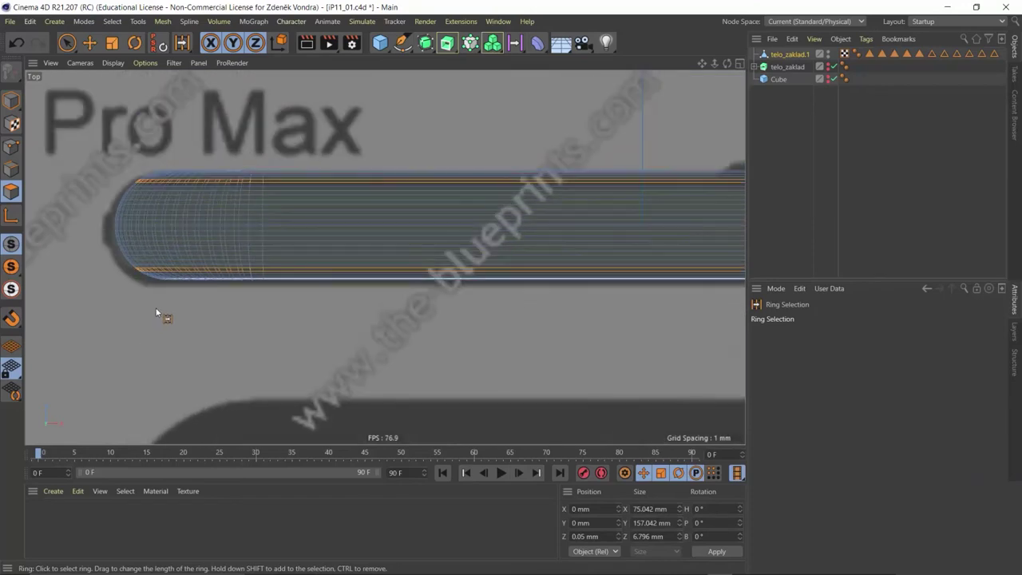
scroll(156, 311, "up", 2)
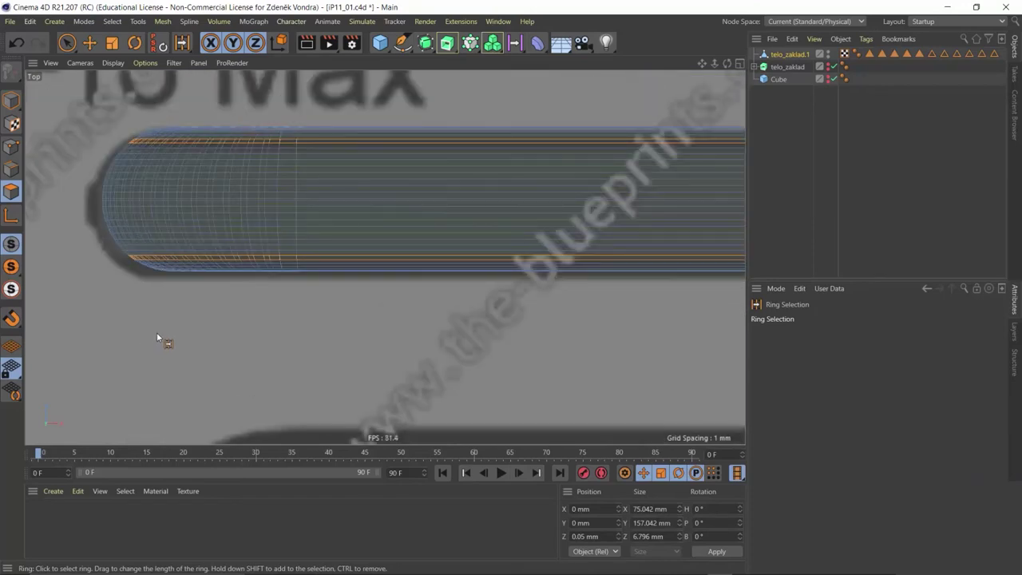
middle_click(171, 290)
left_click_drag(289, 132, 273, 127, "alt")
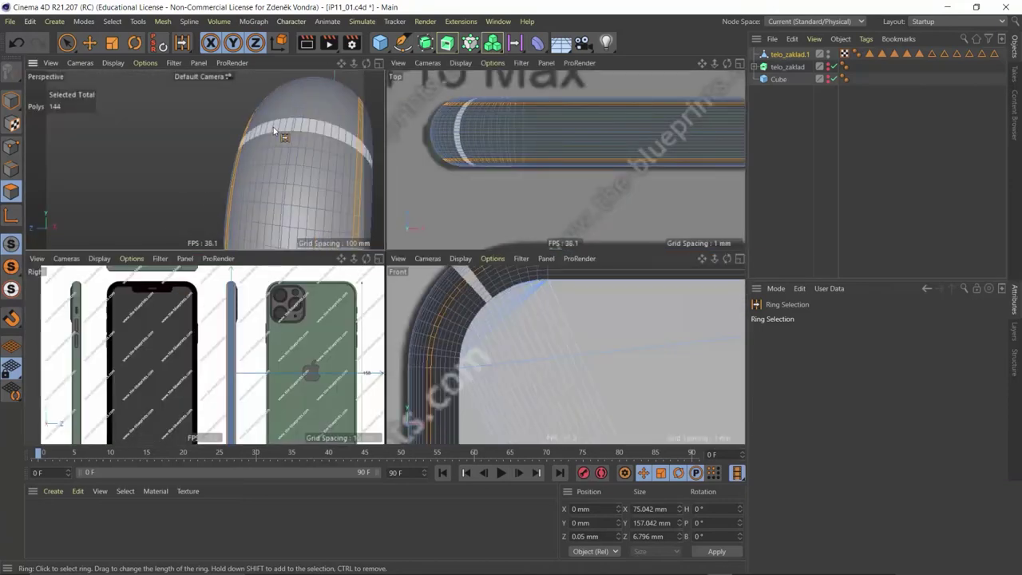
- Undo the extra ring, returning to the original 72-polygon selection
left_click(16, 42)
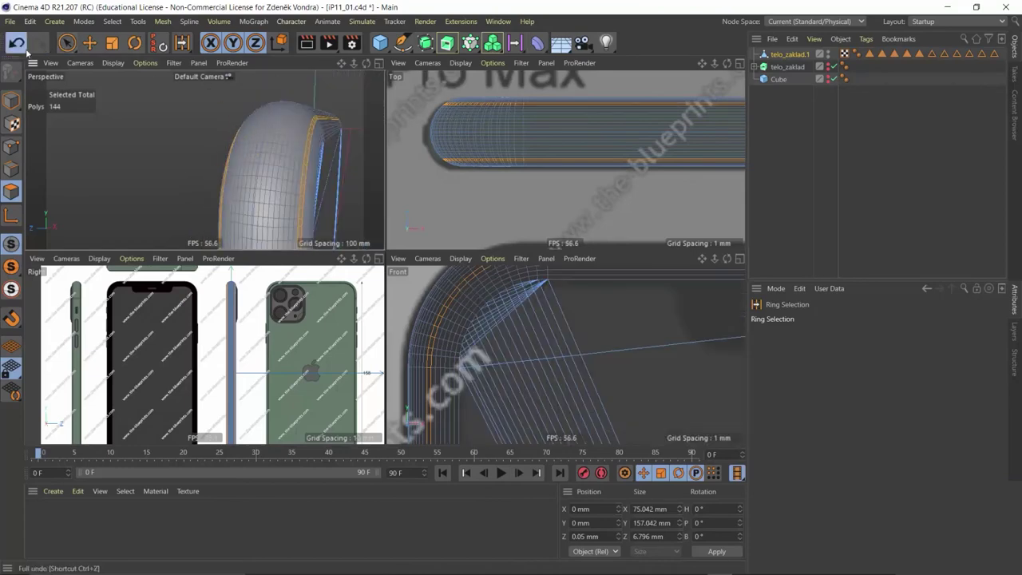
scroll(254, 170, "up", 5)
scroll(254, 170, "down", 3)
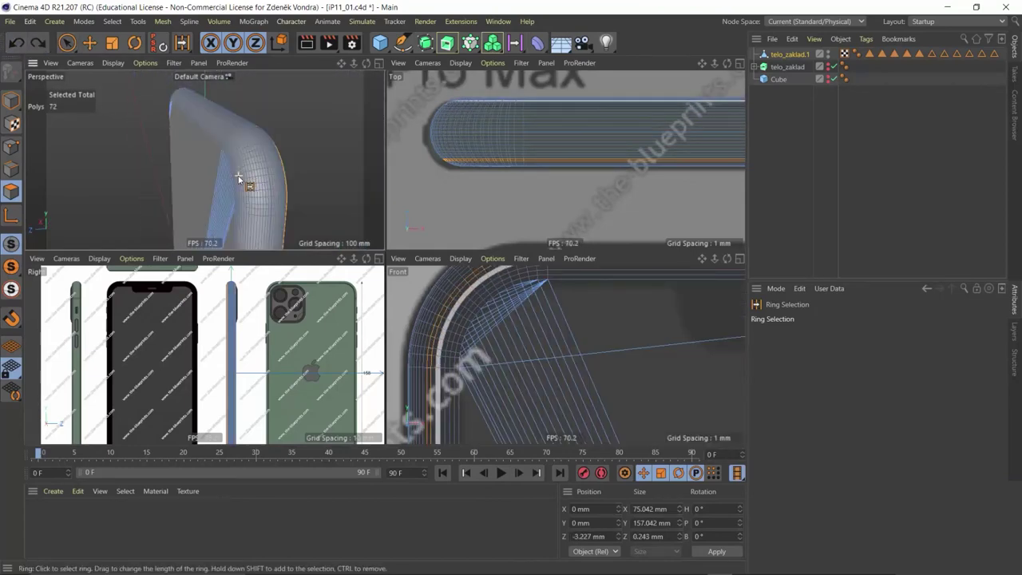
- In the maximized perspective view, add the ring along the curved edge, making 144 polygons
middle_click(254, 170)
scroll(479, 288, "up", 1)
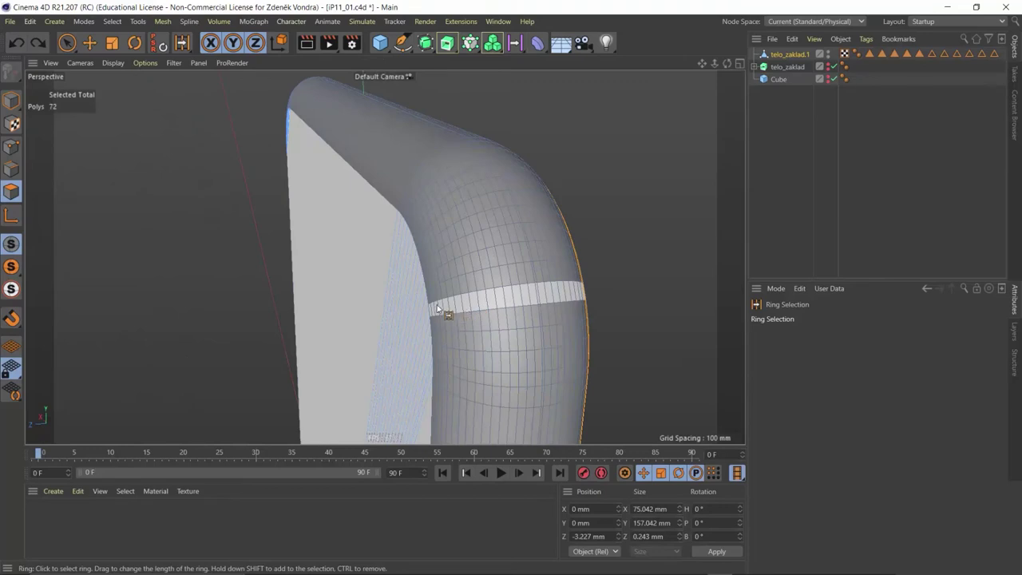
scroll(437, 307, "up", 1)
scroll(486, 319, "up", 1)
scroll(502, 299, "down", 1)
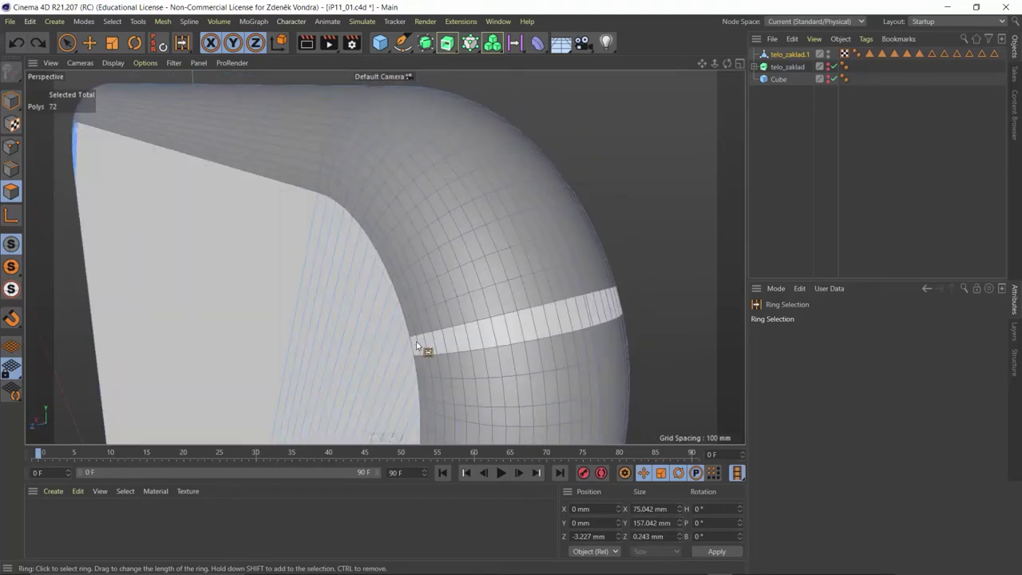
left_click(471, 318, "shift")
left_click_drag(499, 295, 316, 184, "alt")
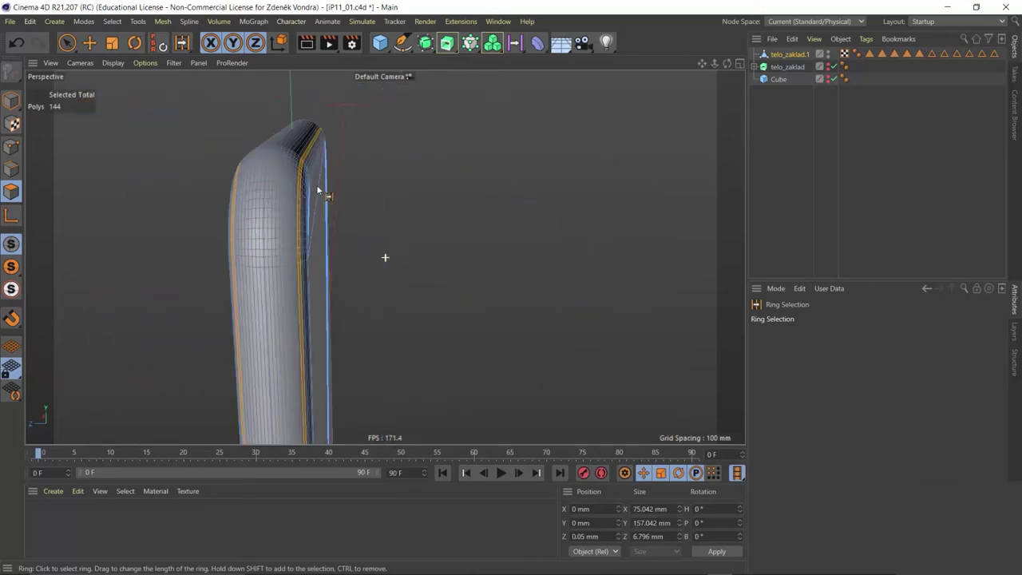
scroll(267, 238, "up", 5)
mouse_move(267, 238)
left_mouse_down("alt")
mouse_move(267, 221)
mouse_move(303, 206)
mouse_move(259, 288)
left_mouse_up("alt")
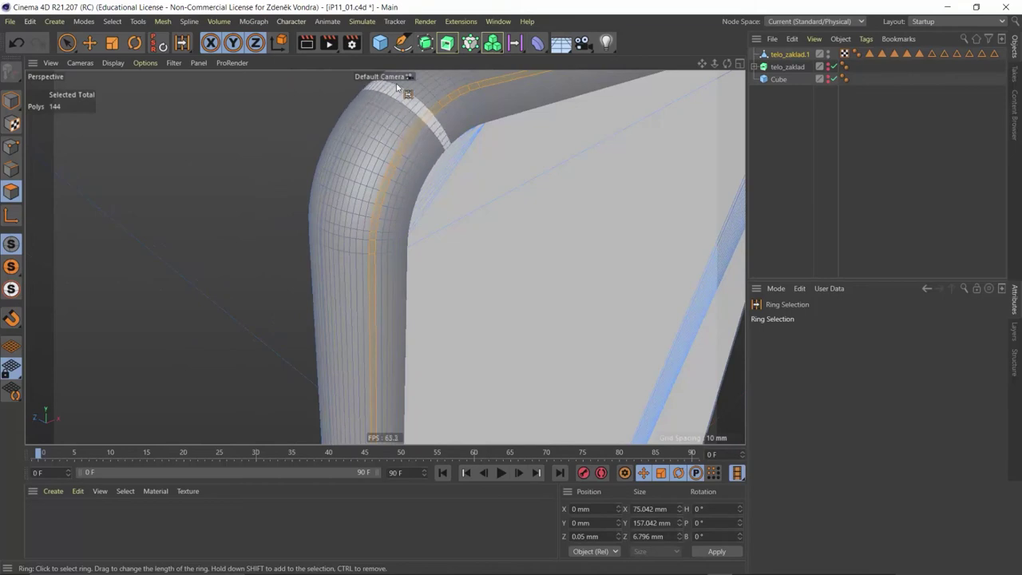
mouse_move(308, 76)
left_mouse_down("alt")
mouse_move(343, 223)
mouse_move(421, 119)
mouse_move(354, 208)
mouse_move(373, 214)
left_mouse_up("alt")
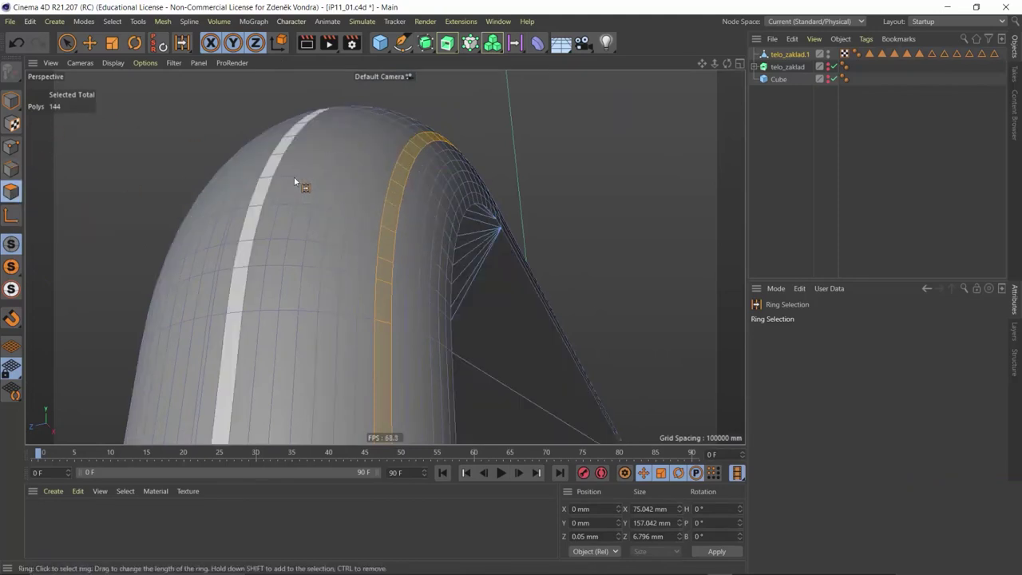
- Extrude the selected polygons with an initial -0.1 mm offset
right_click(400, 189)
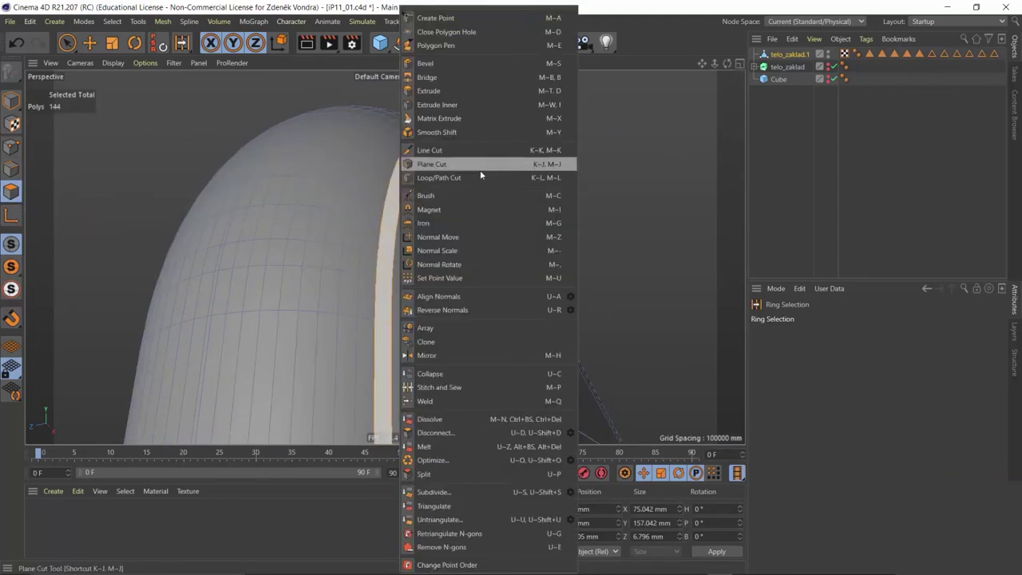
left_click(465, 104)
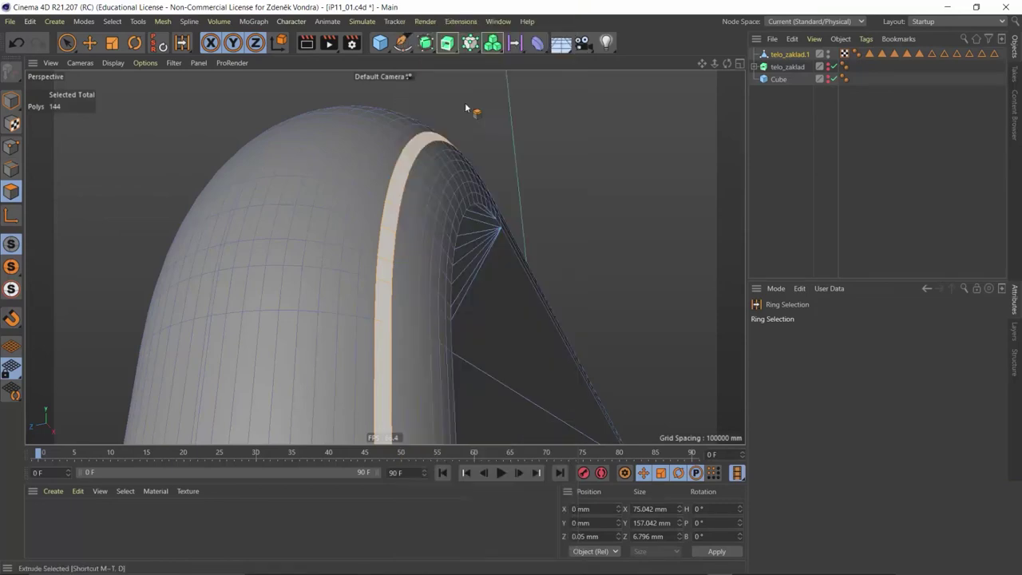
mouse_move(465, 102)
left_mouse_down("alt")
mouse_move(409, 169)
mouse_move(412, 122)
left_mouse_up("alt")
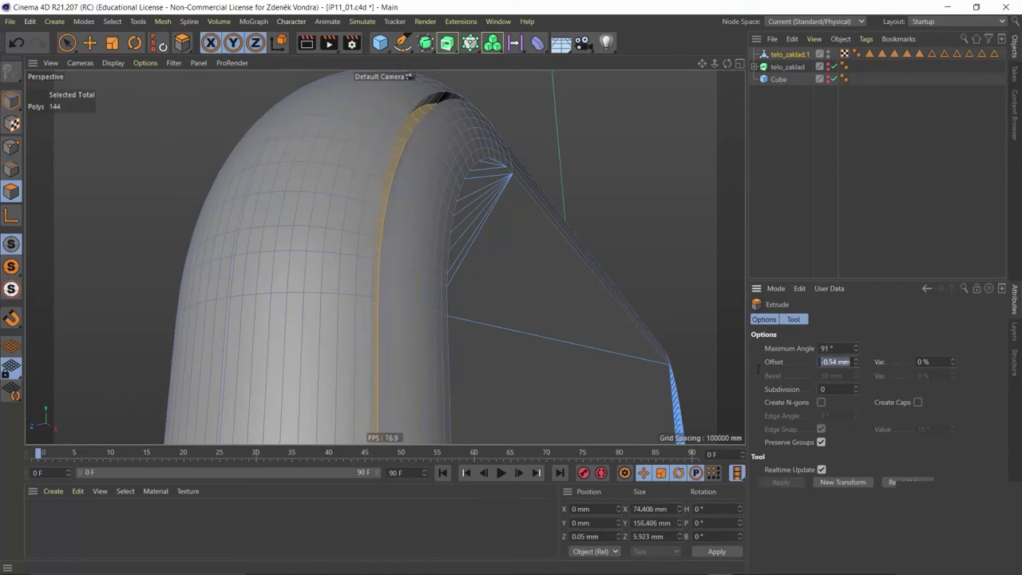
type("-0.1")
key("Return")
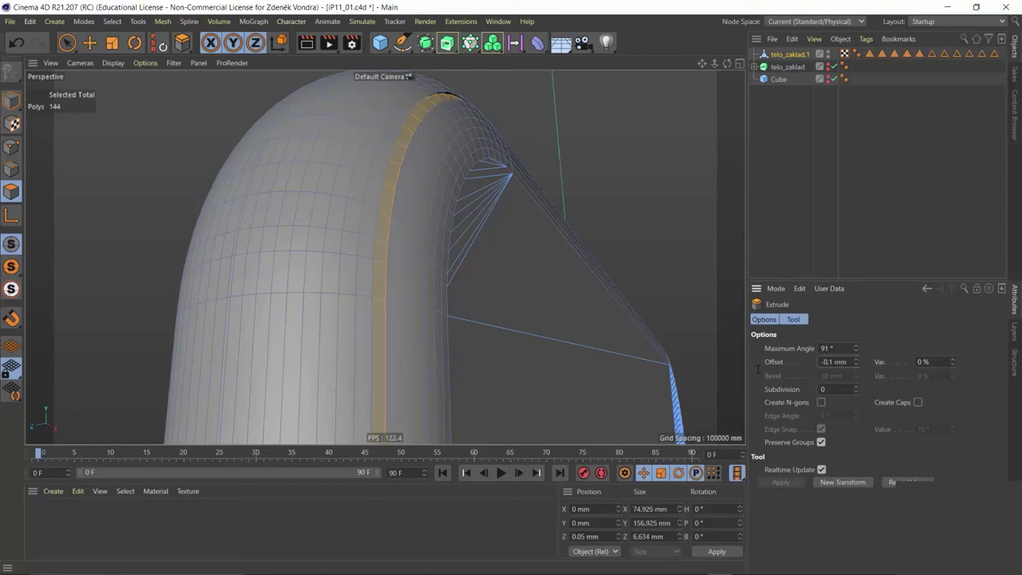
- Change the extrusion offset to -0.05 mm and render a preview to the Picture Viewer
mouse_move(424, 128)
left_mouse_down("alt")
mouse_move(383, 130)
mouse_move(413, 128)
left_mouse_up("alt")
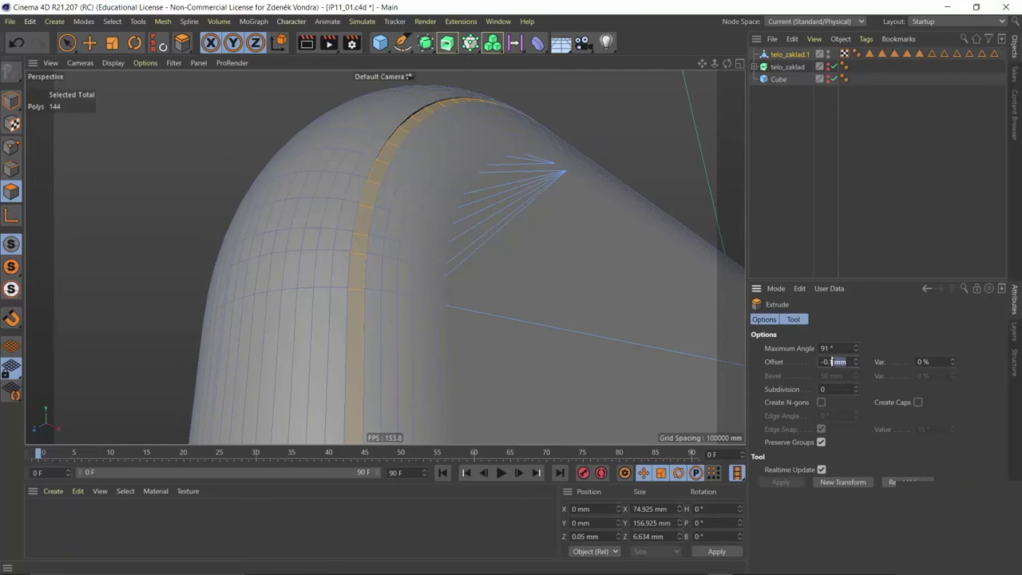
key("BackSpace")
key("BackSpace")
type("05")
key("Return")
mouse_move(539, 381)
left_mouse_down("alt")
mouse_move(469, 206)
mouse_move(523, 169)
mouse_move(486, 207)
mouse_move(584, 244)
mouse_move(398, 248)
mouse_move(382, 258)
left_mouse_up("alt")
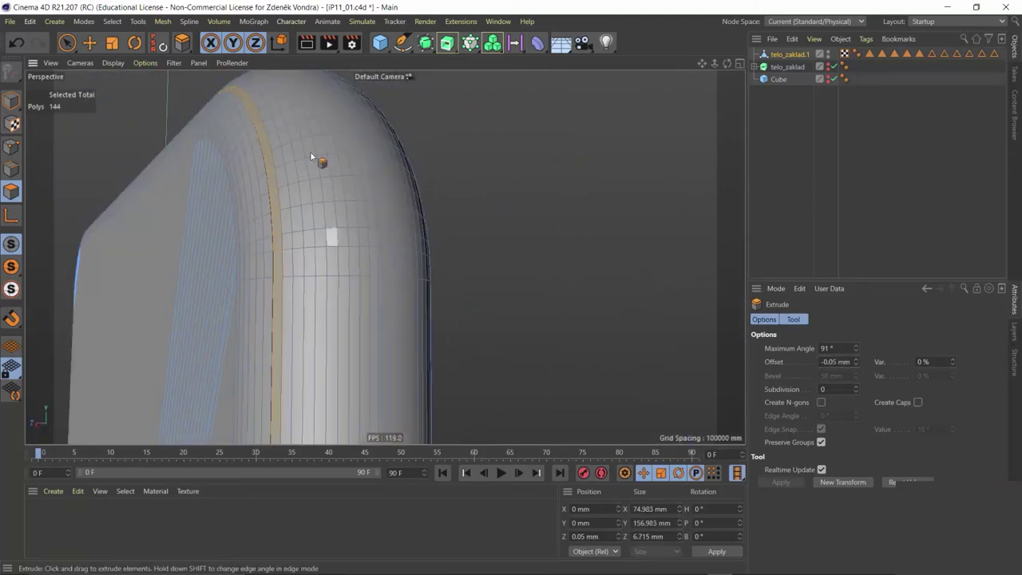
left_click(330, 42)
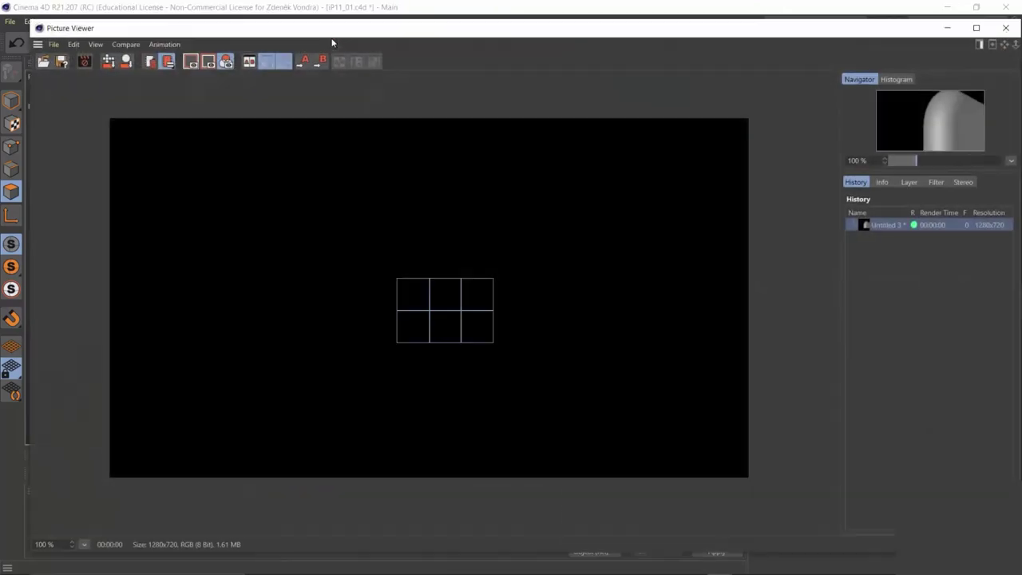
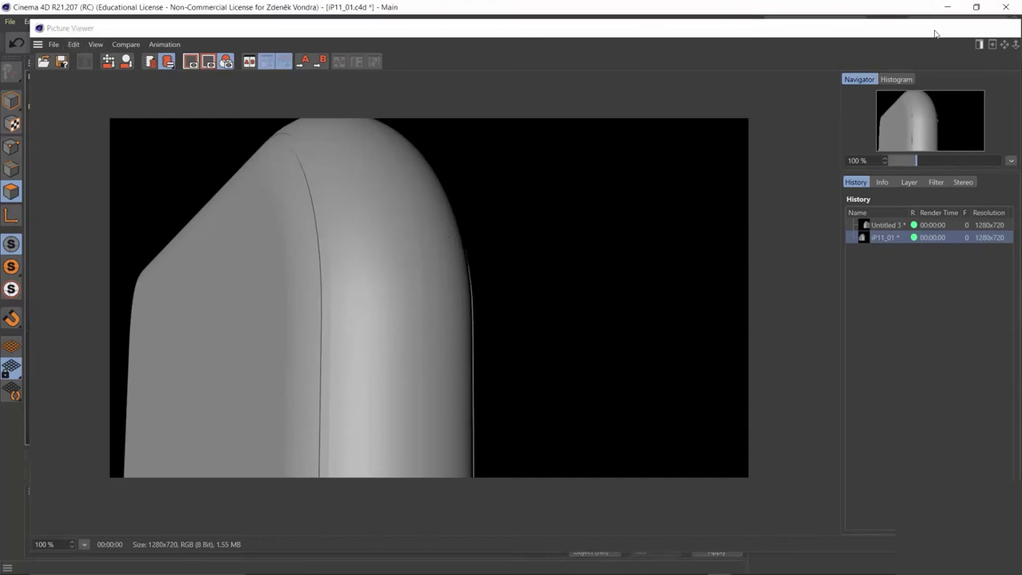
- Close the Picture Viewer and orbit the Perspective view to the phone body's front face
left_click(946, 28)
mouse_move(361, 263)
left_mouse_down("alt")
mouse_move(239, 256)
mouse_move(602, 296)
mouse_move(365, 186)
mouse_move(392, 214)
mouse_move(301, 235)
mouse_move(288, 205)
mouse_move(346, 228)
mouse_move(336, 230)
left_mouse_up("alt")
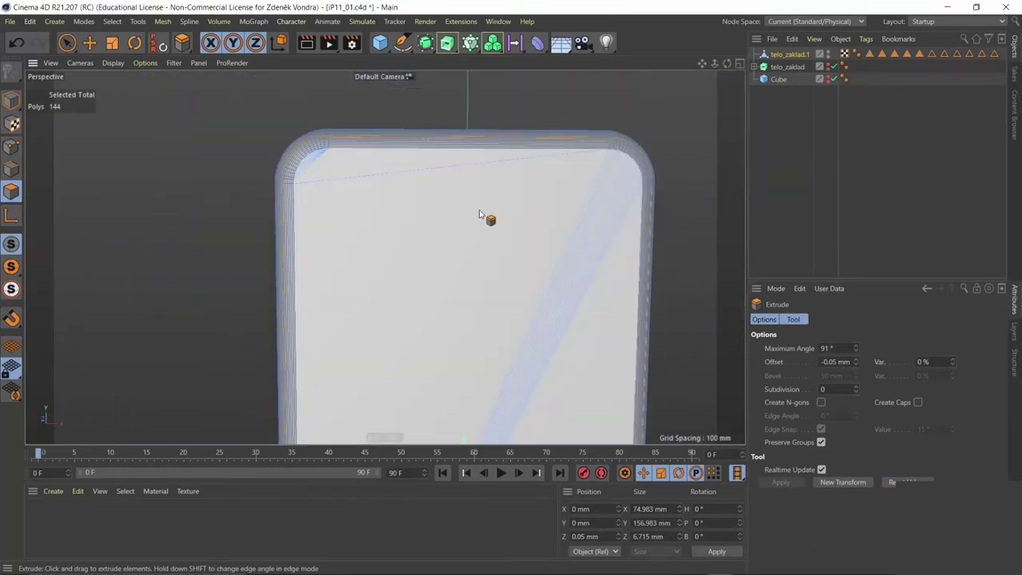
- Switch to Edges mode with Live Selection and select the front face's top edge
mouse_move(479, 214)
left_mouse_down("alt")
mouse_move(484, 171)
mouse_move(480, 178)
left_mouse_up("alt")
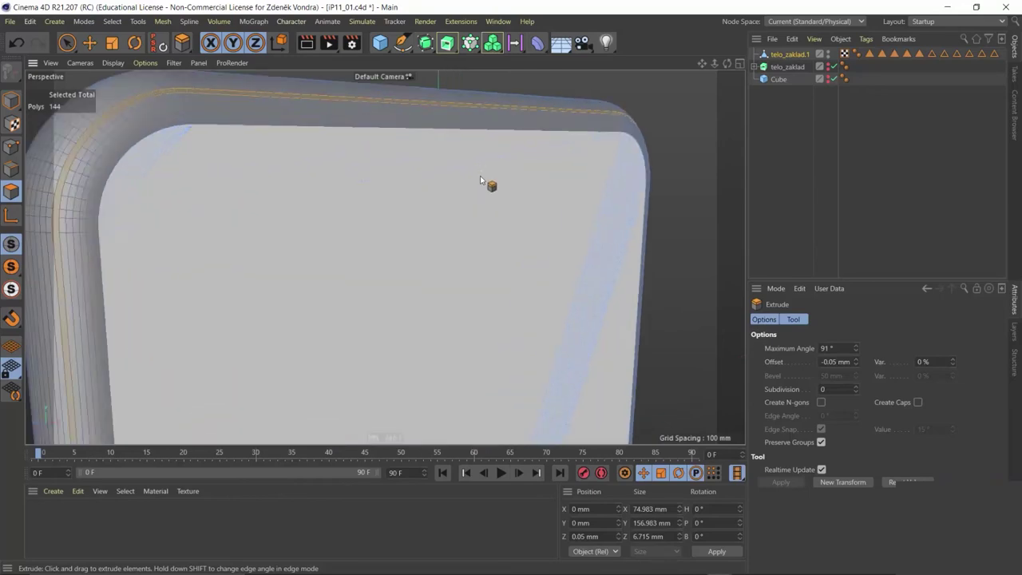
scroll(480, 178, "down", 2)
scroll(479, 177, "down", 1)
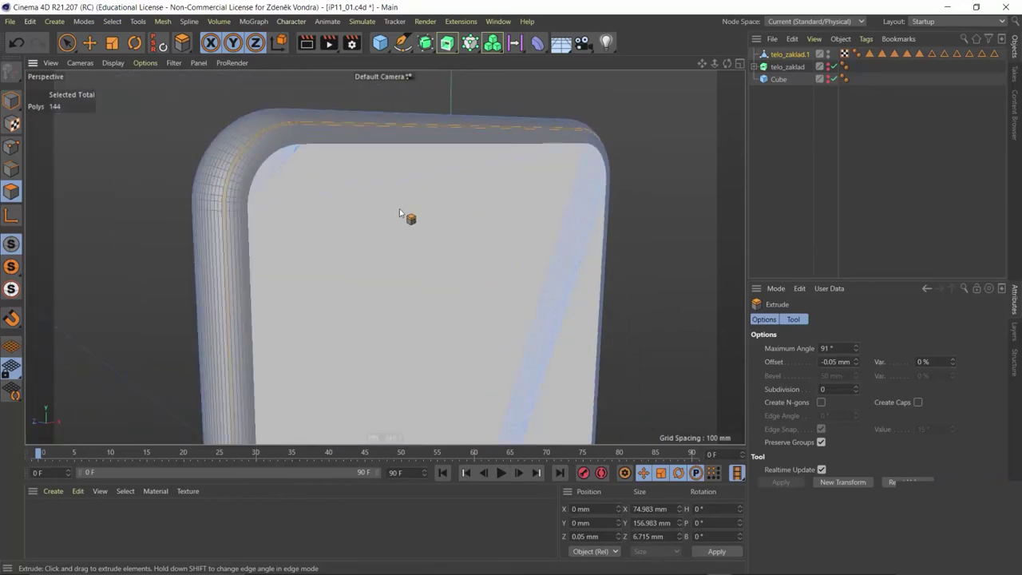
left_click(11, 169)
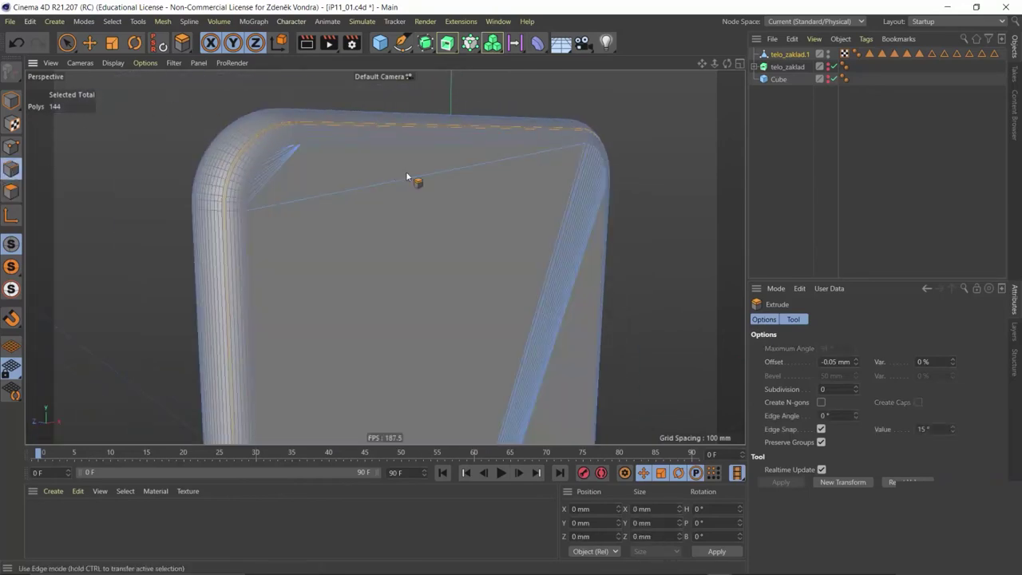
scroll(431, 144, "up", 2)
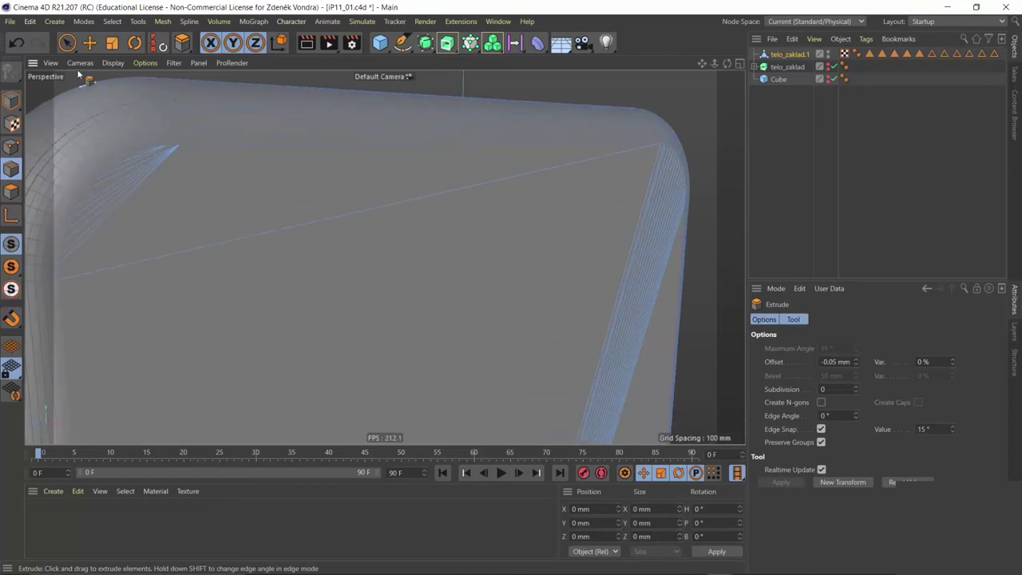
left_click(69, 44)
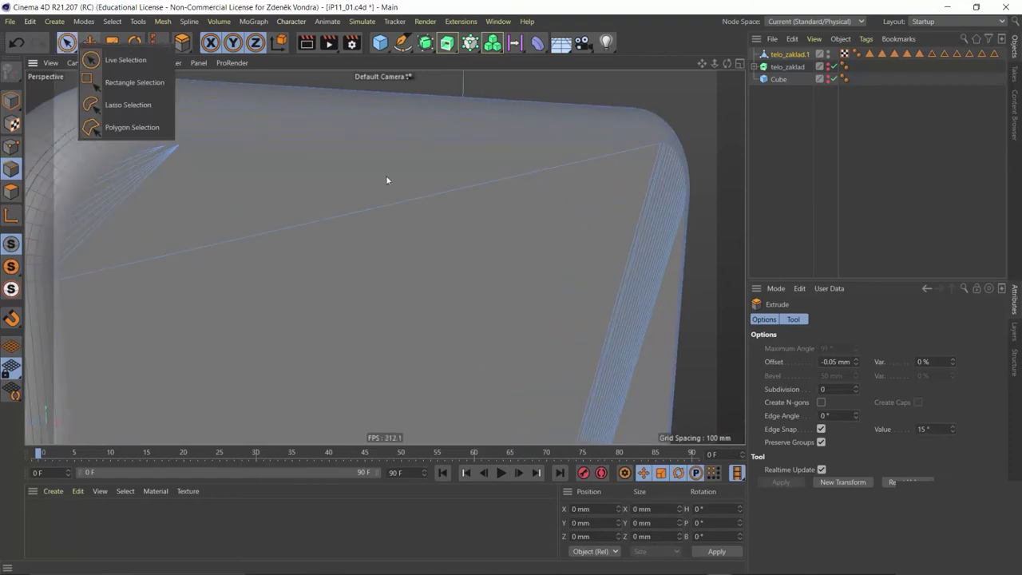
left_click(424, 144)
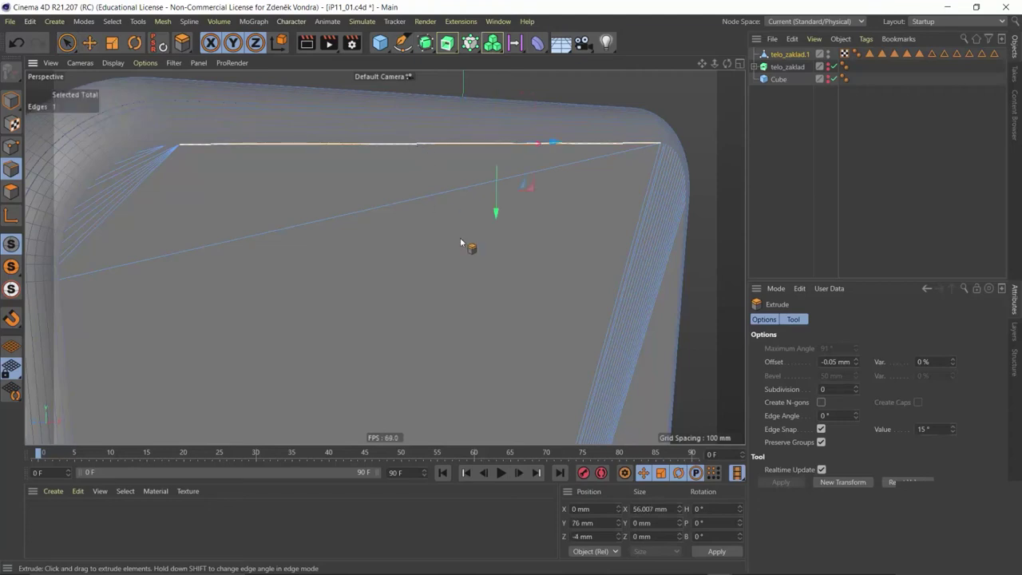
- Turn the view head-on and add the front face's bottom edge to the selection
mouse_move(461, 242)
left_mouse_down("alt")
mouse_move(392, 292)
mouse_move(461, 308)
mouse_move(454, 66)
mouse_move(383, 283)
mouse_move(353, 206)
mouse_move(346, 241)
mouse_move(378, 256)
left_mouse_up("alt")
scroll(452, 66, "down", 2)
scroll(392, 292, "up", 2)
scroll(352, 302, "up", 2)
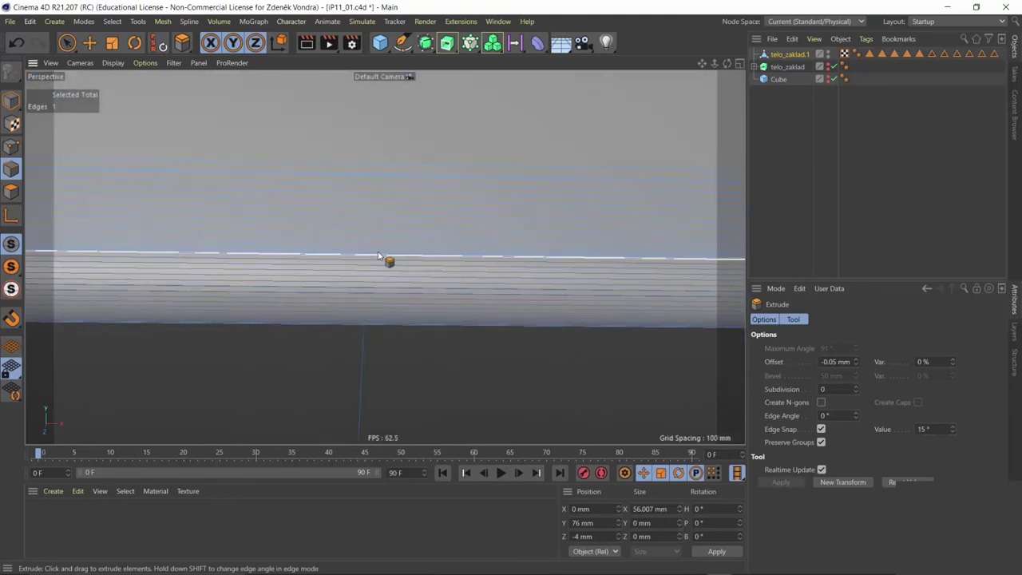
left_click(379, 256, "shift")
- Check both ends of the body, then switch to the four-view layout
mouse_move(468, 210)
left_mouse_down("alt")
mouse_move(473, 158)
mouse_move(443, 338)
mouse_move(445, 323)
left_mouse_up("alt")
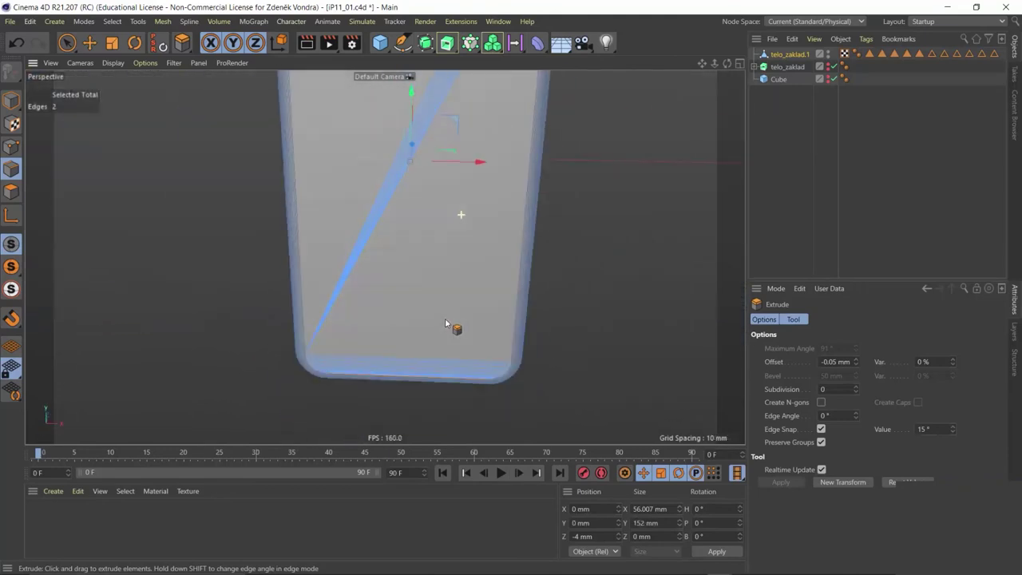
scroll(455, 199, "down", 2)
mouse_move(454, 199)
left_mouse_down("alt")
mouse_move(456, 298)
mouse_move(423, 263)
mouse_move(515, 260)
mouse_move(452, 294)
mouse_move(475, 148)
mouse_move(486, 189)
mouse_move(466, 174)
left_mouse_up("alt")
scroll(424, 257, "up", 2)
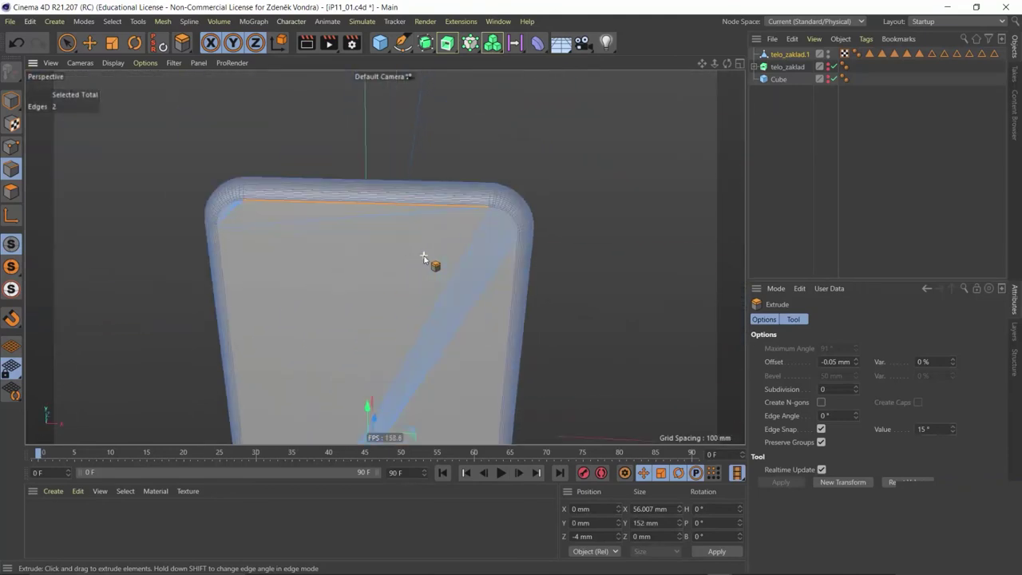
scroll(469, 142, "down", 2)
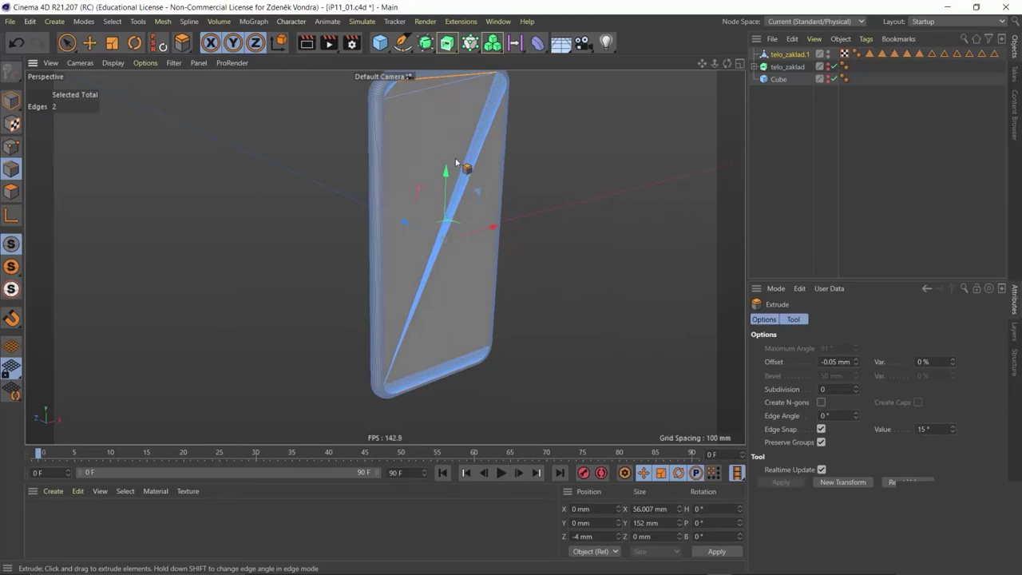
middle_click(455, 159)
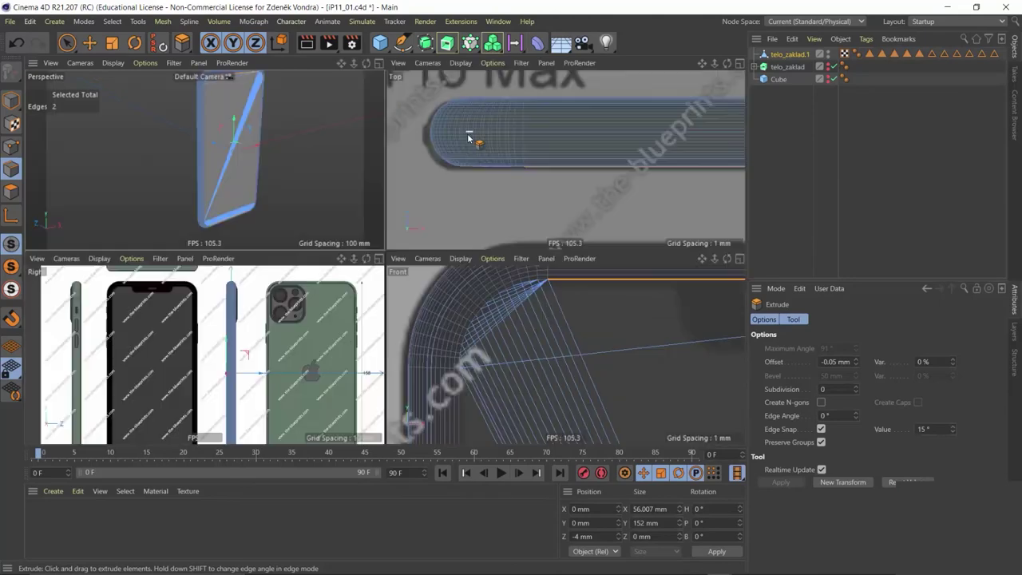
- Switch to Polygons mode, select the flat front face, and check its side edge in Perspective
left_click(5, 192)
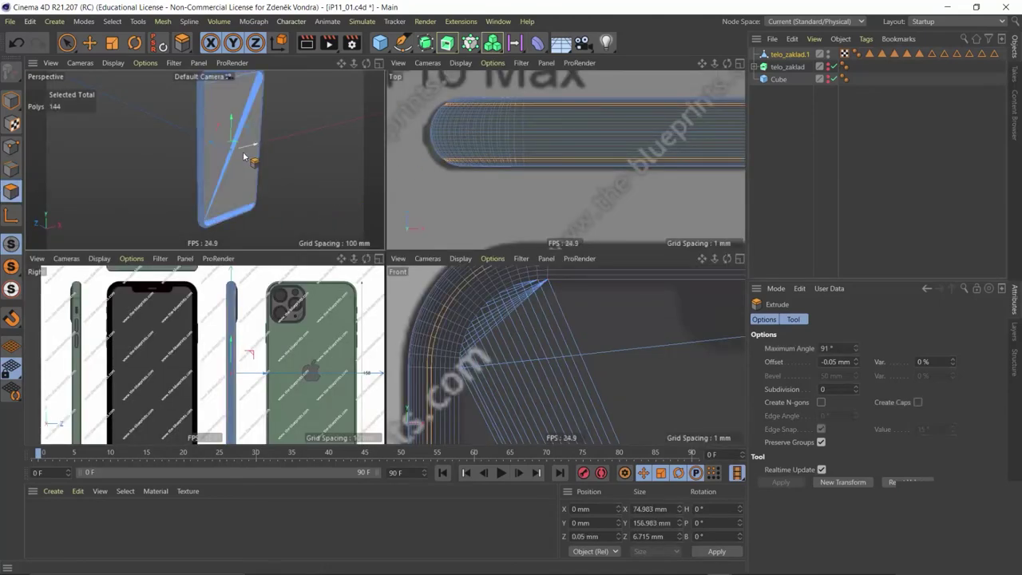
left_click(249, 184)
middle_click(237, 169)
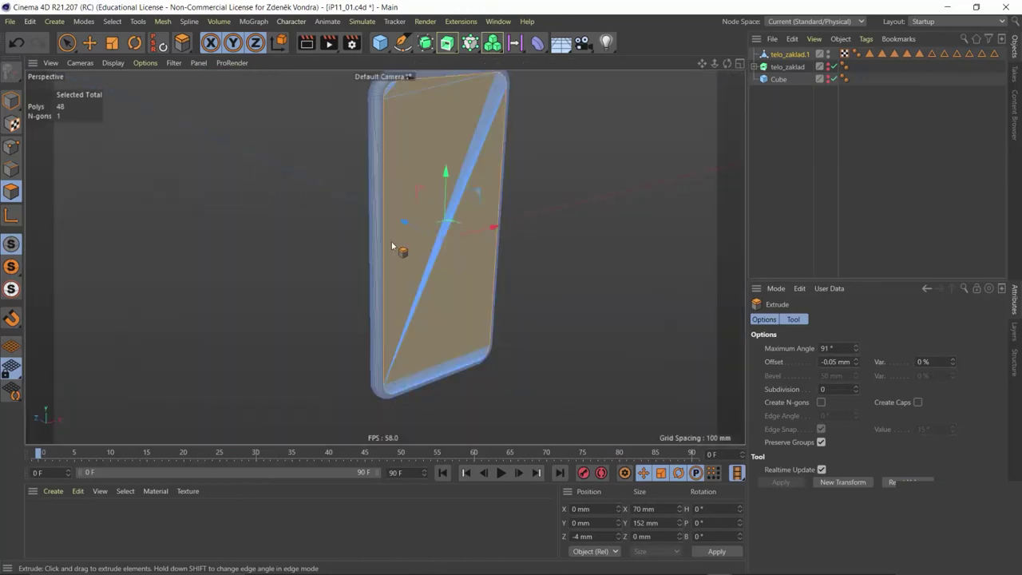
left_click_drag(414, 208, 464, 174, "alt")
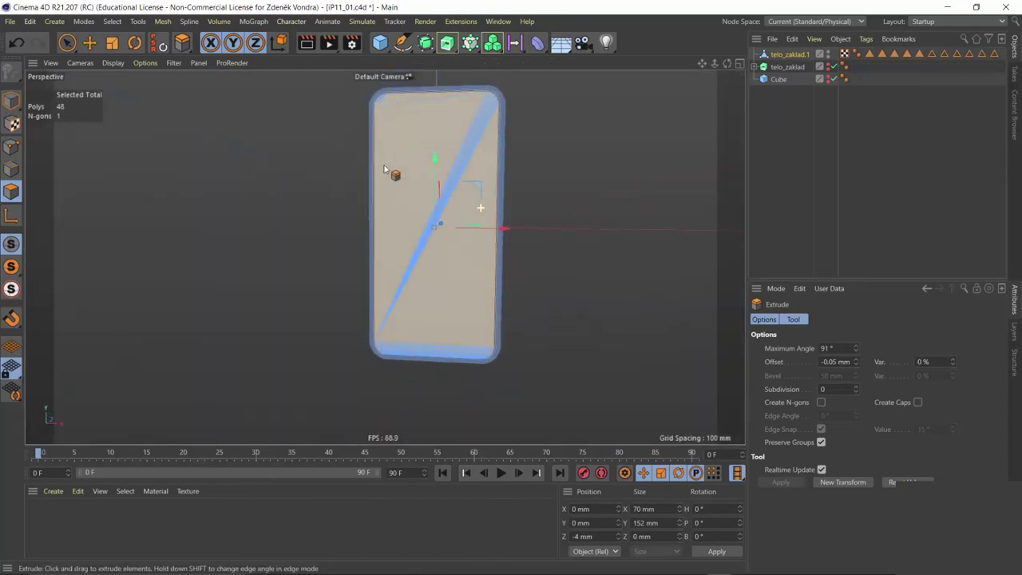
middle_click(463, 174)
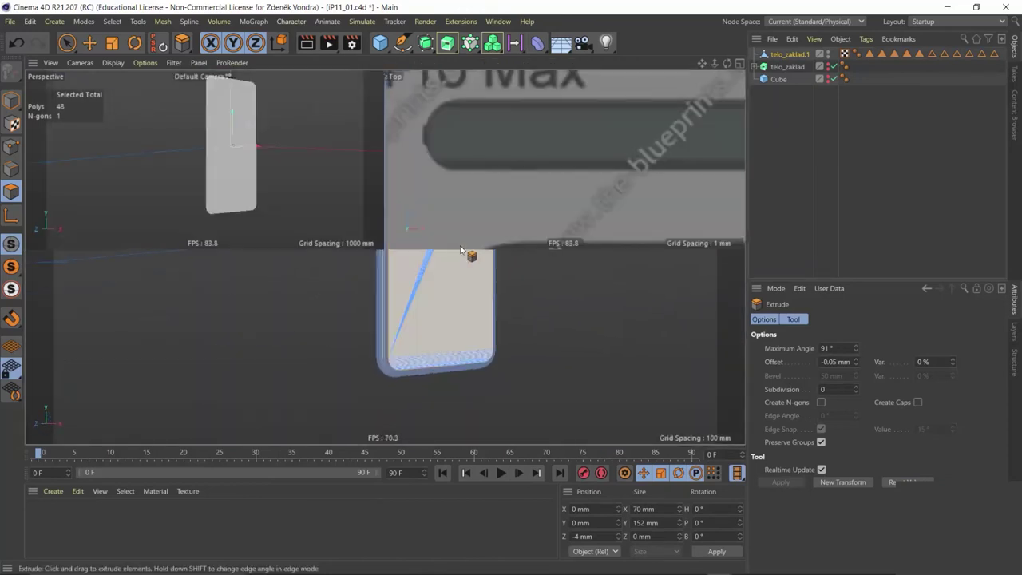
- Maximise the Front view and zoom out to the body's top end
middle_click(444, 264)
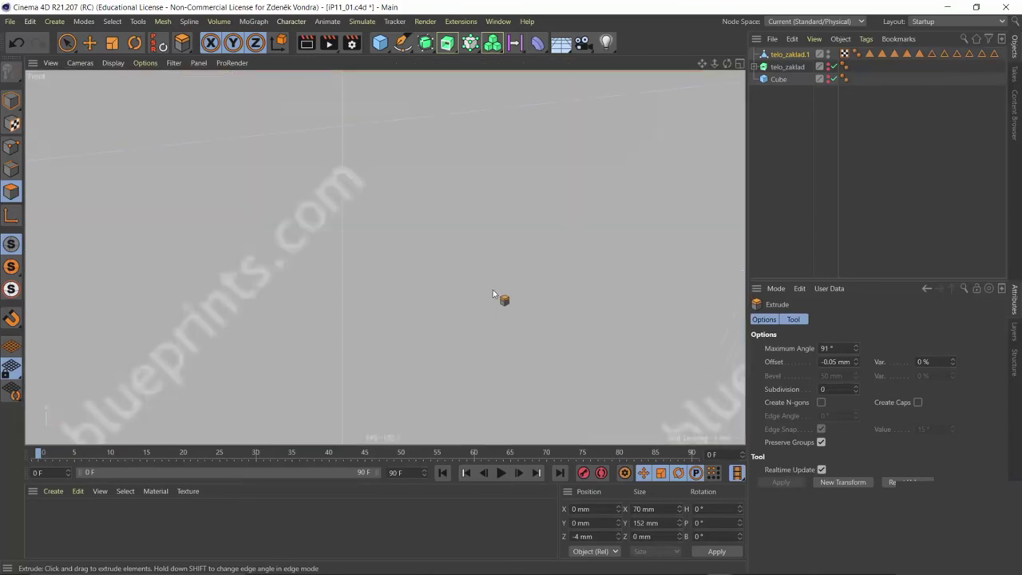
scroll(492, 293, "down", 3)
scroll(493, 293, "down", 3)
scroll(417, 263, "down", 2)
scroll(416, 263, "down", 2)
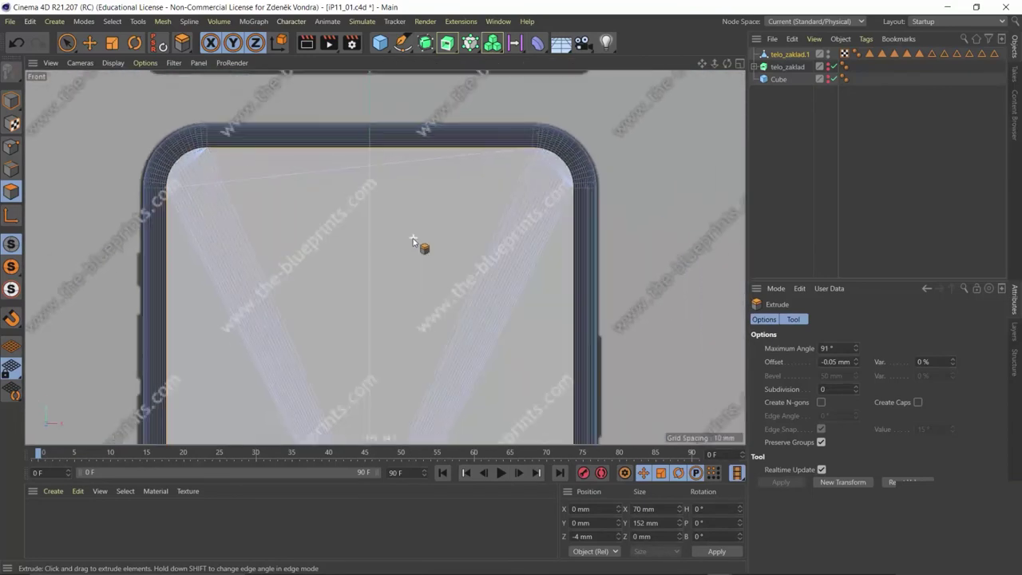
- Start Plane Cut (M~J) with Plane Mode World and Plane YZ
key("m")
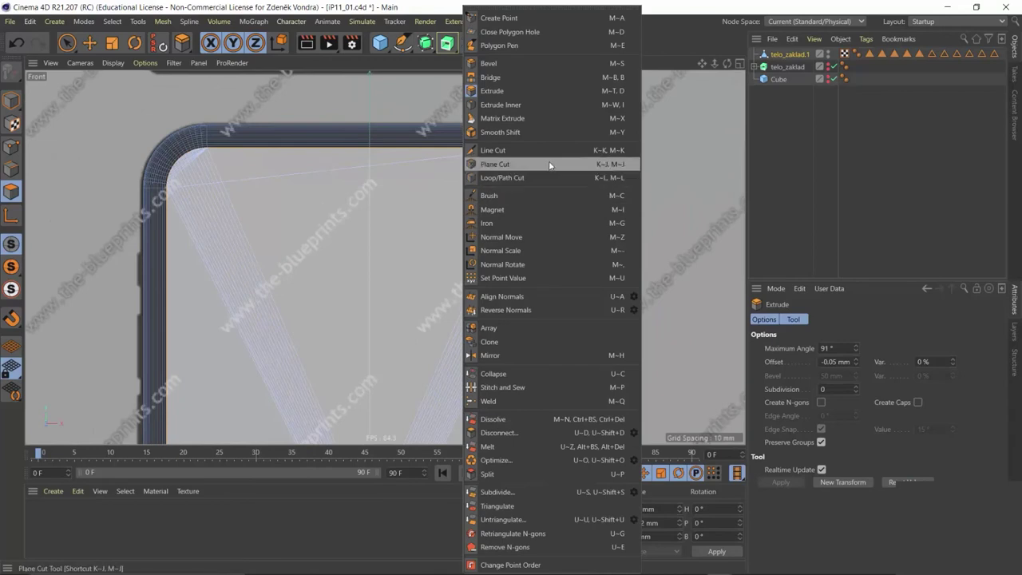
left_click(547, 164)
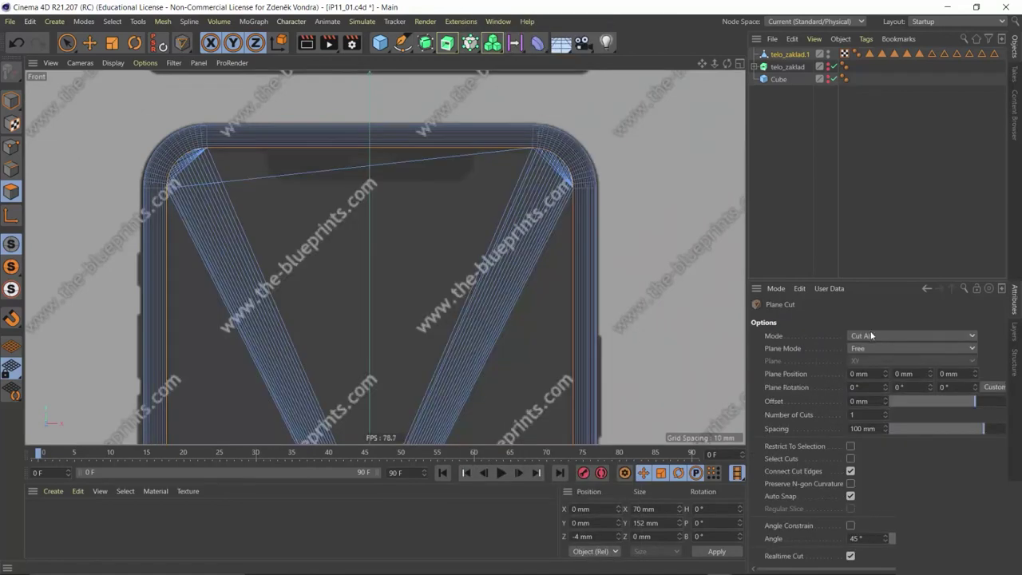
left_click(866, 348)
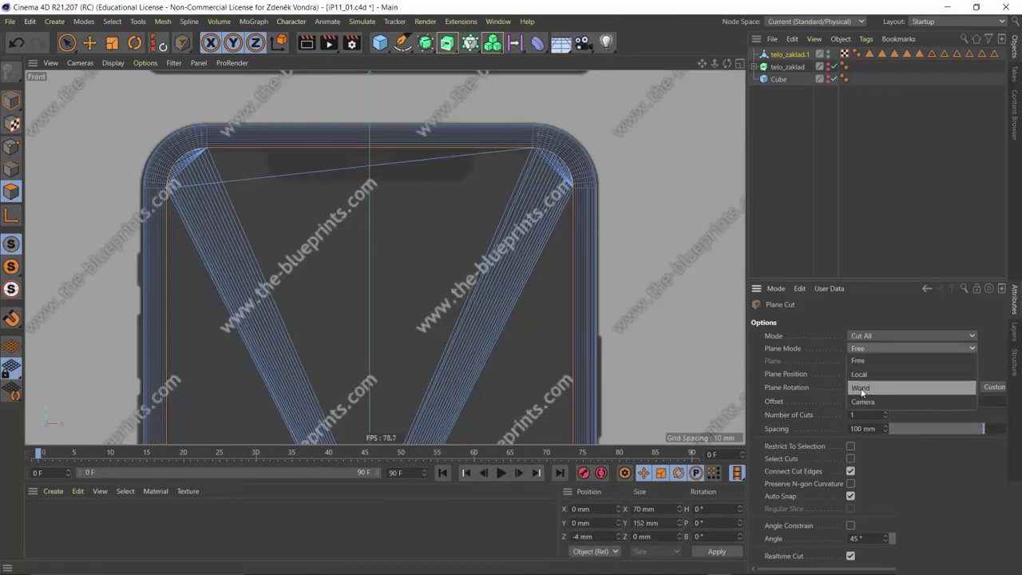
left_click(863, 390)
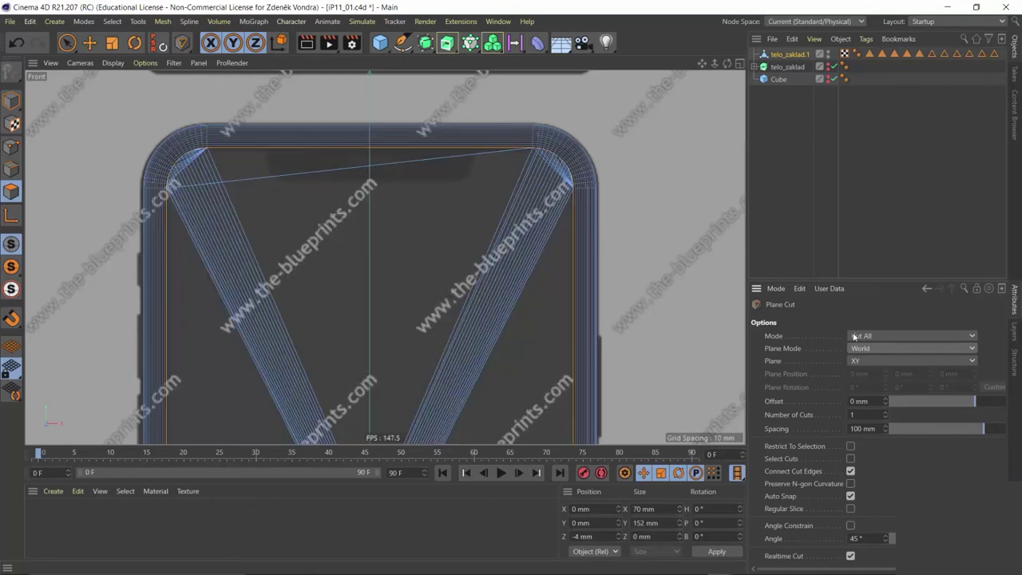
left_click(882, 360)
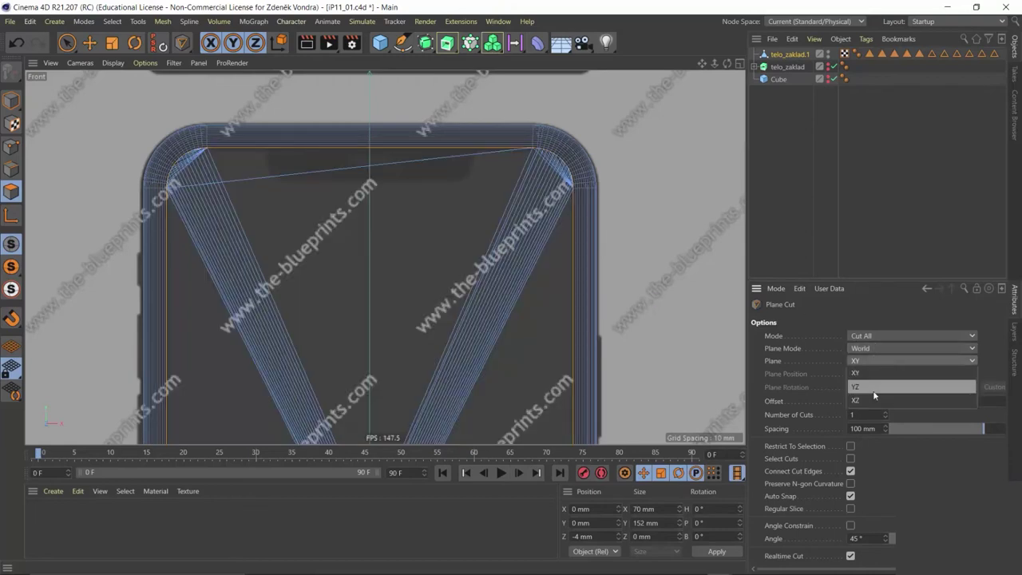
left_click(876, 388)
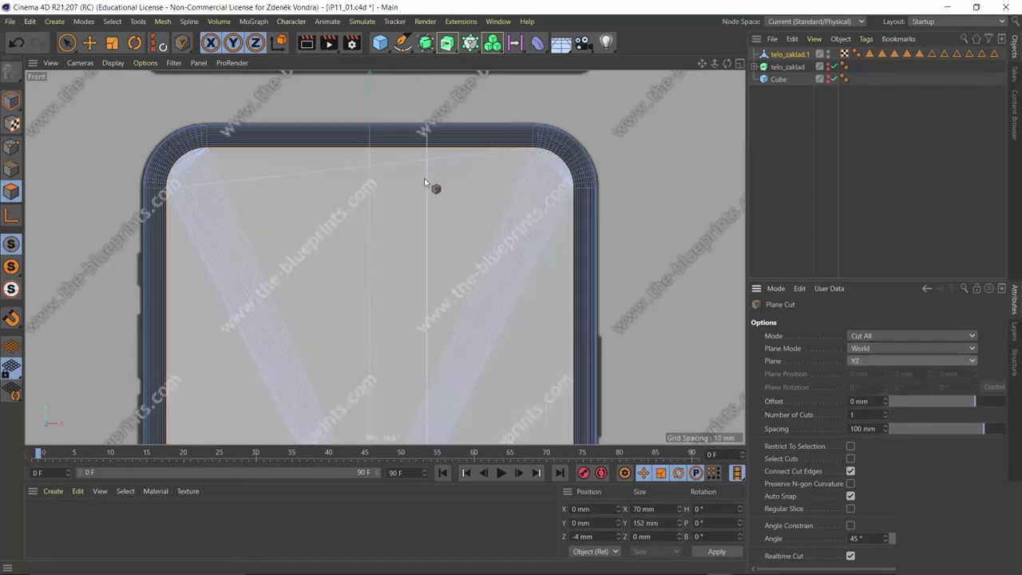
- Place vertical cuts at the notch's right and left ends
scroll(434, 192, "up", 3)
scroll(490, 153, "up", 3)
scroll(494, 198, "down", 3)
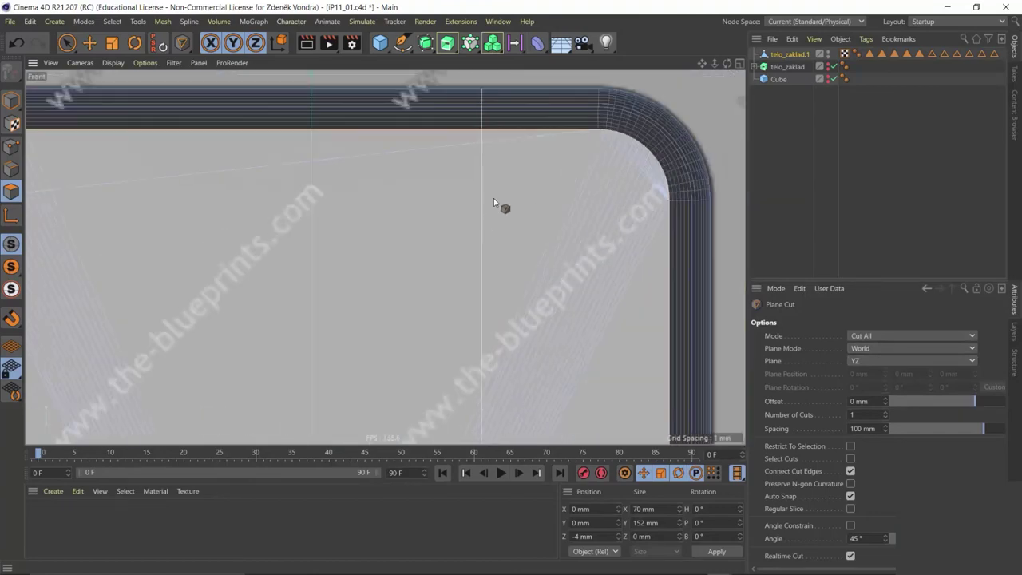
scroll(499, 348, "down", 3)
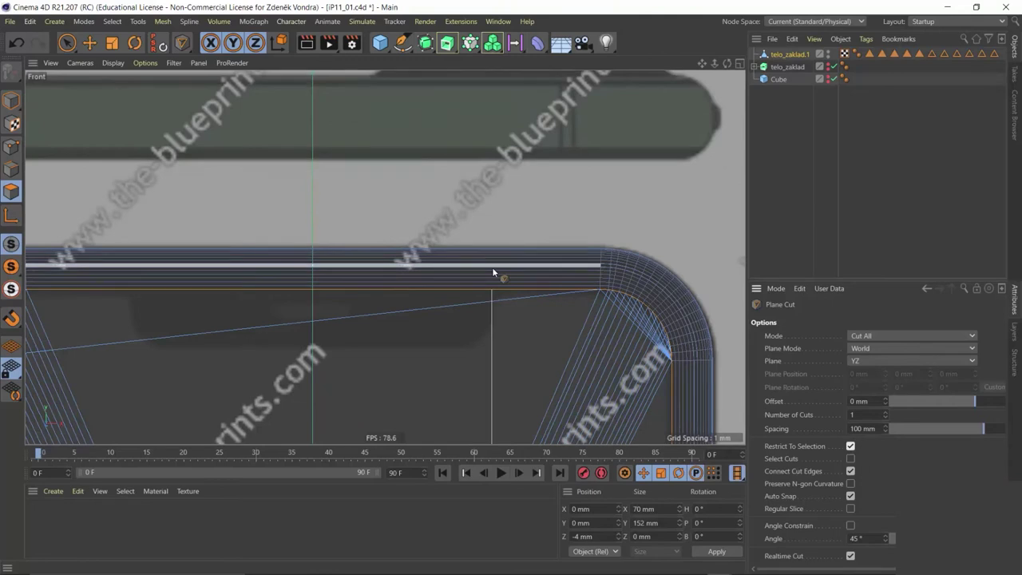
left_click(493, 272)
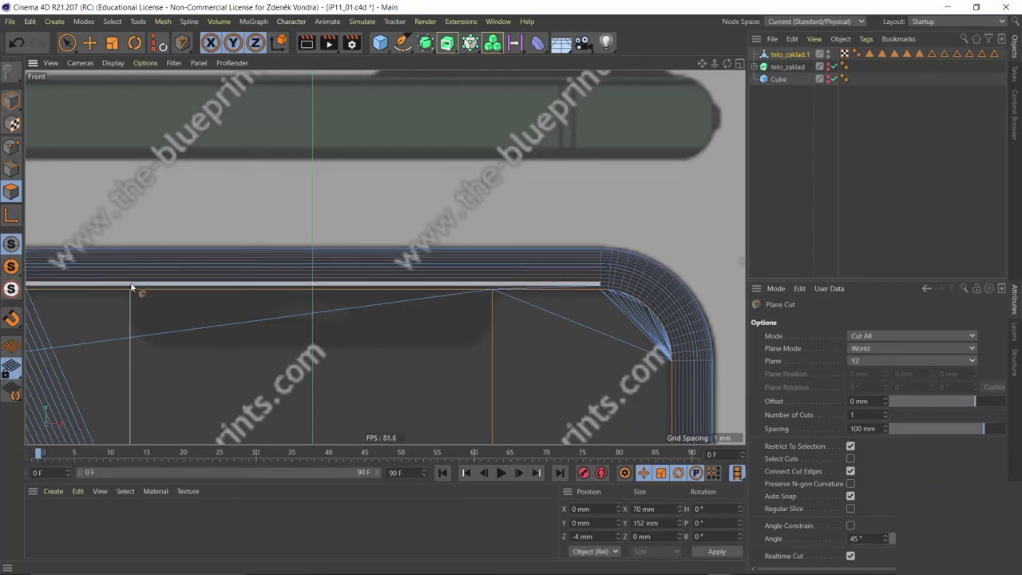
left_click(132, 286)
middle_click(420, 343)
- Inspect the new vertical cuts in Perspective and switch Plane Cut to the XZ plane
middle_click(223, 187)
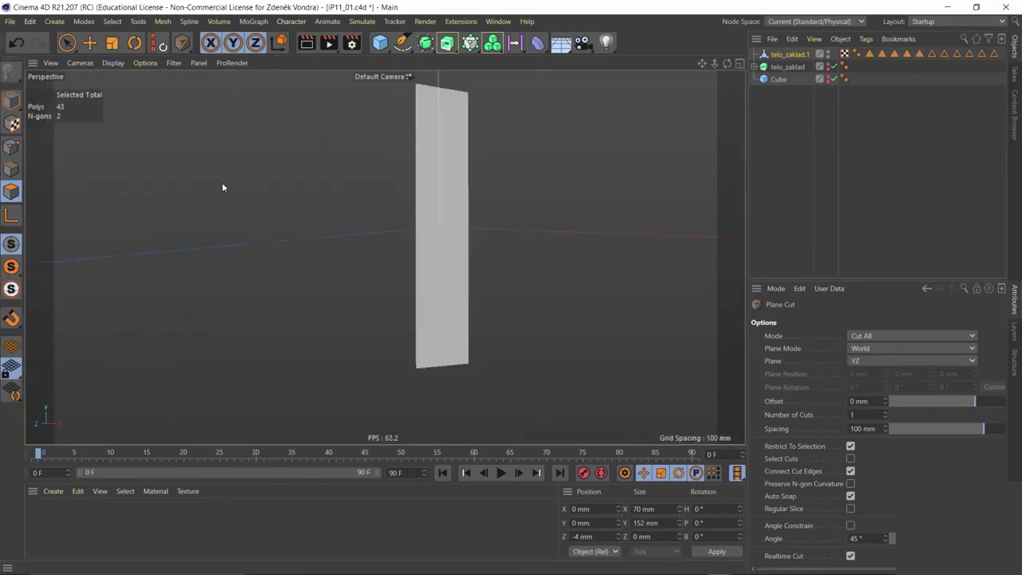
scroll(415, 191, "up", 3)
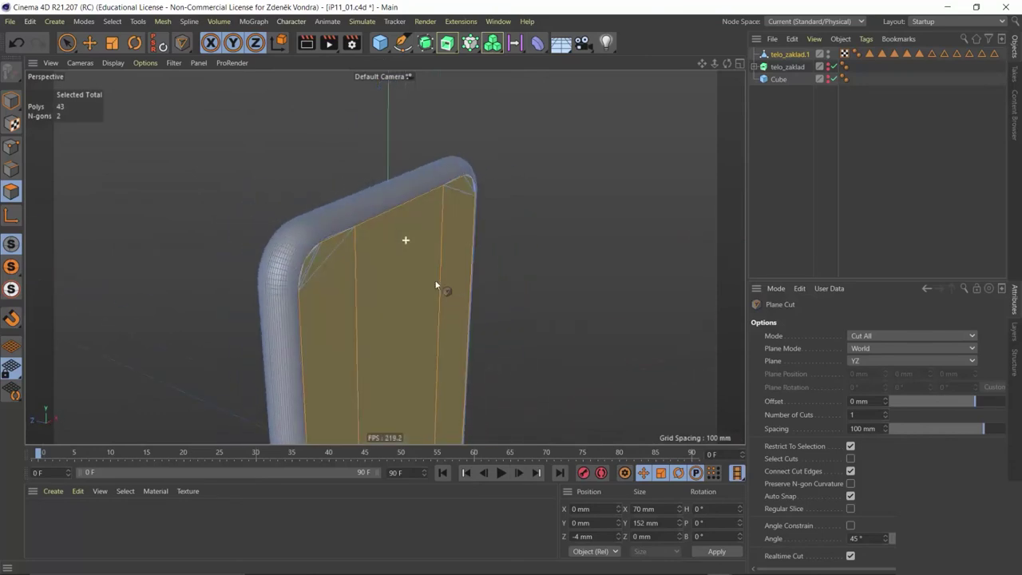
mouse_move(413, 248)
left_mouse_down("alt")
mouse_move(400, 268)
mouse_move(324, 270)
mouse_move(235, 237)
mouse_move(324, 280)
mouse_move(378, 235)
left_mouse_up("alt")
scroll(393, 272, "up", 3)
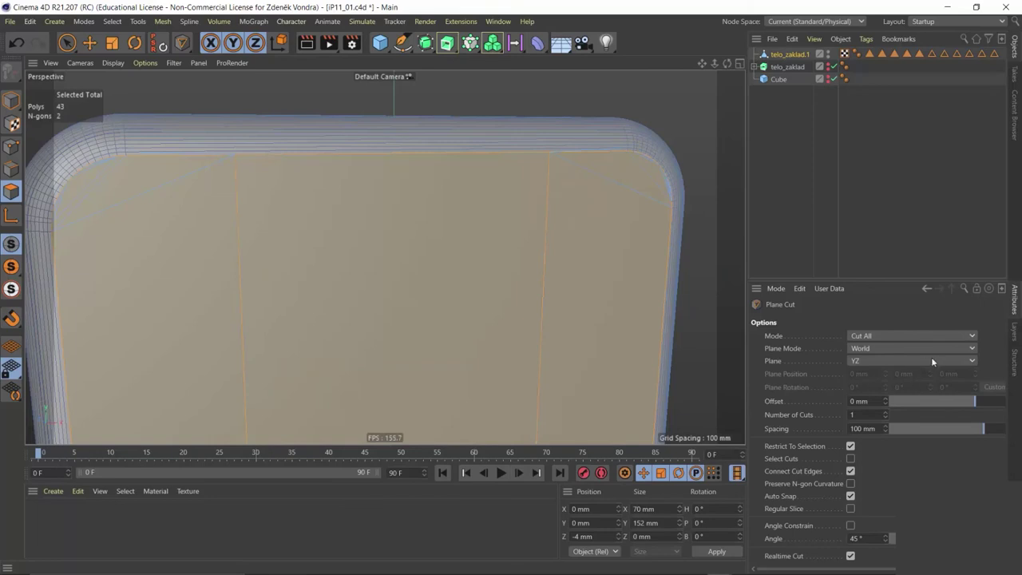
left_click(919, 357)
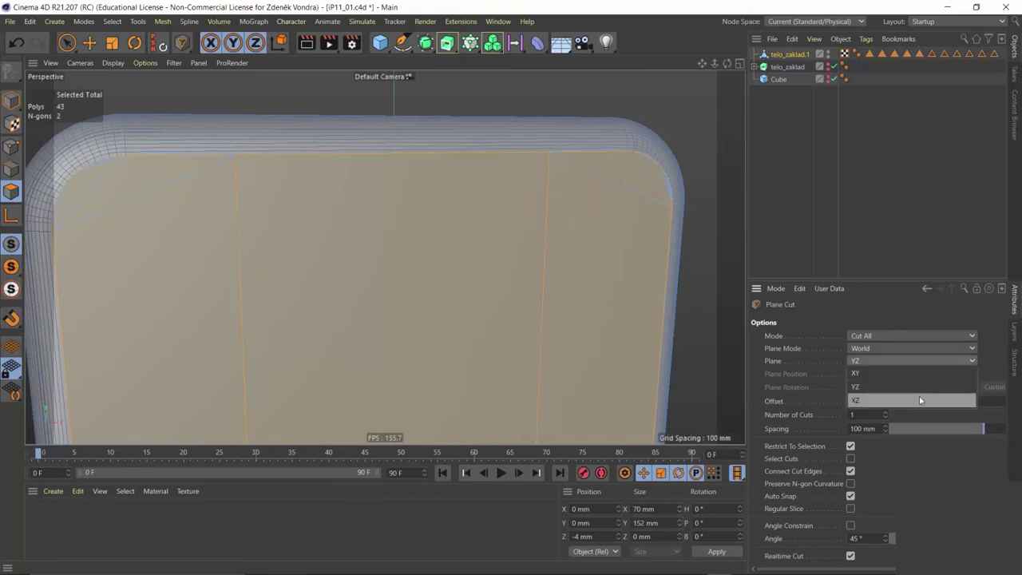
left_click(919, 403)
- In the Front view, place the horizontal cut just below the top edge
middle_click(546, 213)
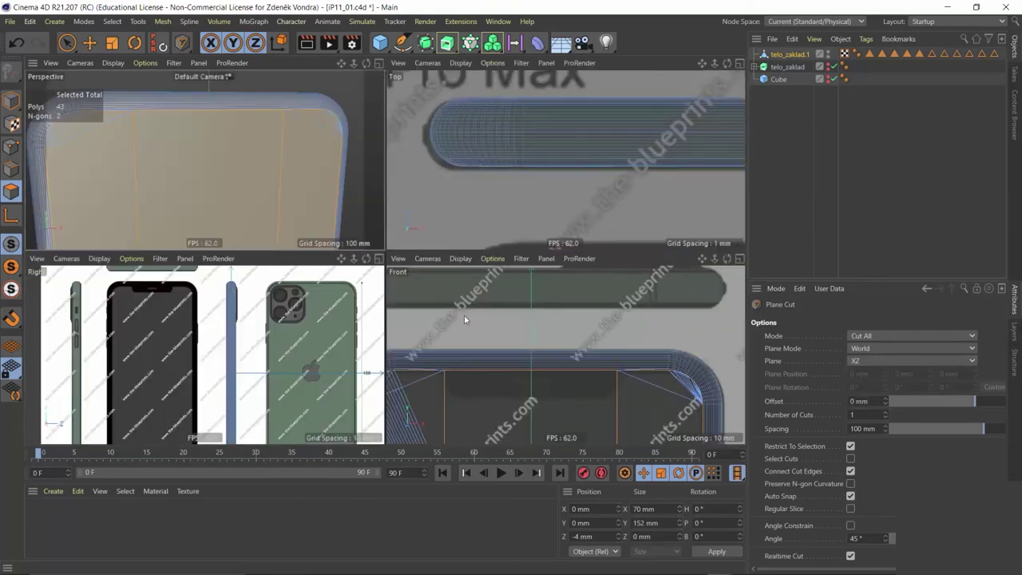
scroll(623, 437, "up", 3)
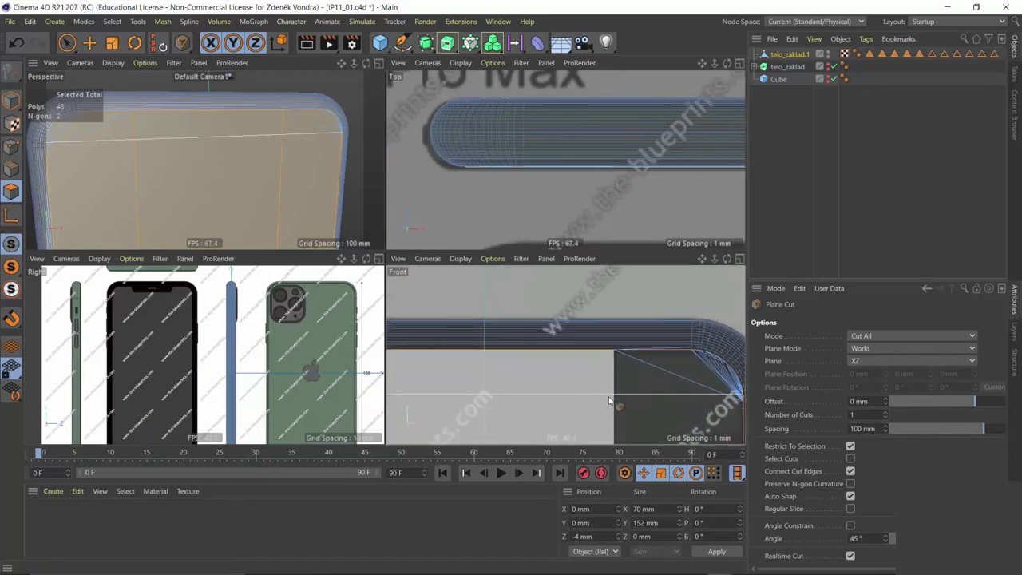
middle_click_drag(419, 374, 524, 331, "alt")
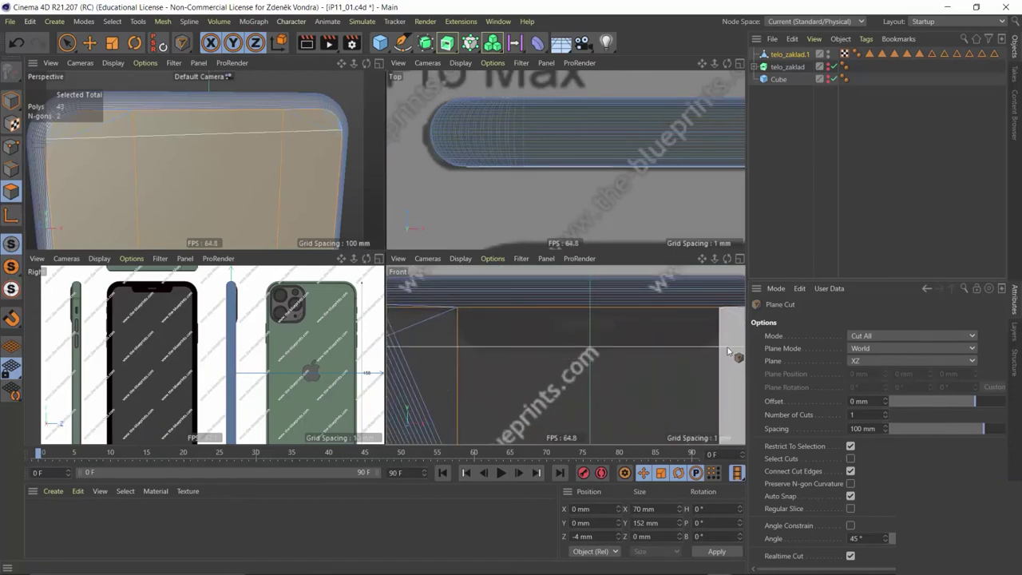
left_click(524, 332)
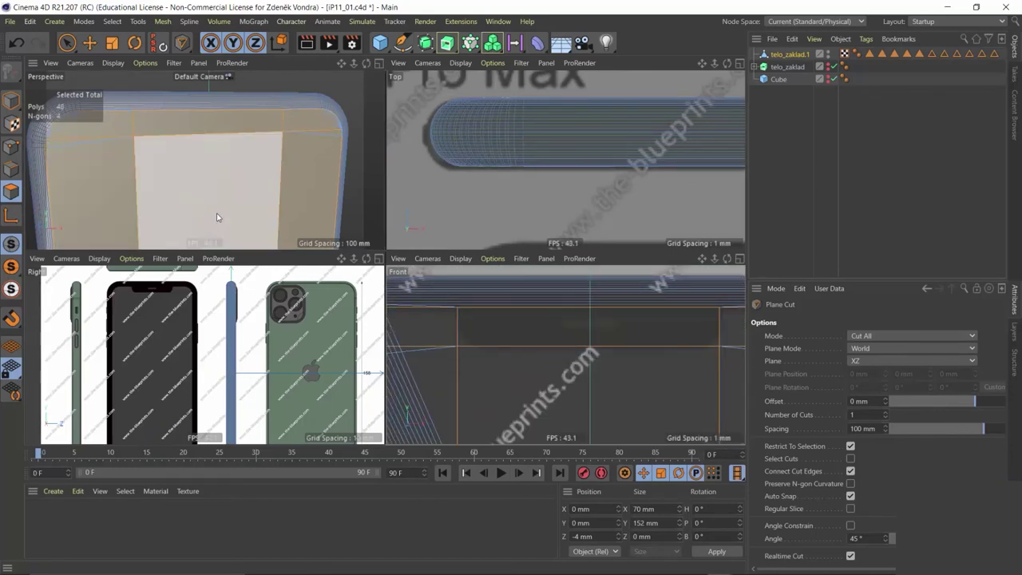
- Orbit around the new cuts at the top edge and switch to Points mode
middle_click(230, 176)
mouse_move(279, 201)
left_mouse_down("alt")
mouse_move(392, 267)
mouse_move(408, 244)
mouse_move(363, 157)
left_mouse_up("alt")
mouse_move(333, 274)
left_mouse_down("alt")
mouse_move(160, 322)
mouse_move(142, 285)
mouse_move(231, 342)
mouse_move(258, 285)
mouse_move(428, 232)
mouse_move(556, 166)
mouse_move(623, 179)
mouse_move(360, 221)
left_mouse_up("alt")
scroll(450, 169, "up", 4)
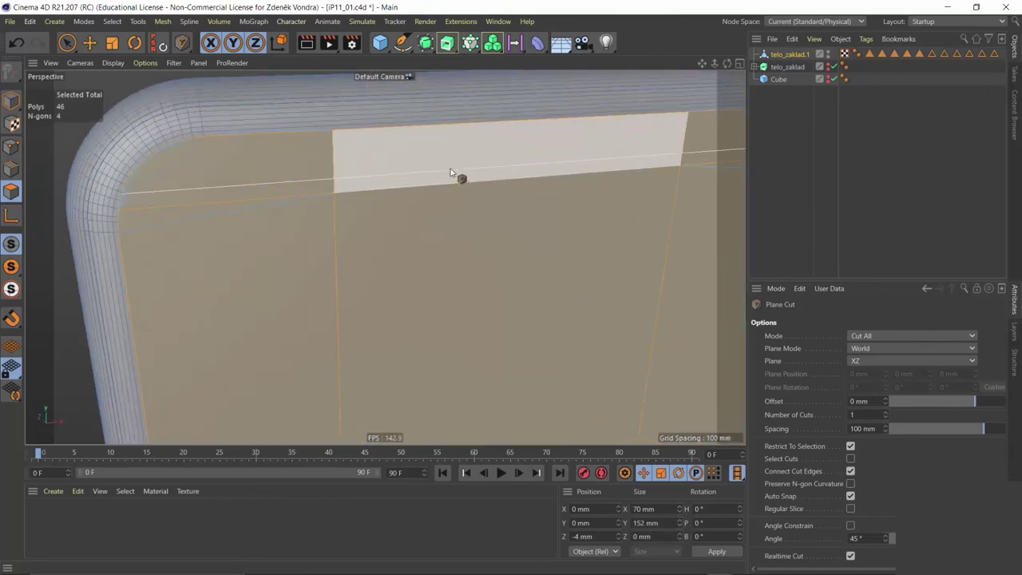
left_click(12, 146)
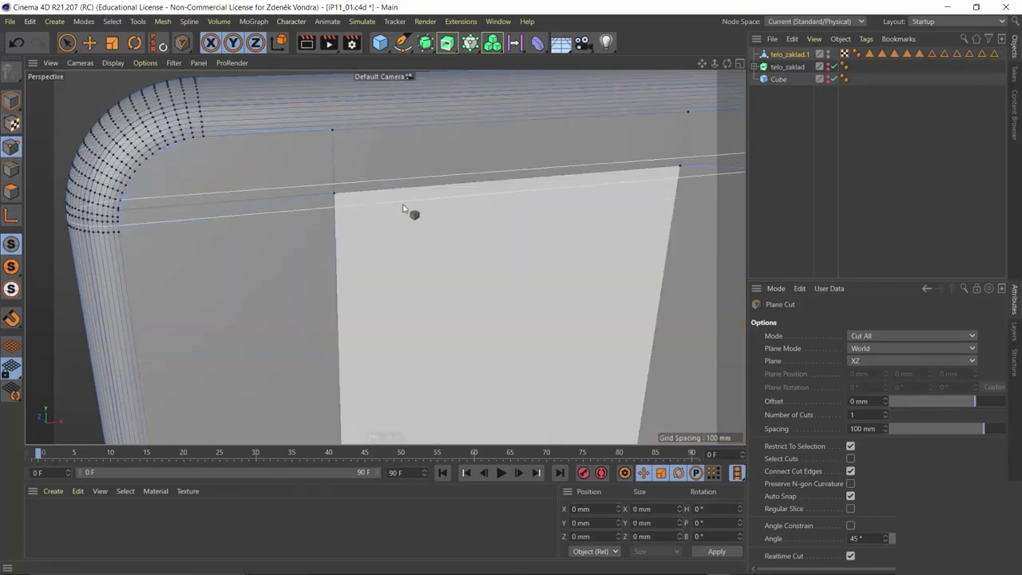
- With the Move tool, select the left and right points where the horizontal cut meets the notch edges
mouse_move(410, 212)
left_mouse_down("alt")
mouse_move(486, 165)
mouse_move(461, 177)
mouse_move(223, 183)
mouse_move(119, 202)
mouse_move(131, 191)
left_mouse_up("alt")
key("e")
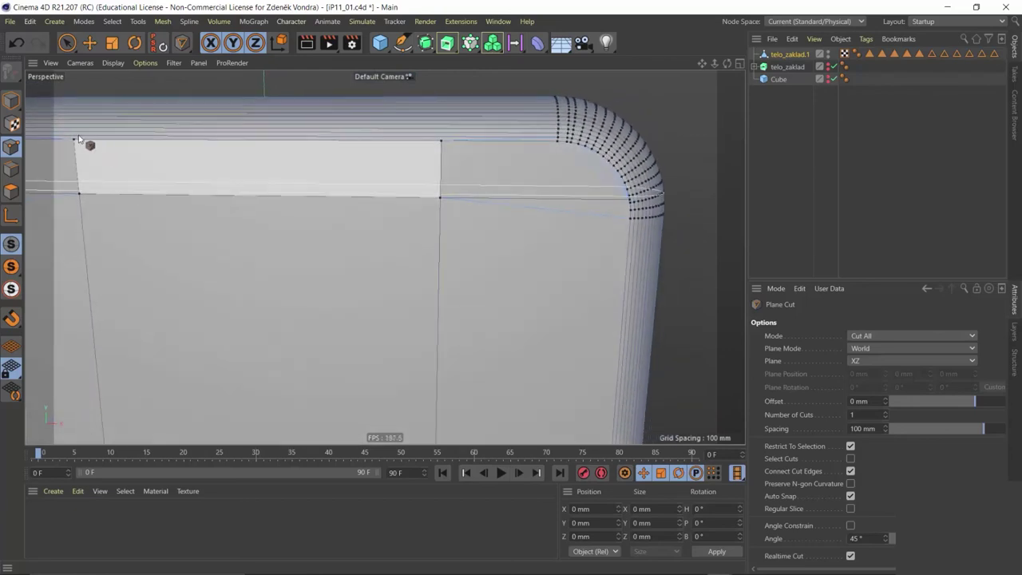
left_click(90, 42)
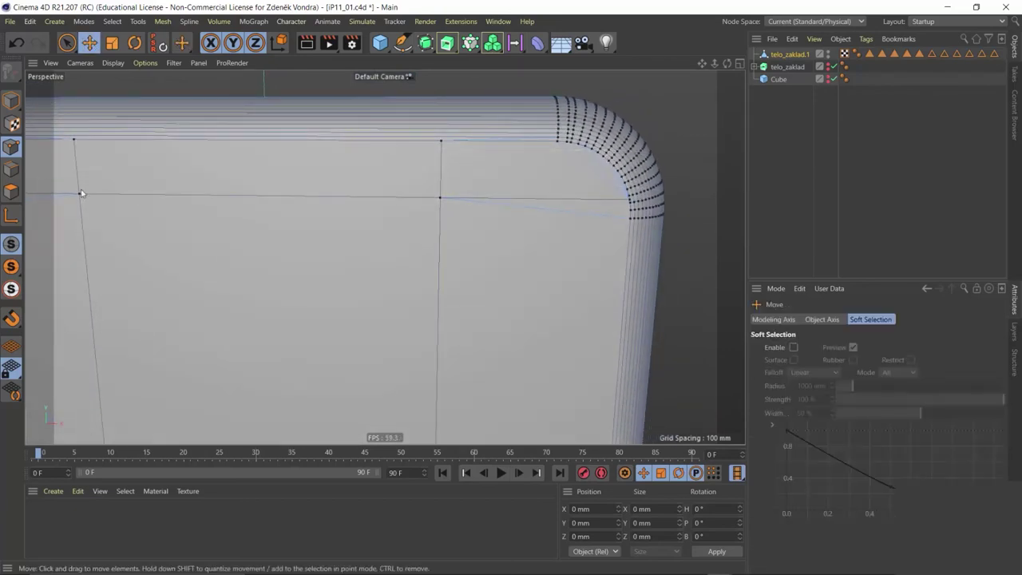
left_click(79, 193)
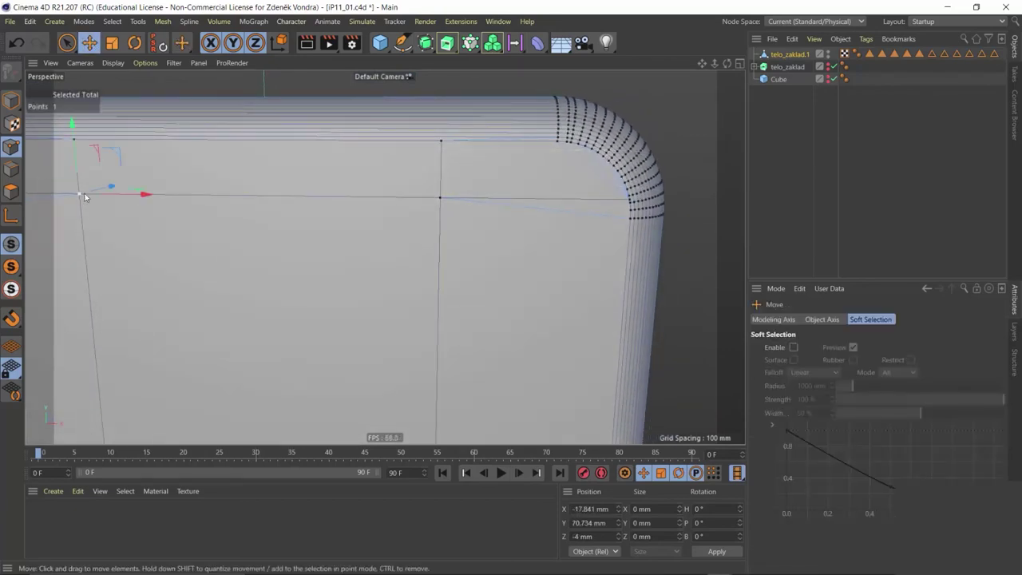
left_click(439, 200, "shift")
- Bevel both corner points, dragging in the Front view to a 2.941 mm offset
mouse_move(422, 251)
left_mouse_down("alt")
mouse_move(429, 224)
mouse_move(535, 201)
left_mouse_up("alt")
scroll(543, 204, "up", 5)
scroll(543, 216, "up", 2)
right_click(540, 224)
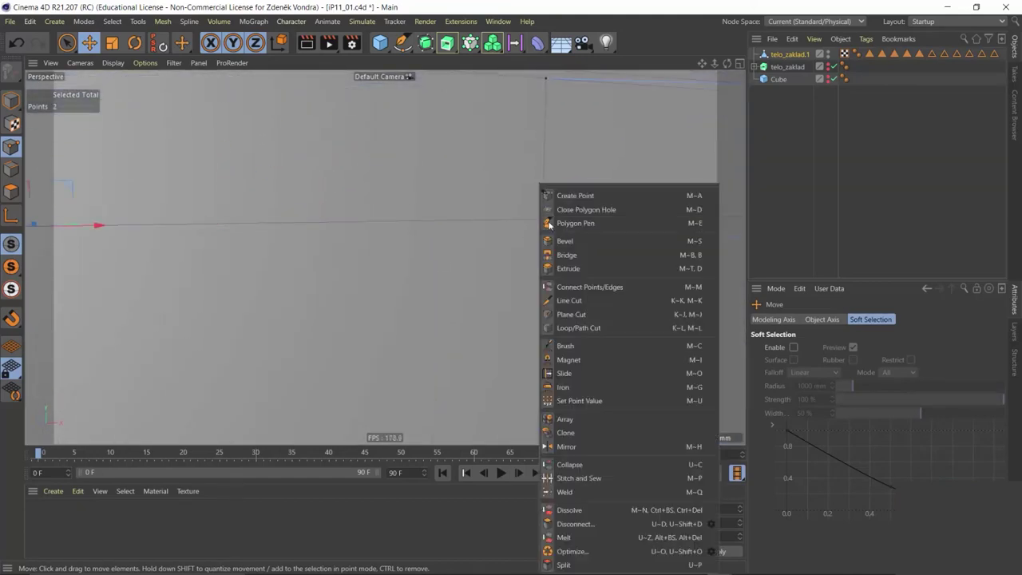
left_click(583, 241)
middle_click(584, 242)
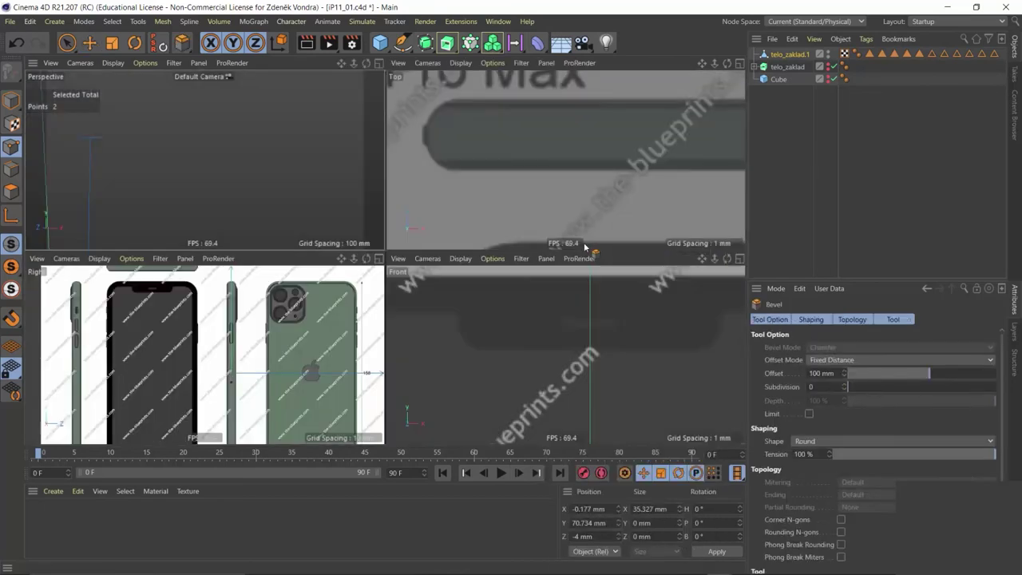
middle_click(482, 344)
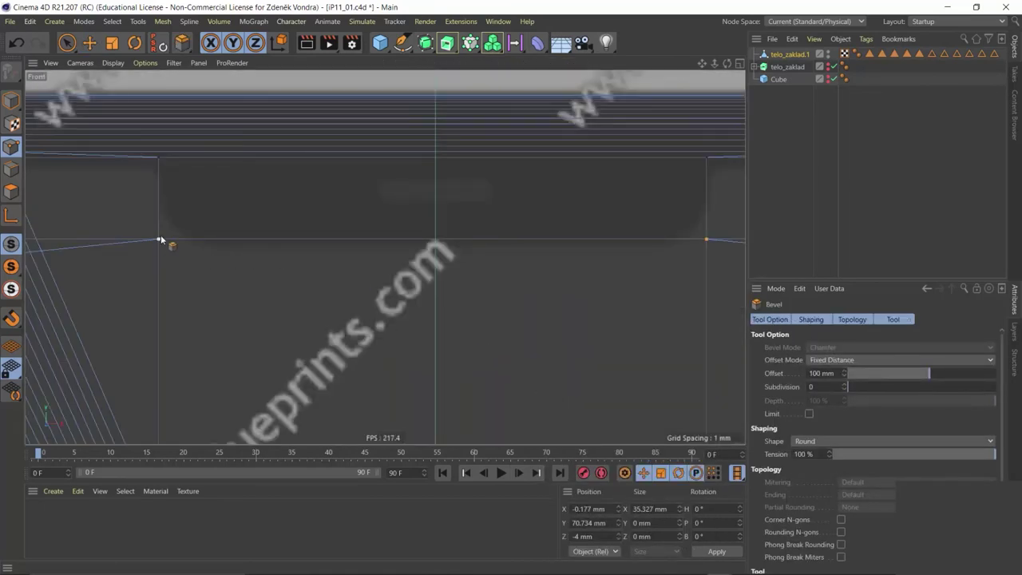
left_click_drag(159, 238, 204, 238)
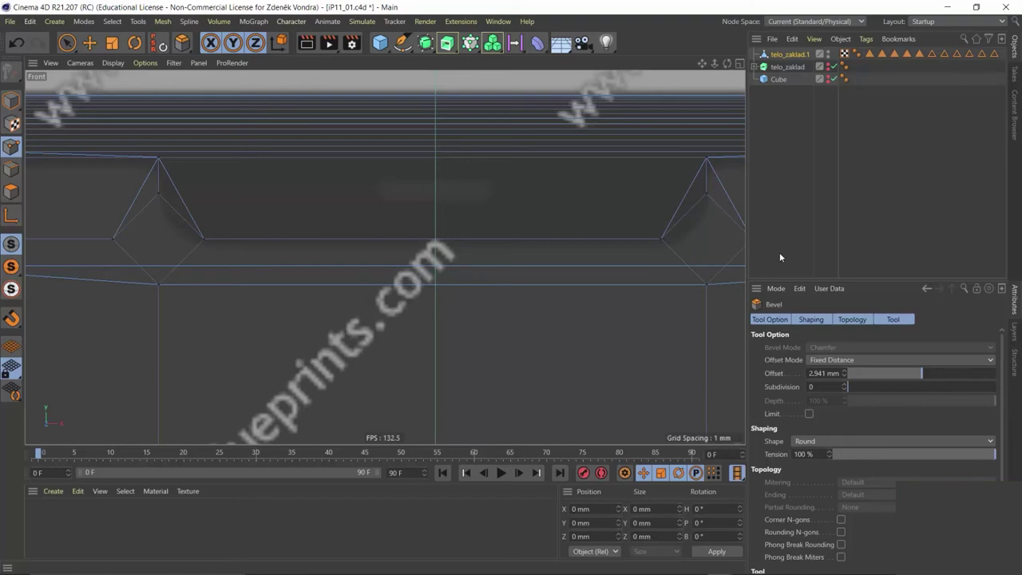
- Raise the bevel subdivisions to 5, inspect the star-shaped bevels, and return to Model mode
left_click(845, 384)
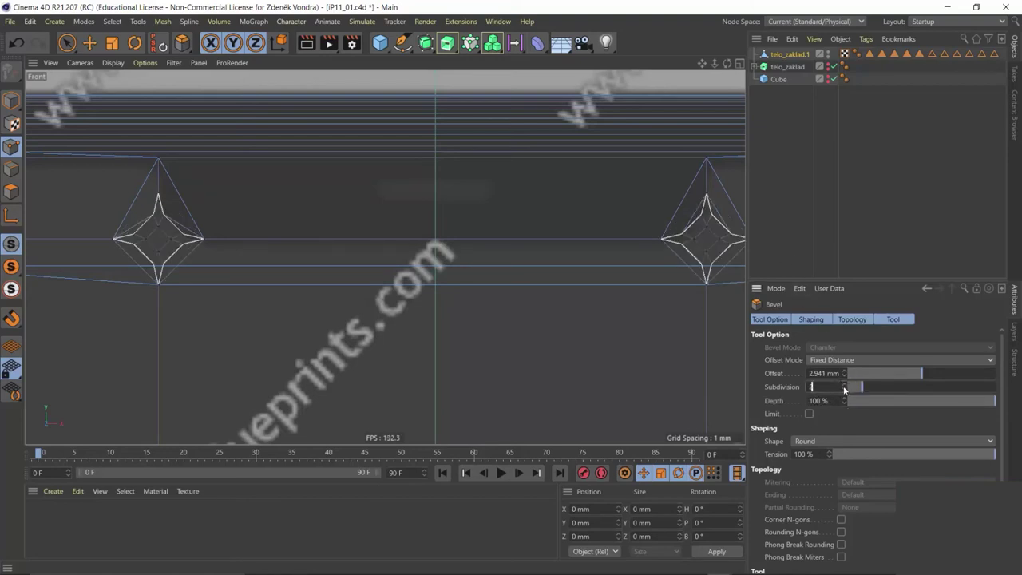
left_click(845, 385)
left_click(844, 386)
left_click(845, 385)
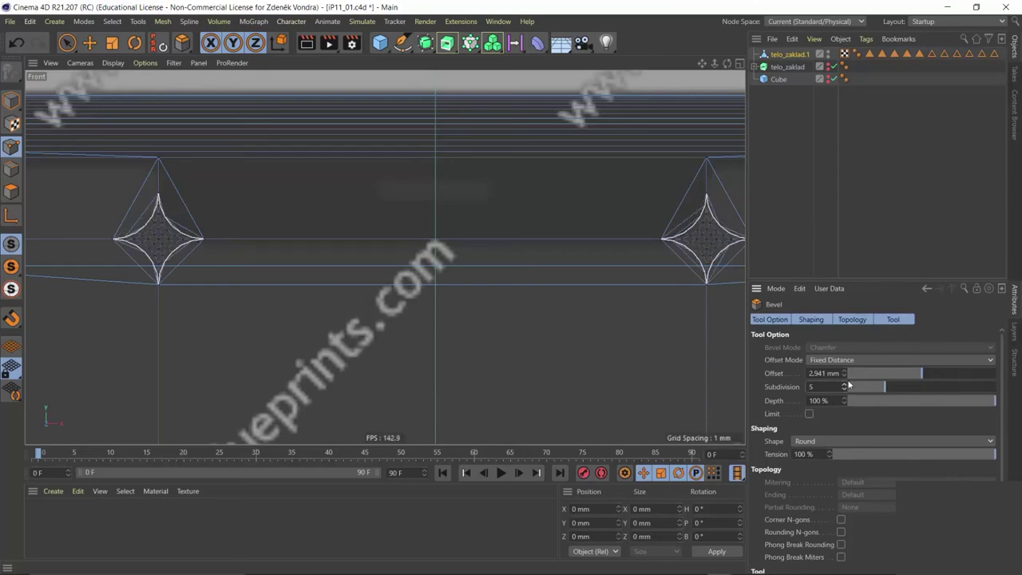
middle_click(467, 259)
middle_click(308, 186)
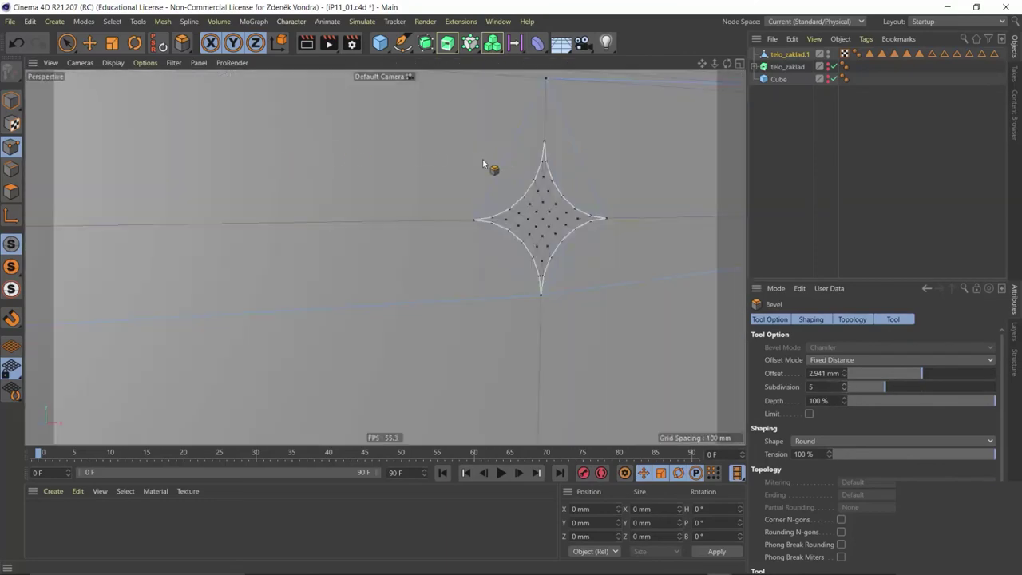
mouse_move(323, 183)
left_mouse_down("alt")
mouse_move(318, 212)
mouse_move(390, 233)
mouse_move(593, 201)
mouse_move(486, 197)
mouse_move(456, 223)
mouse_move(476, 231)
mouse_move(262, 230)
left_mouse_up("alt")
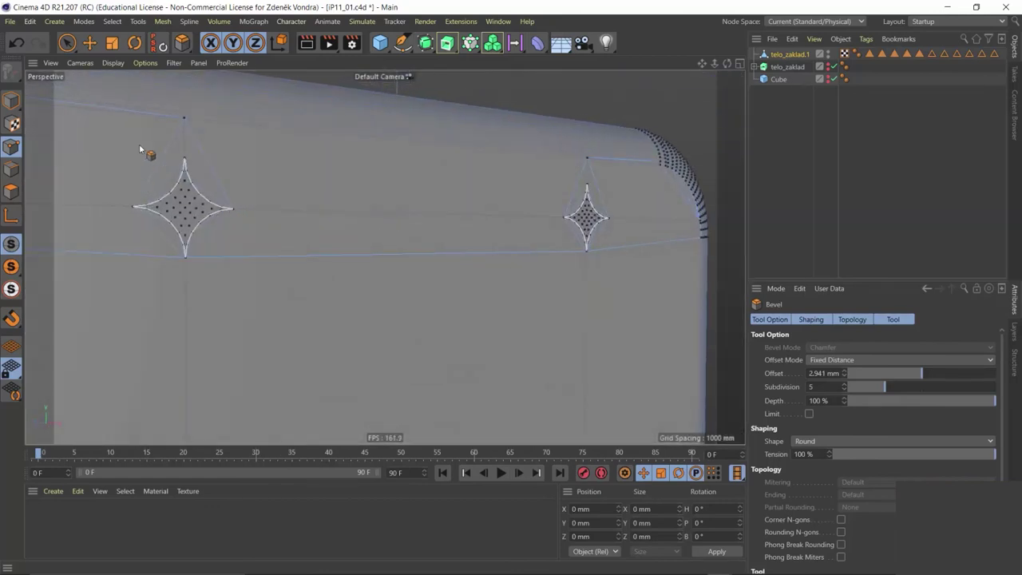
left_click(16, 100)
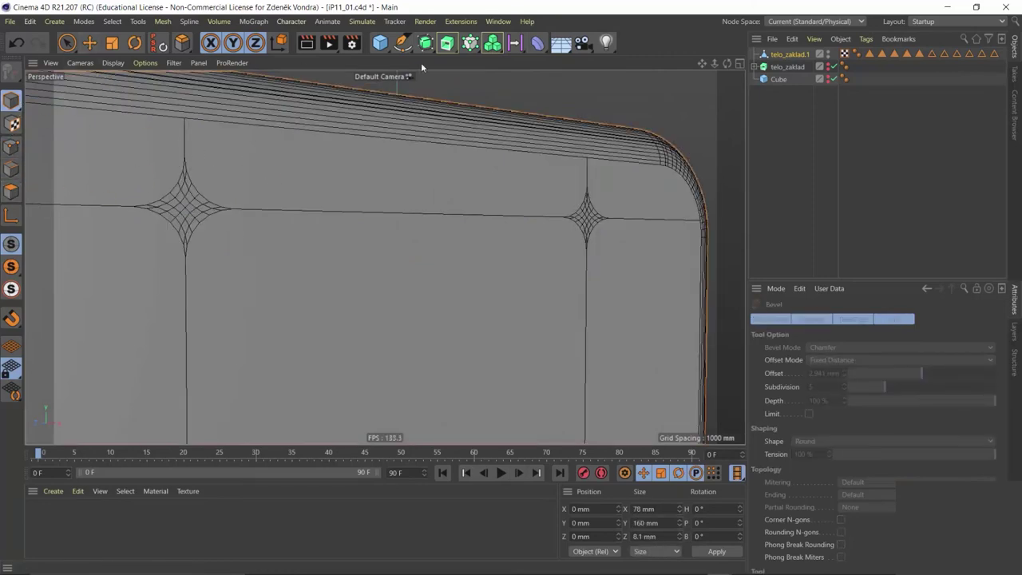
- Select the phone body, switch to Polygons mode, and frame the slot area
left_click_drag(788, 53, 441, 182)
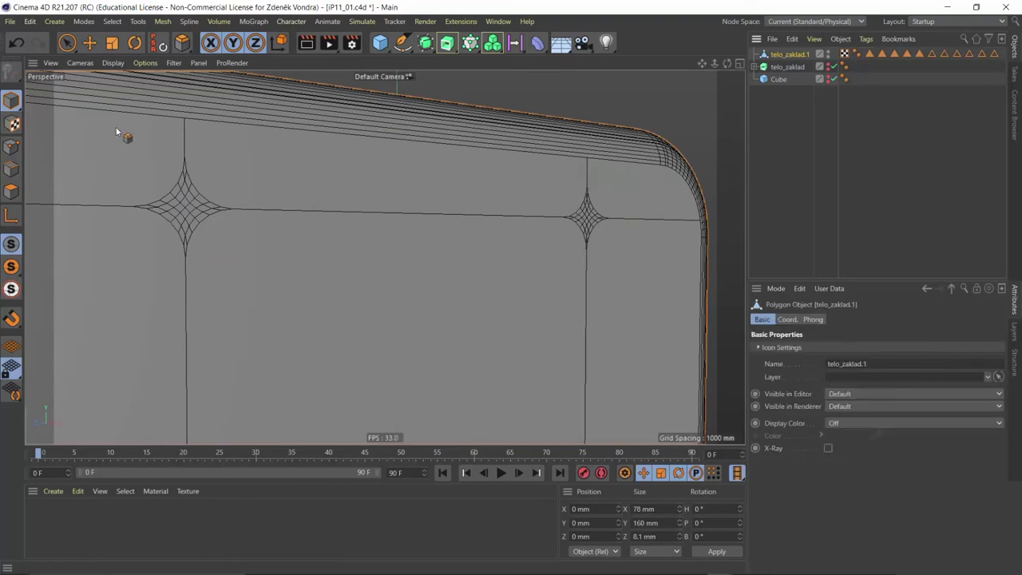
left_click(11, 192)
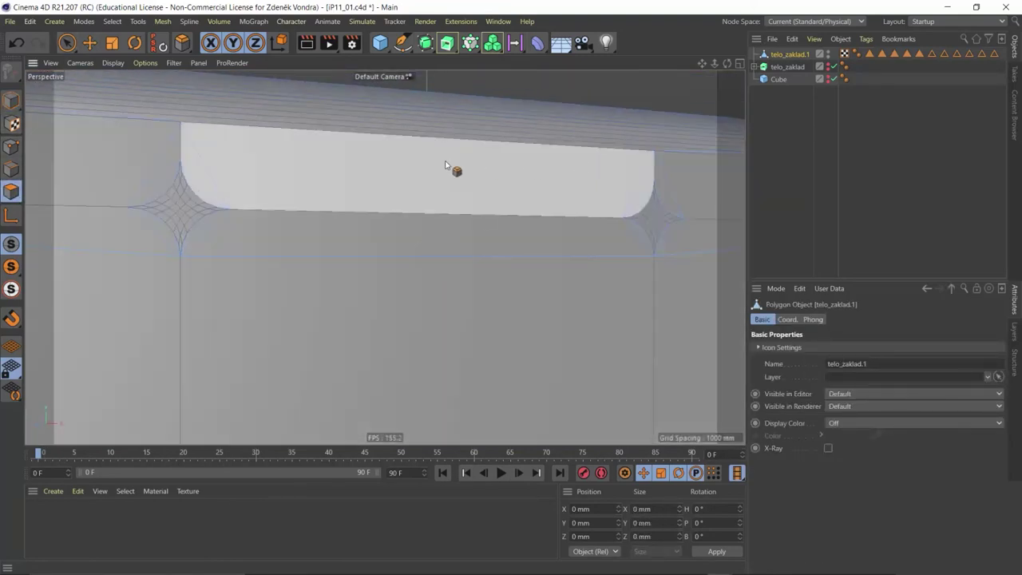
middle_click_drag(456, 168, 76, 162)
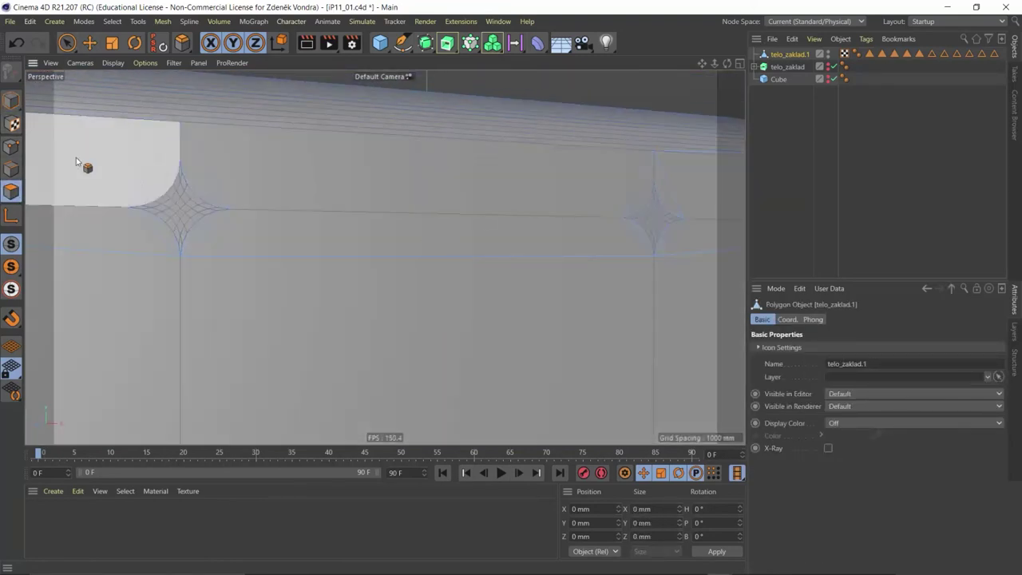
mouse_move(279, 224)
left_mouse_down("alt")
mouse_move(326, 227)
mouse_move(236, 193)
left_mouse_up("alt")
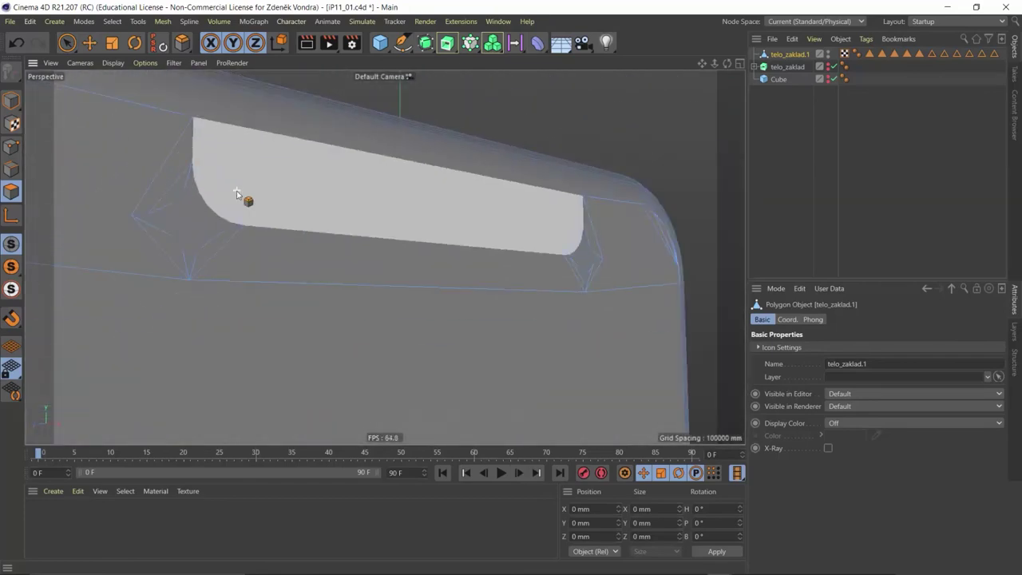
scroll(239, 196, "down", 3)
middle_click_drag(247, 200, 598, 228, "alt")
- Undo back to the top polygon selection and return to Points mode
left_click(16, 42)
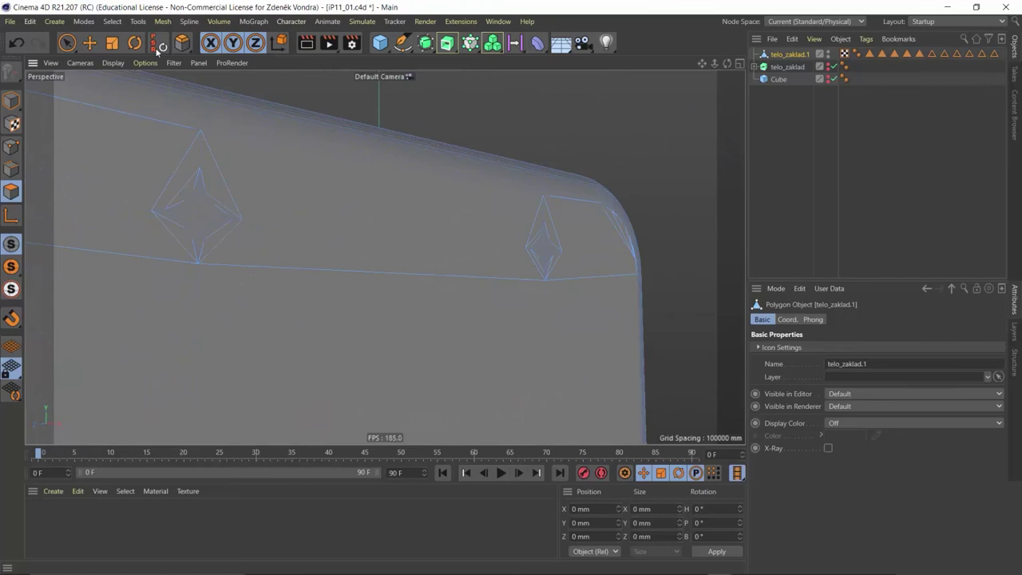
left_click(16, 42)
left_click(16, 42)
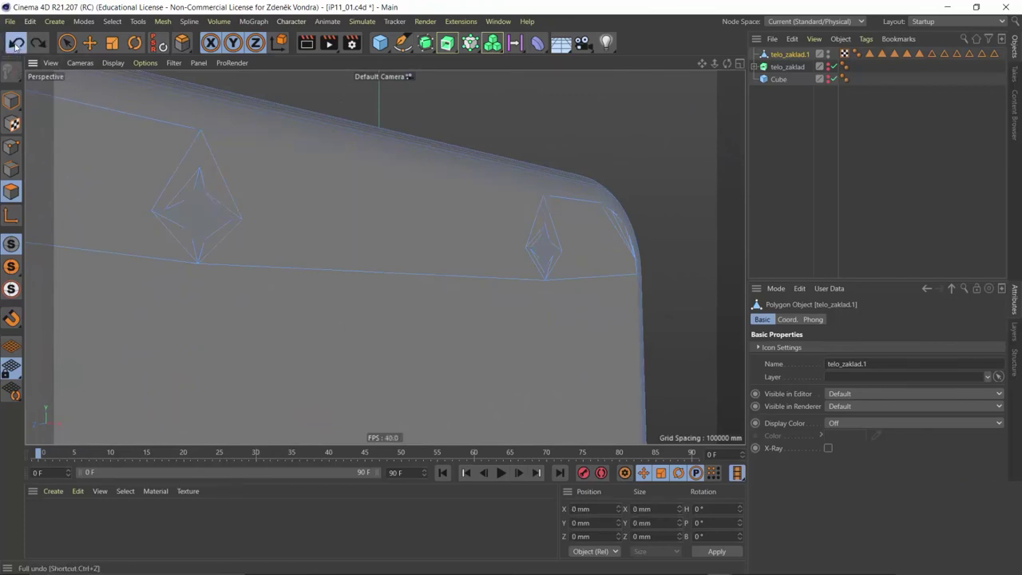
left_click(16, 42)
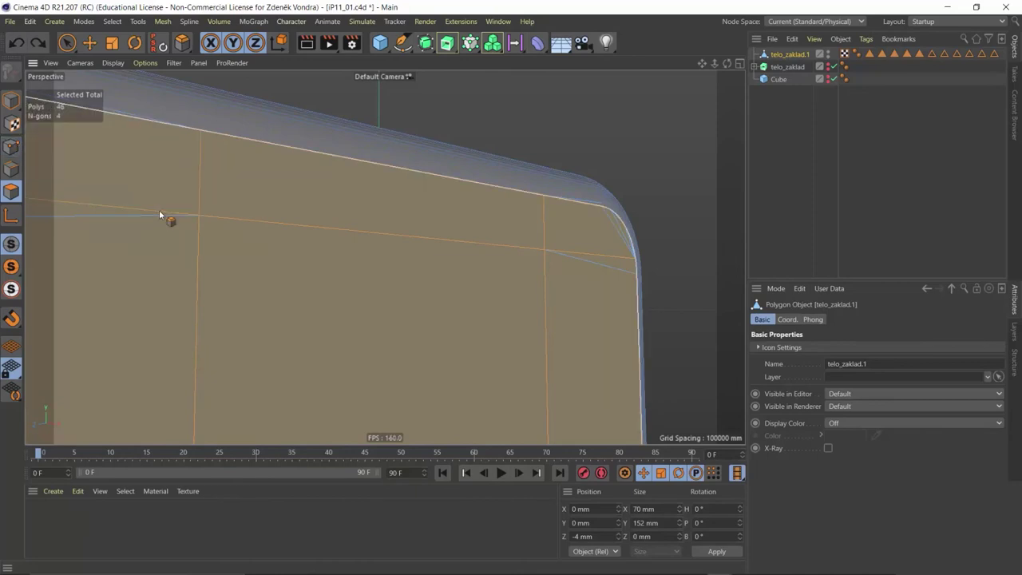
left_click(12, 147)
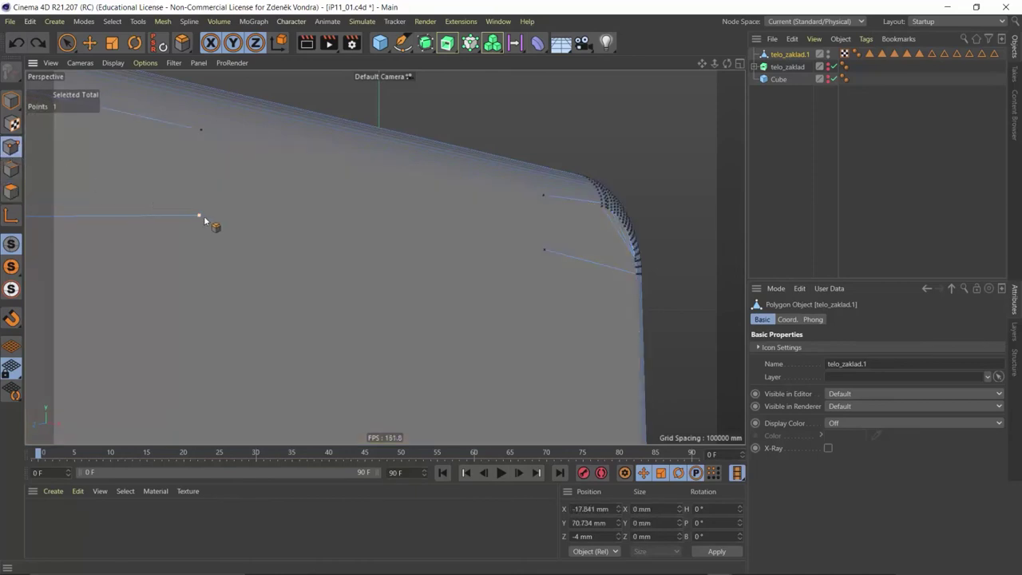
key("ctrl+z")
key("ctrl+z")
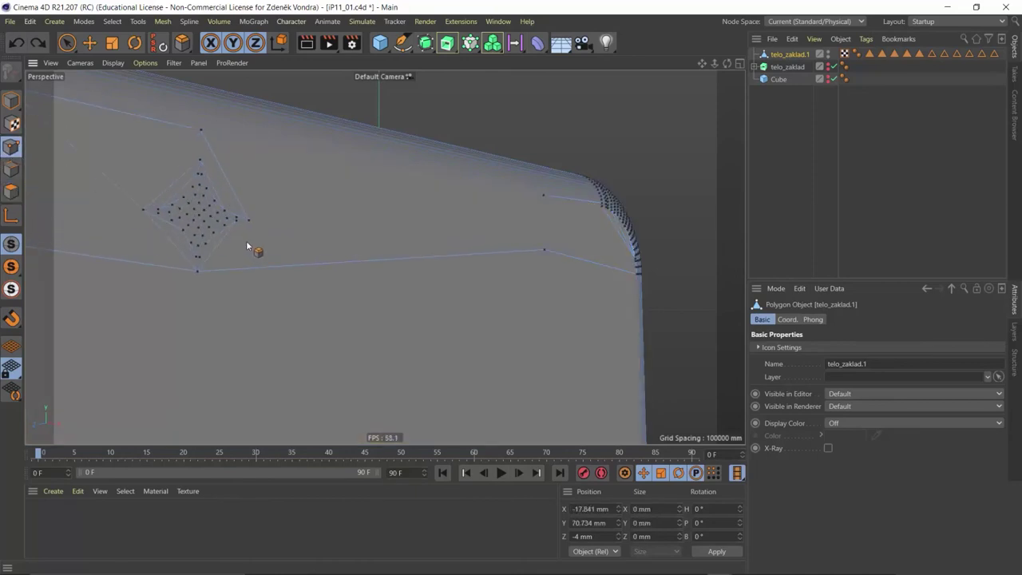
- Undo the bevel to a plain corner point, add the right corner point, and maximise the Front view
middle_click(277, 227)
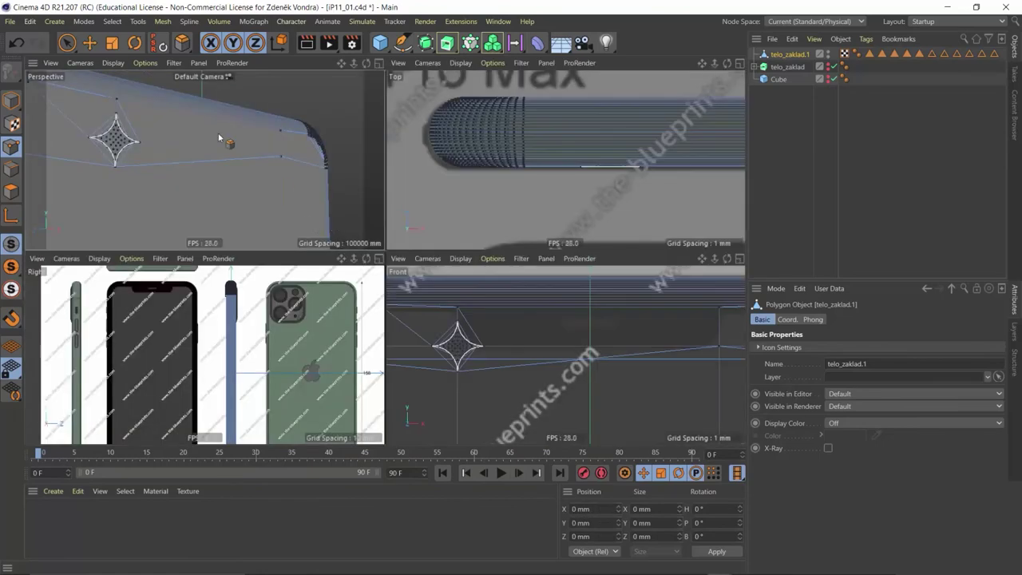
left_click(17, 44)
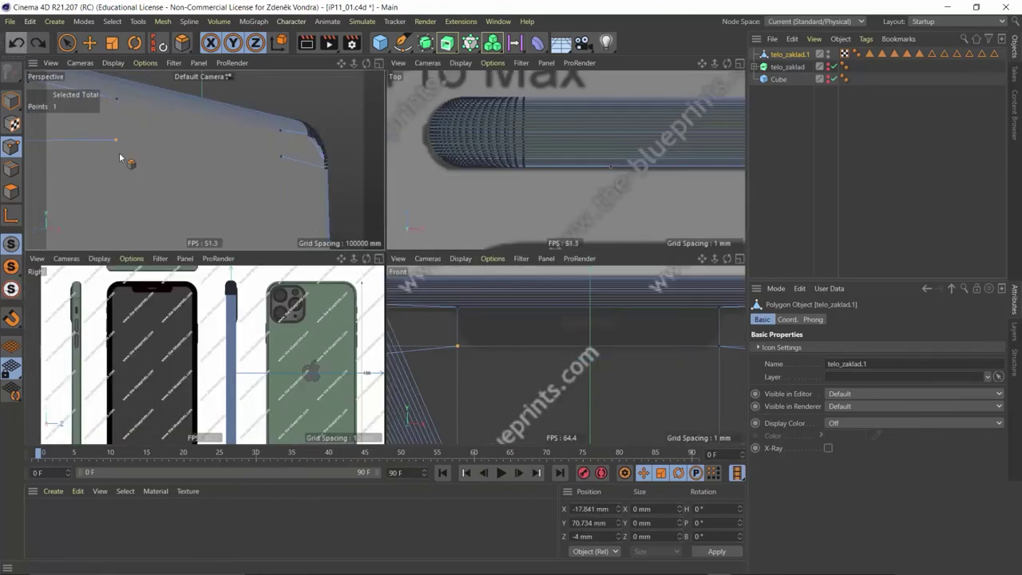
left_click(281, 155, "shift")
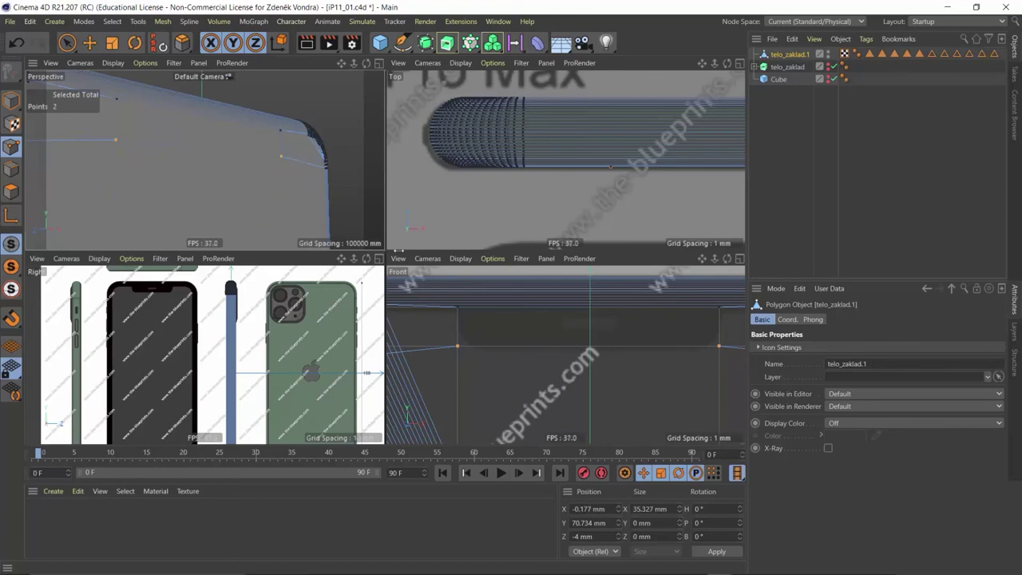
middle_click(624, 345)
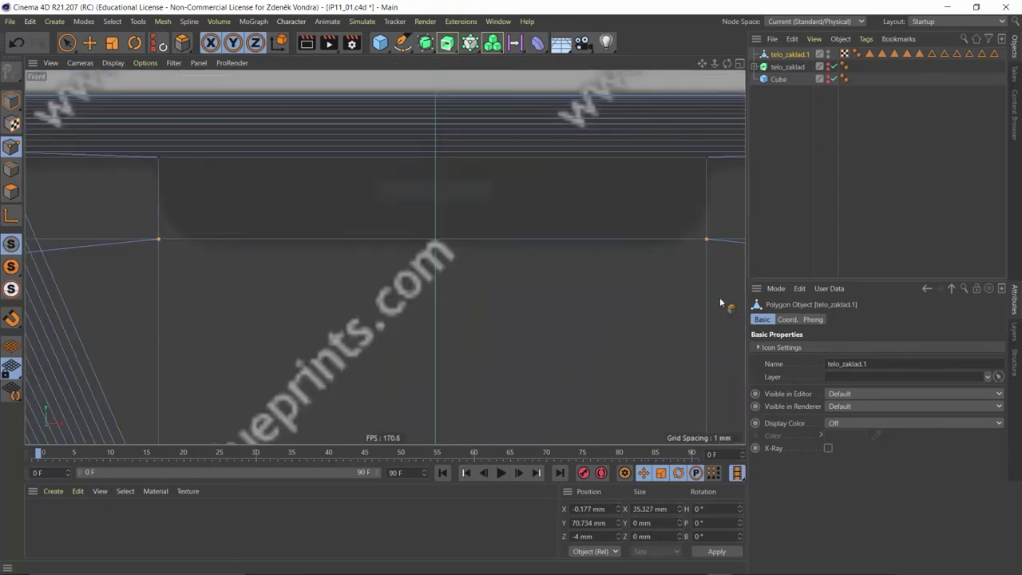
- Bevel both corner points to a 3.52 mm offset with 7 subdivisions, then view in full Perspective
left_click_drag(706, 242, 659, 285)
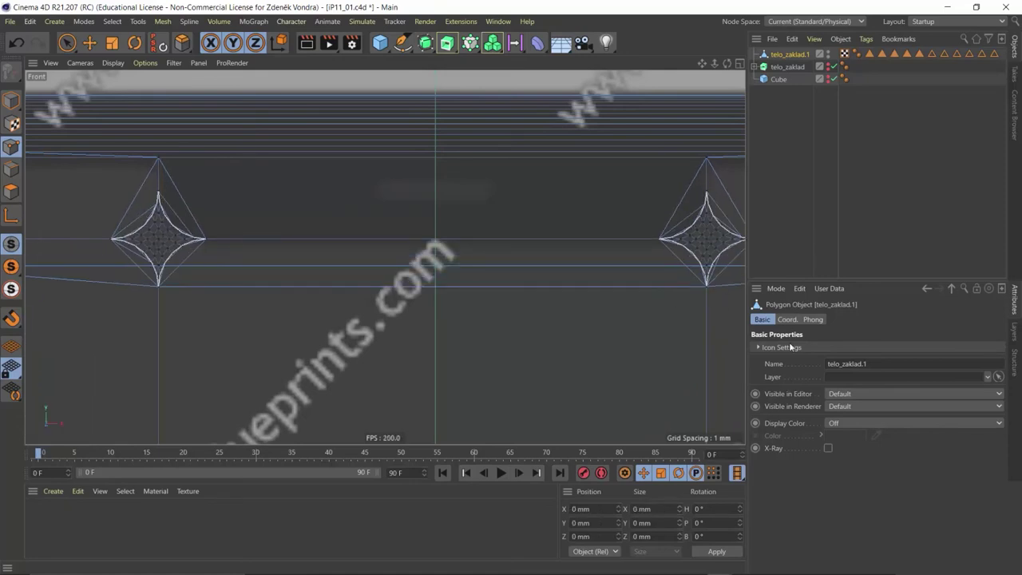
left_click(182, 43)
left_click(844, 384)
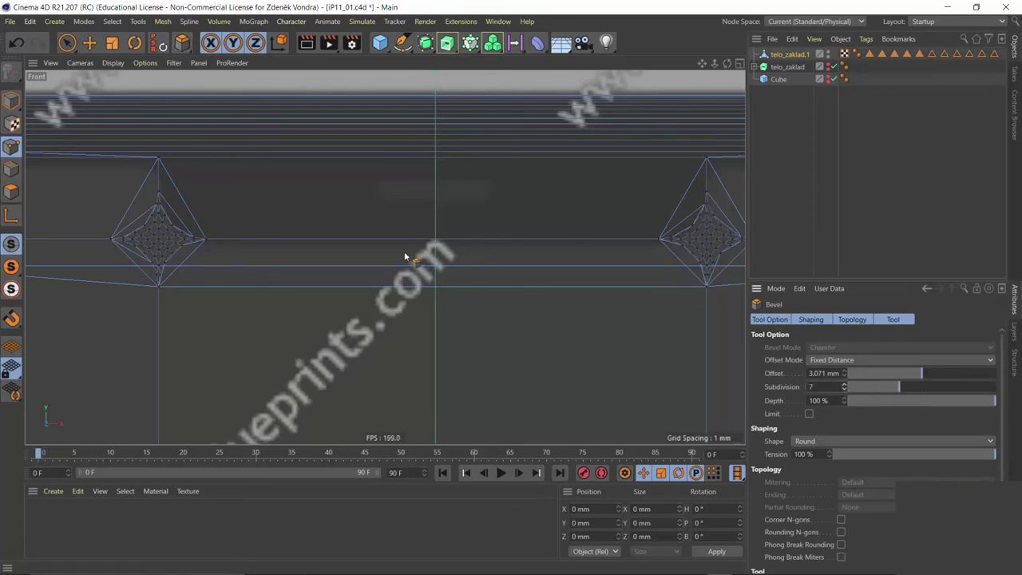
key("ctrl+z")
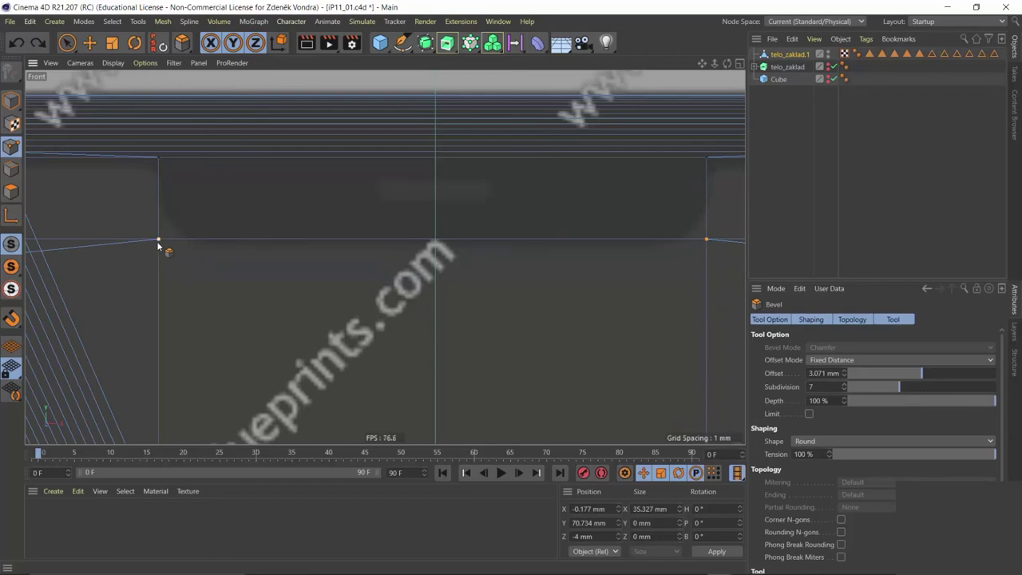
left_click_drag(157, 242, 214, 251)
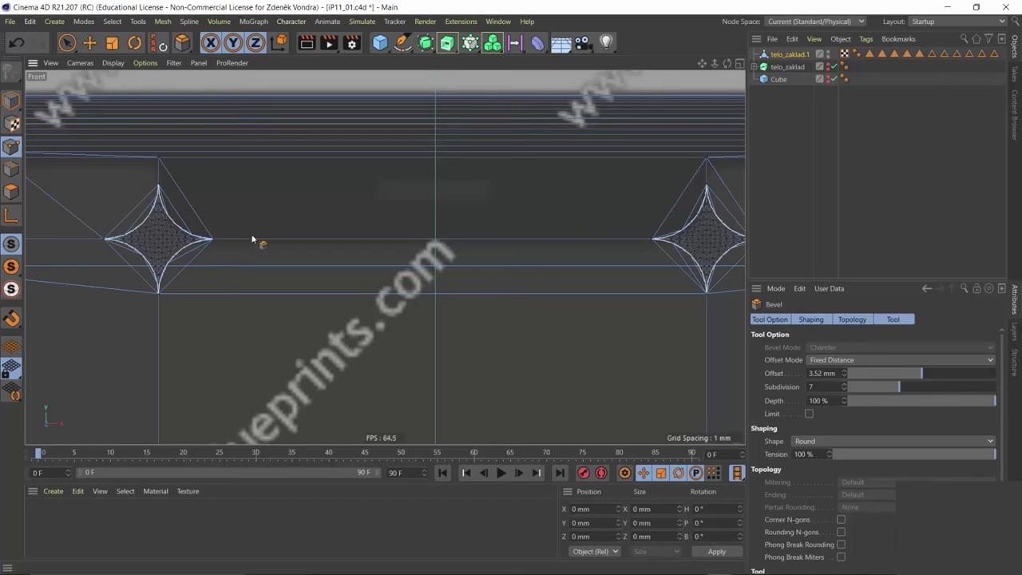
middle_click(171, 183)
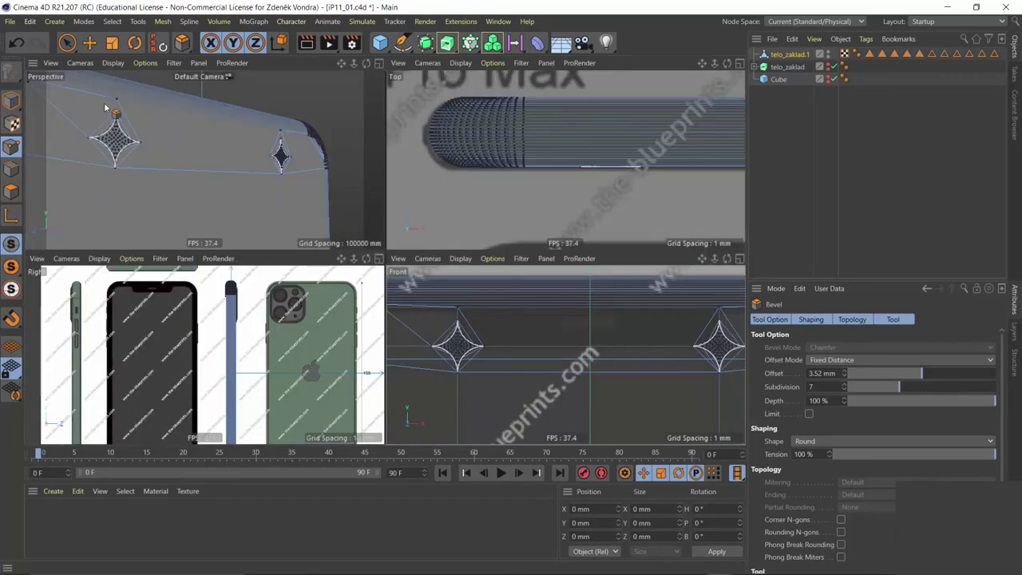
middle_click(188, 116)
scroll(146, 114, "up", 5)
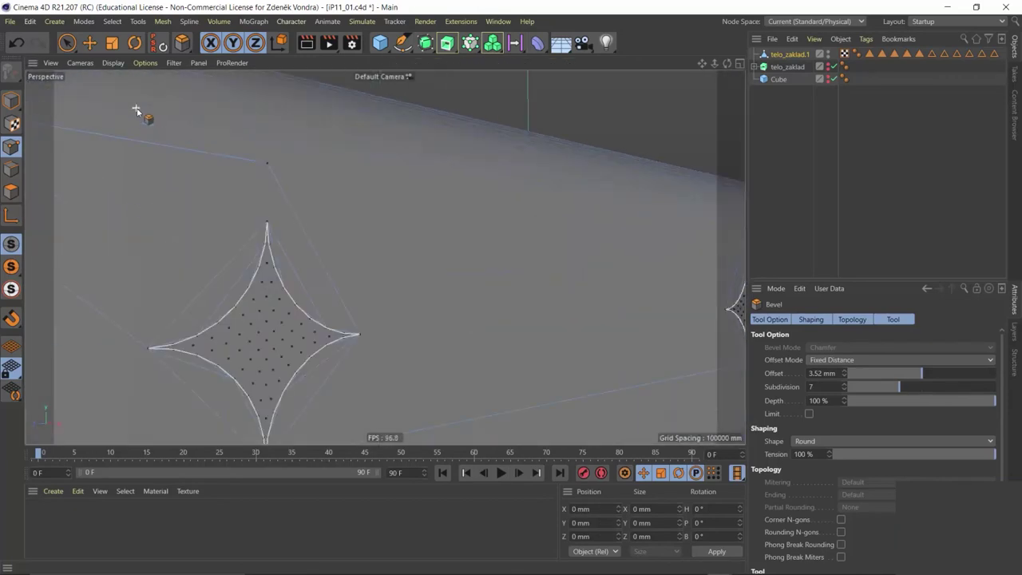
- Switch to Live Selection and pick the top-edge points
left_click(77, 44)
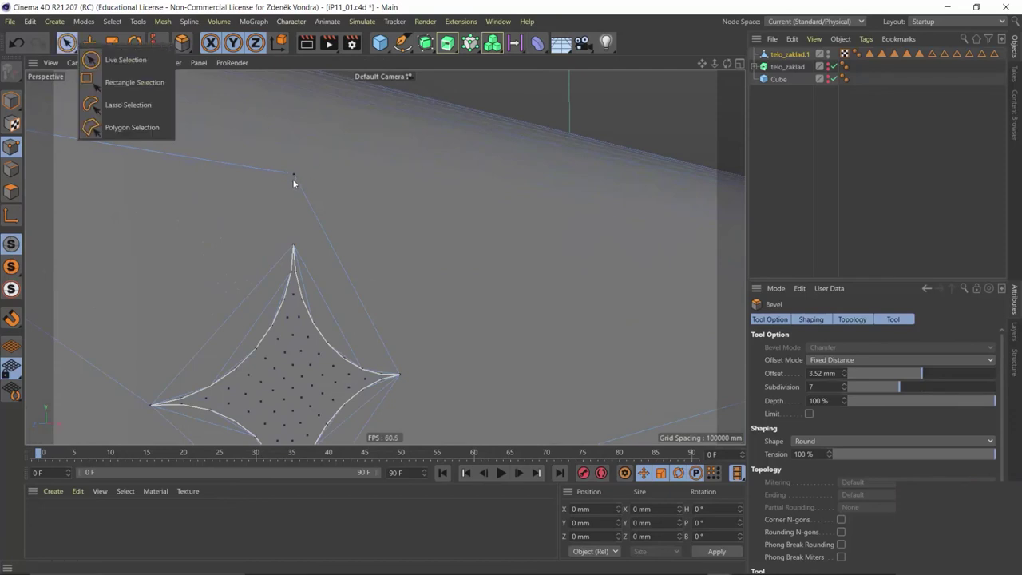
left_click(124, 60)
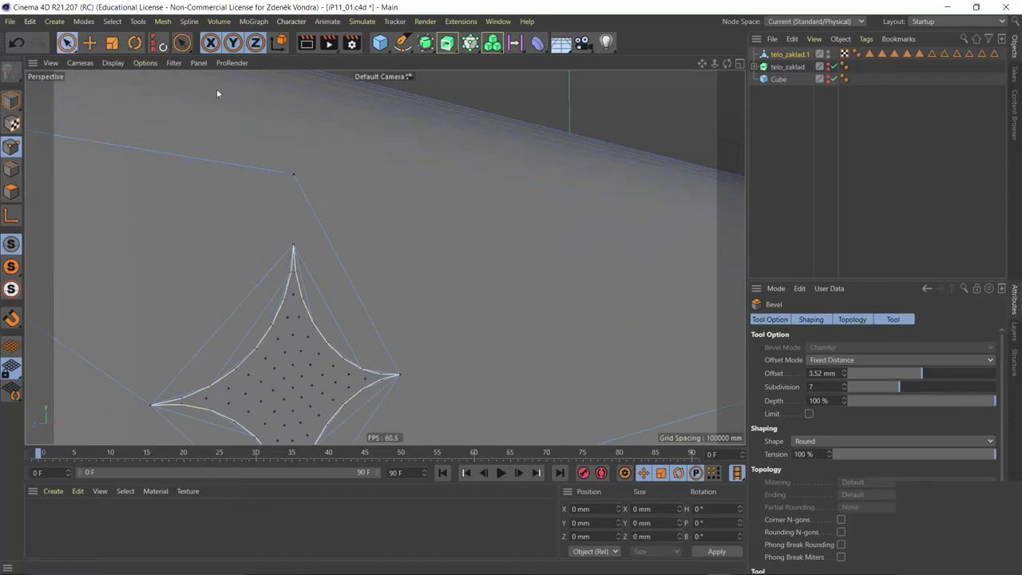
left_click(300, 177)
scroll(570, 219, "down", 3)
scroll(386, 258, "down", 2)
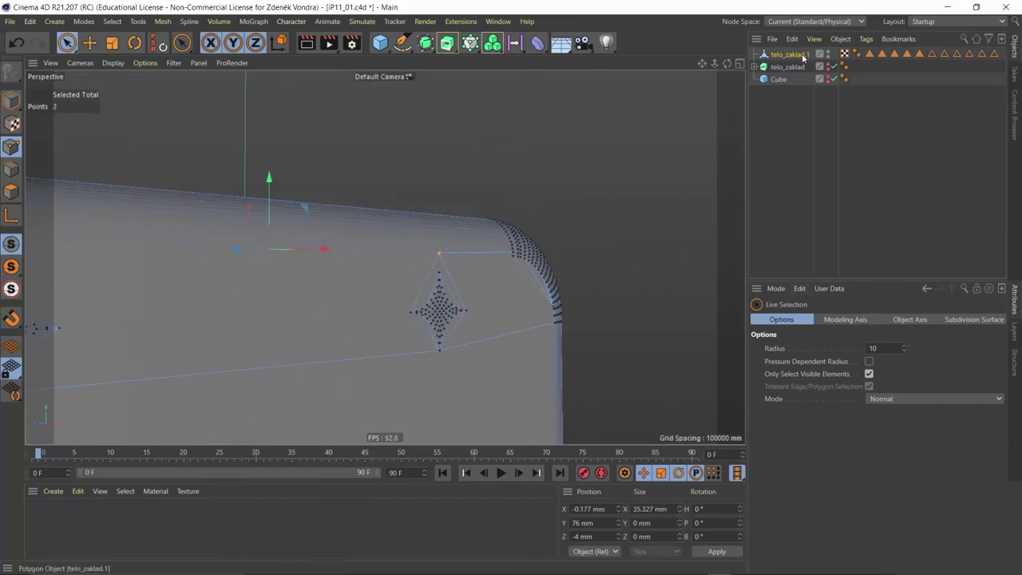
- Start Bevel on the top-edge points with 3 subdivisions and adjust its offset
left_click(181, 47)
left_click(254, 83)
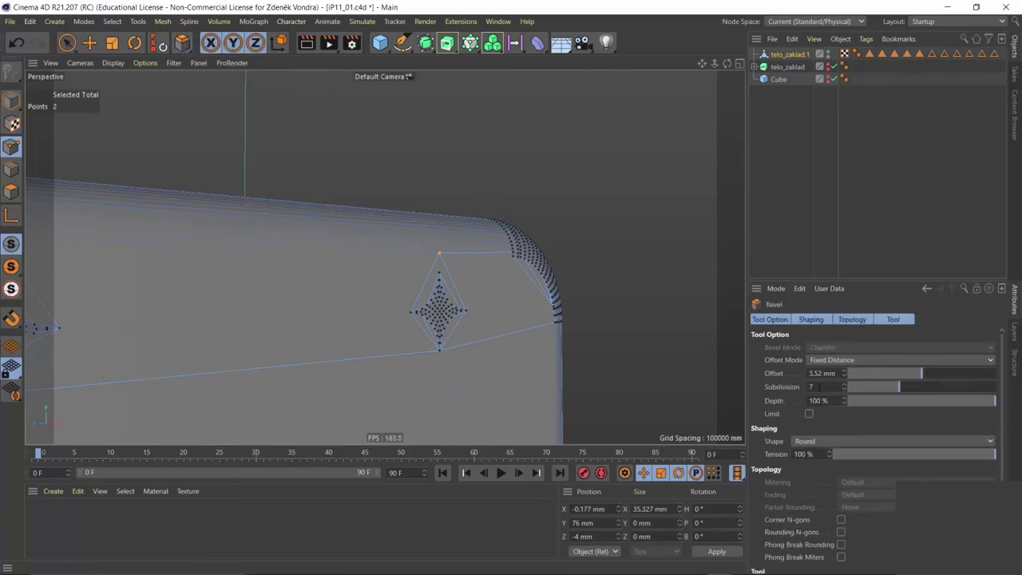
type("3")
key("Return")
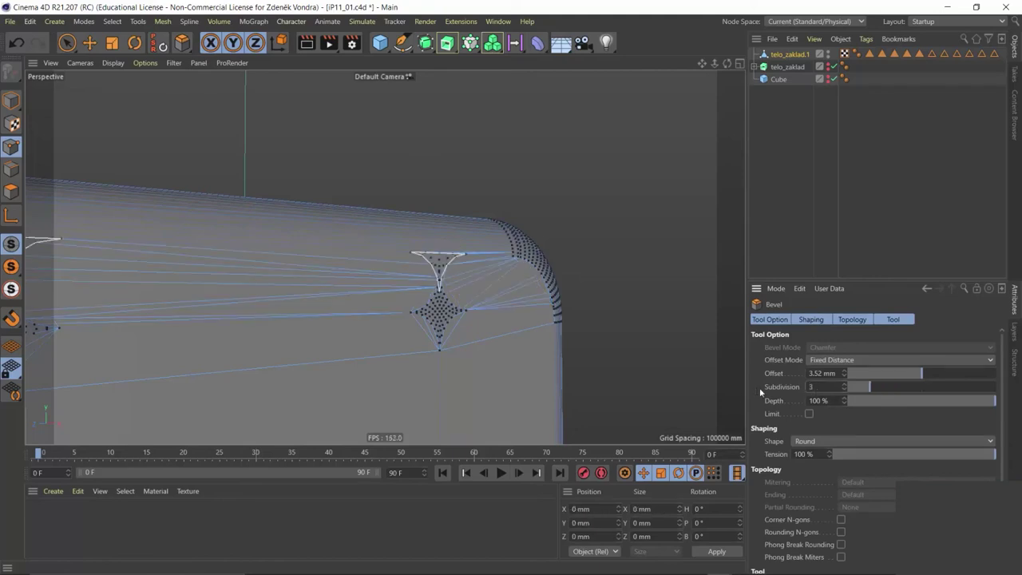
mouse_move(854, 384)
left_mouse_down()
mouse_move(913, 383)
mouse_move(861, 376)
mouse_move(917, 374)
left_mouse_up()
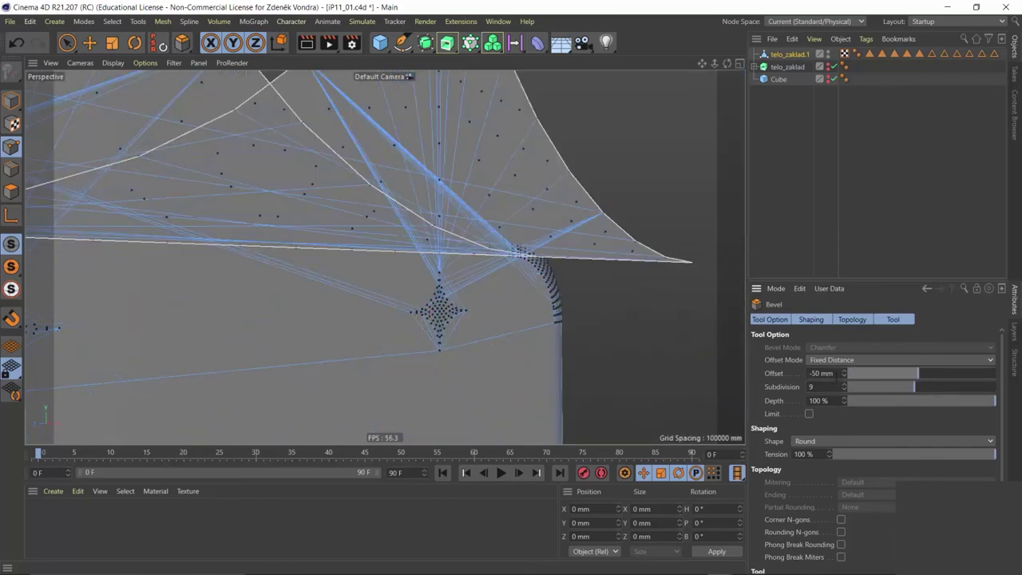
type("0.")
key("Return")
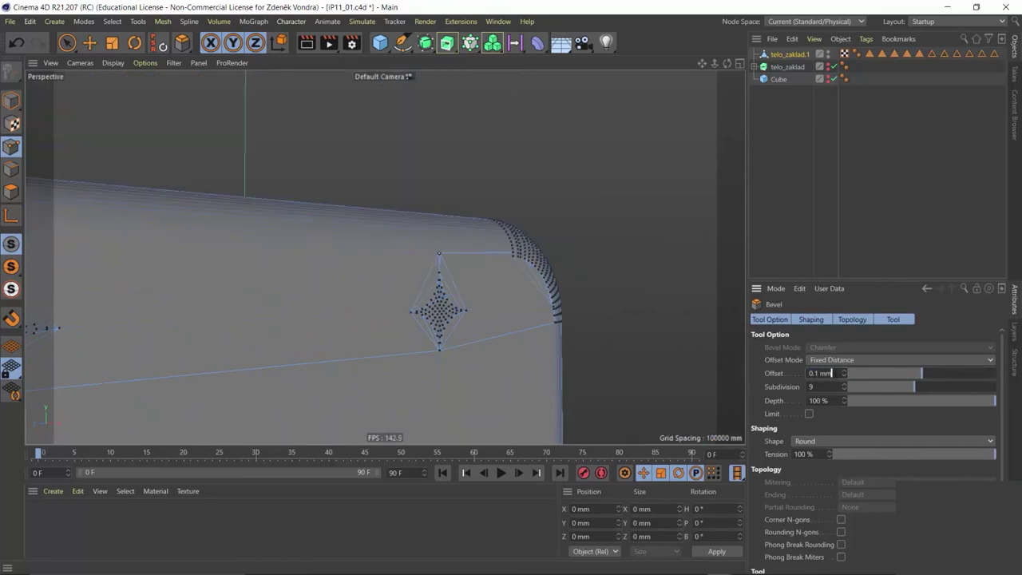
- Correct the bevel offset to 1 mm, keeping 3 subdivisions
type("1")
scroll(445, 246, "up", 3)
scroll(440, 306, "up", 3)
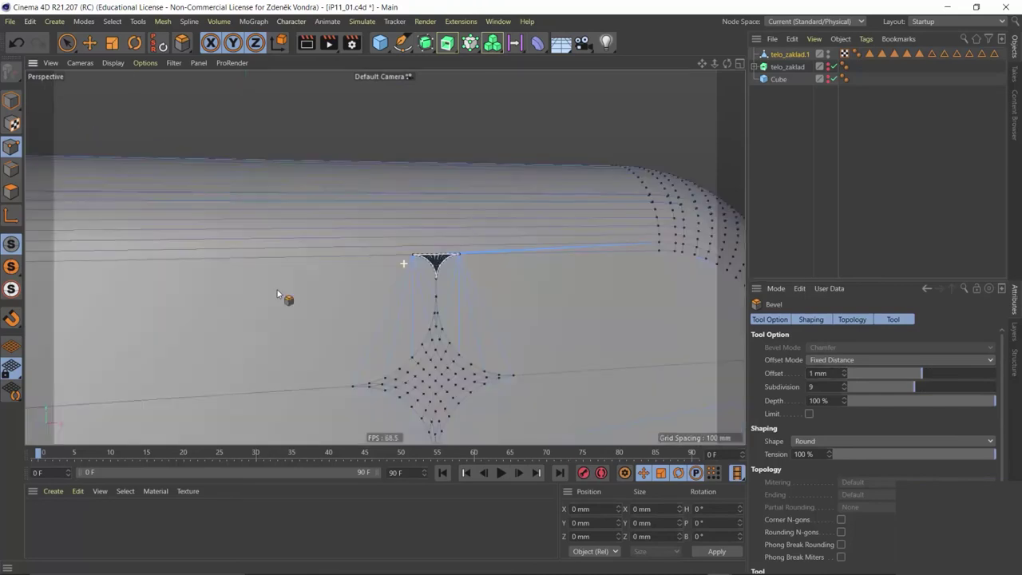
scroll(285, 296, "up", 3)
scroll(447, 283, "up", 3)
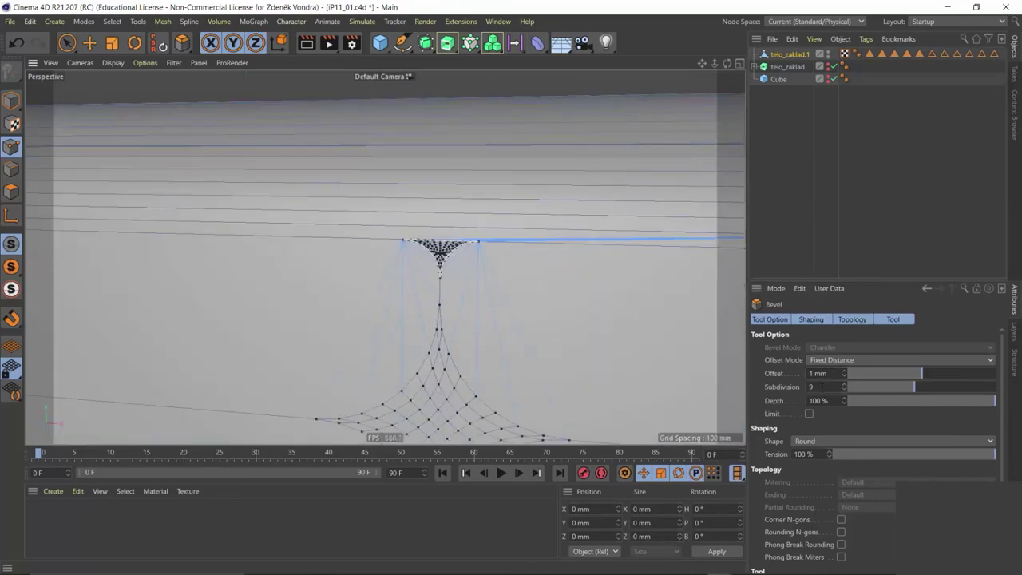
type("3")
key("Return")
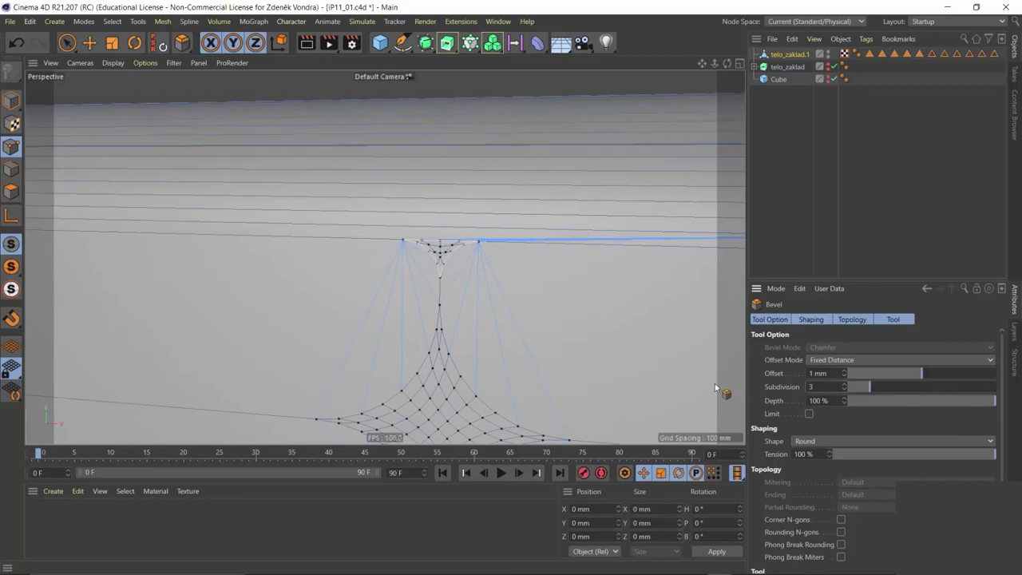
scroll(386, 269, "down", 3)
scroll(413, 224, "down", 3)
scroll(380, 317, "down", 3)
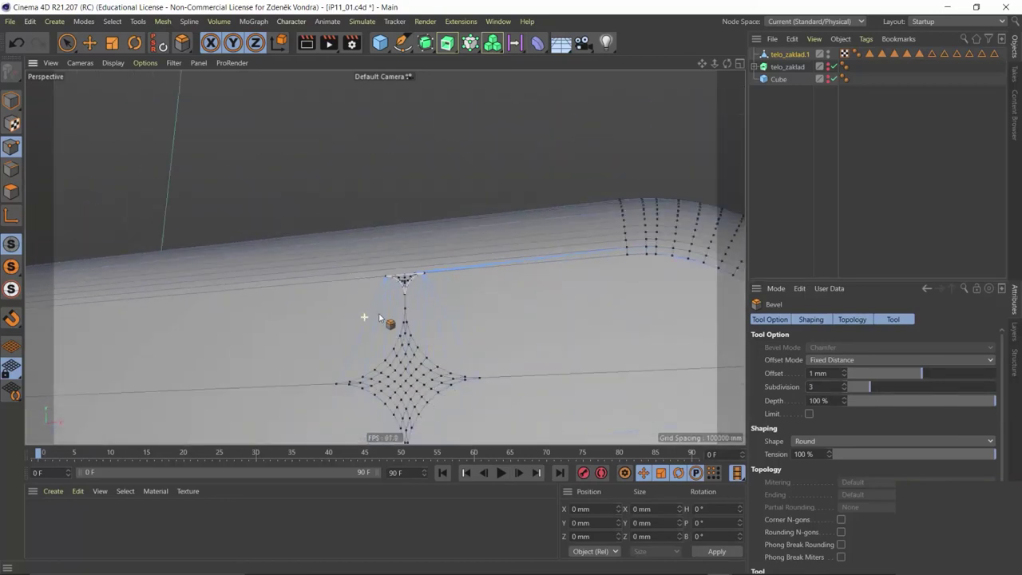
- Inspect the small rounded bevels in the Front view, then orbit Perspective to see both patches
middle_click(450, 305)
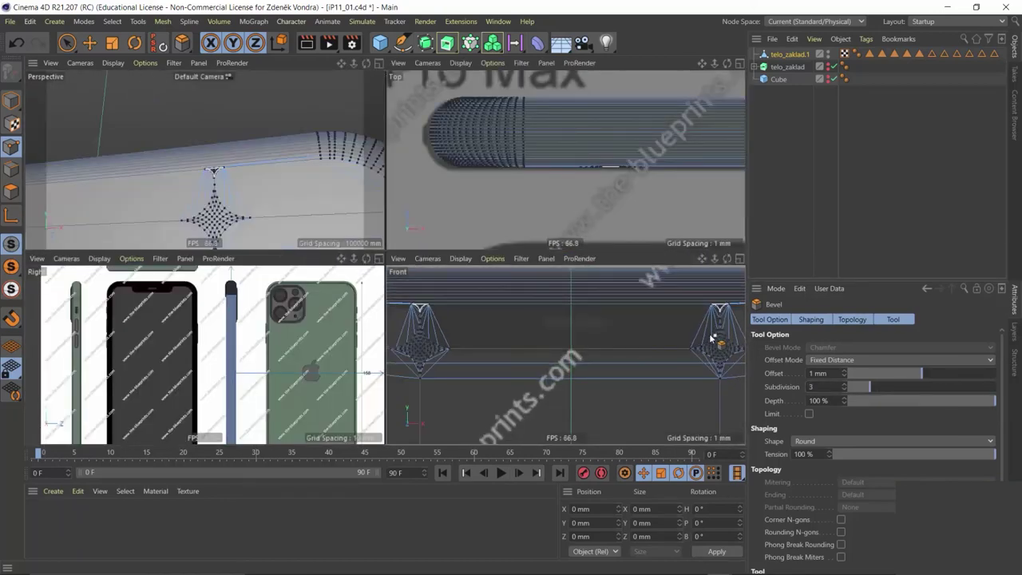
scroll(719, 327, "up", 3)
middle_click_drag(684, 336, 566, 356, "alt")
scroll(566, 356, "up", 2)
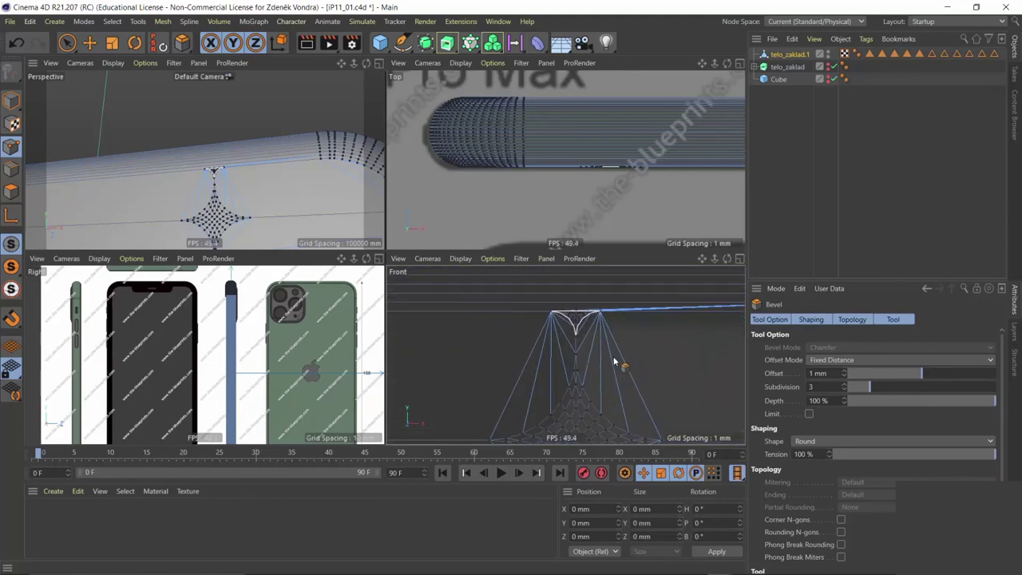
scroll(566, 320, "up", 2)
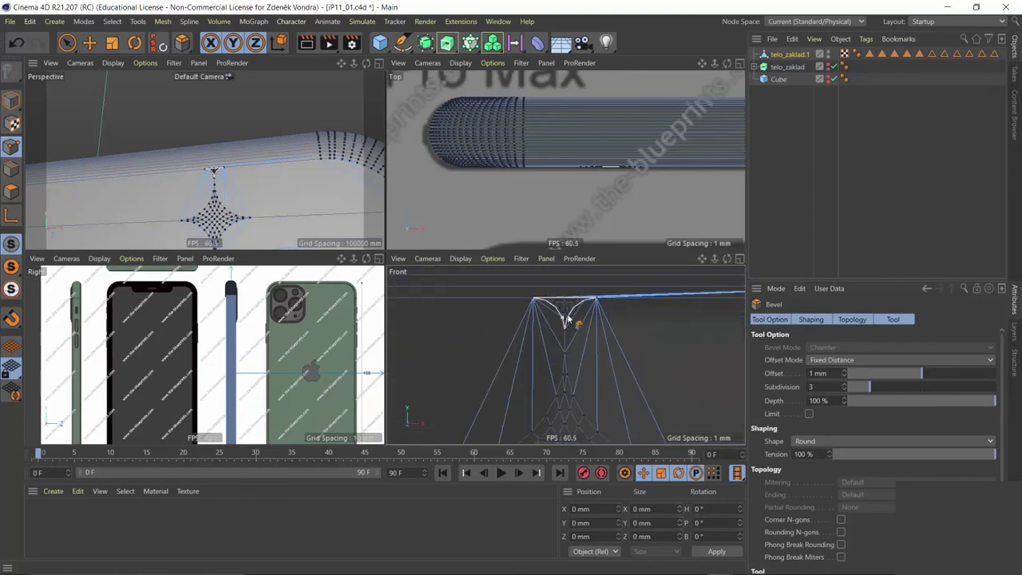
middle_click(611, 337)
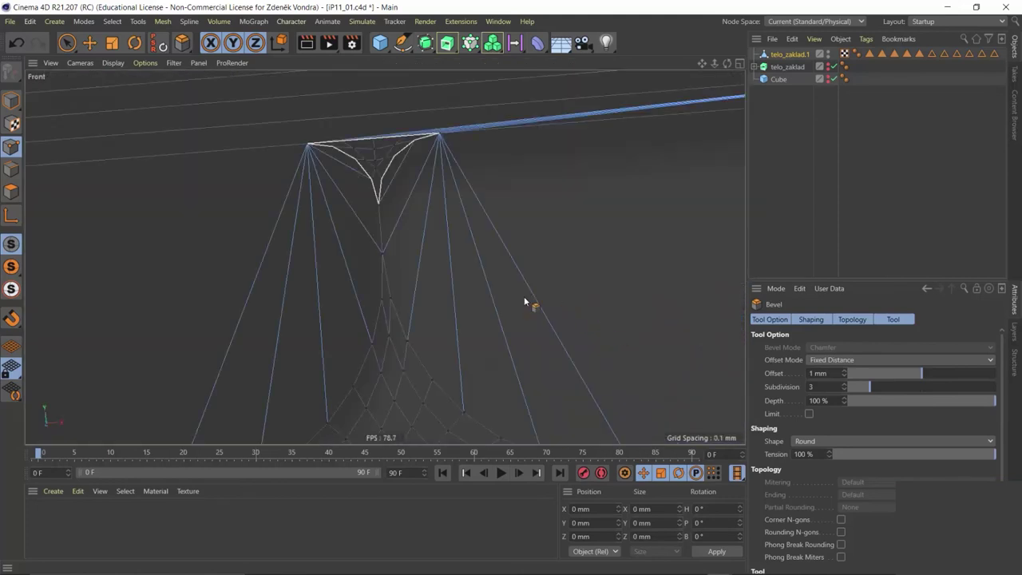
middle_click(441, 293)
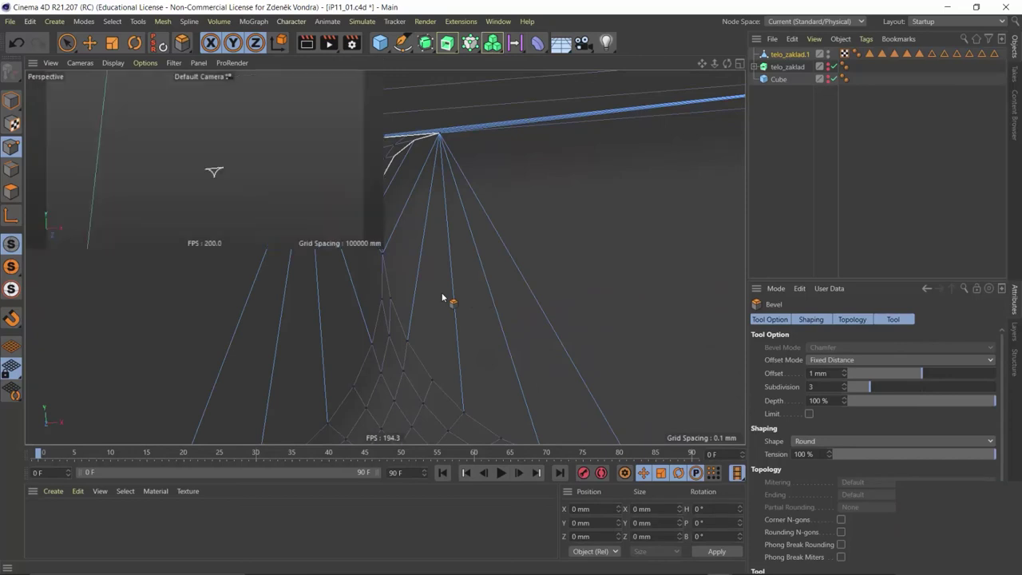
middle_click(301, 253)
left_click_drag(301, 252, 746, 82, "alt")
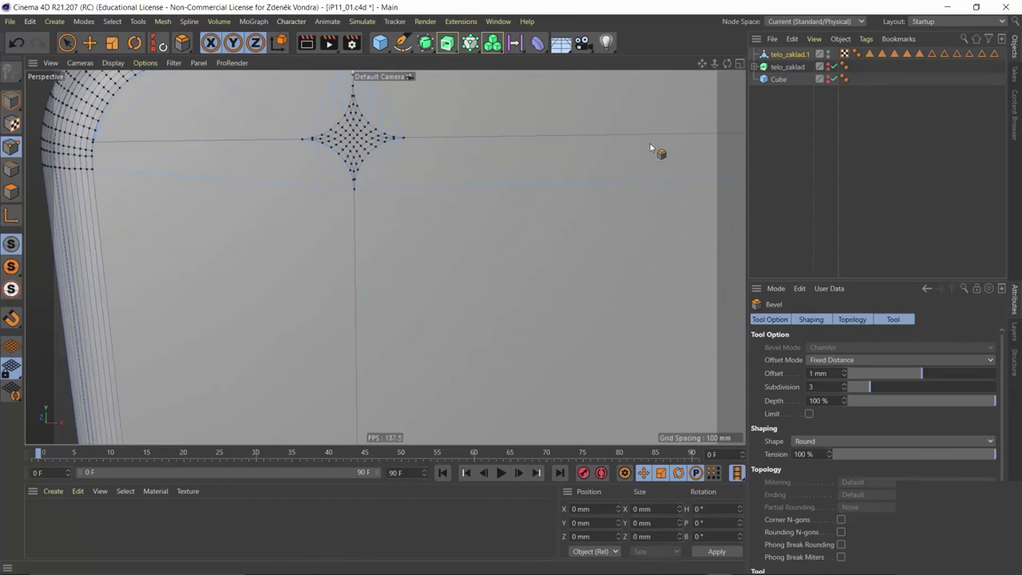
mouse_move(651, 147)
left_mouse_down("alt")
mouse_move(328, 303)
mouse_move(418, 247)
mouse_move(385, 243)
left_mouse_up("alt")
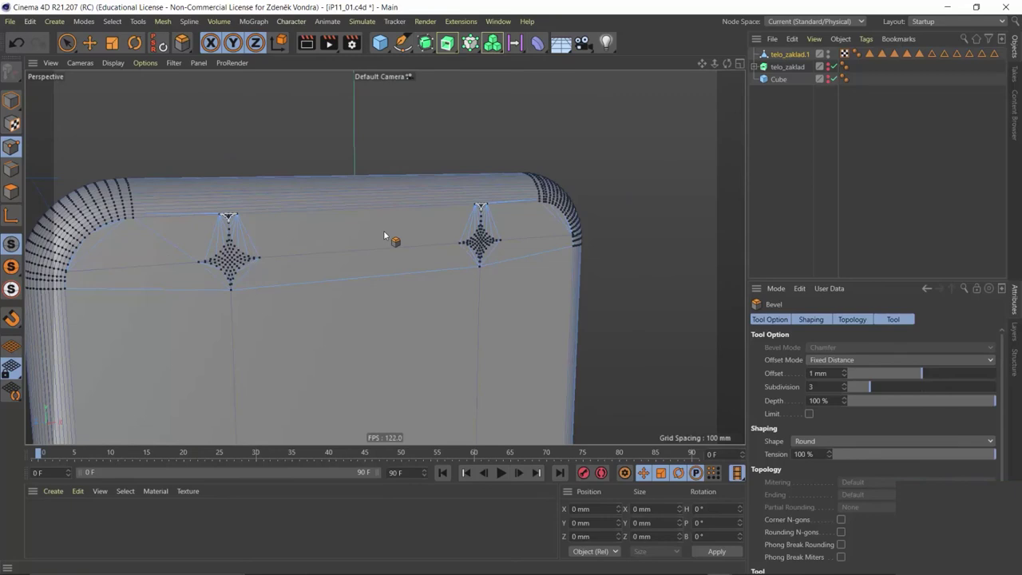
- In Polygons mode, Live-select the 13 slot polygons between the two bevelled patches and frame them
left_click(11, 191)
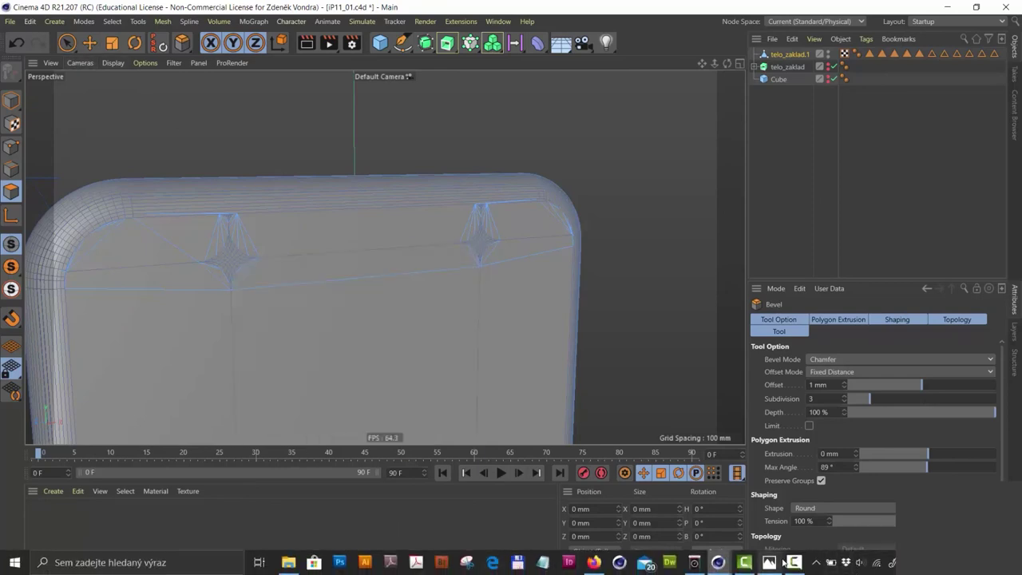
left_click(793, 564)
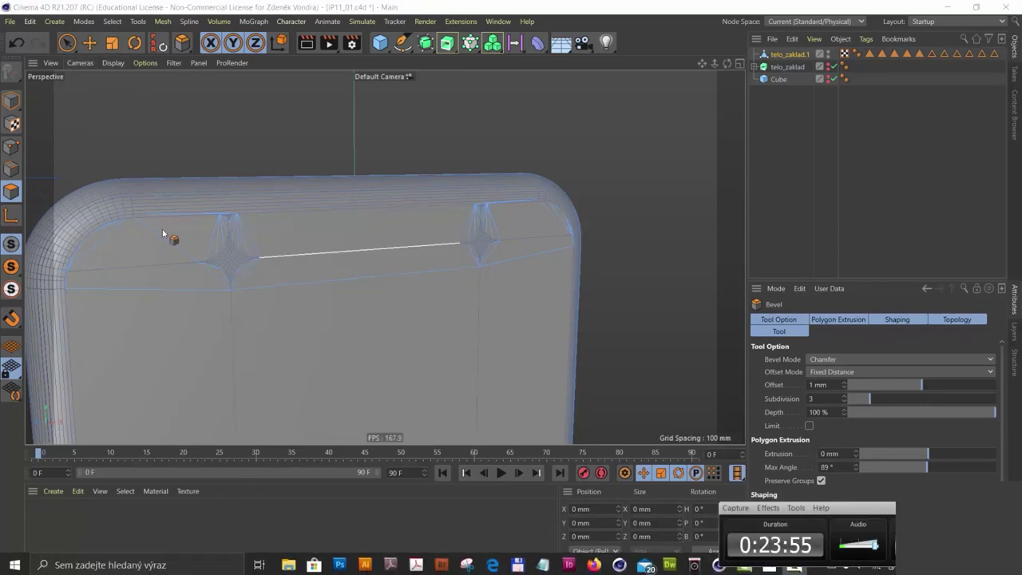
left_click(59, 40)
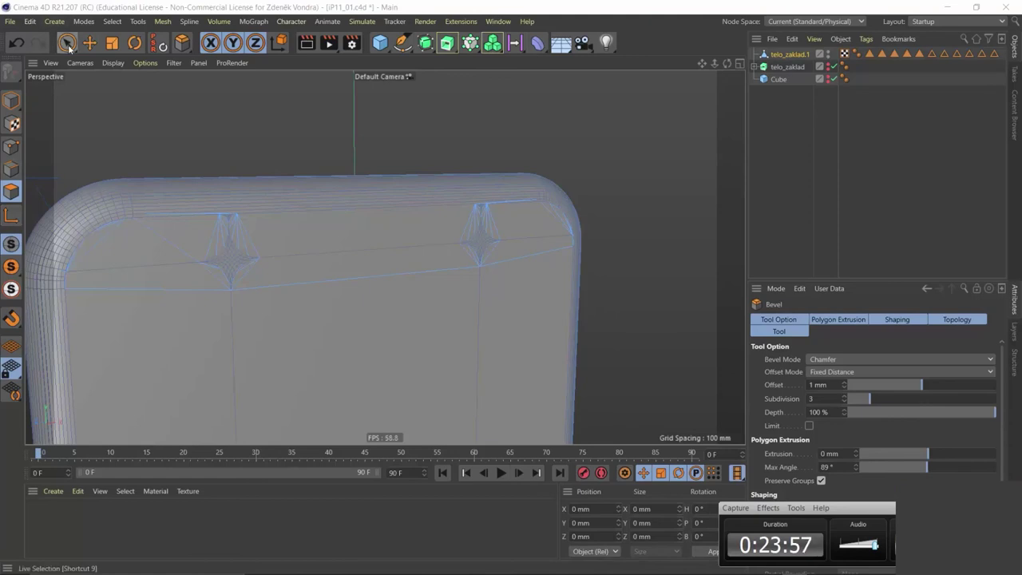
left_click(332, 237)
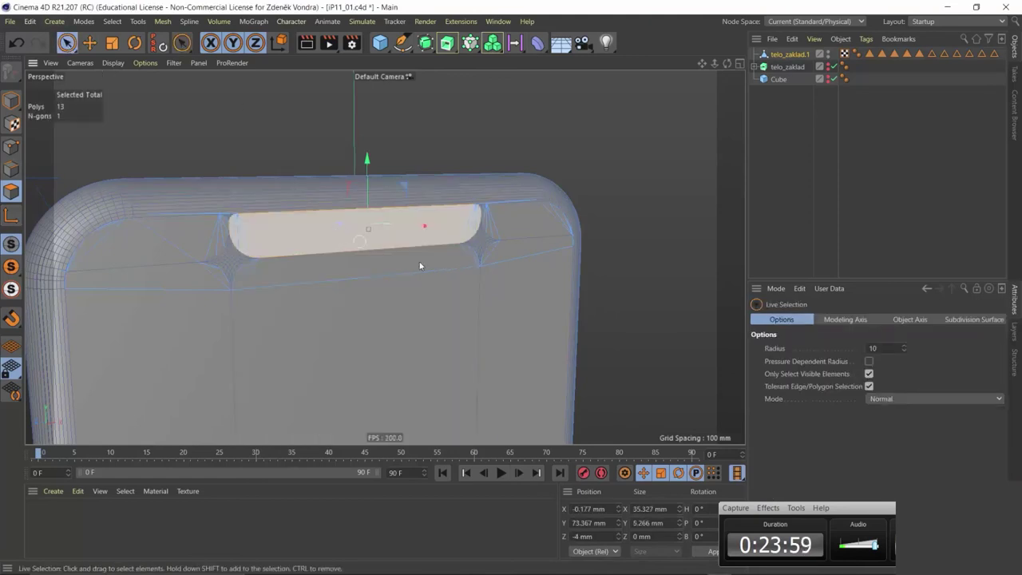
key("s")
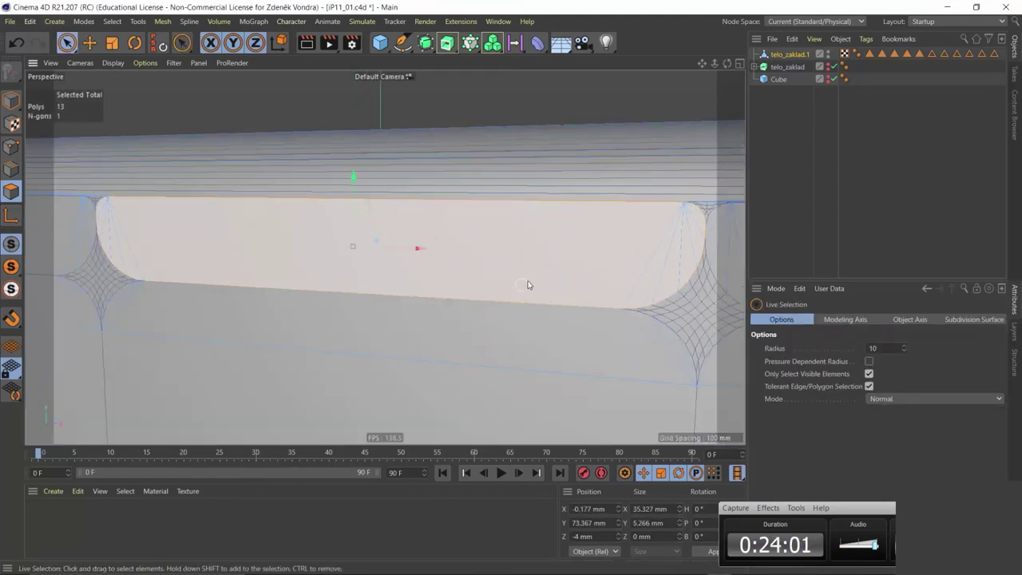
scroll(581, 246, "down", 3)
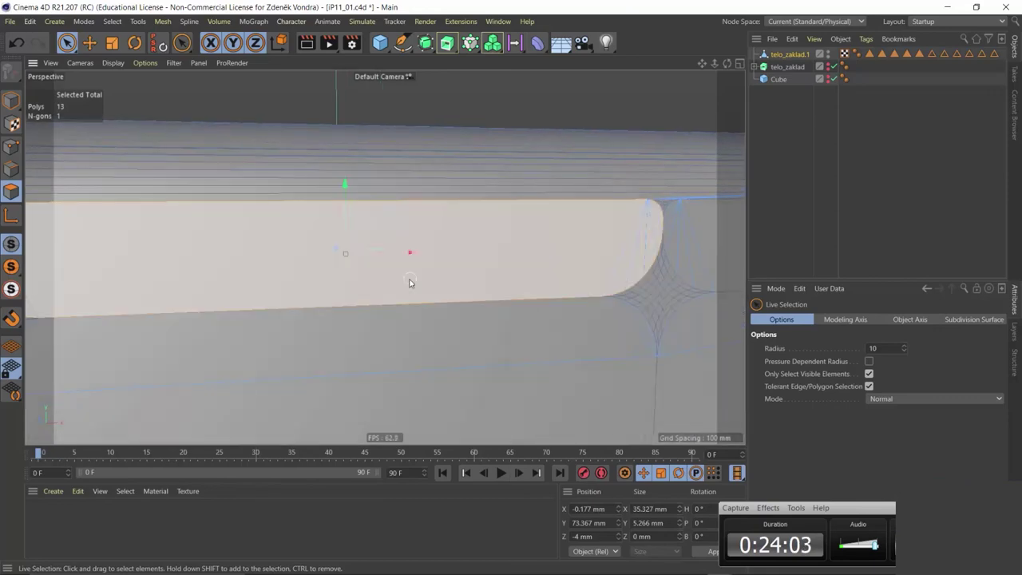
scroll(410, 282, "down", 3)
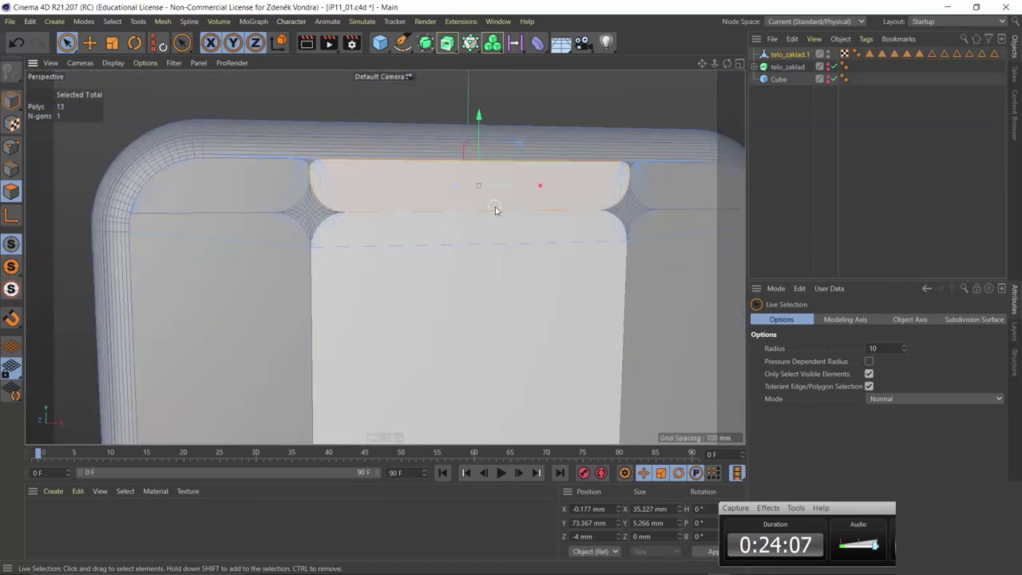
right_click(492, 183)
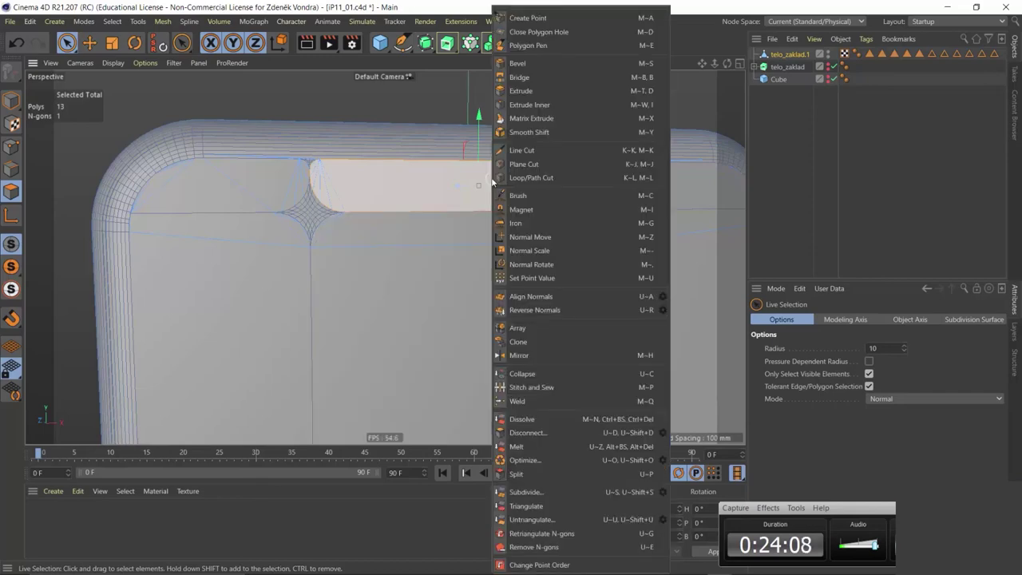
left_click(551, 163)
middle_click(554, 231)
middle_click(655, 317)
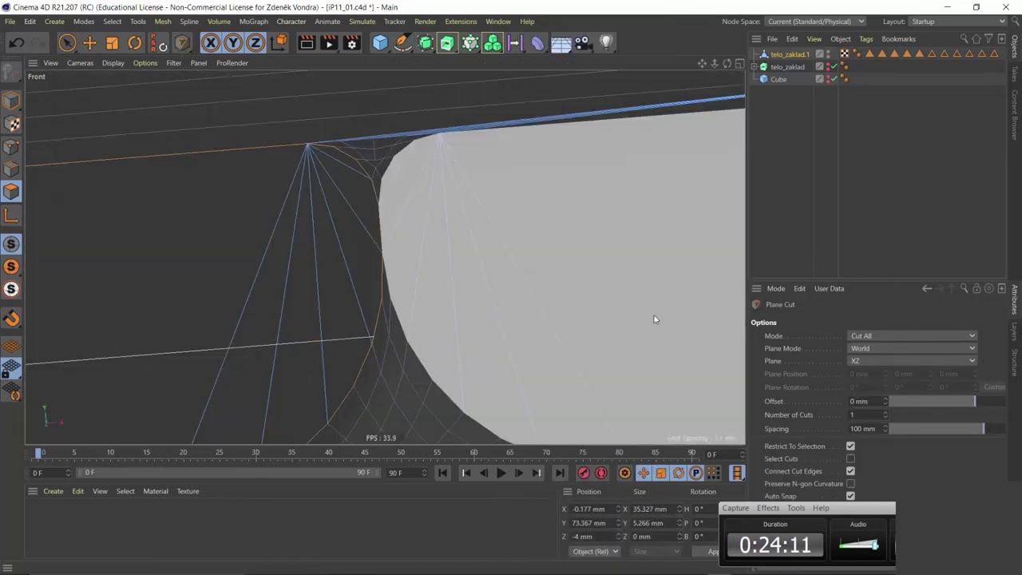
scroll(459, 278, "down", 2)
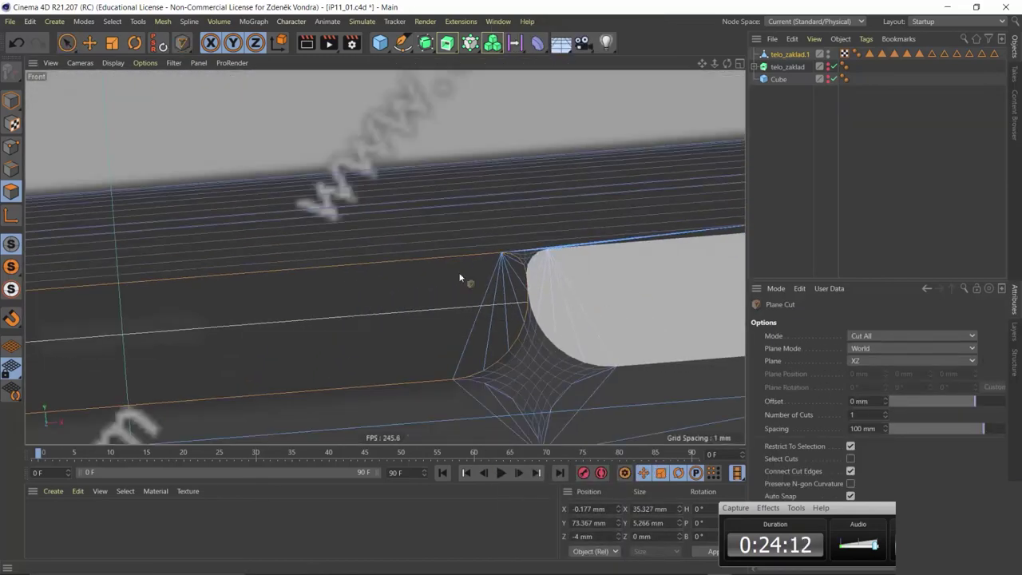
left_click(51, 64)
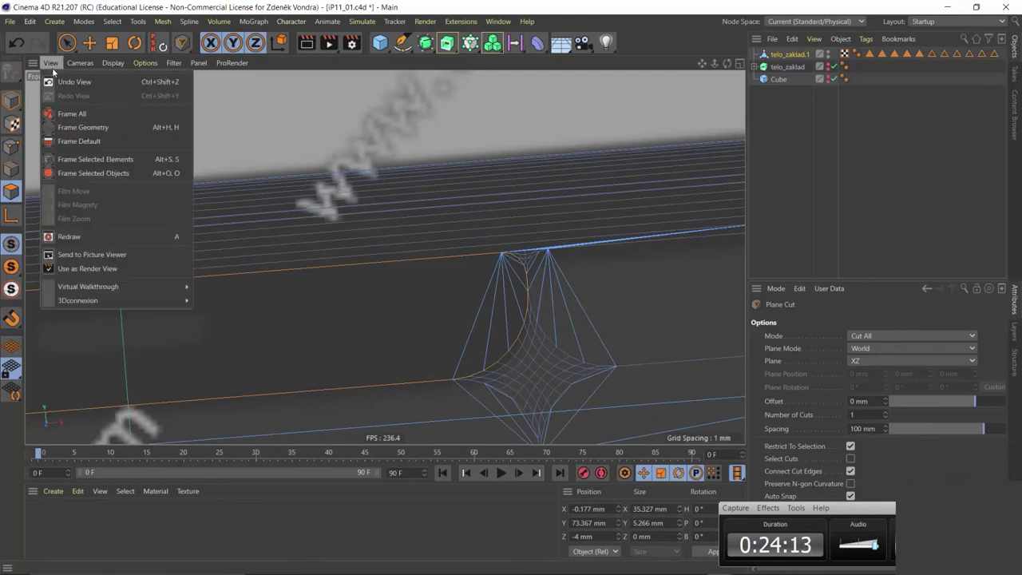
left_click(110, 141)
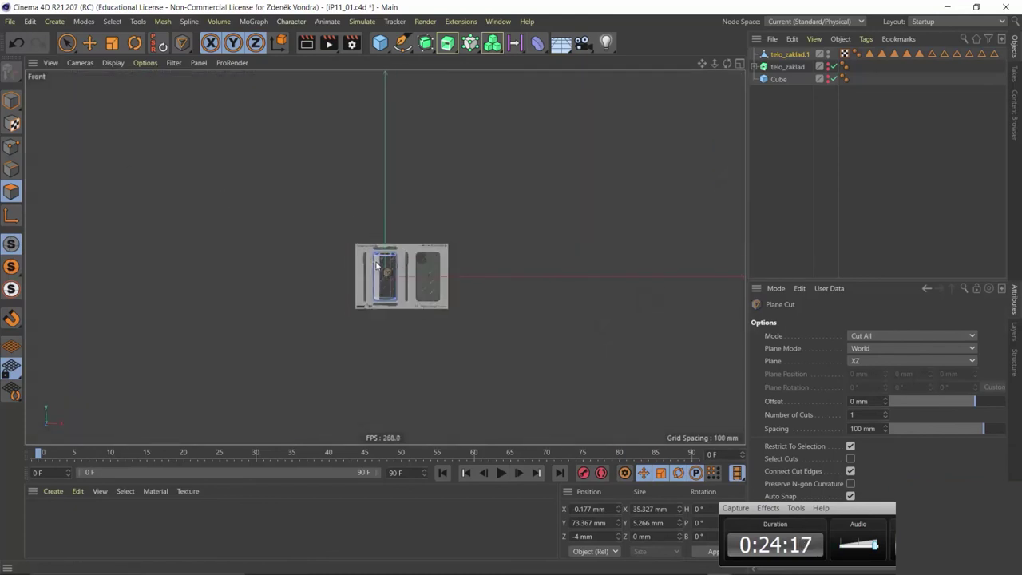
scroll(376, 266, "up", 5)
scroll(372, 235, "up", 5)
scroll(376, 237, "up", 5)
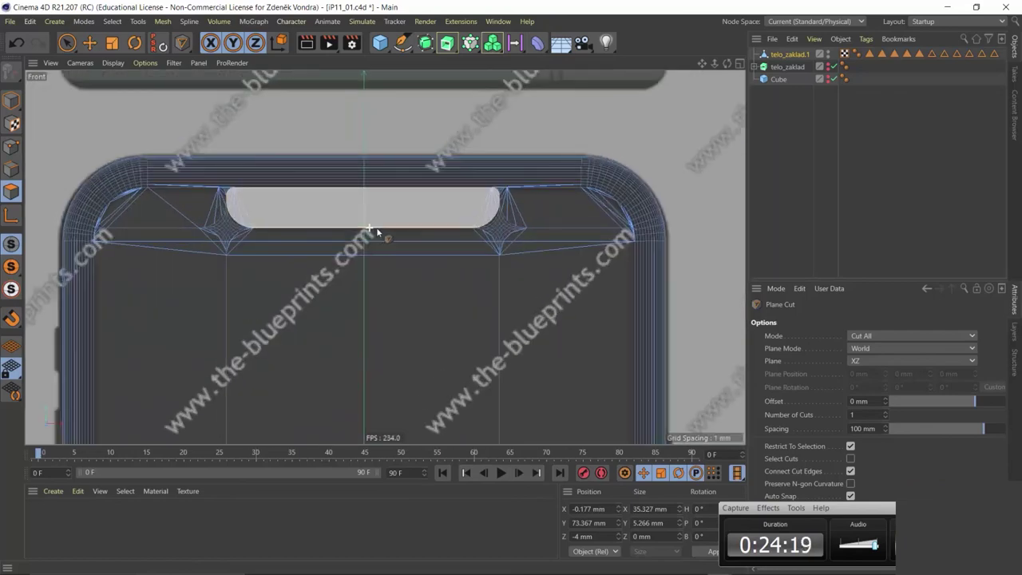
scroll(377, 232, "up", 3)
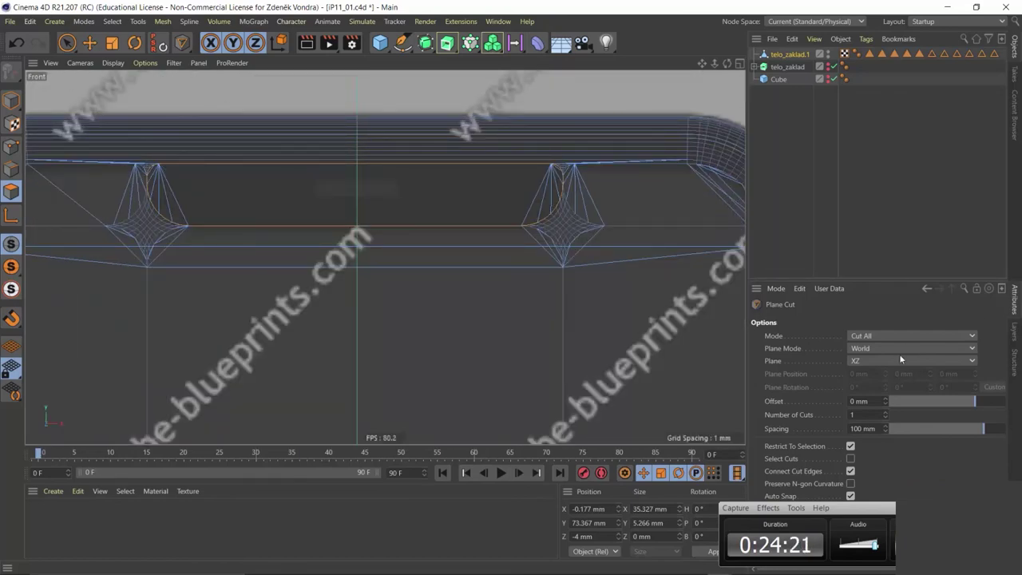
- Make two vertical YZ plane cuts through the notch face
left_click(874, 360)
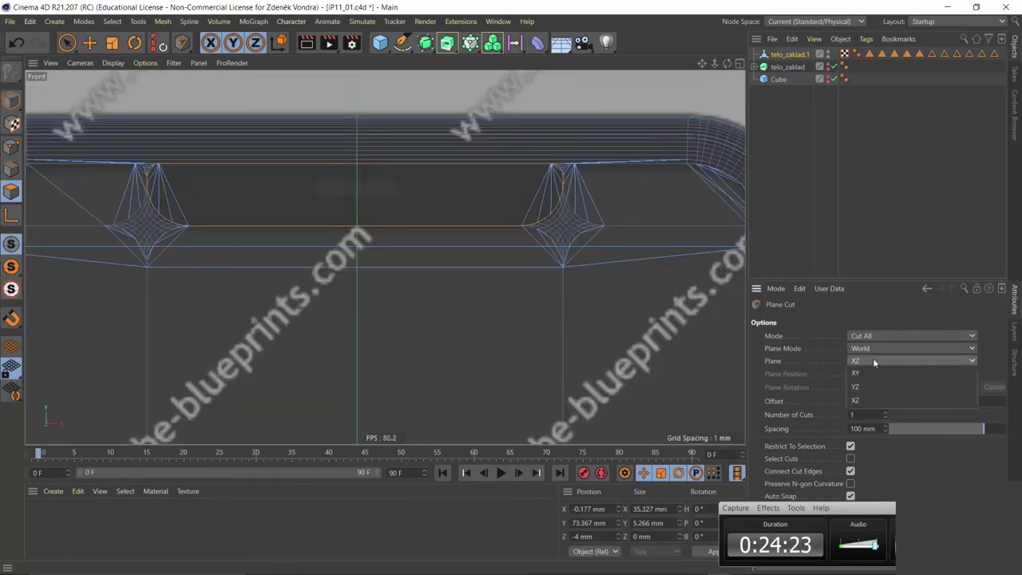
left_click(873, 385)
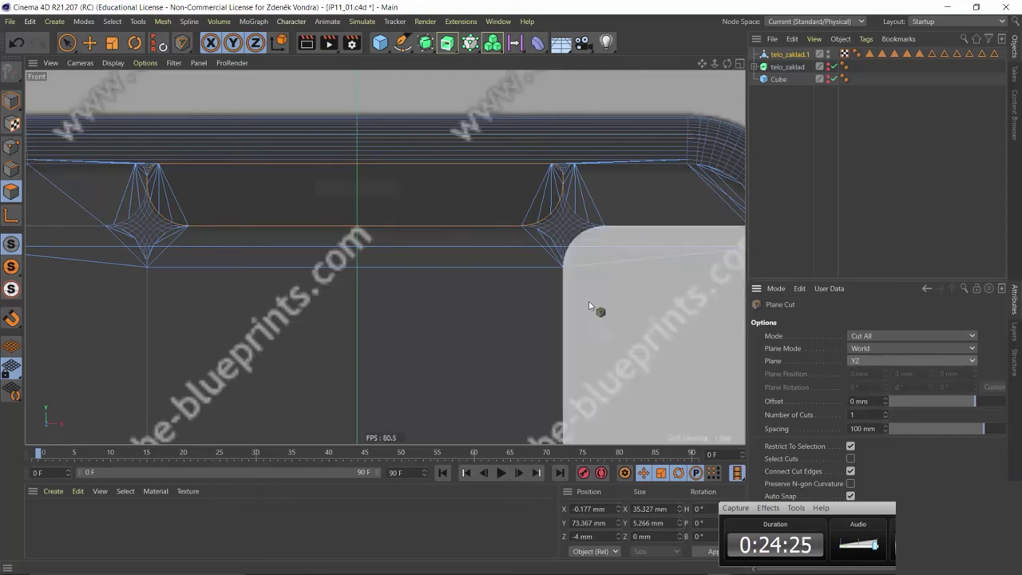
left_click(397, 225)
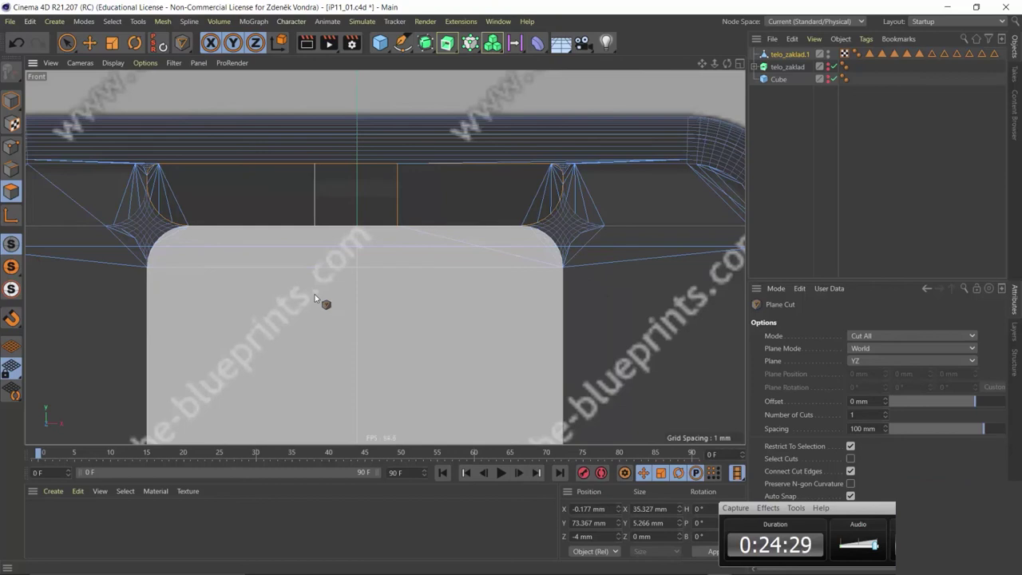
left_click(315, 293)
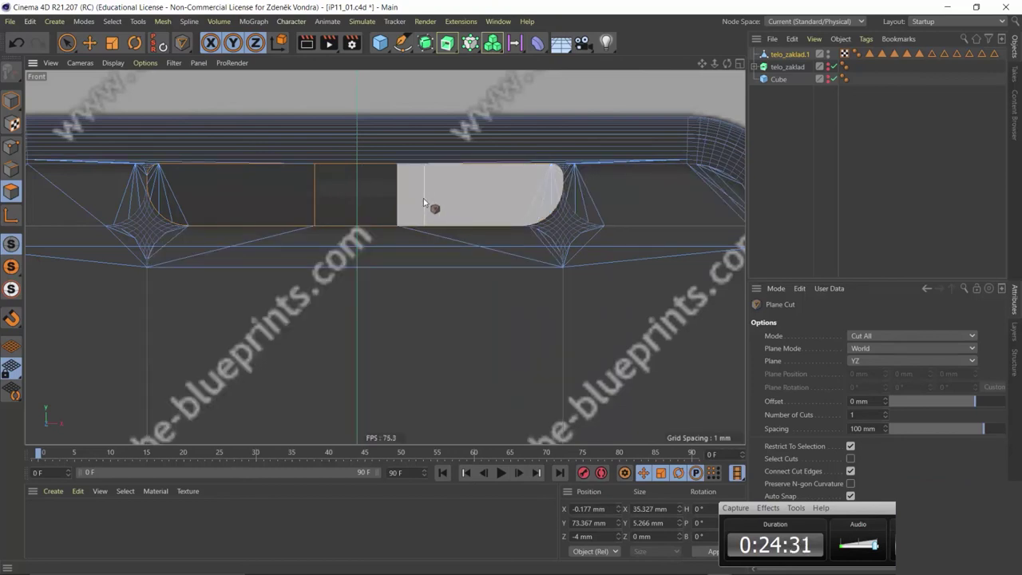
- Switch the cut plane to XZ and make one horizontal cut across the notch
left_click(863, 362)
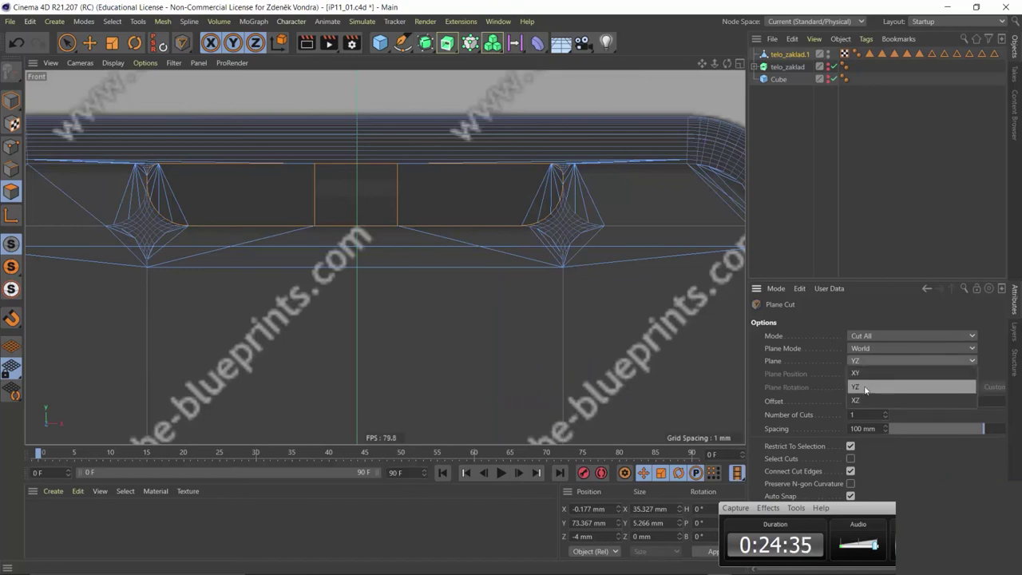
left_click(867, 389)
left_click(875, 360)
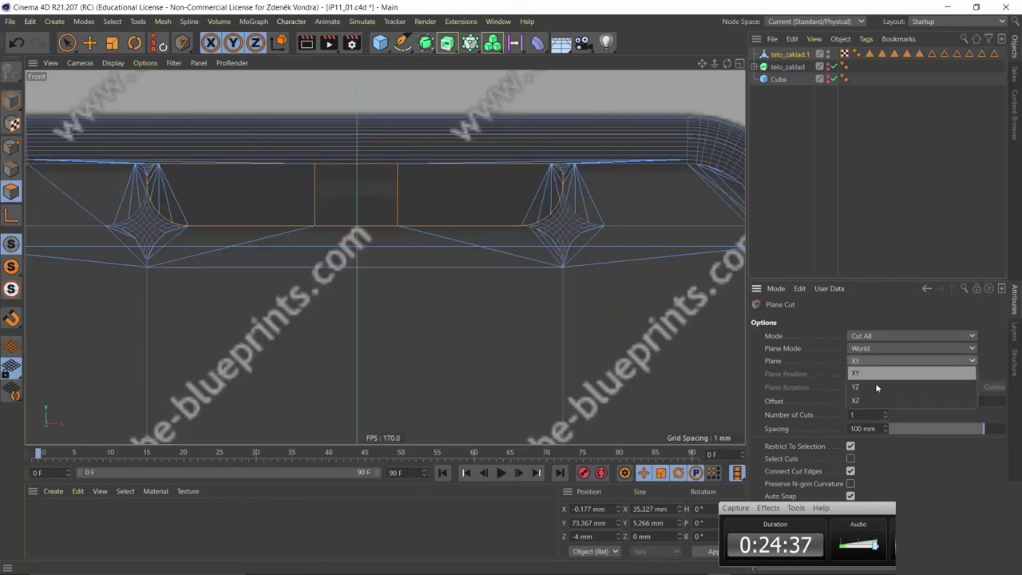
left_click(876, 389)
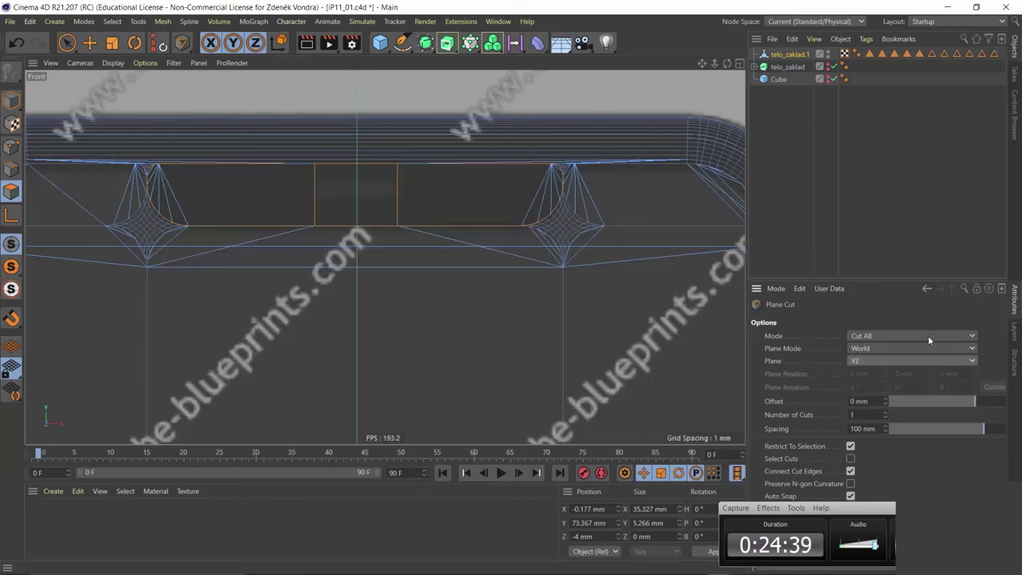
left_click(899, 362)
left_click(874, 373)
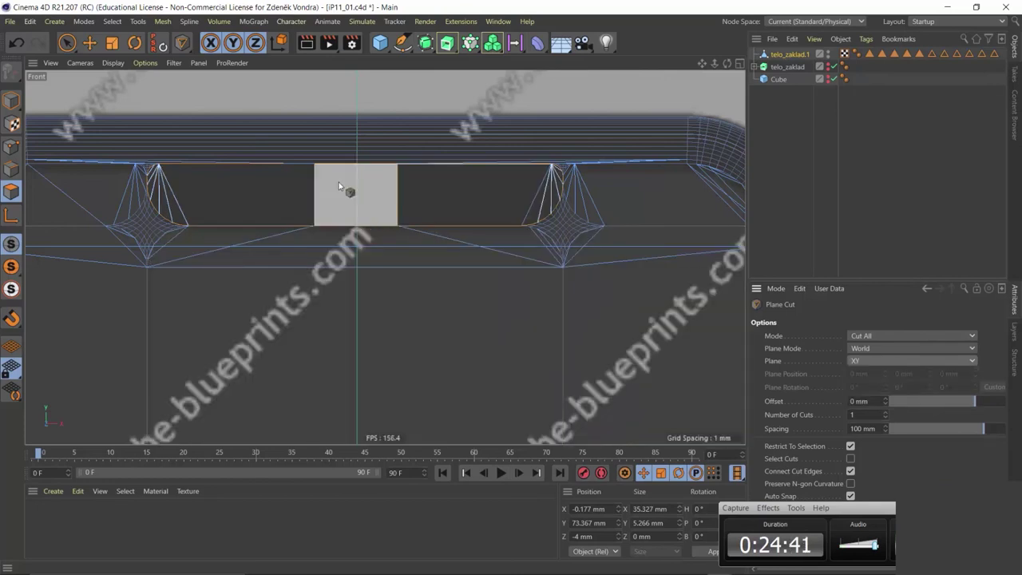
left_click(873, 362)
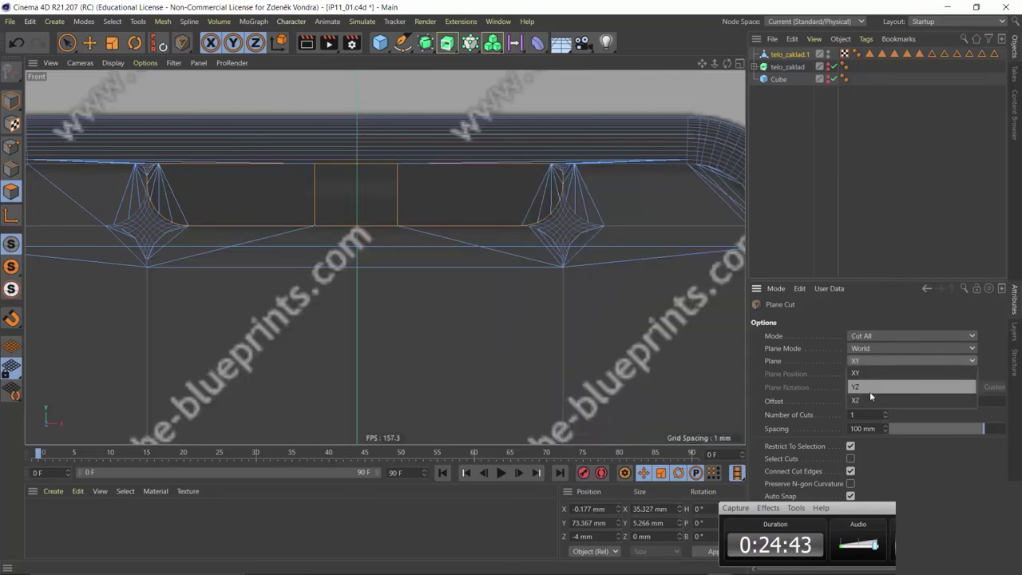
left_click(869, 389)
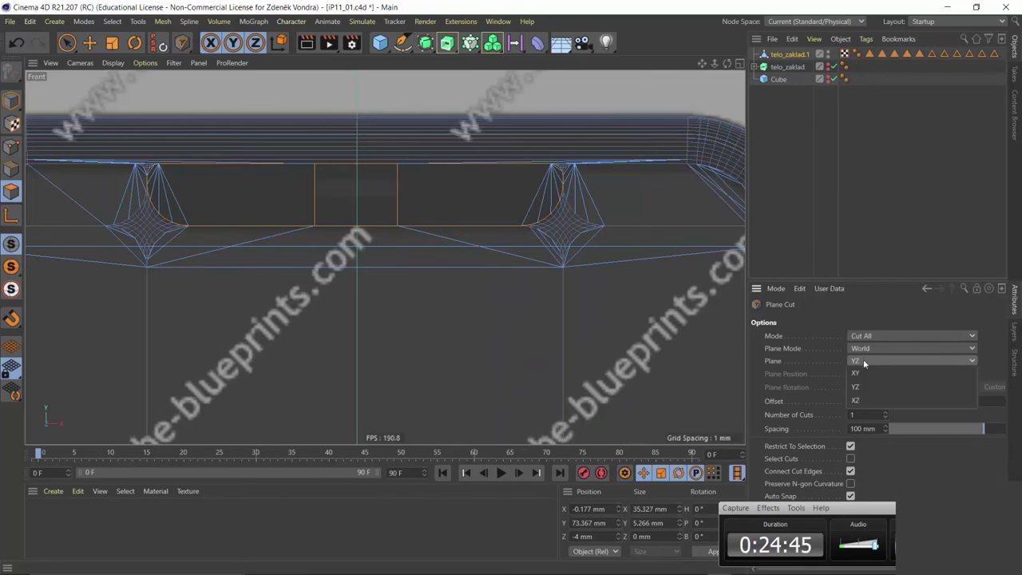
left_click(863, 359)
left_click(867, 401)
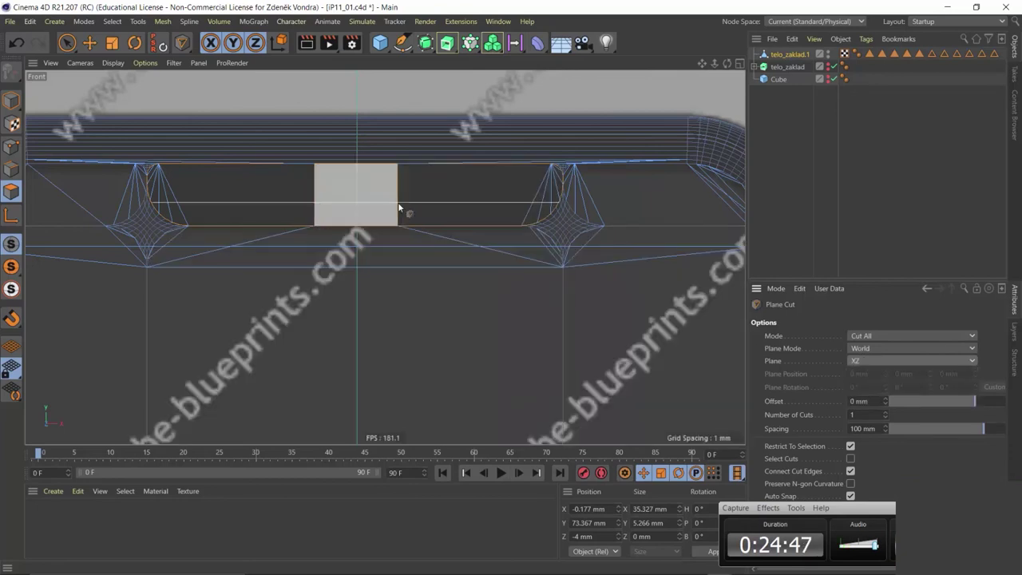
scroll(409, 194, "up", 2)
scroll(407, 194, "up", 2)
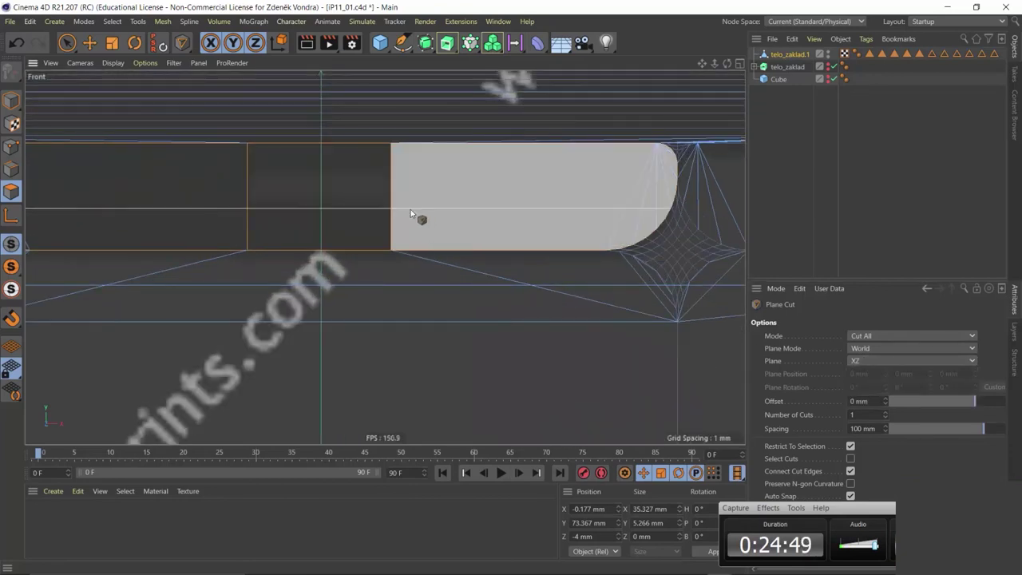
left_click(427, 205)
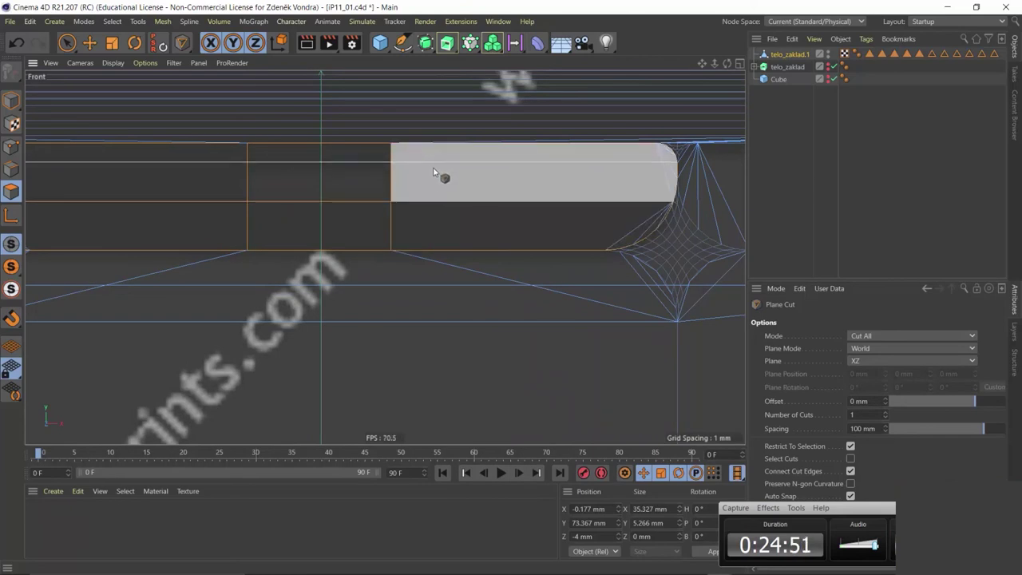
scroll(371, 331, "down", 2)
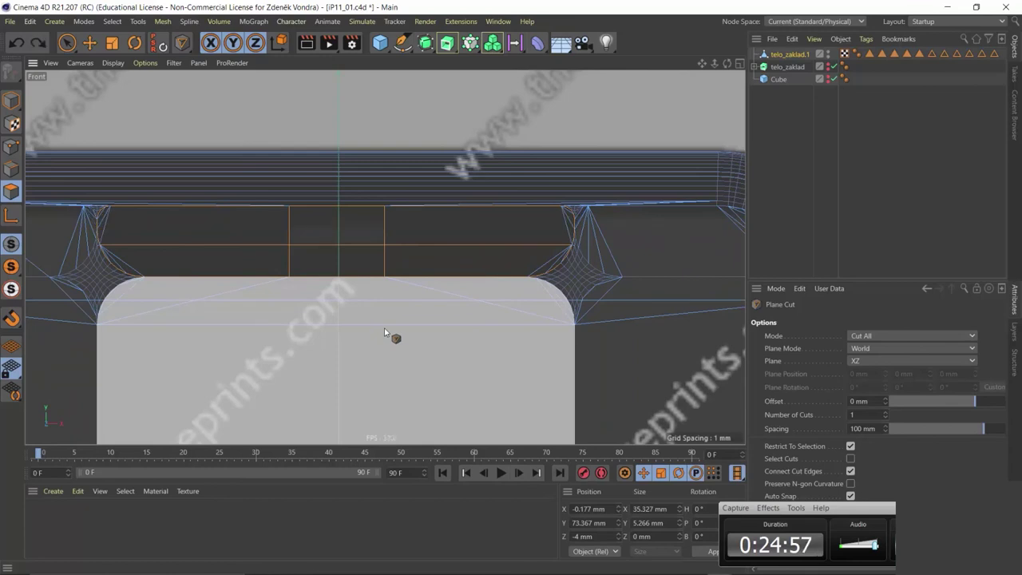
- Select the centre notch polygons and add another horizontal Plane Cut across them
left_click(67, 44)
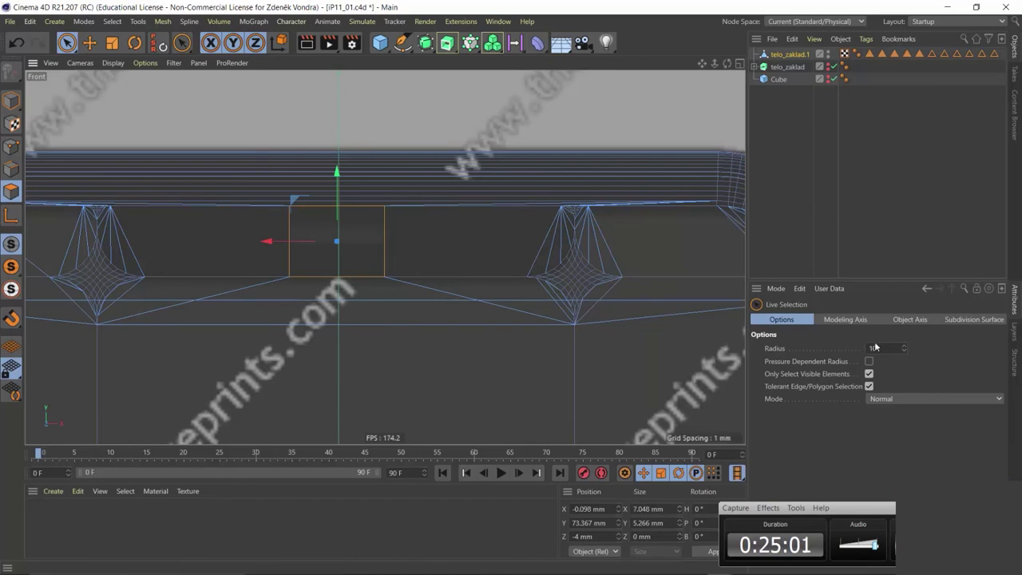
right_click(368, 238)
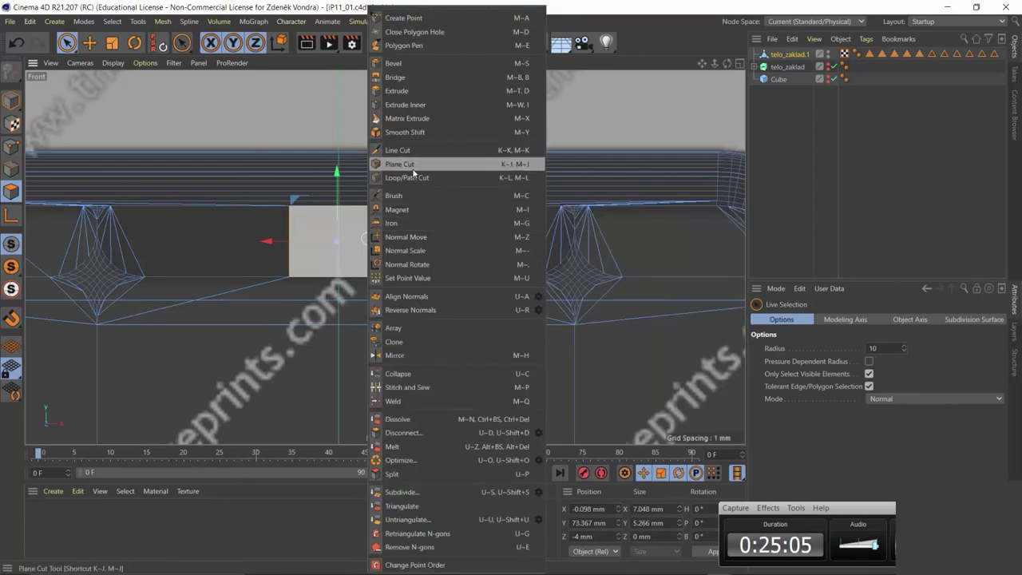
left_click(414, 173)
scroll(378, 236, "up", 2)
scroll(376, 237, "up", 2)
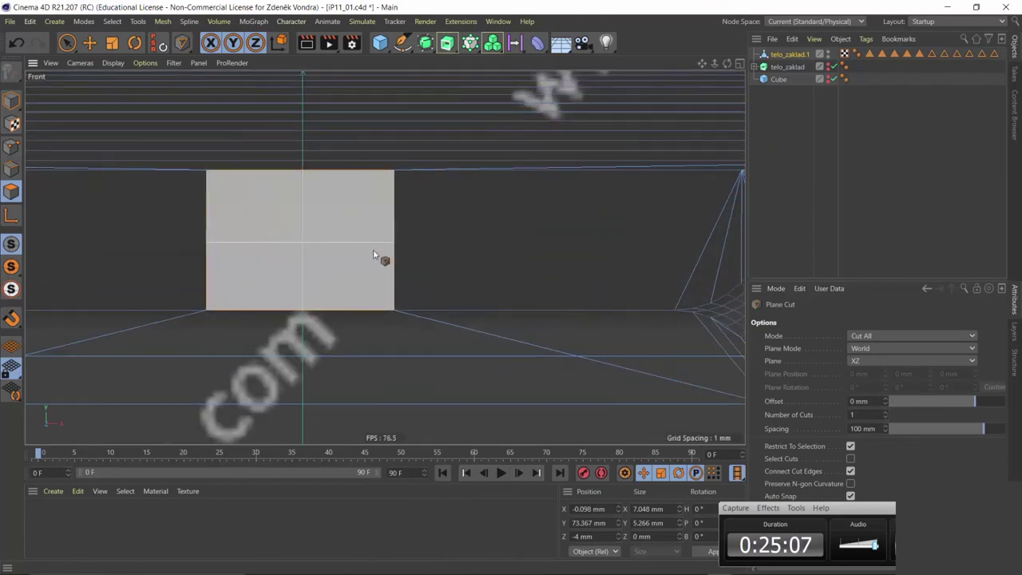
scroll(381, 258, "up", 3)
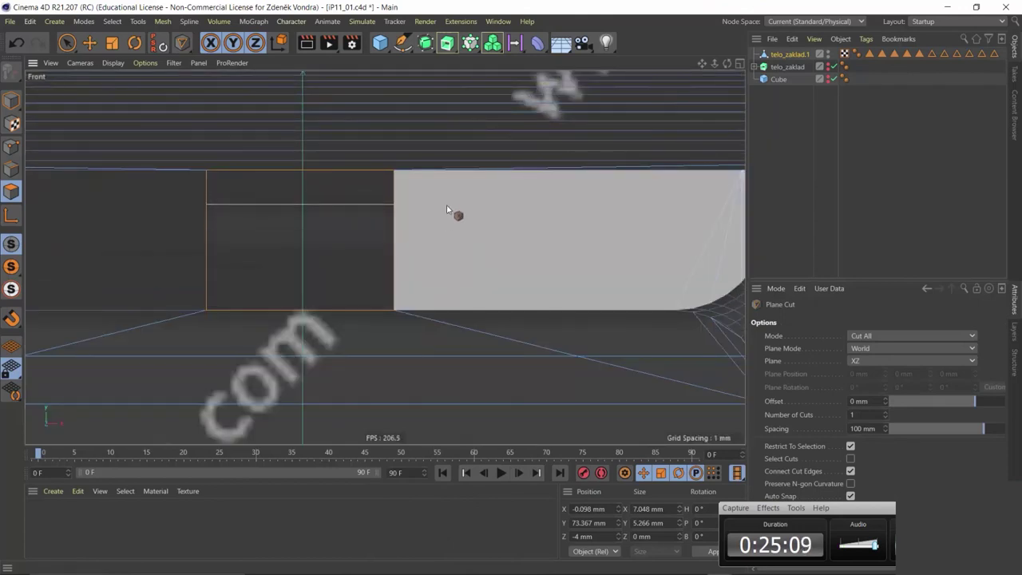
left_click(444, 210)
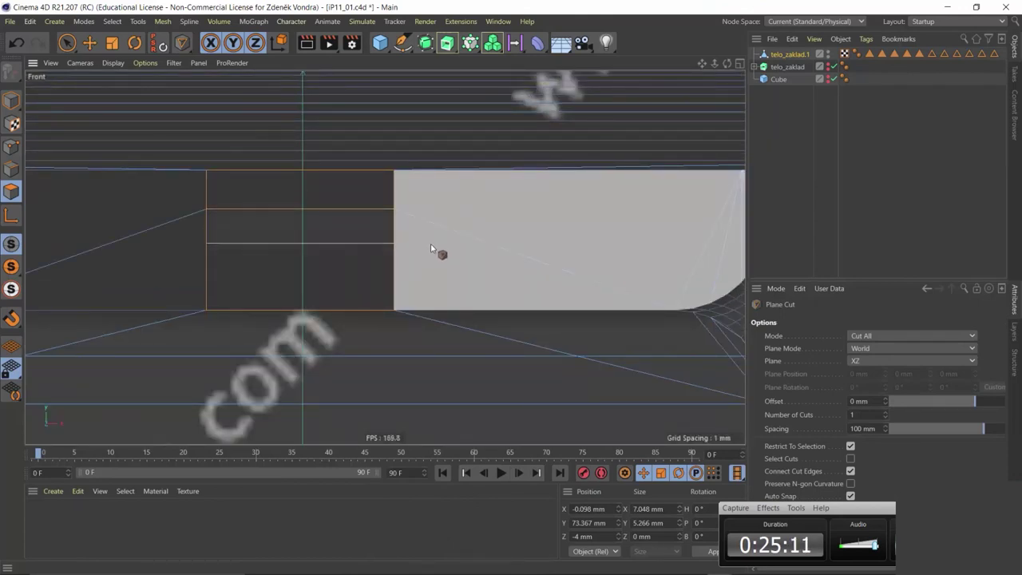
- Check the new cut in a single Perspective view, commit it, and enter Point mode
middle_click(364, 249)
middle_click(223, 175)
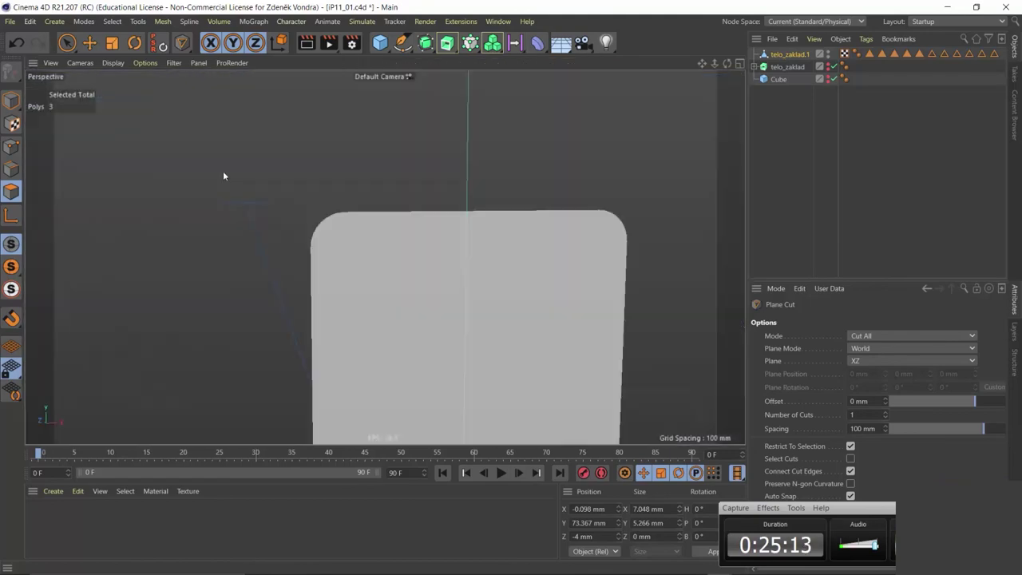
scroll(473, 206, "up", 5)
left_click_drag(479, 210, 479, 192, "alt")
scroll(369, 236, "up", 3)
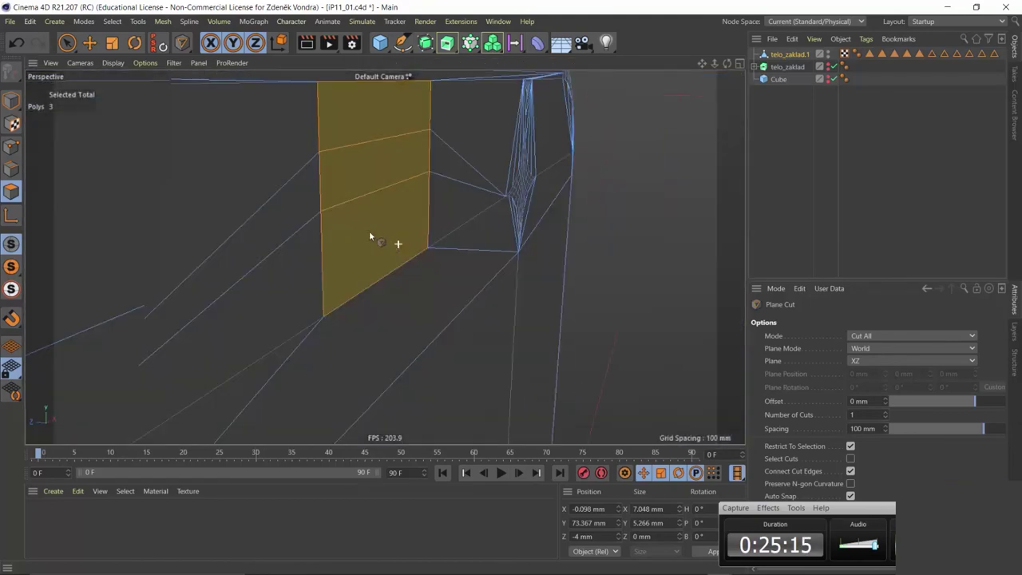
mouse_move(369, 231)
left_mouse_down("alt")
mouse_move(388, 242)
mouse_move(349, 255)
mouse_move(413, 298)
mouse_move(312, 240)
left_mouse_up("alt")
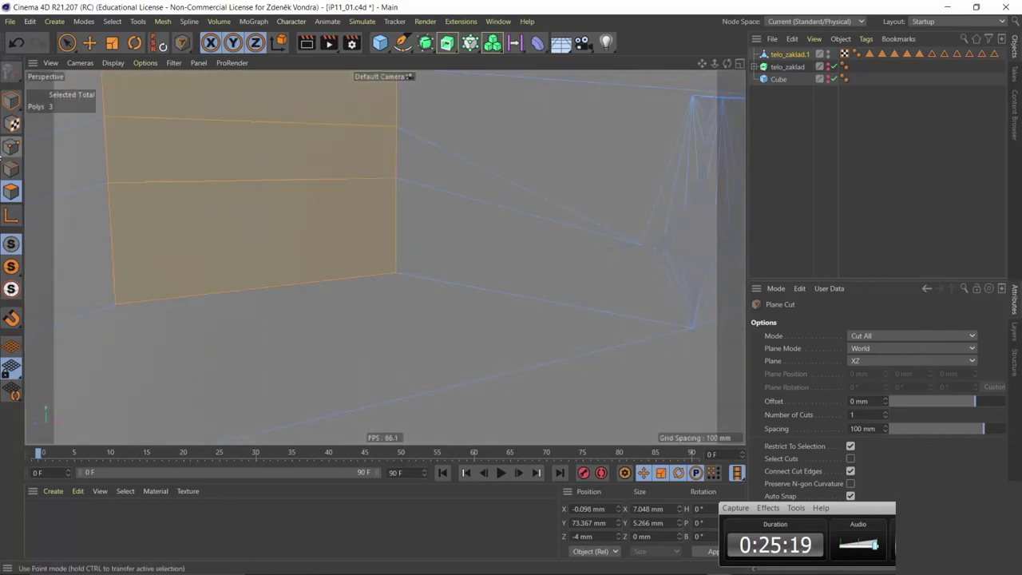
left_click(32, 198)
left_click(11, 147)
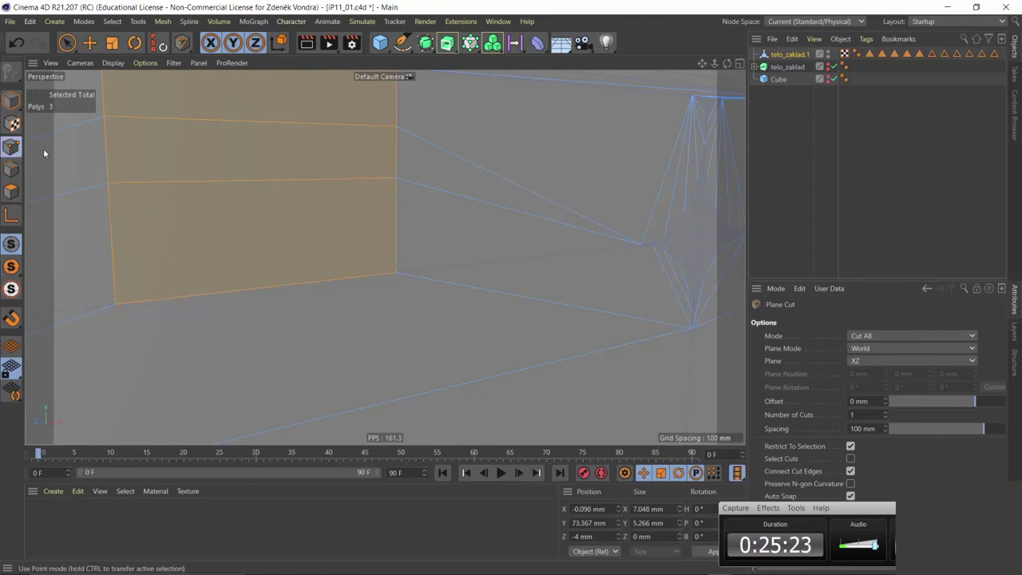
- Select the slot section's corner points and bevel them
left_click(68, 42)
left_click(105, 117)
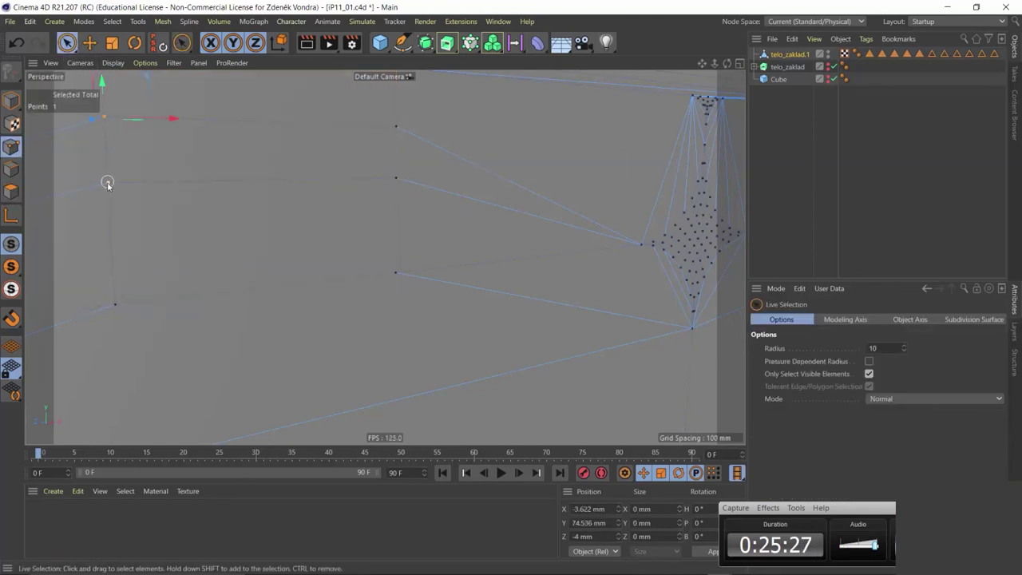
left_click(108, 183, "shift")
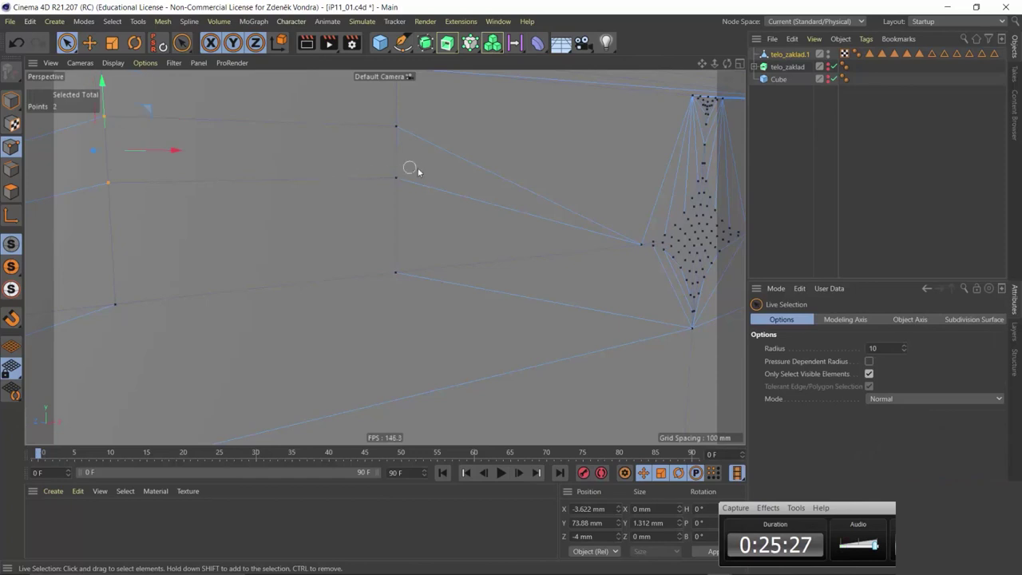
right_click(394, 132)
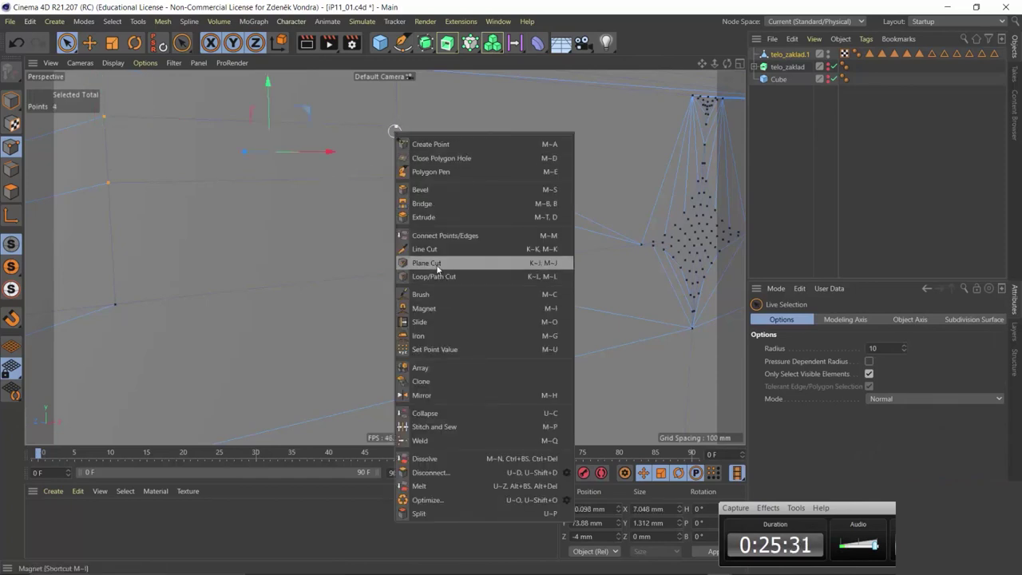
left_click(460, 192)
left_click_drag(395, 185, 378, 203)
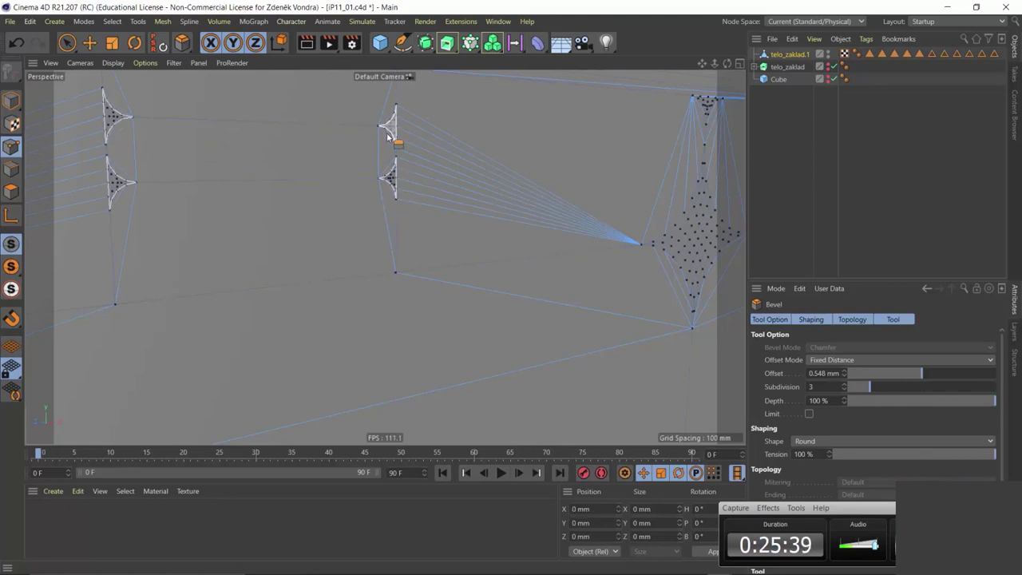
left_click_drag(308, 246, 343, 254, "alt")
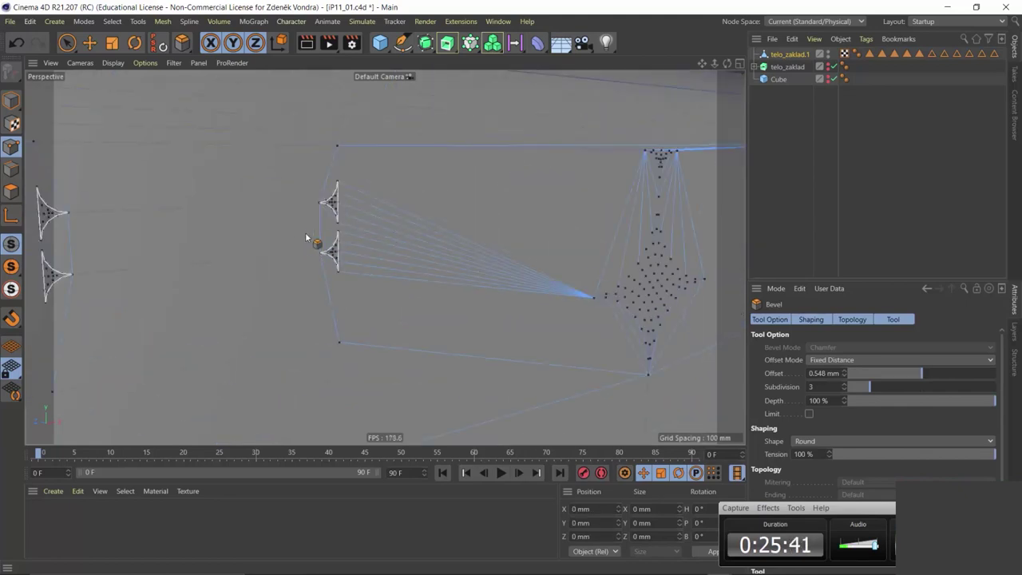
- Set the bevel Offset to 0.58 mm and Subdivision to 4
scroll(305, 236, "up", 3)
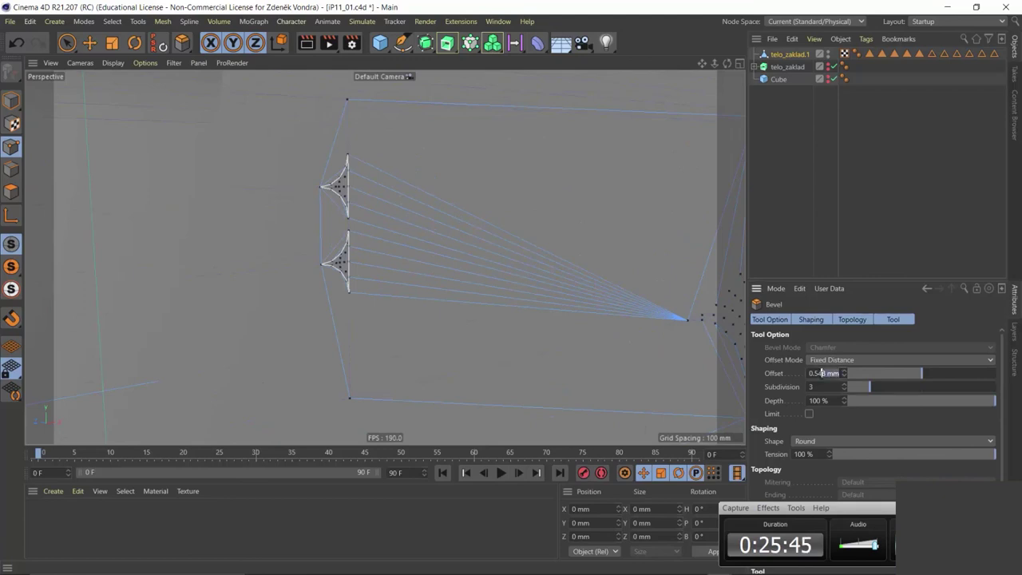
type("55")
key("Return")
type("8")
key("Return")
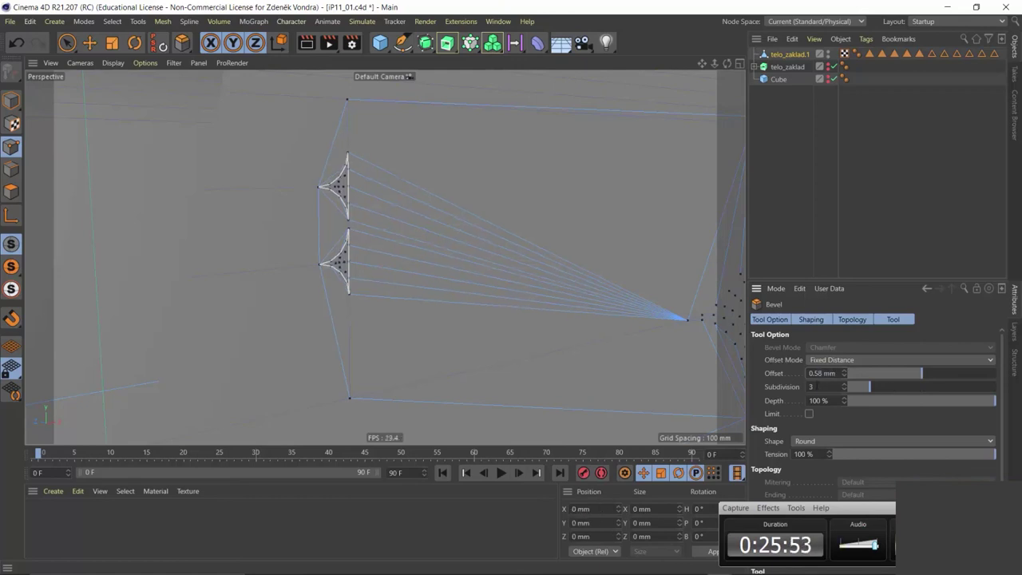
left_click(844, 386)
left_click_drag(442, 335, 408, 262, "alt")
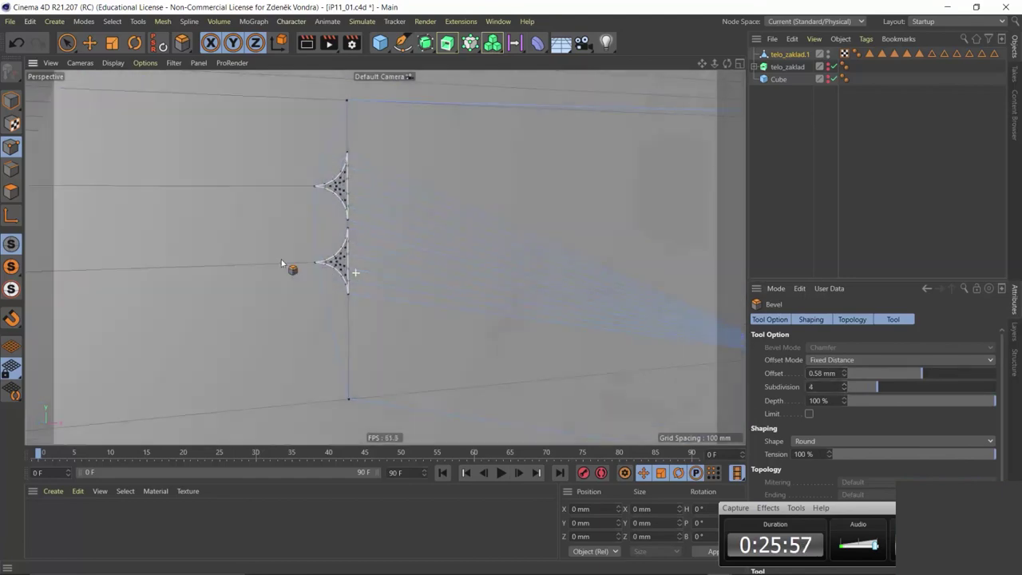
- Select the middle slot face in Polygon mode and open its modelling context menu
left_click(11, 191)
left_click(367, 233)
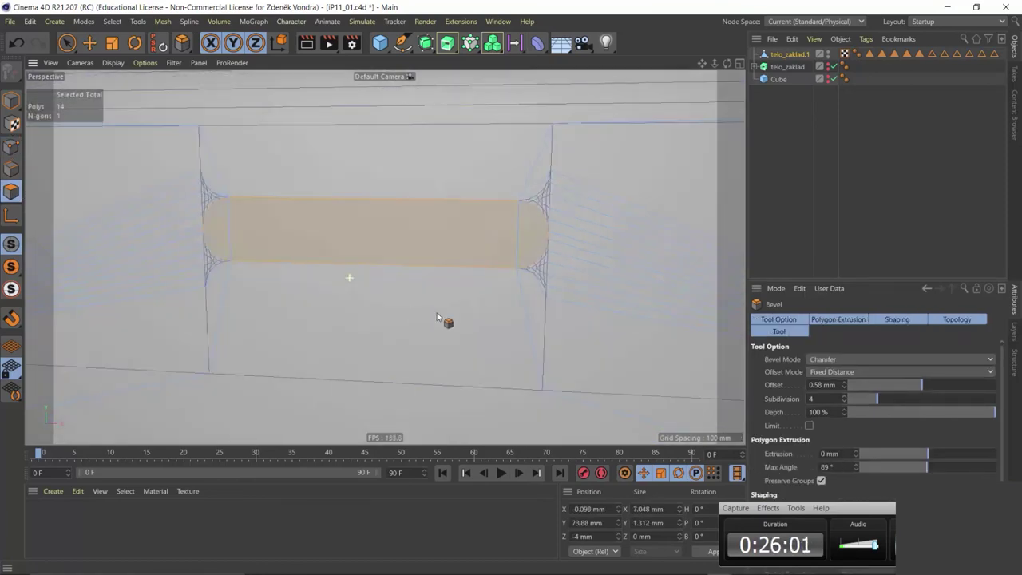
left_click_drag(437, 313, 518, 303, "alt")
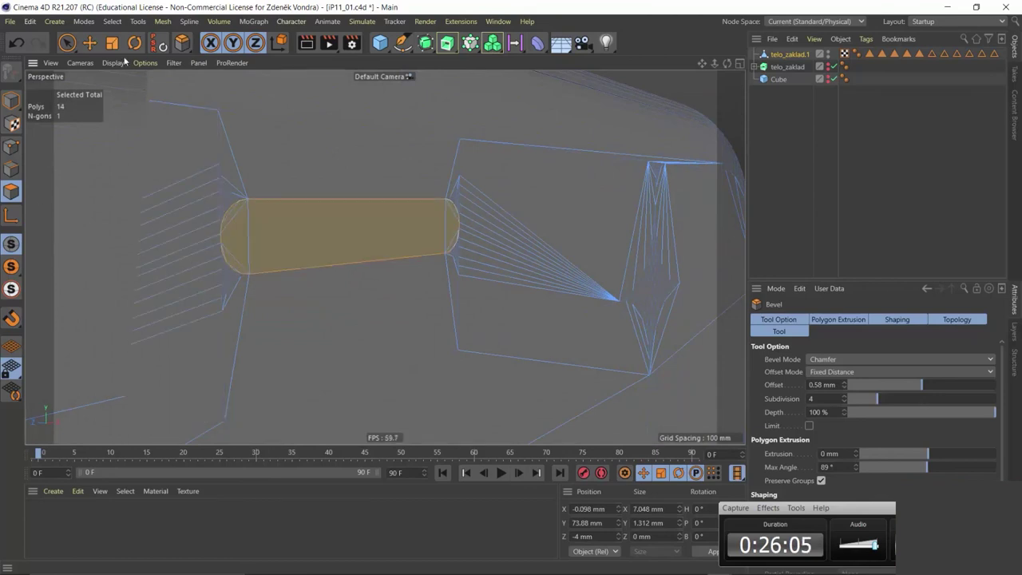
right_click(271, 237)
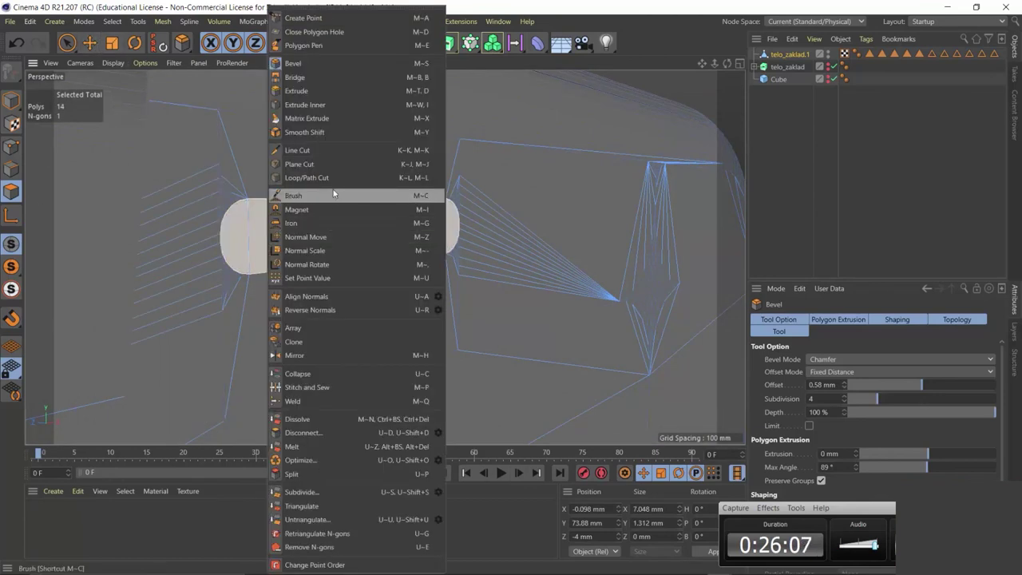
left_click(348, 64)
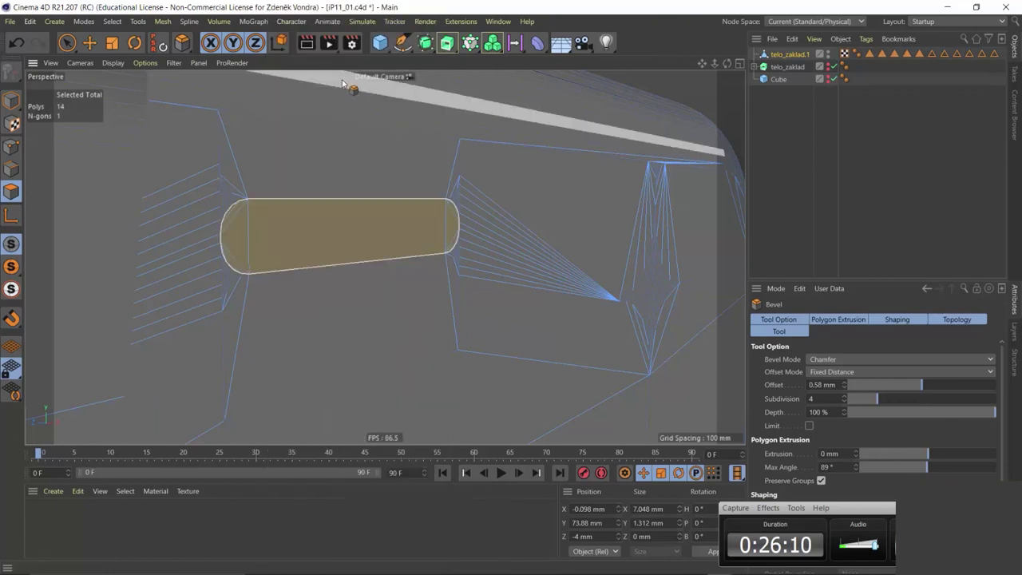
right_click(281, 250)
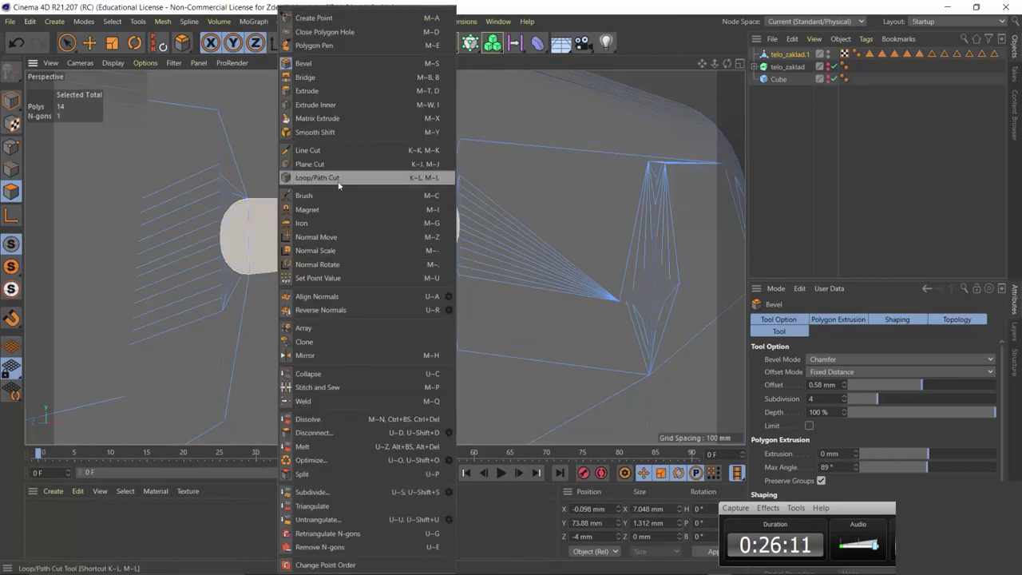
- Inset the slot face with Extrude Inner, trying Offset values such as -1 mm and 1 mm
left_click(336, 104)
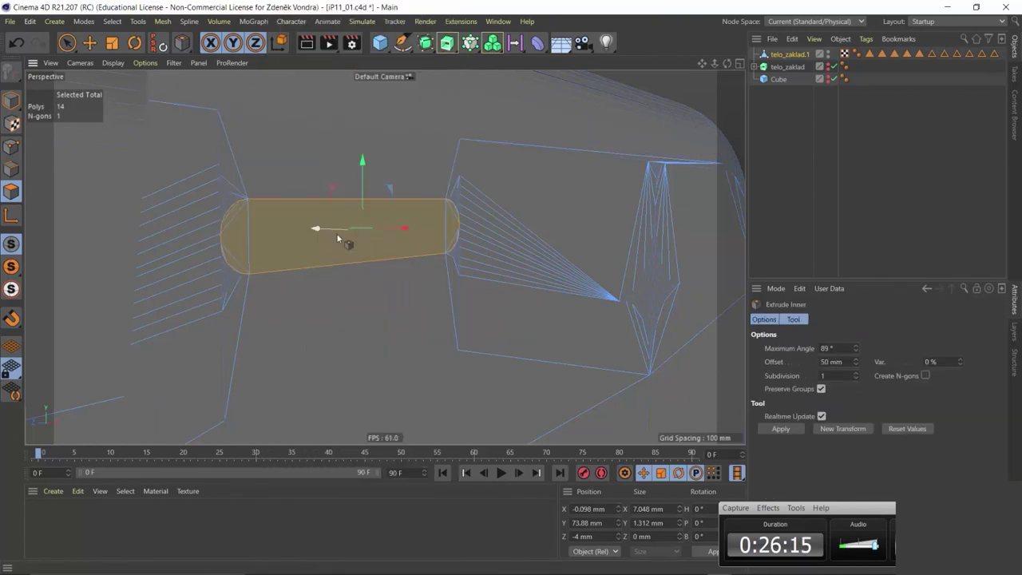
mouse_move(331, 233)
left_mouse_down()
mouse_move(460, 142)
mouse_move(322, 224)
left_mouse_up()
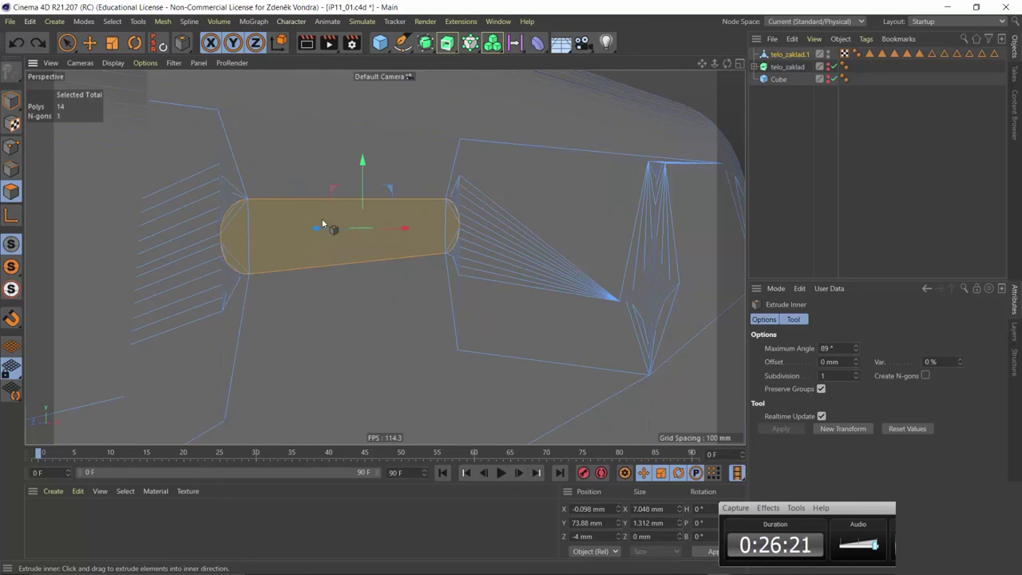
left_click_drag(323, 223, 333, 221)
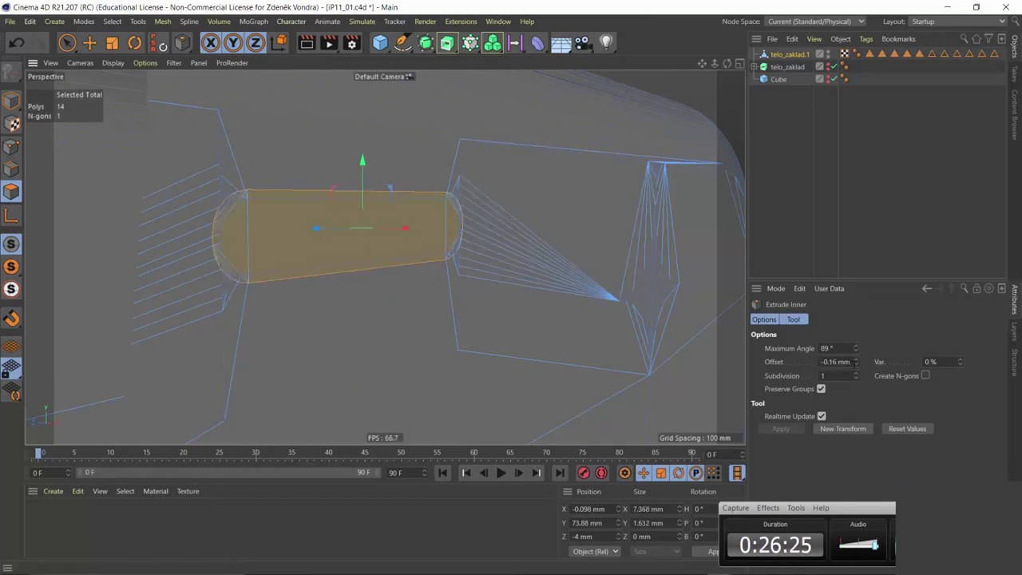
left_click(856, 365)
left_click_drag(856, 367, 859, 364)
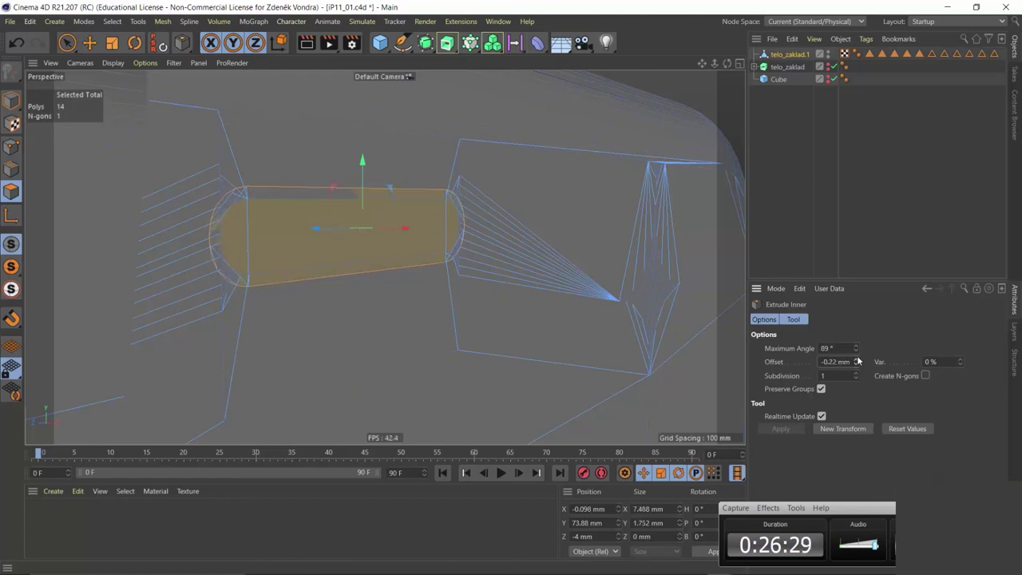
left_click_drag(857, 362, 856, 358)
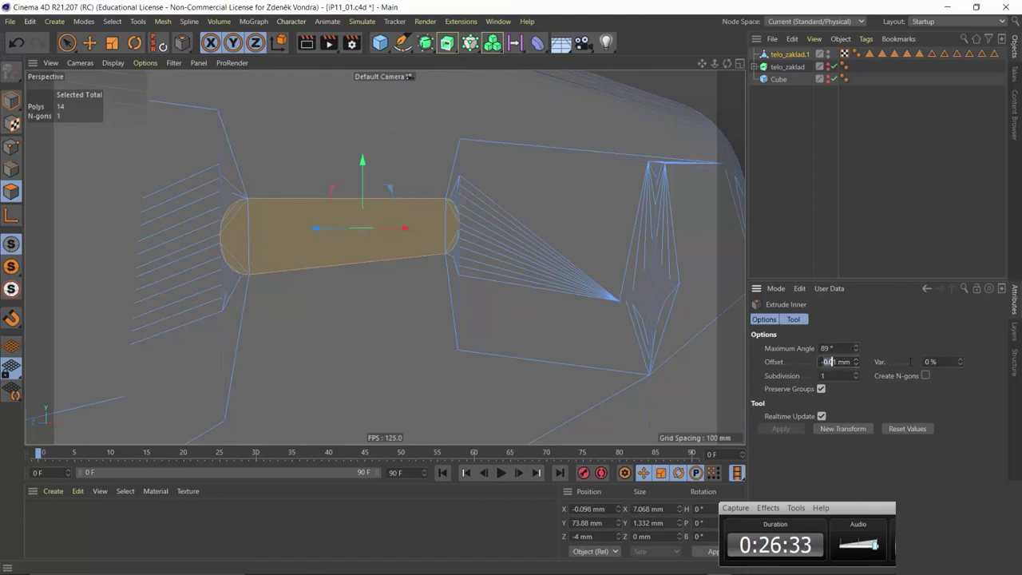
type("-1")
key("Return")
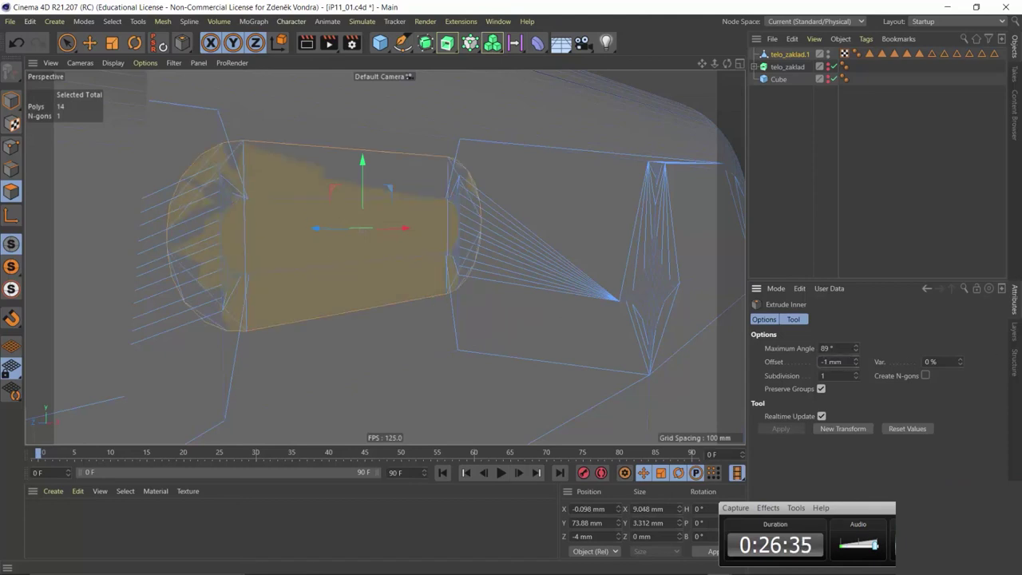
double_click(840, 362)
type("1")
key("Return")
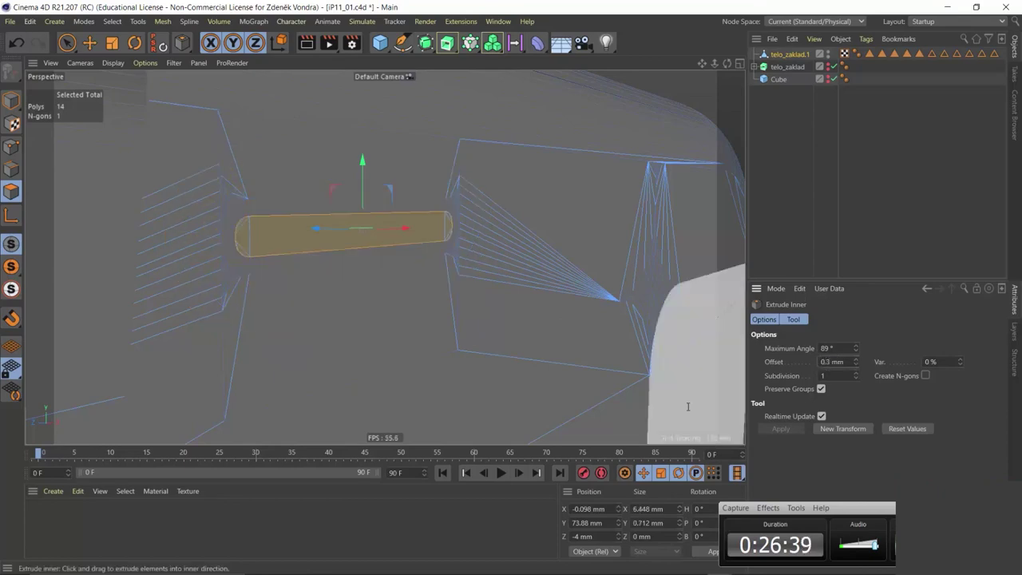
- Push the inset pill-shaped face inward along its normal to recess it into the body
mouse_move(369, 387)
left_mouse_down("alt")
mouse_move(347, 306)
mouse_move(234, 317)
left_mouse_up("alt")
scroll(336, 210, "up", 3)
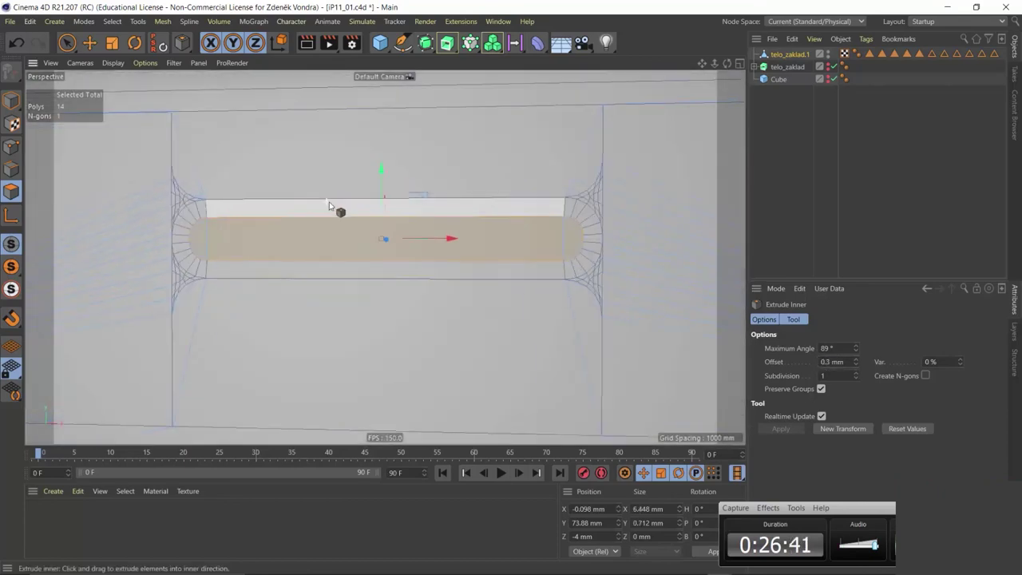
scroll(365, 252, "up", 3)
scroll(313, 269, "down", 4)
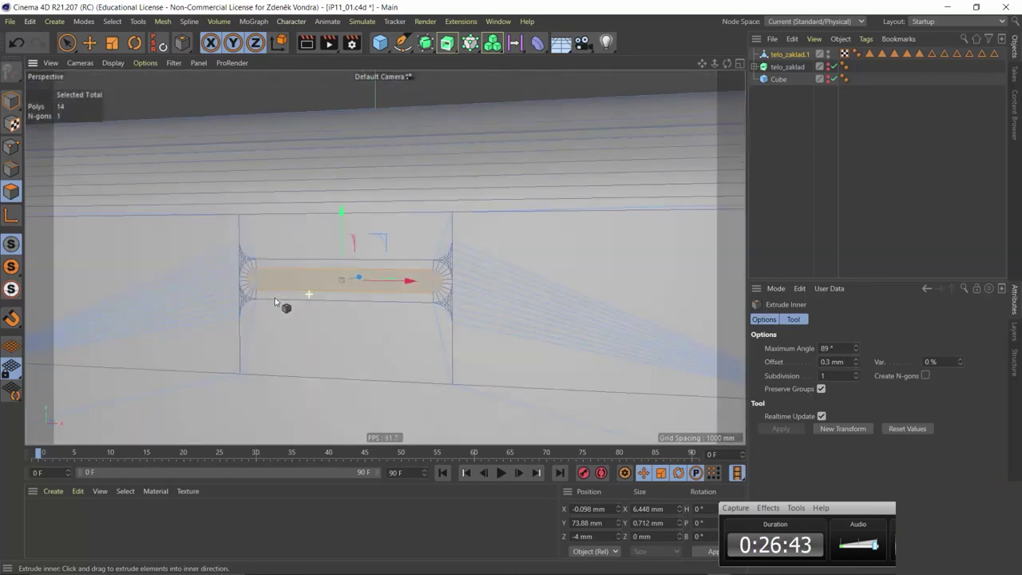
mouse_move(329, 289)
left_mouse_down("alt")
mouse_move(308, 298)
mouse_move(319, 277)
mouse_move(375, 284)
mouse_move(485, 347)
mouse_move(376, 319)
left_mouse_up("alt")
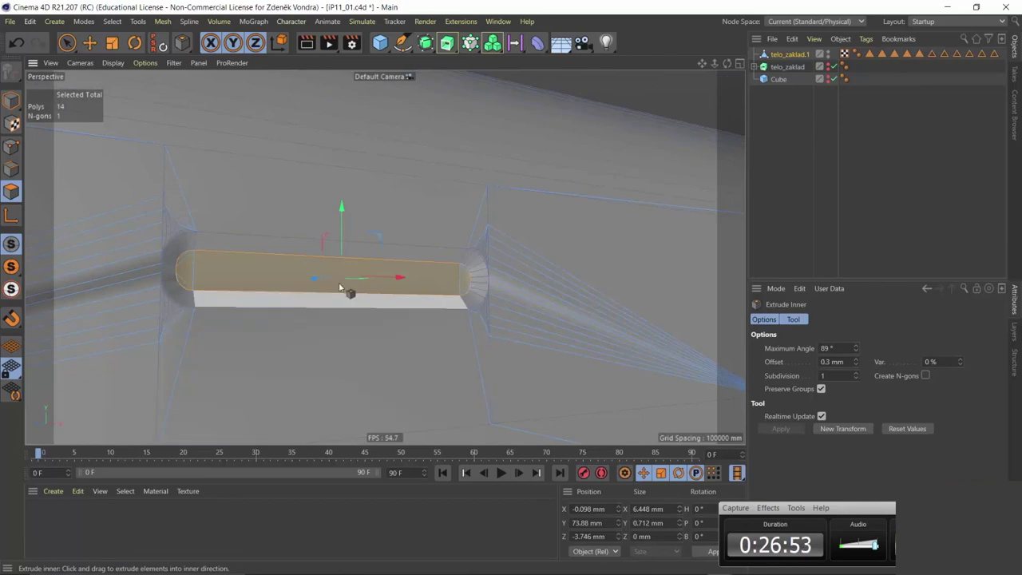
mouse_move(313, 295)
left_mouse_down("alt")
mouse_move(255, 323)
mouse_move(194, 326)
left_mouse_up("alt")
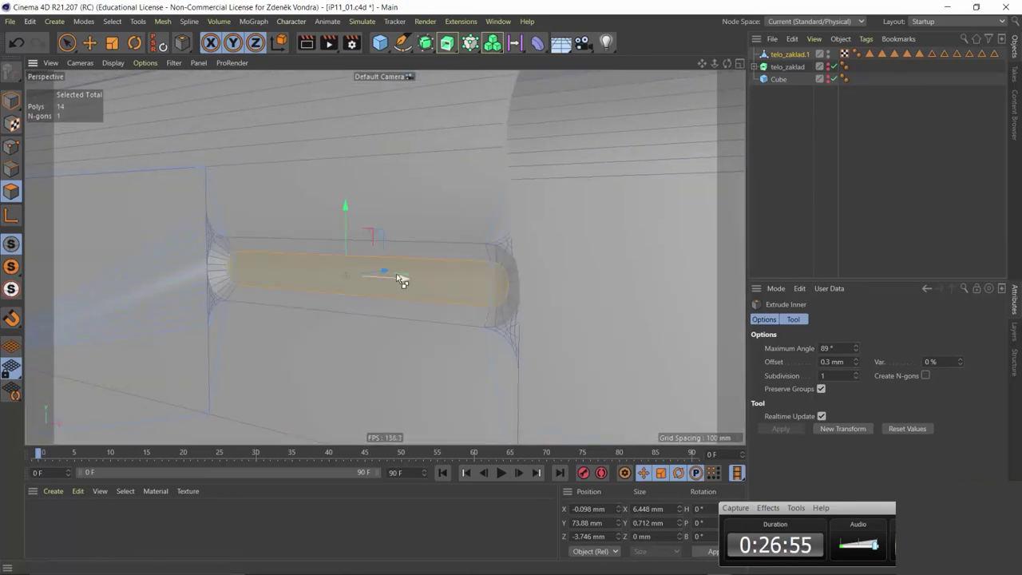
mouse_move(378, 275)
left_mouse_down()
mouse_move(389, 274)
mouse_move(331, 324)
mouse_move(372, 314)
mouse_move(317, 308)
mouse_move(464, 316)
mouse_move(469, 293)
mouse_move(310, 296)
mouse_move(226, 342)
mouse_move(198, 251)
mouse_move(205, 370)
mouse_move(533, 233)
left_mouse_up()
scroll(427, 285, "down", 5)
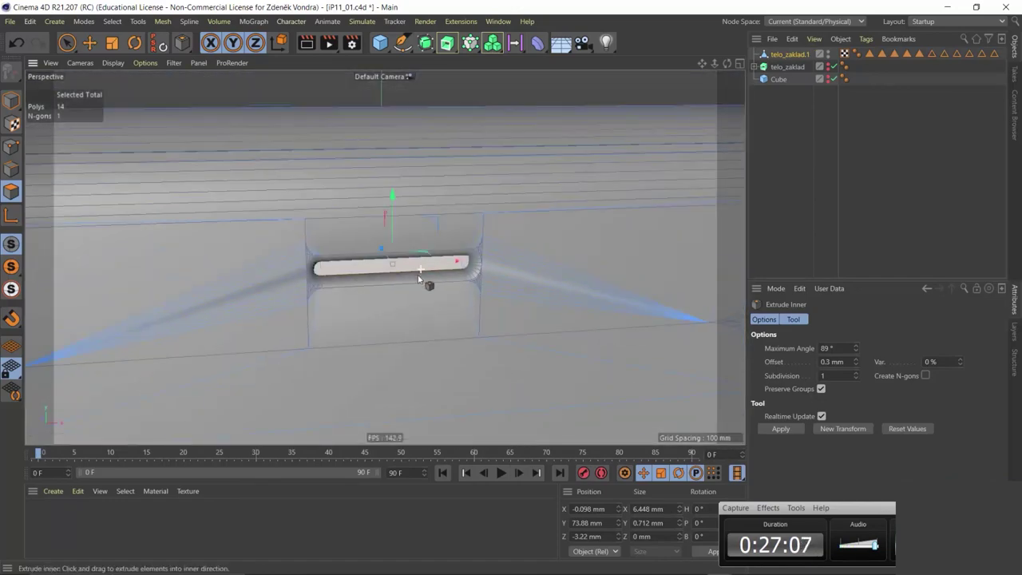
scroll(365, 205, "up", 1)
mouse_move(365, 205)
left_mouse_down("alt")
mouse_move(319, 231)
mouse_move(280, 234)
left_mouse_up("alt")
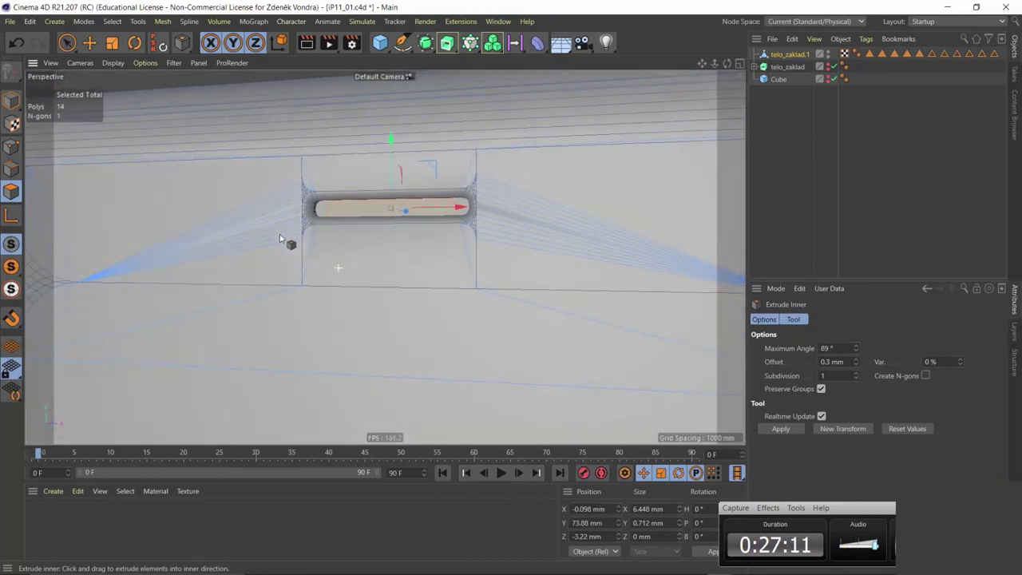
- Set telo_zaklad.1's Phong Angle to 39° and render a preview to the Picture Viewer
left_click(788, 54)
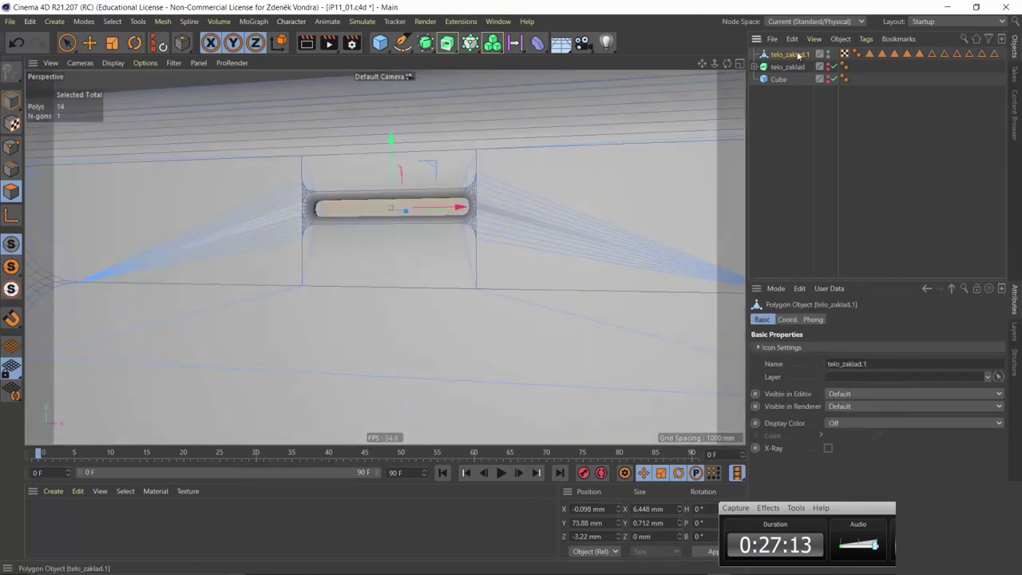
left_click(812, 319)
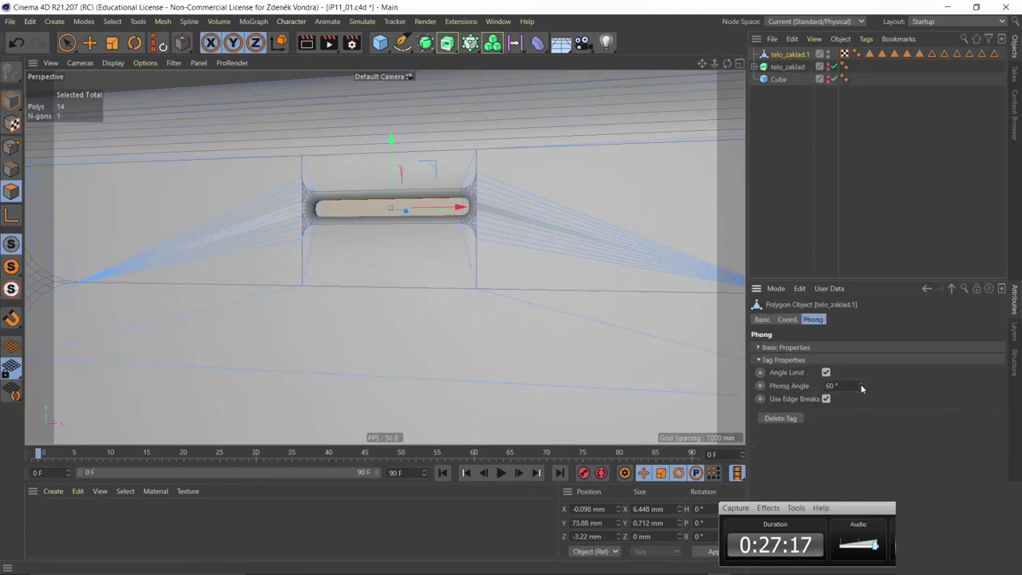
left_click_drag(862, 393, 862, 398)
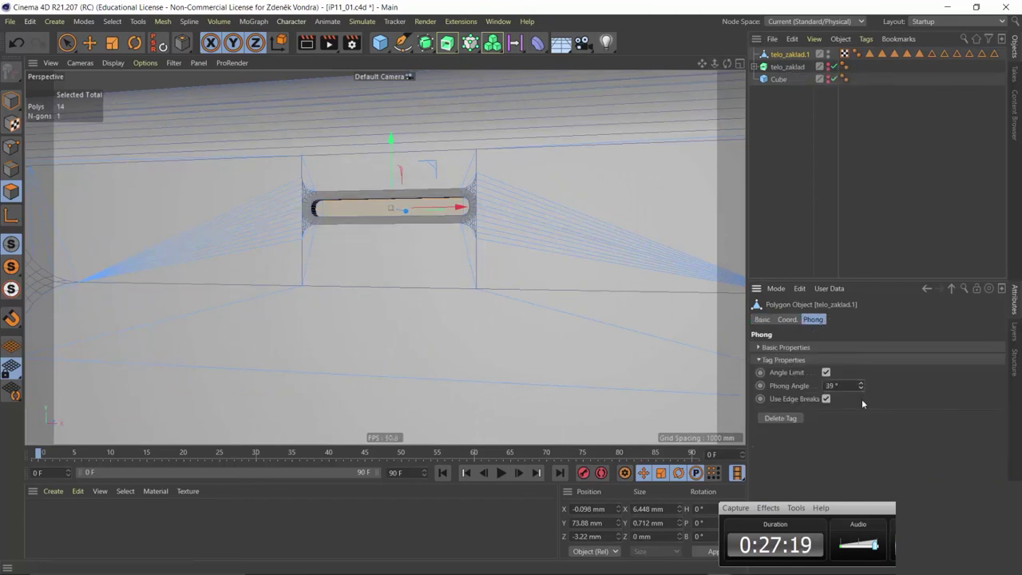
left_click_drag(461, 257, 413, 248, "alt")
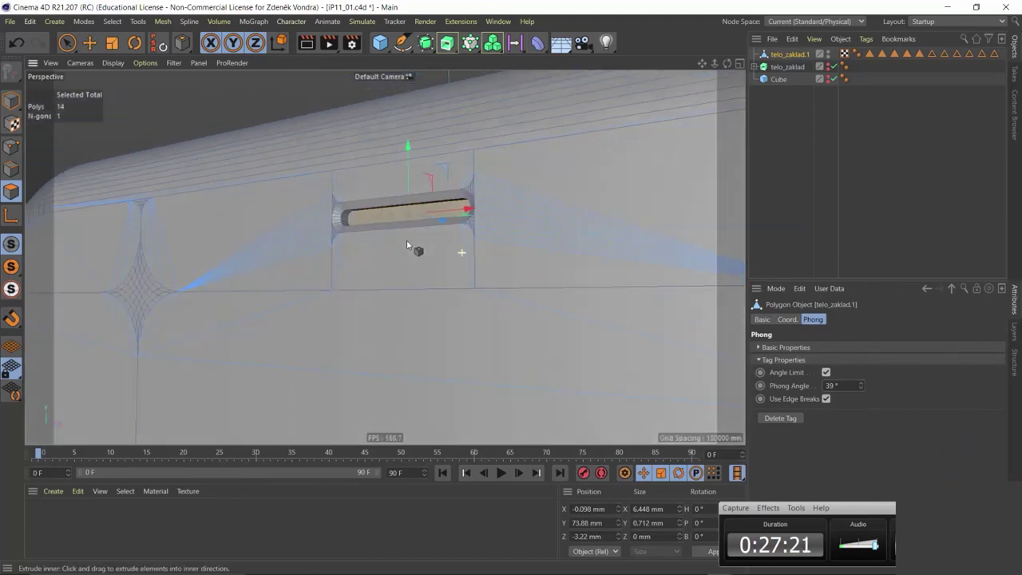
left_click(328, 43)
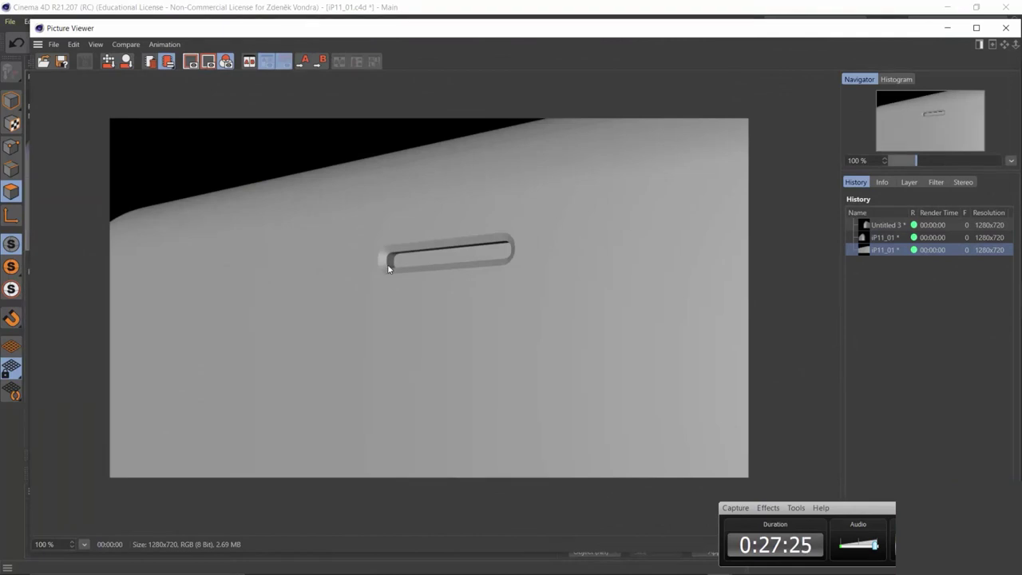
- Close the Picture Viewer and frame the whole phone body in a maximized Perspective view
left_click(1007, 28)
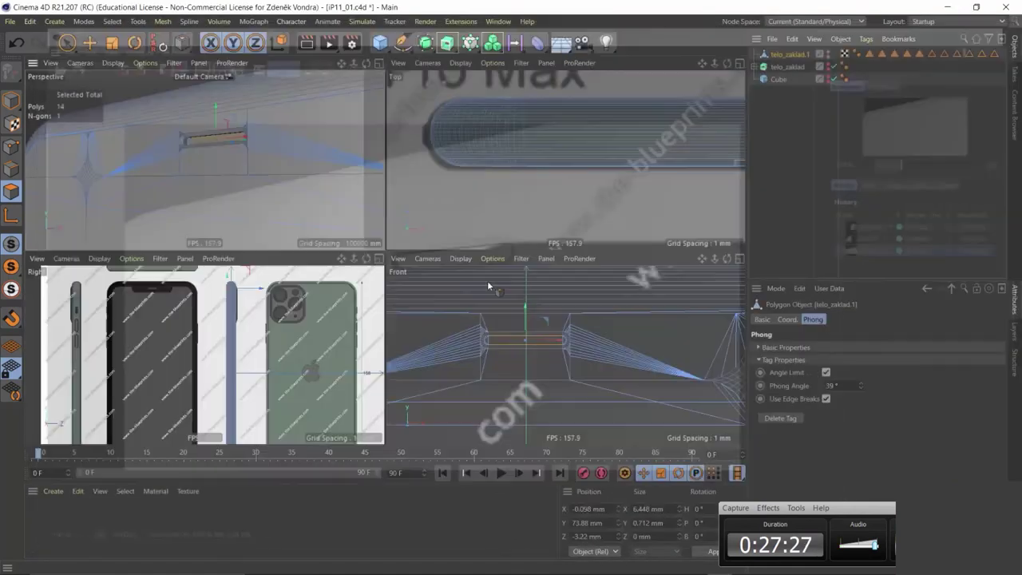
middle_click(237, 214)
mouse_move(237, 214)
left_mouse_down("alt")
mouse_move(331, 279)
mouse_move(392, 298)
mouse_move(321, 211)
left_mouse_up("alt")
scroll(274, 312, "down", 3)
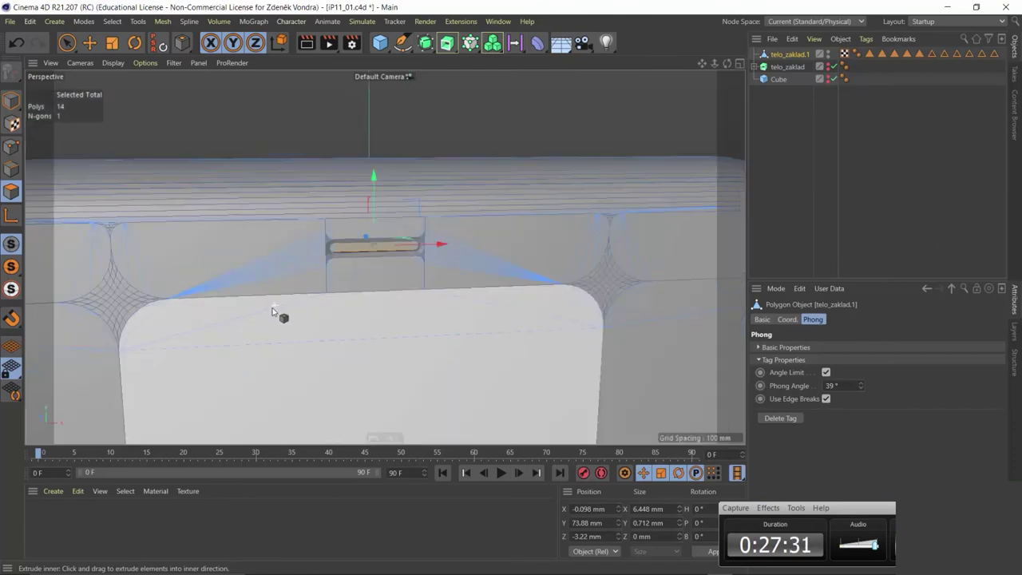
scroll(390, 324, "down", 3)
scroll(545, 324, "down", 2)
scroll(497, 303, "down", 2)
middle_click_drag(497, 306, 482, 136, "alt")
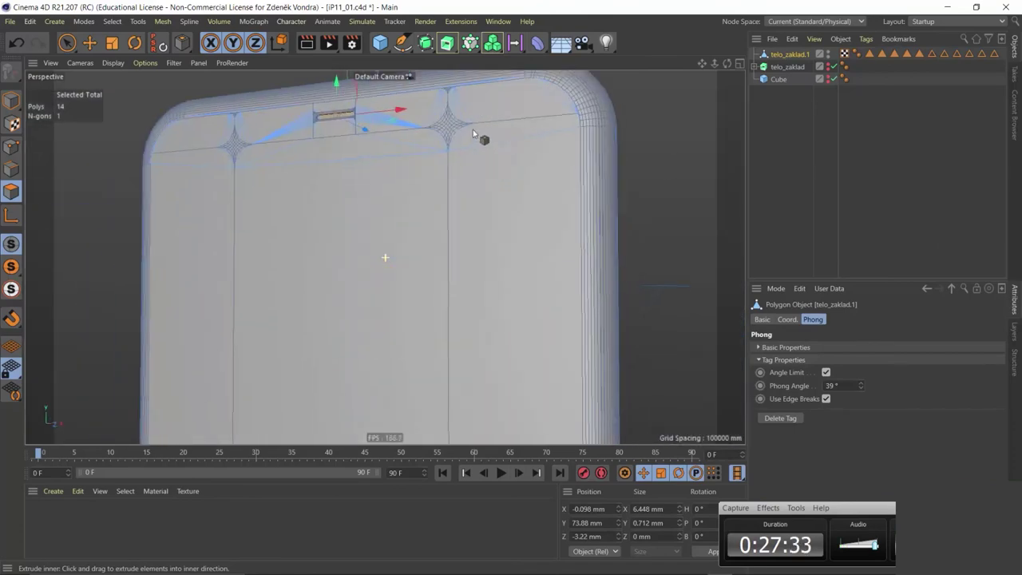
mouse_move(482, 136)
left_mouse_down("alt")
mouse_move(449, 278)
mouse_move(415, 330)
mouse_move(323, 361)
mouse_move(287, 346)
mouse_move(439, 372)
mouse_move(434, 306)
mouse_move(394, 288)
left_mouse_up("alt")
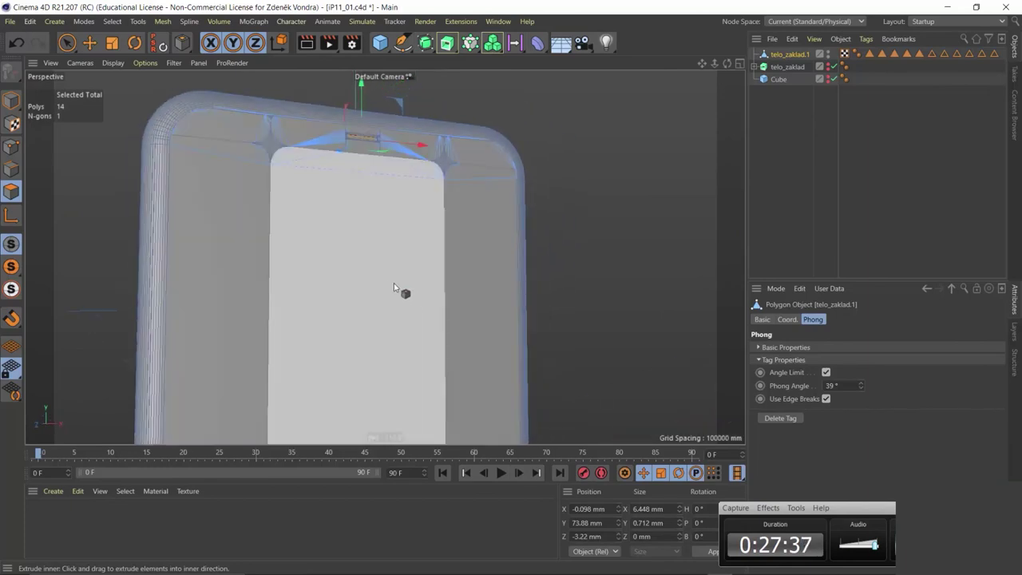